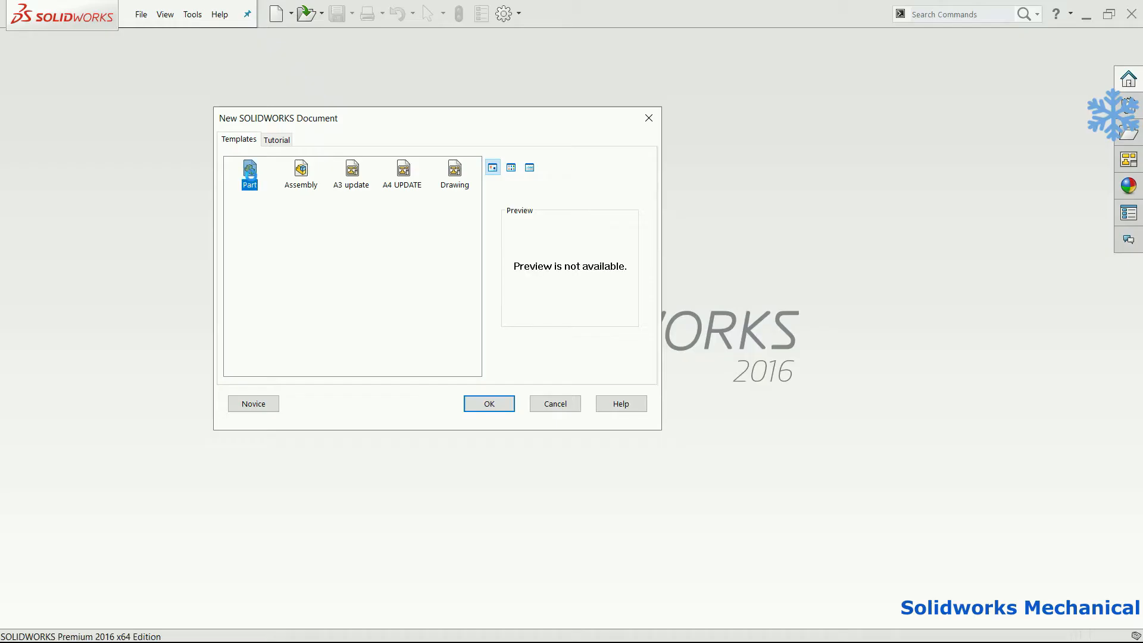
Create a new part and start a line sketch on the Front Plane, viewed from the front.
double_click(249, 177)
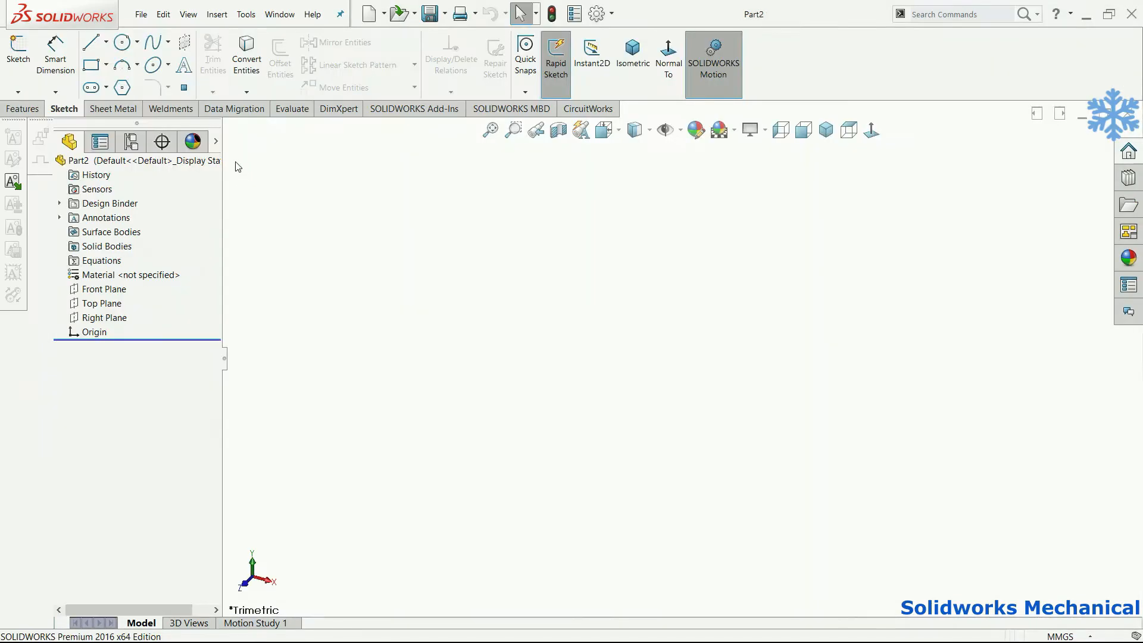
click(91, 46)
click(539, 204)
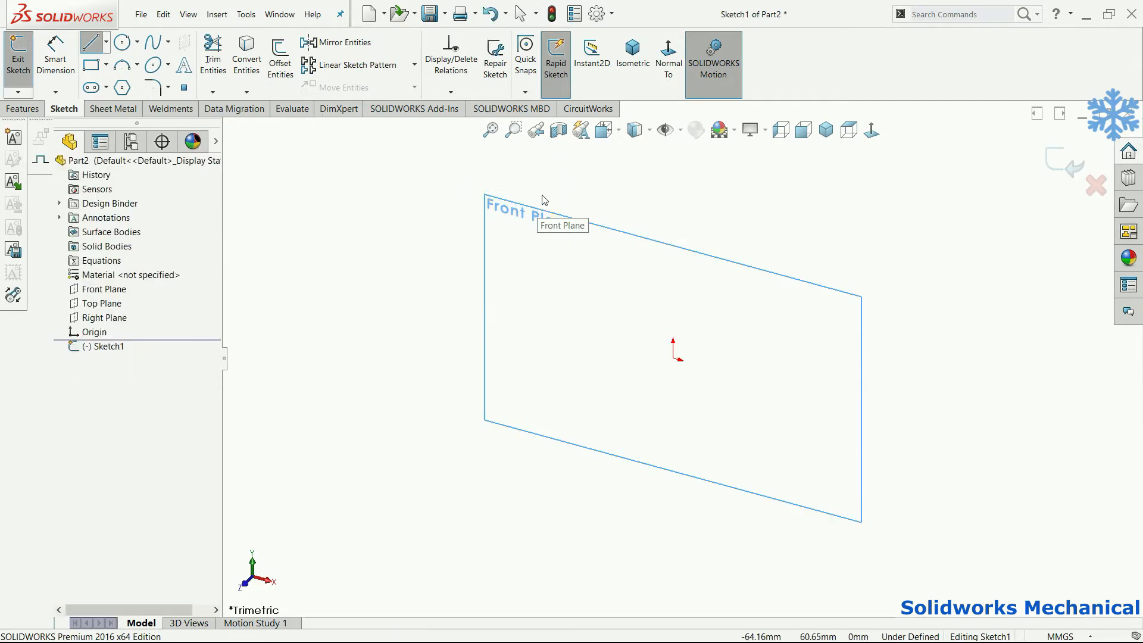
click(804, 130)
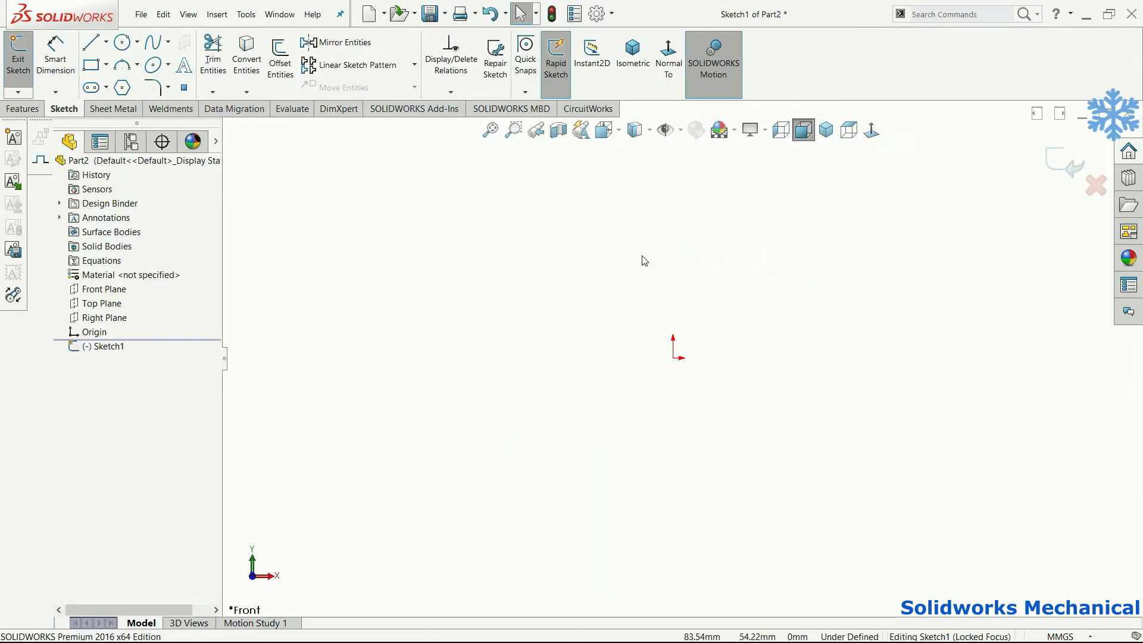
Sketch a vertical line about 104 mm long to the left of the origin, with its lower end level with the origin.
key(l)
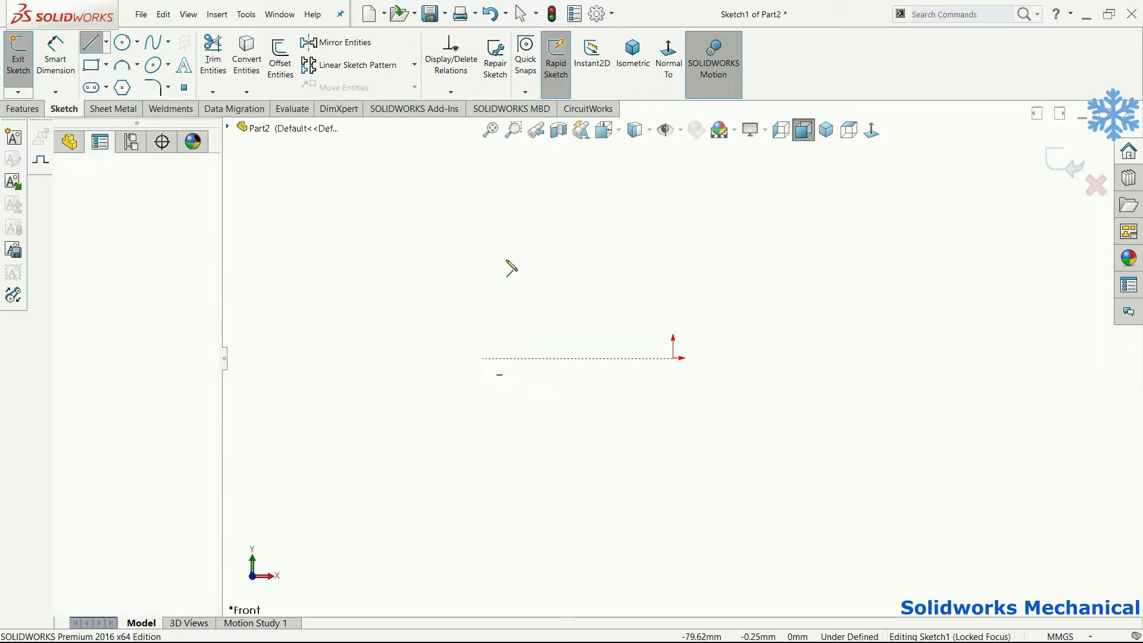
click(584, 358)
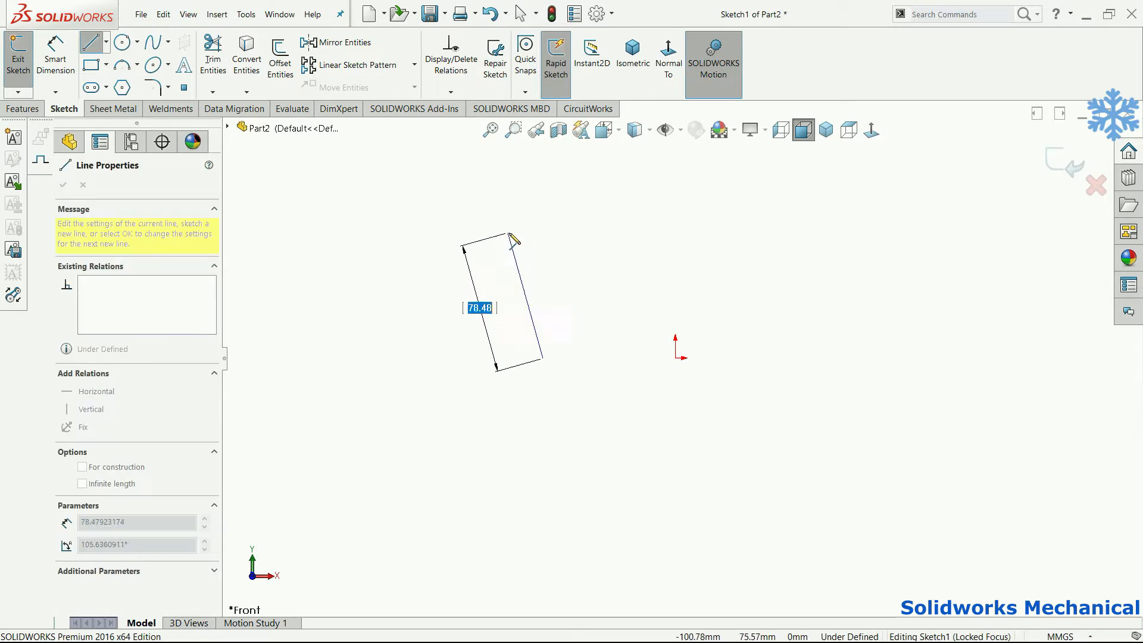
click(585, 238)
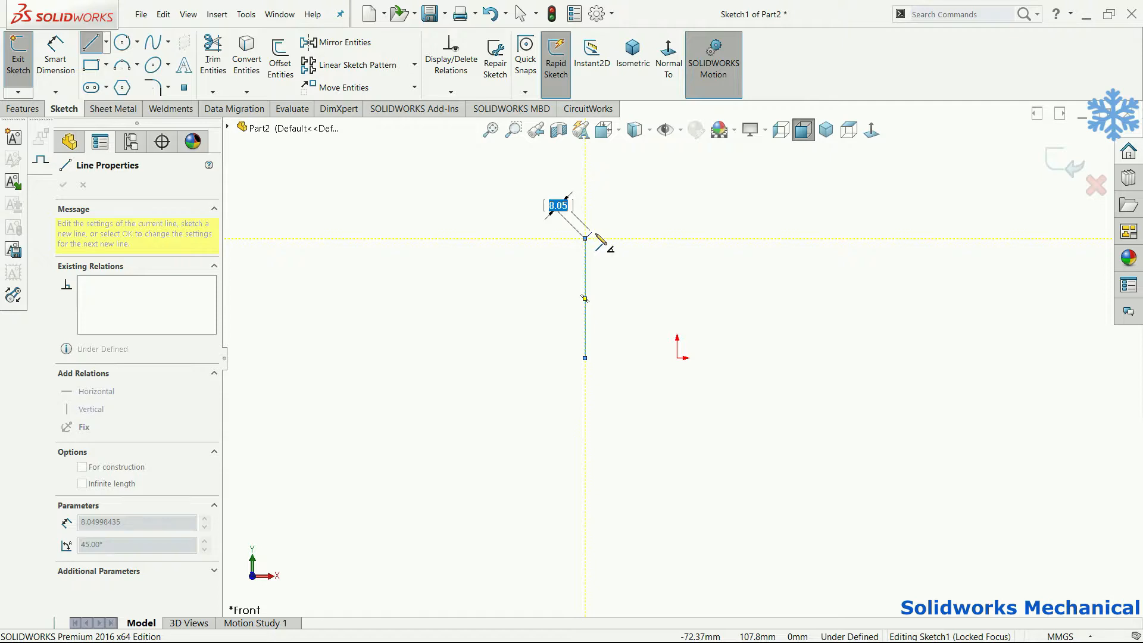
key(Escape)
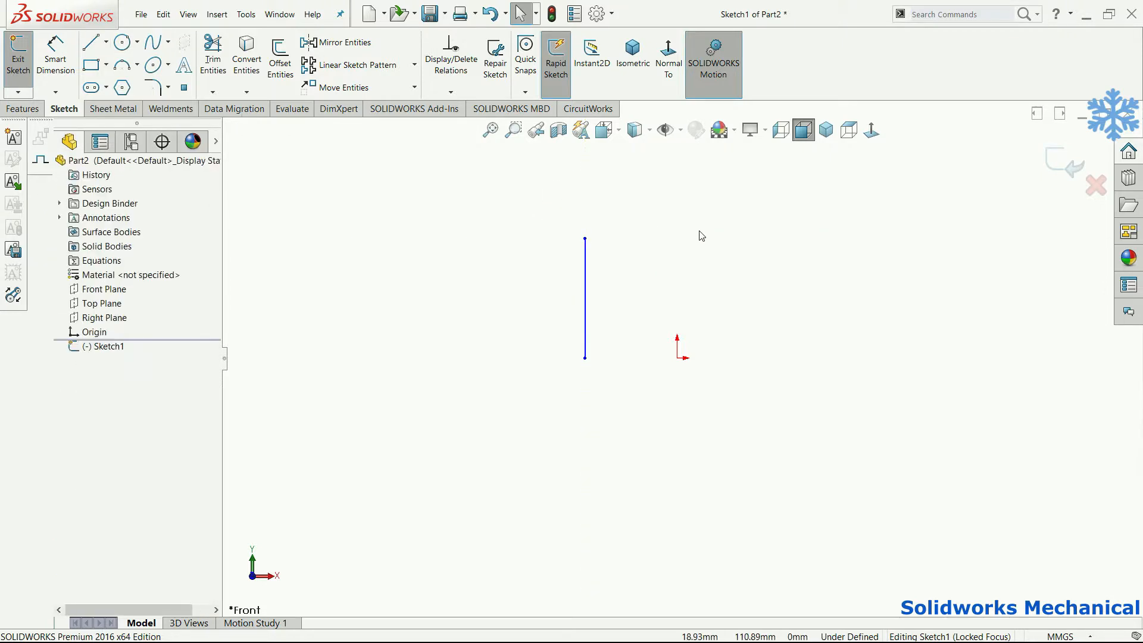
Complete the open frame outline with a rising sloped line, a horizontal top line, a falling sloped line and a vertical right leg.
key(l)
click(585, 238)
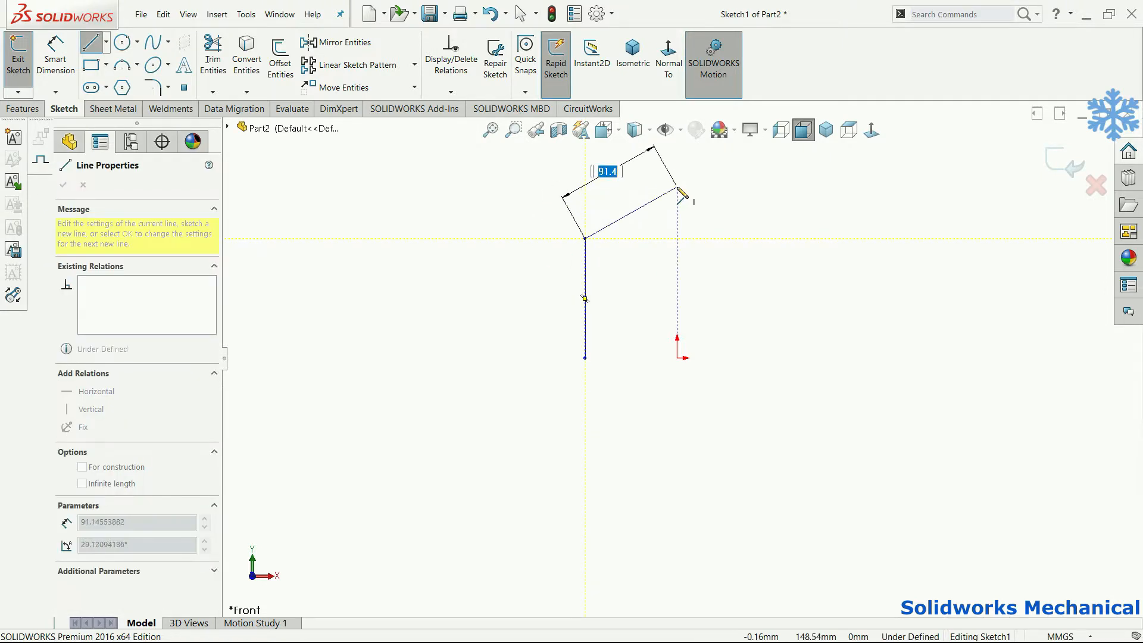
click(649, 198)
click(727, 198)
click(785, 238)
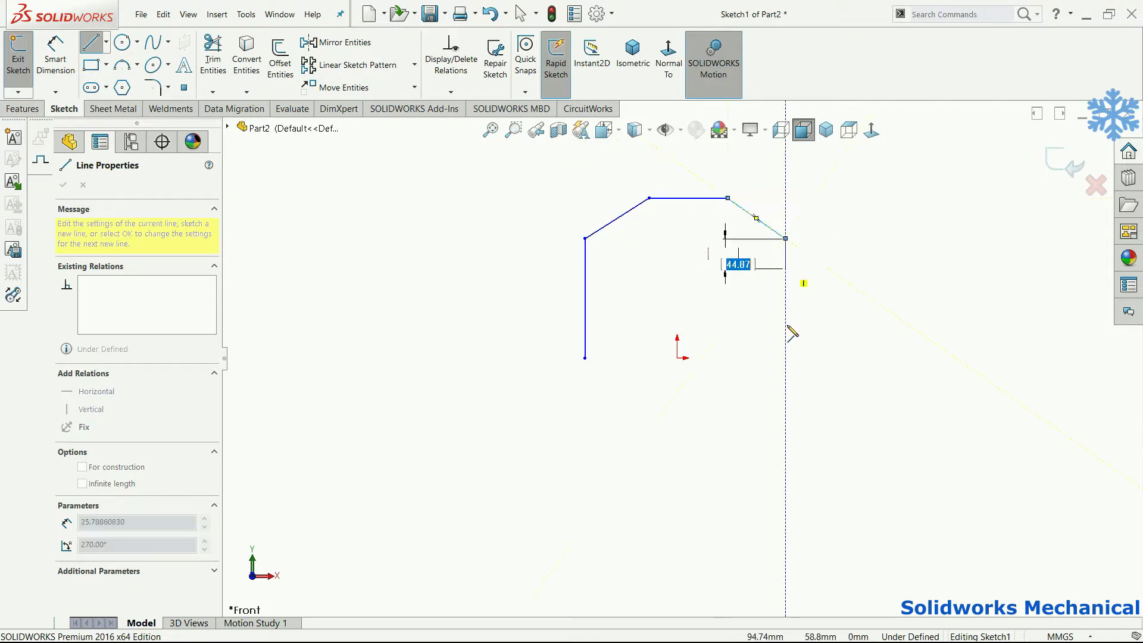
double_click(785, 358)
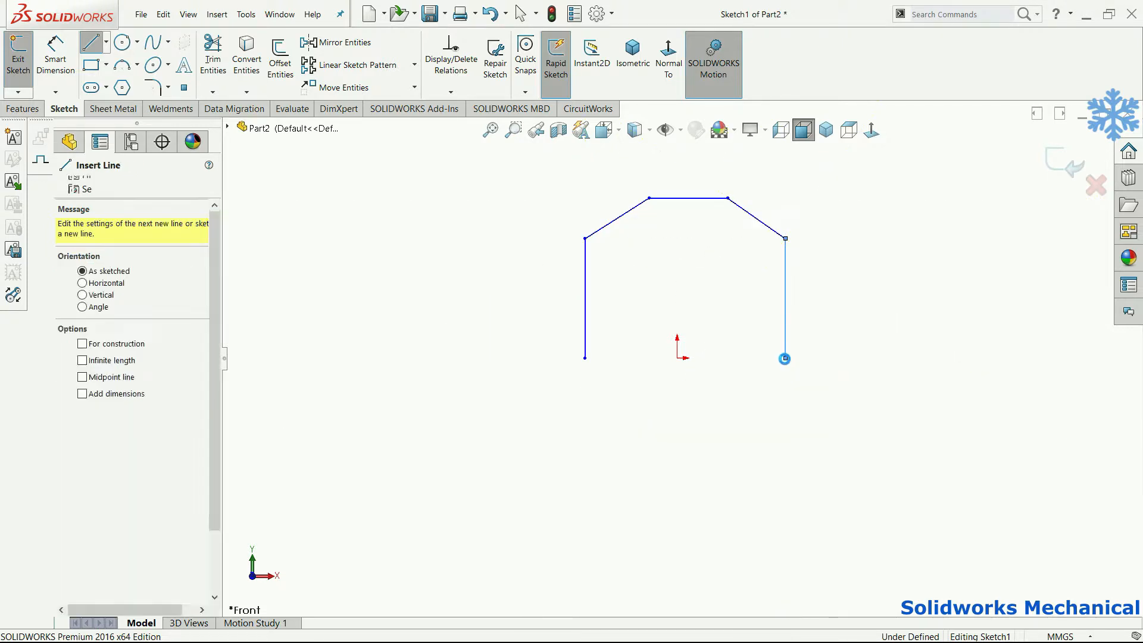
key(Escape)
Add horizontal relations between the origin and the lower endpoints of the right and left legs.
click(785, 358)
ctrl+click(677, 359)
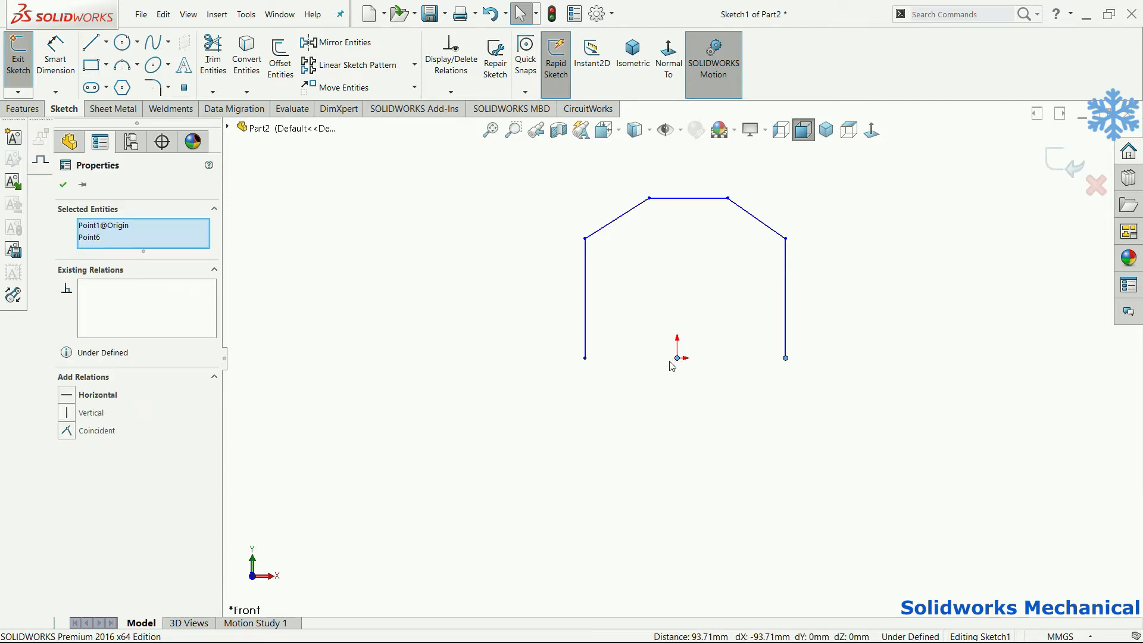
click(536, 399)
click(677, 358)
ctrl+click(585, 358)
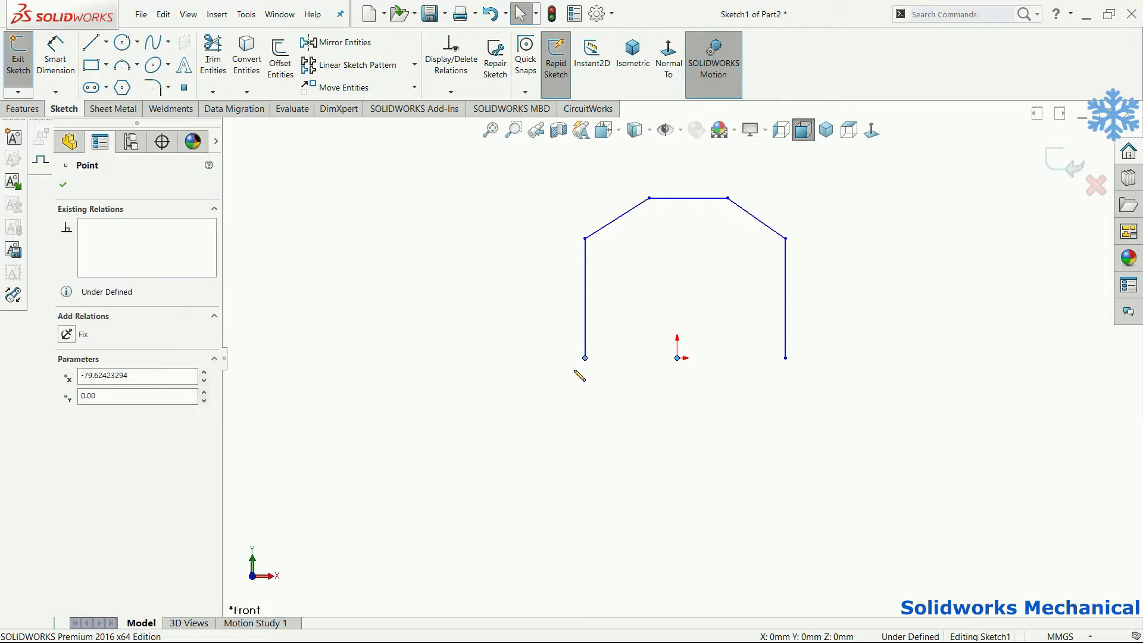
click(83, 394)
click(487, 372)
Make the upper endpoints of the two vertical legs horizontal to each other.
click(585, 238)
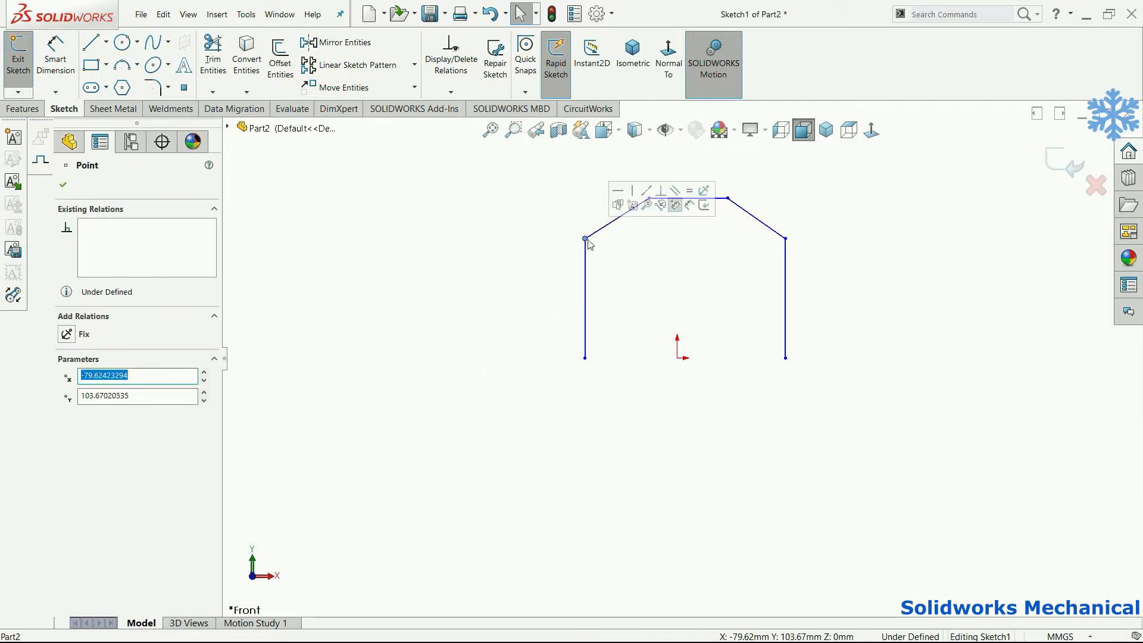
ctrl+click(786, 239)
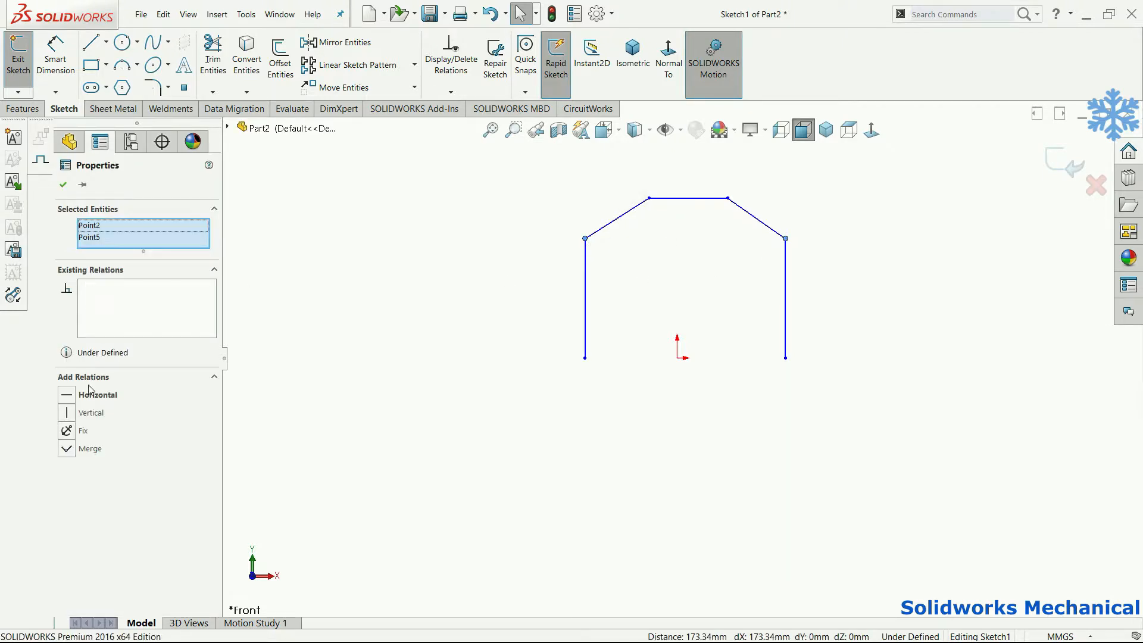
click(673, 411)
Dimension the left vertical leg at 2500 mm.
right_drag(710, 446, 685, 364)
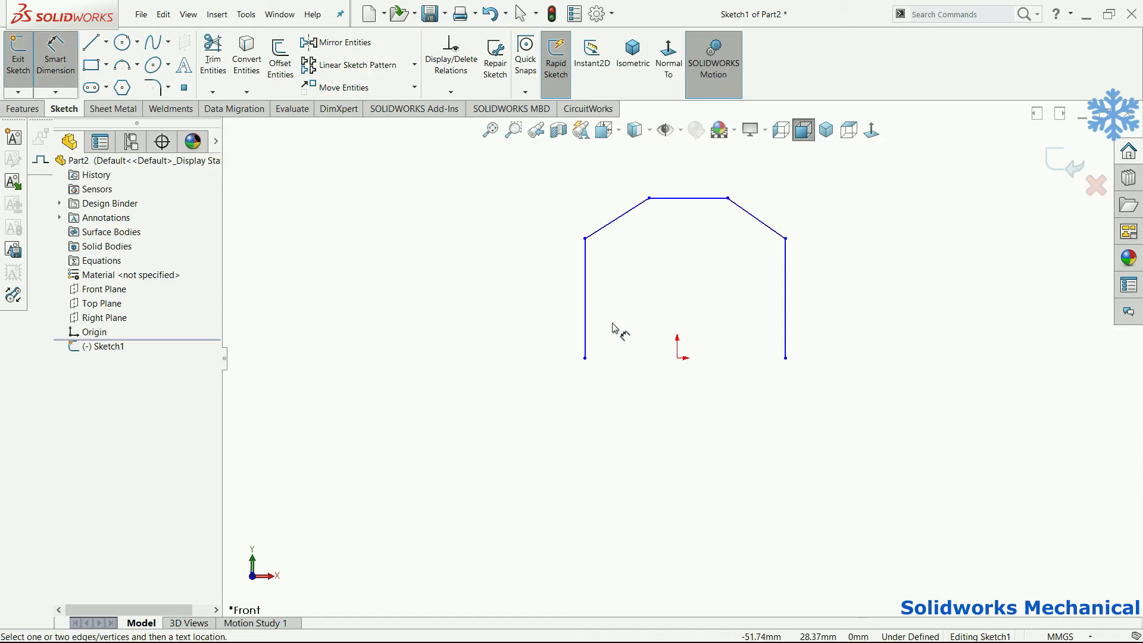
click(586, 317)
click(557, 321)
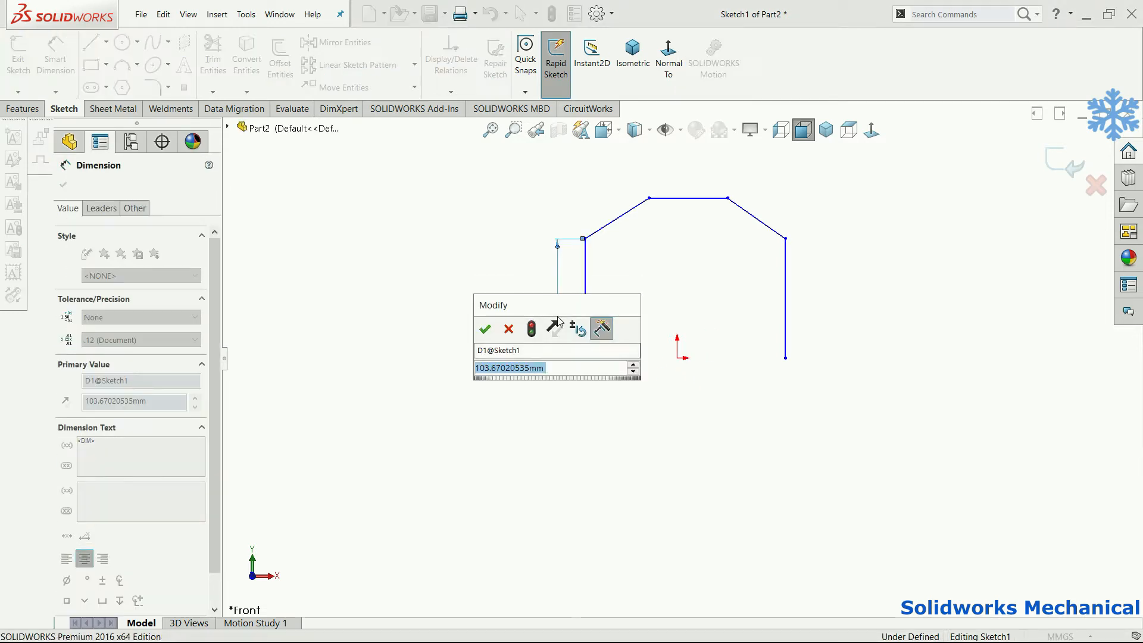
text(2500)
key(Return)
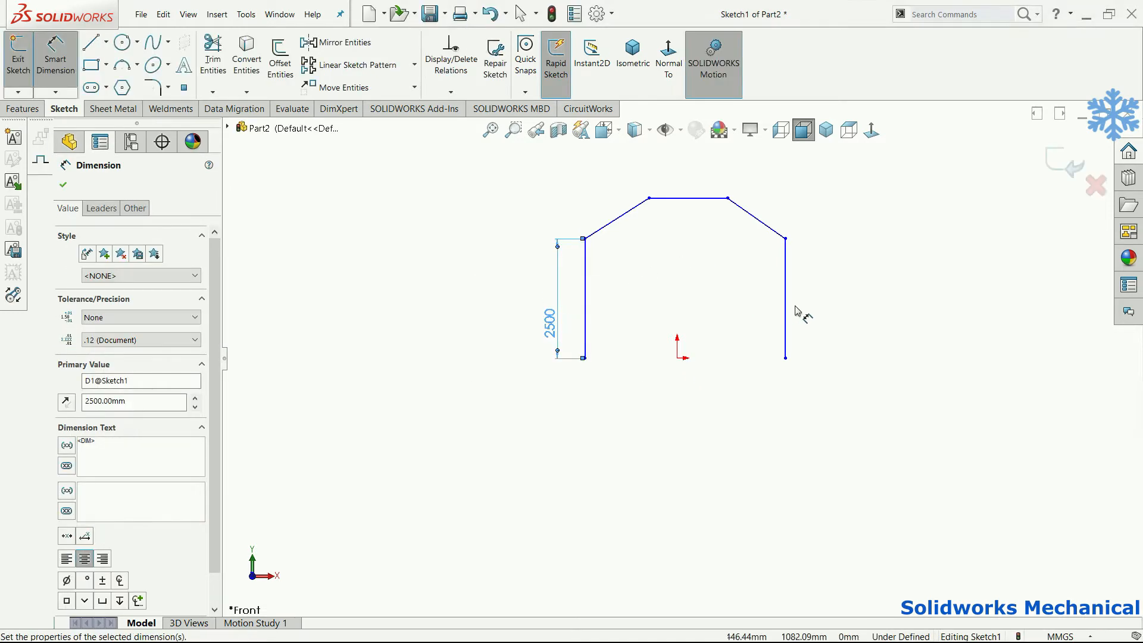
Dimension the horizontal distance from the origin to the right leg's lower endpoint and set it to 2000 mm.
click(655, 247)
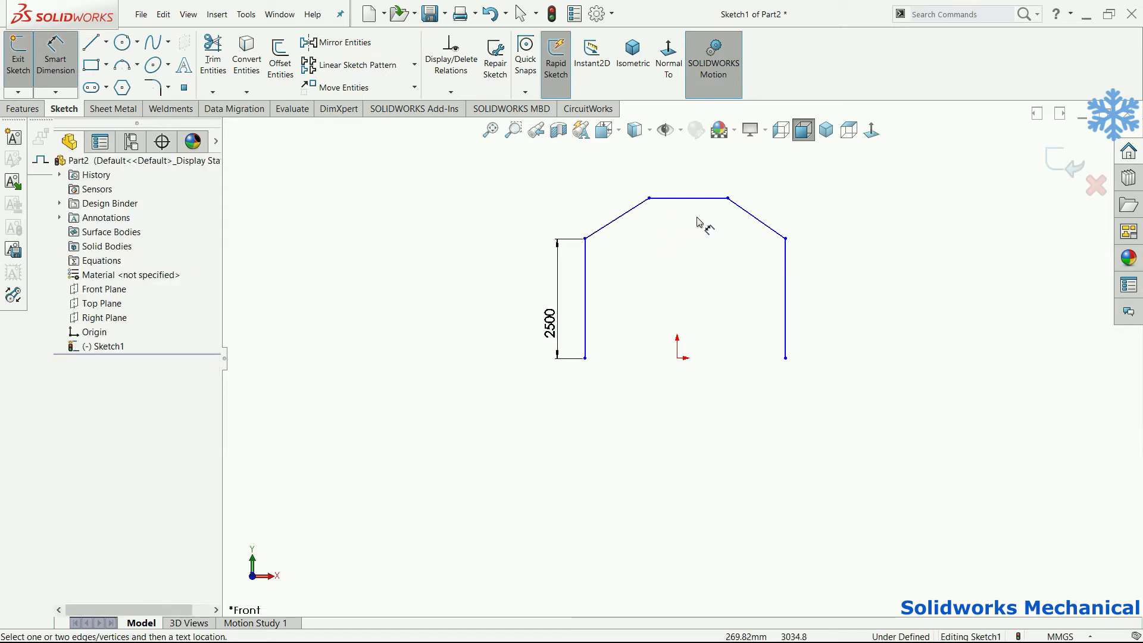
click(785, 359)
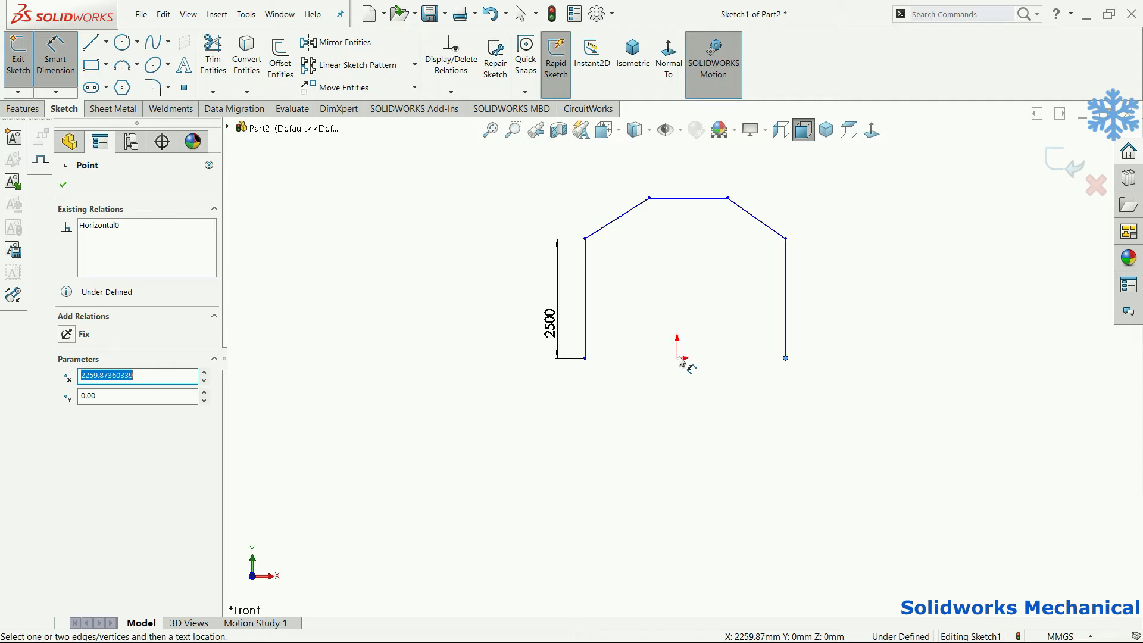
click(678, 359)
click(706, 399)
text(2)
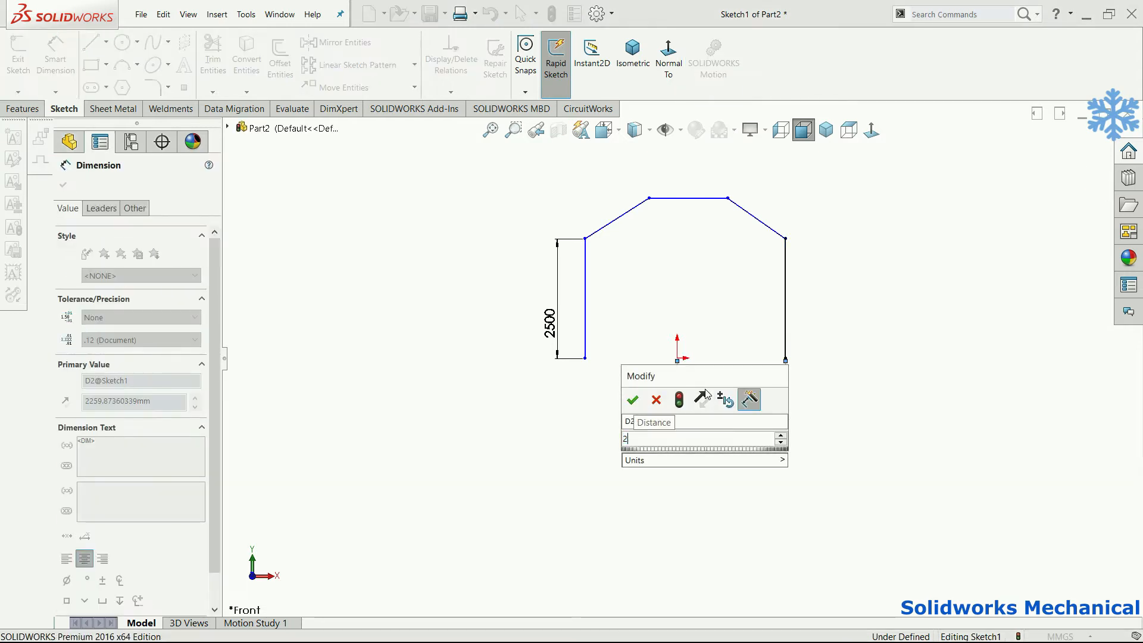
text(00)
key(Return)
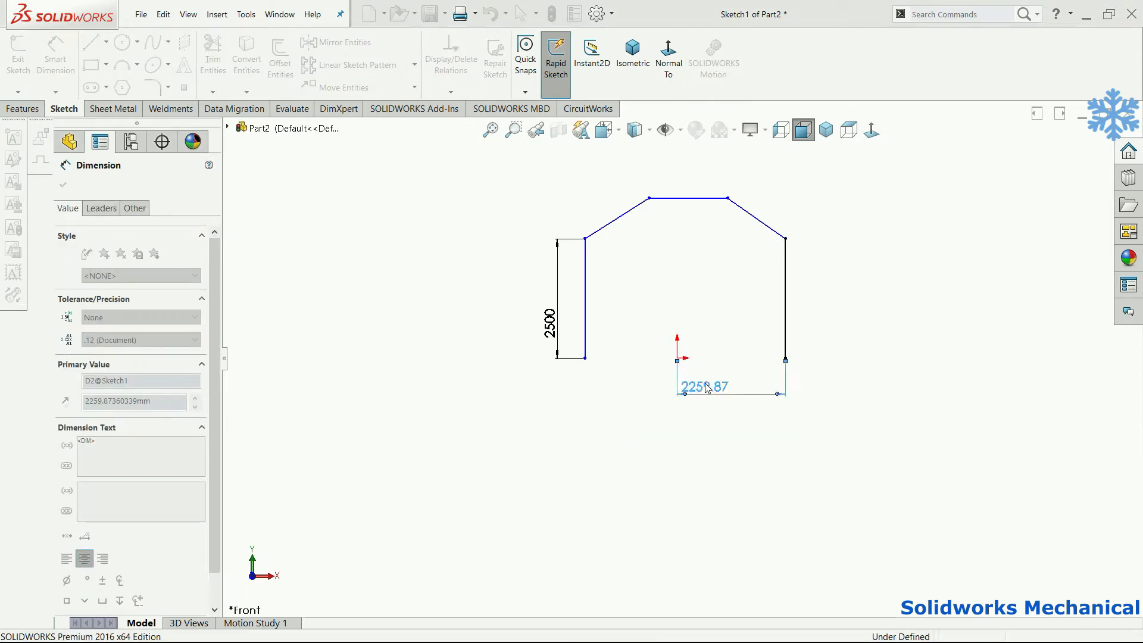
double_click(687, 389)
text(2)
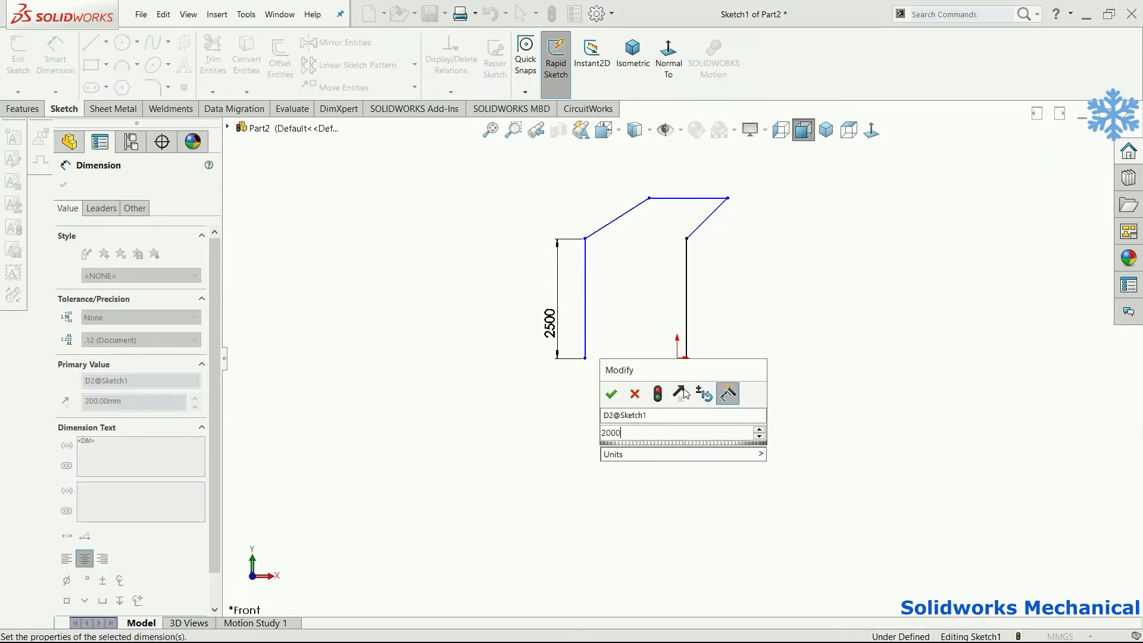
text(000)
key(Return)
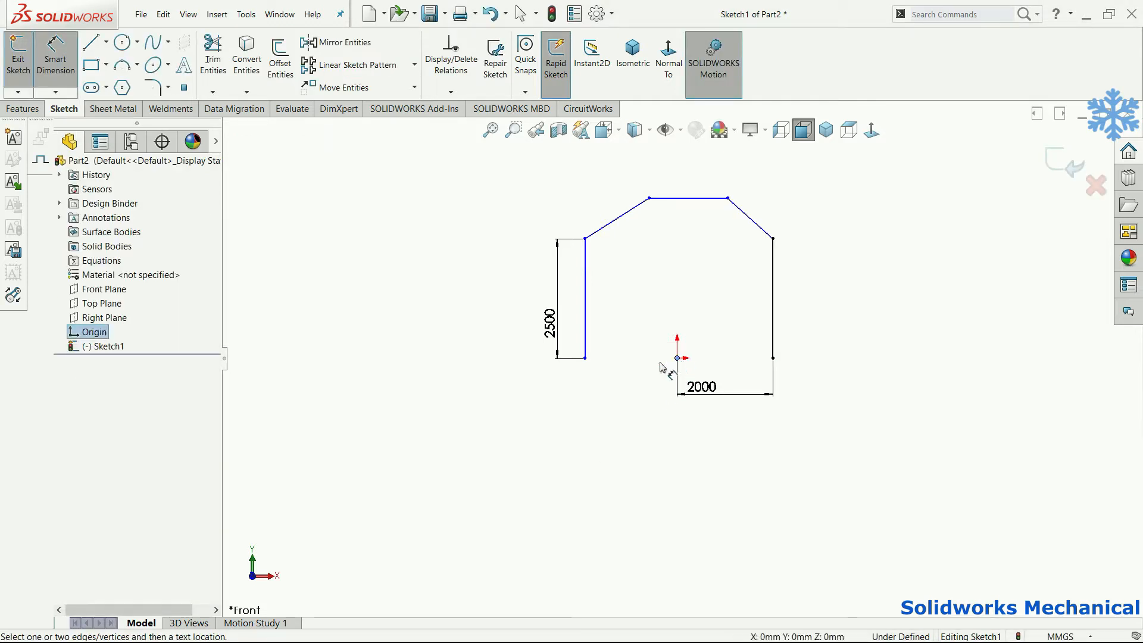
Dimension the horizontal distance from the origin to the left leg's lower endpoint at 2000 mm.
click(586, 359)
click(594, 372)
text(2000)
key(Return)
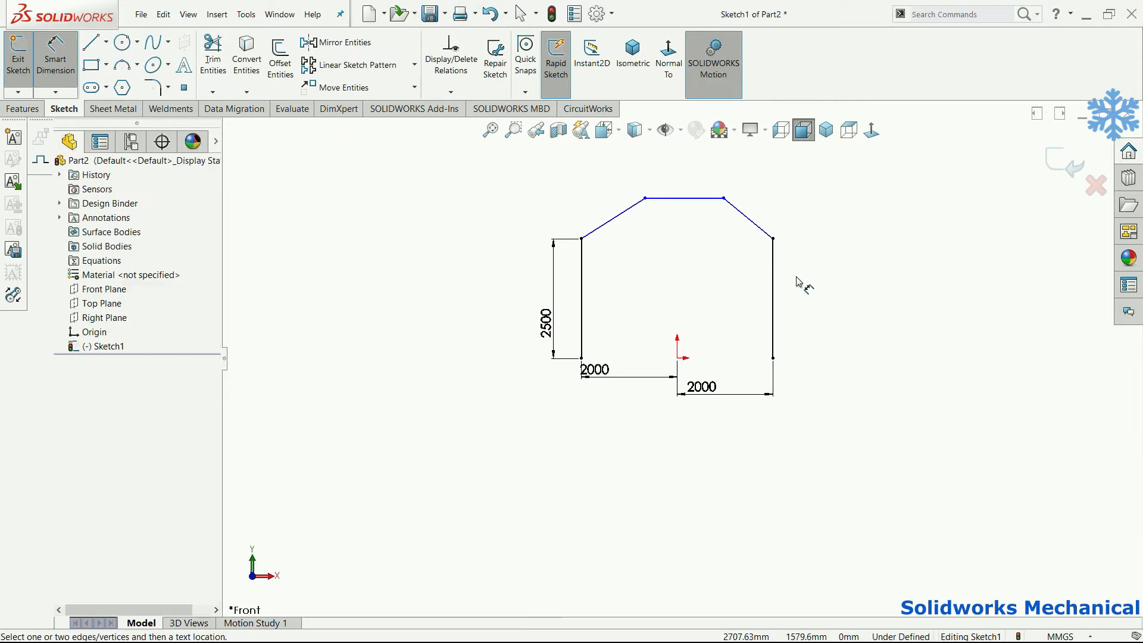
Dimension the angle between the right sloped line and the vertical direction at 50°.
click(773, 238)
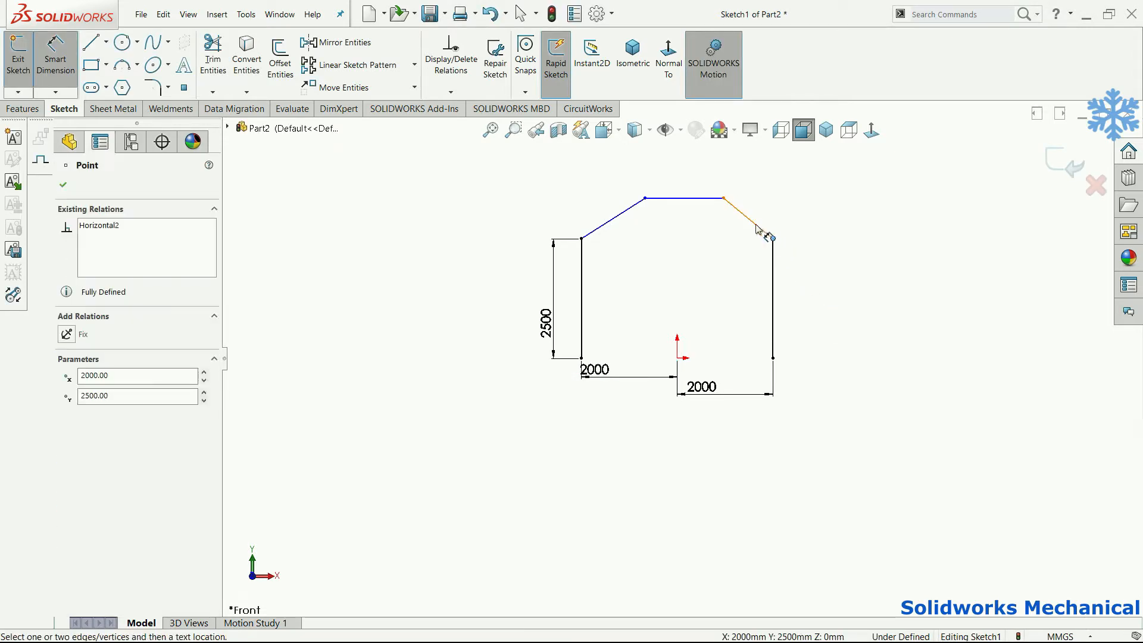
click(776, 259)
click(775, 259)
click(768, 237)
click(775, 217)
key(Return)
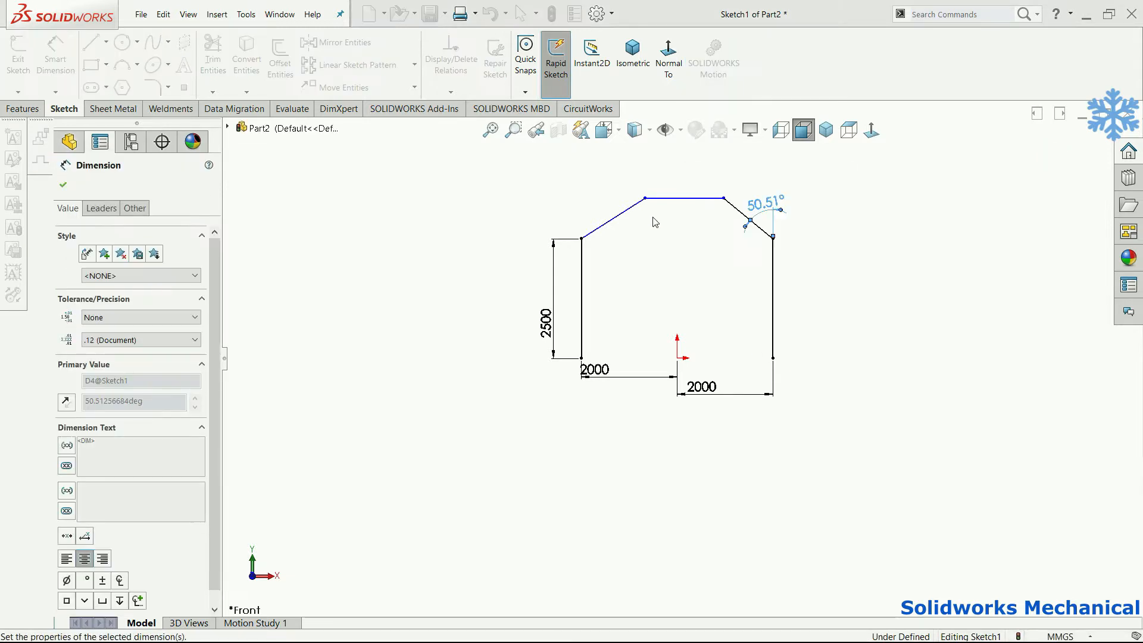
Dimension the angle between the left sloped line and the vertical direction at 50°.
click(659, 218)
click(611, 220)
click(581, 245)
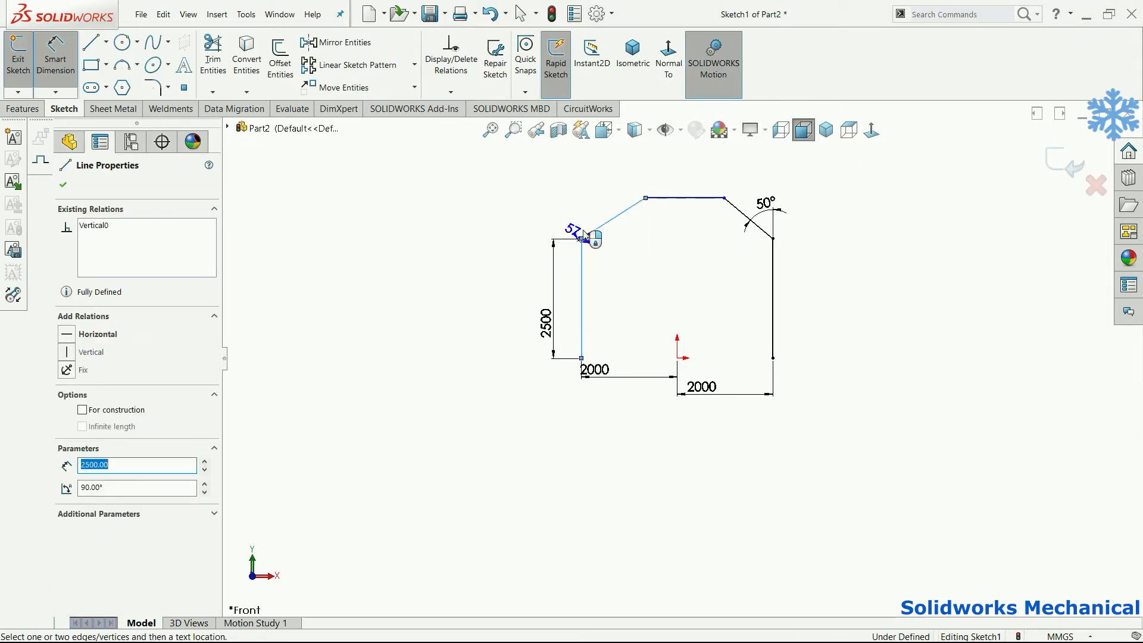
click(607, 214)
text(50)
key(Return)
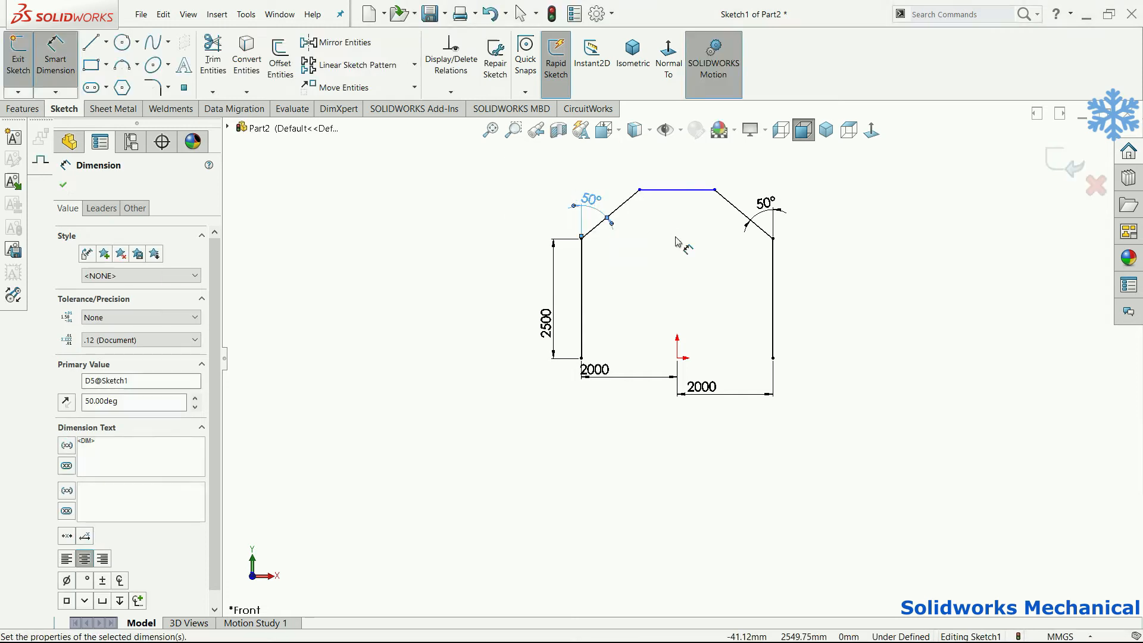
Dimension the distance from the top line's left endpoint to its midpoint at 800 mm.
click(676, 237)
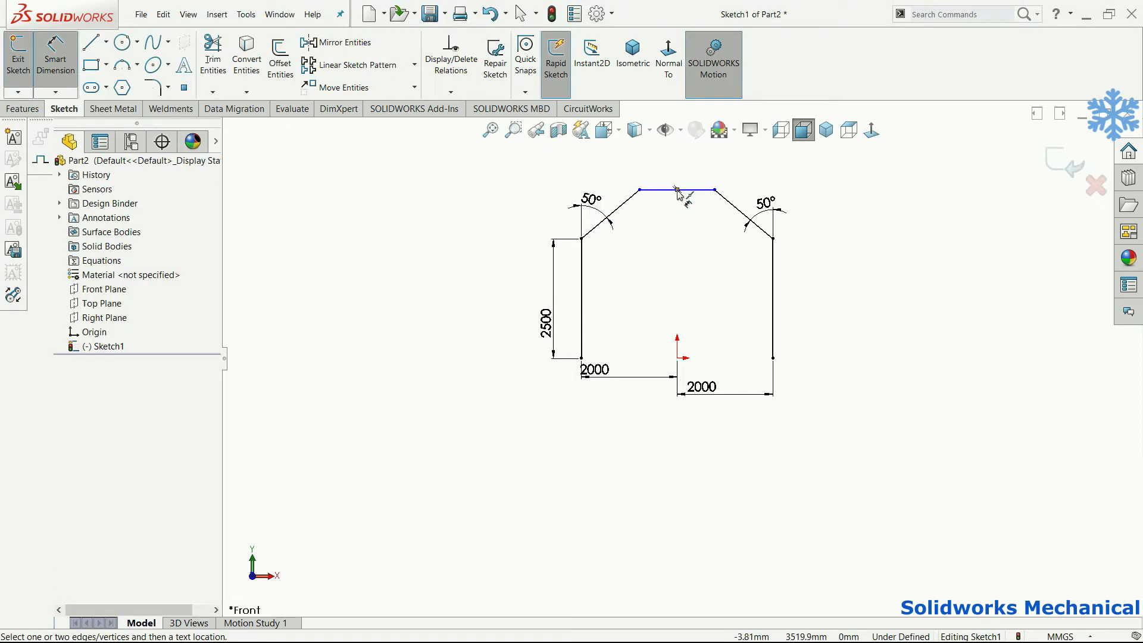
click(677, 190)
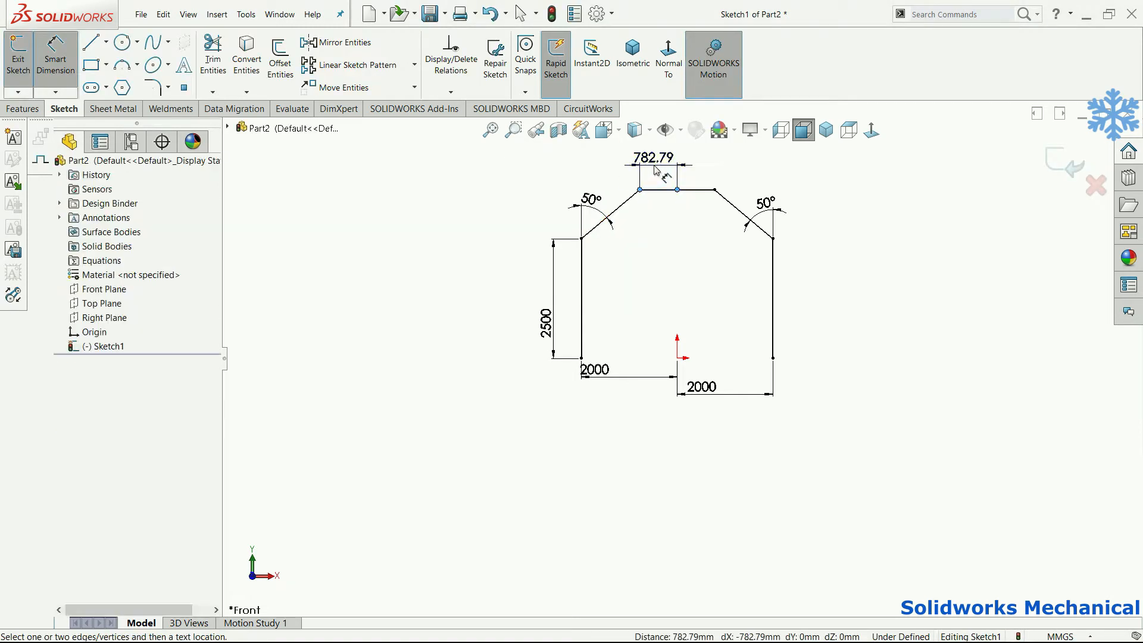
click(661, 159)
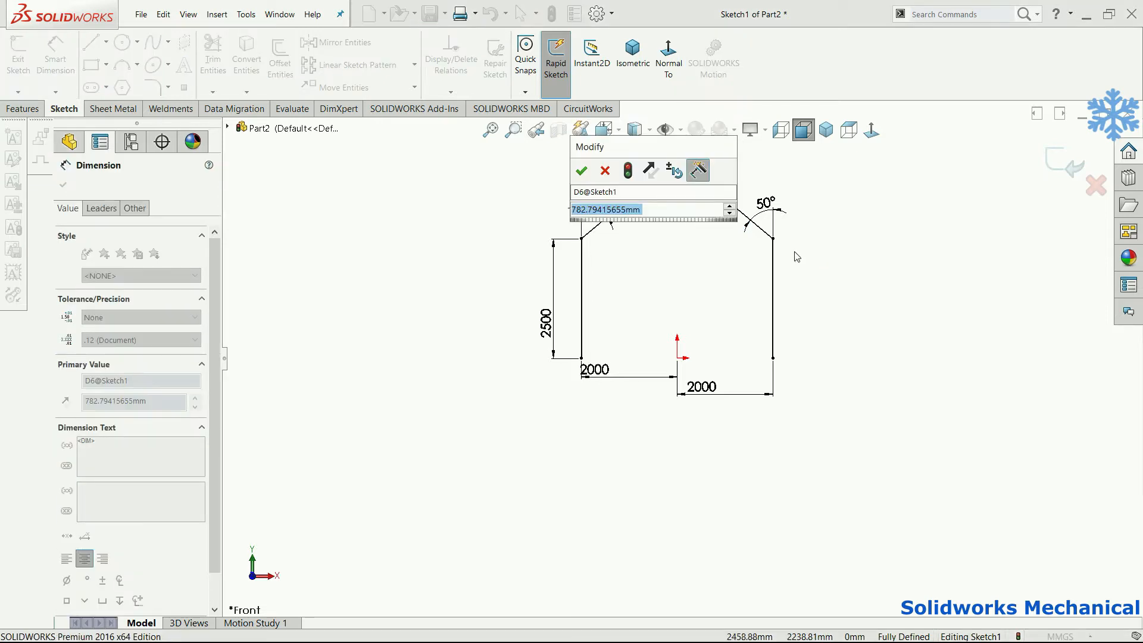
text(800)
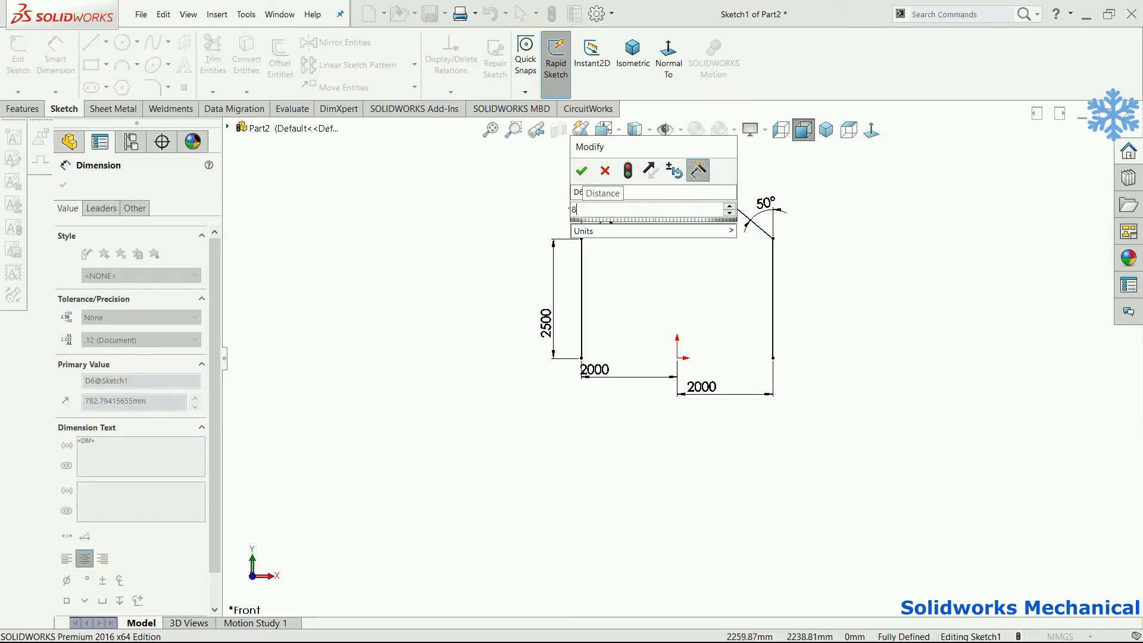
key(Return)
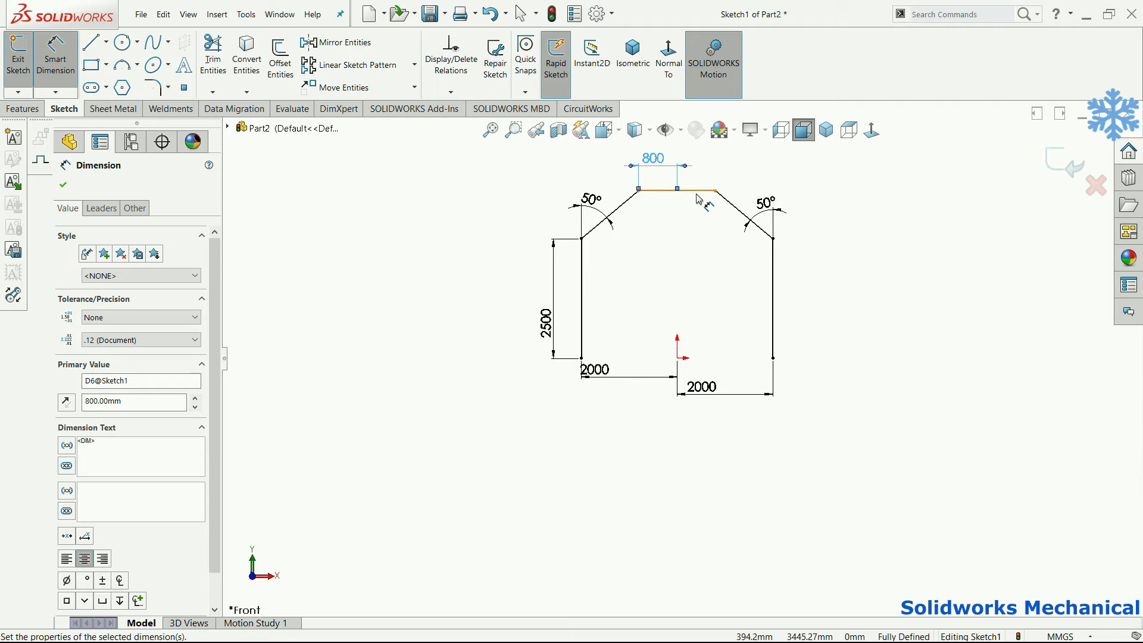
Add a driven dimension for the full length of the top line and place it above the sketch.
click(695, 192)
scroll(701, 171, up, 2)
click(693, 192)
click(696, 197)
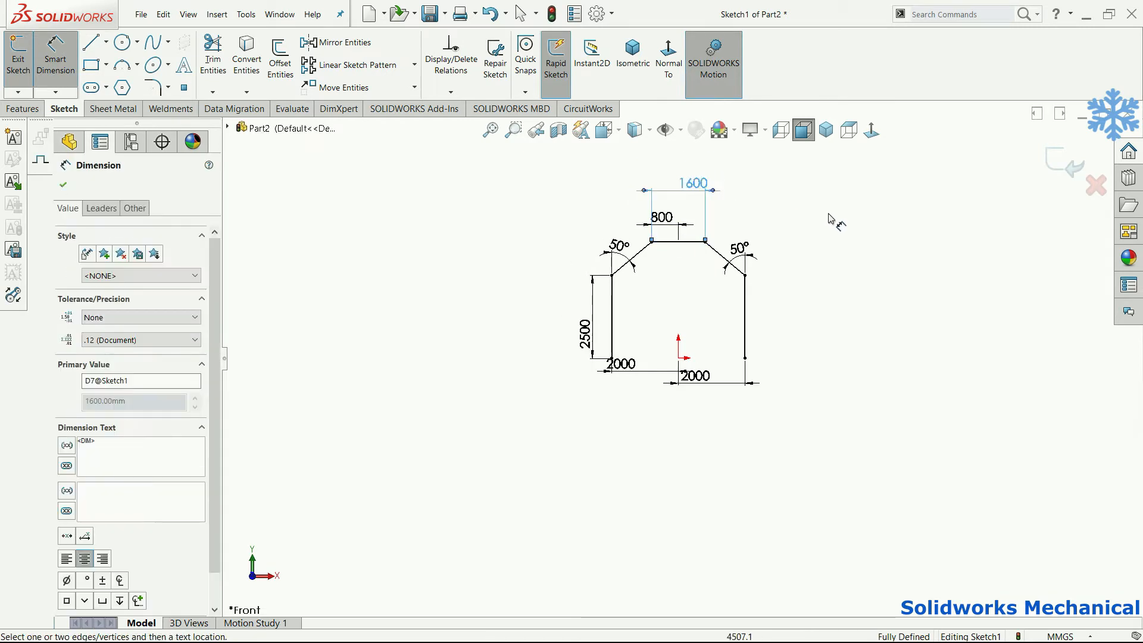
key(Escape)
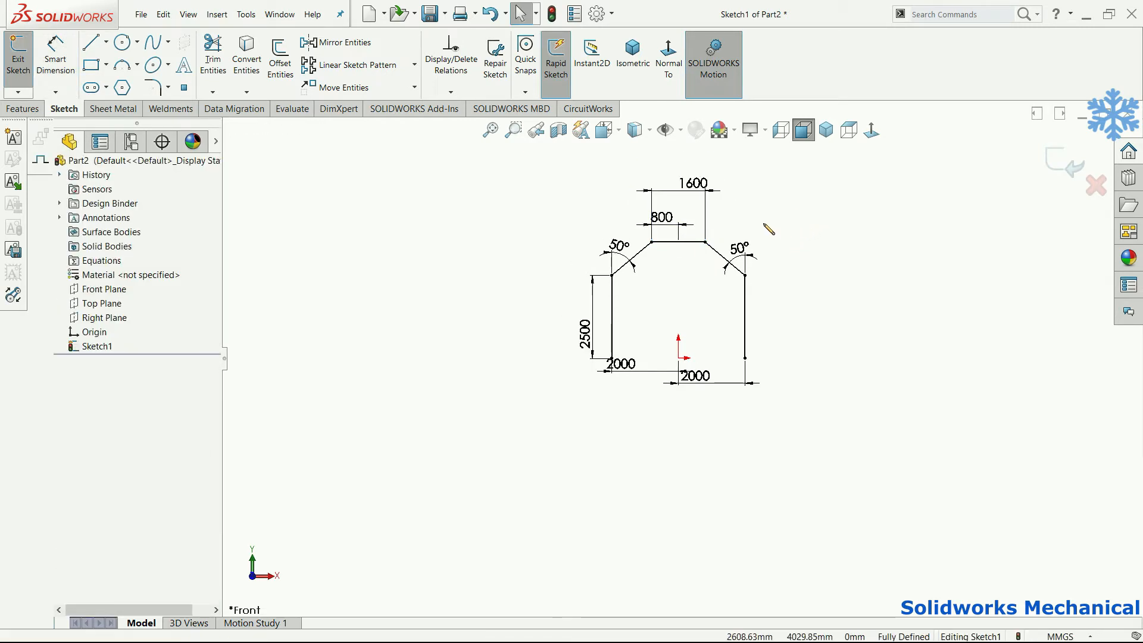
Reopen the frame sketch and set both horizontal distances from the origin to the left and right legs to 3000 mm.
click(622, 365)
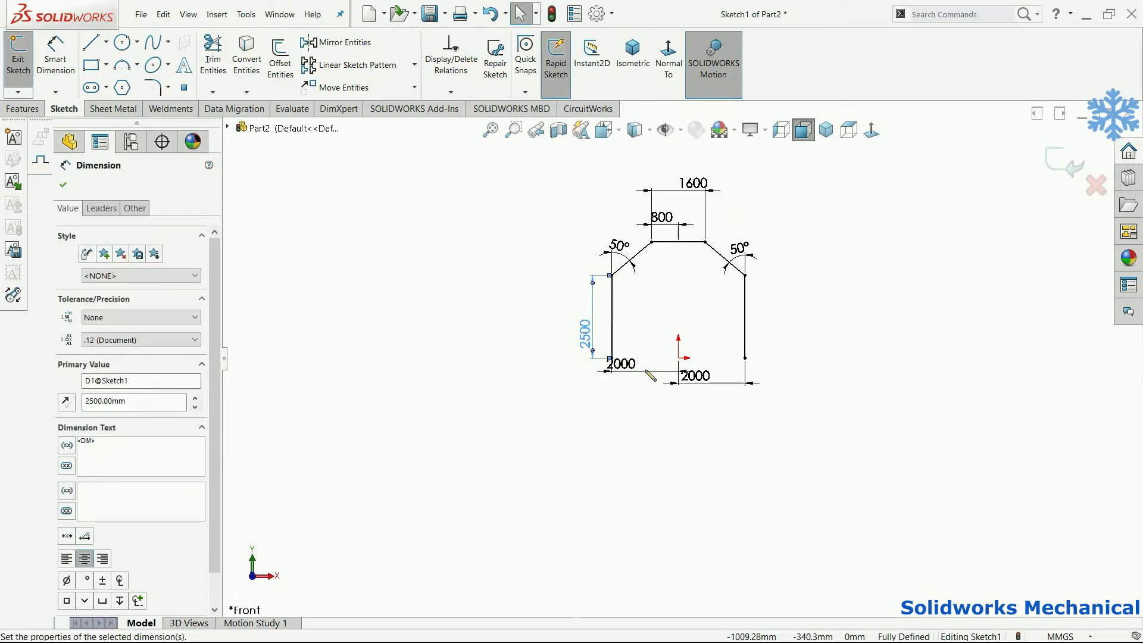
double_click(646, 357)
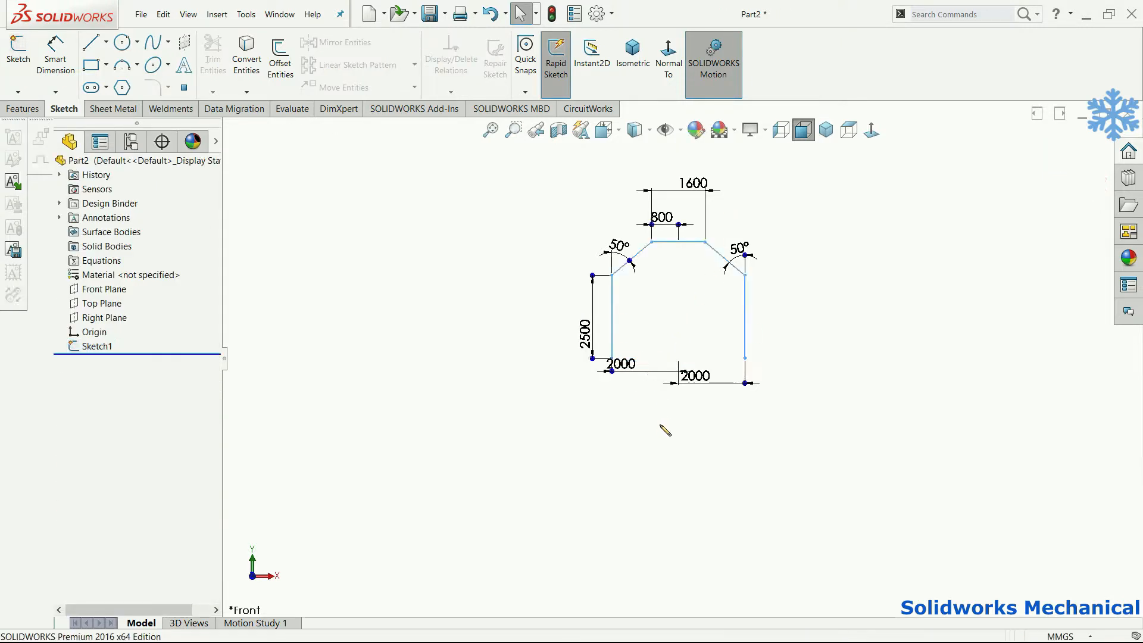
click(98, 348)
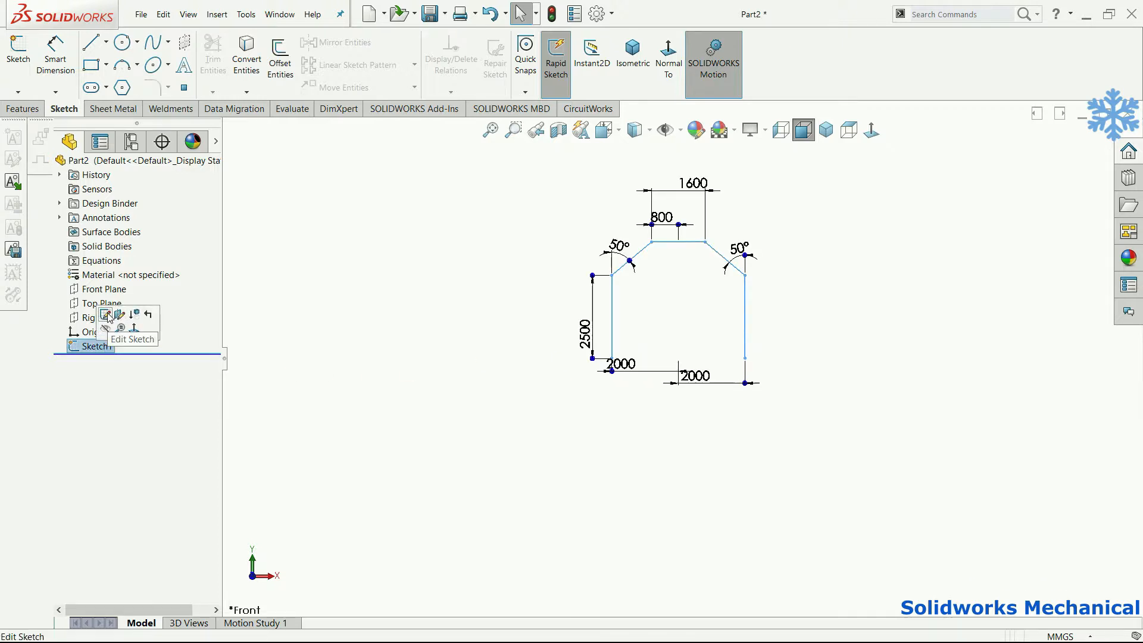
click(104, 320)
double_click(620, 363)
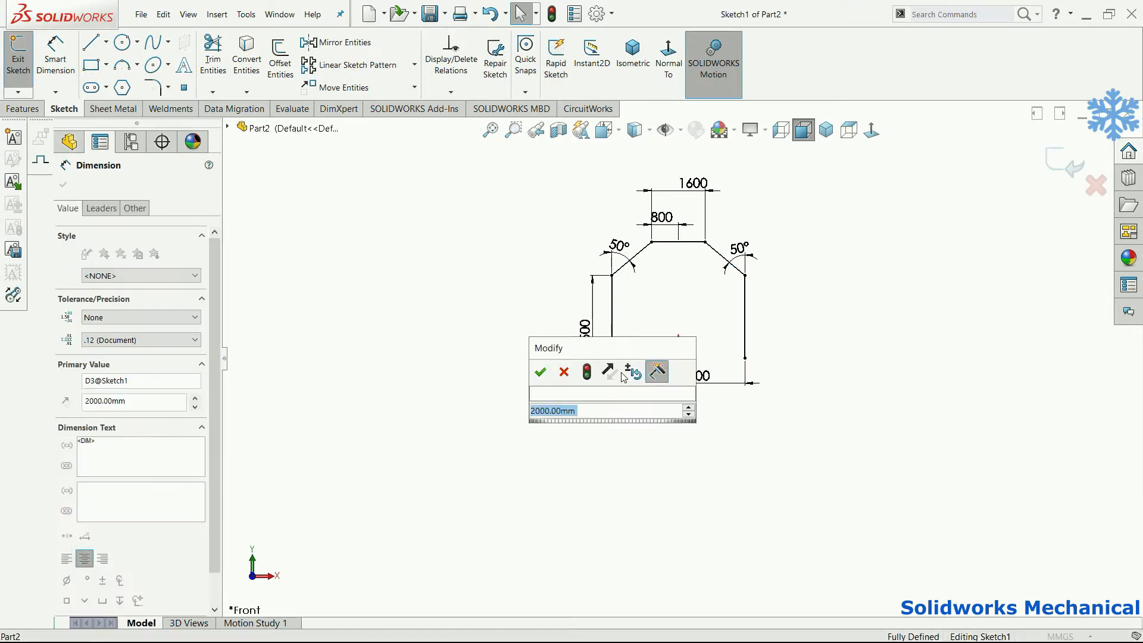
text(3000)
key(Return)
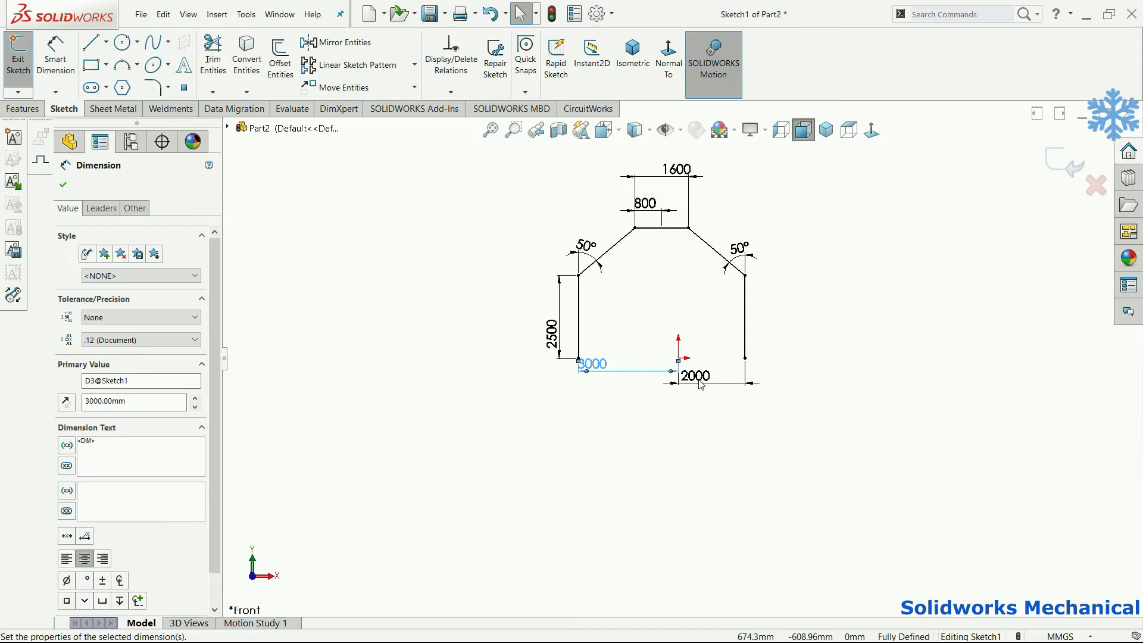
double_click(685, 375)
text(3000)
key(Return)
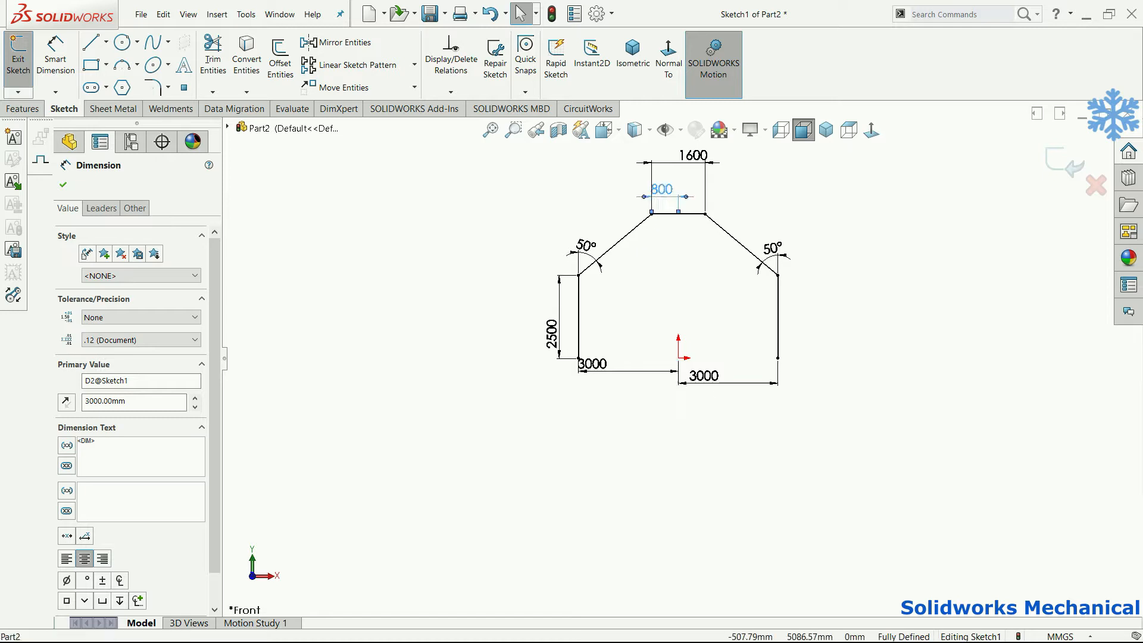
Set the dimension from the top line's left endpoint to its midpoint to 1800 mm and exit the sketch.
double_click(664, 194)
text(800)
key(Return)
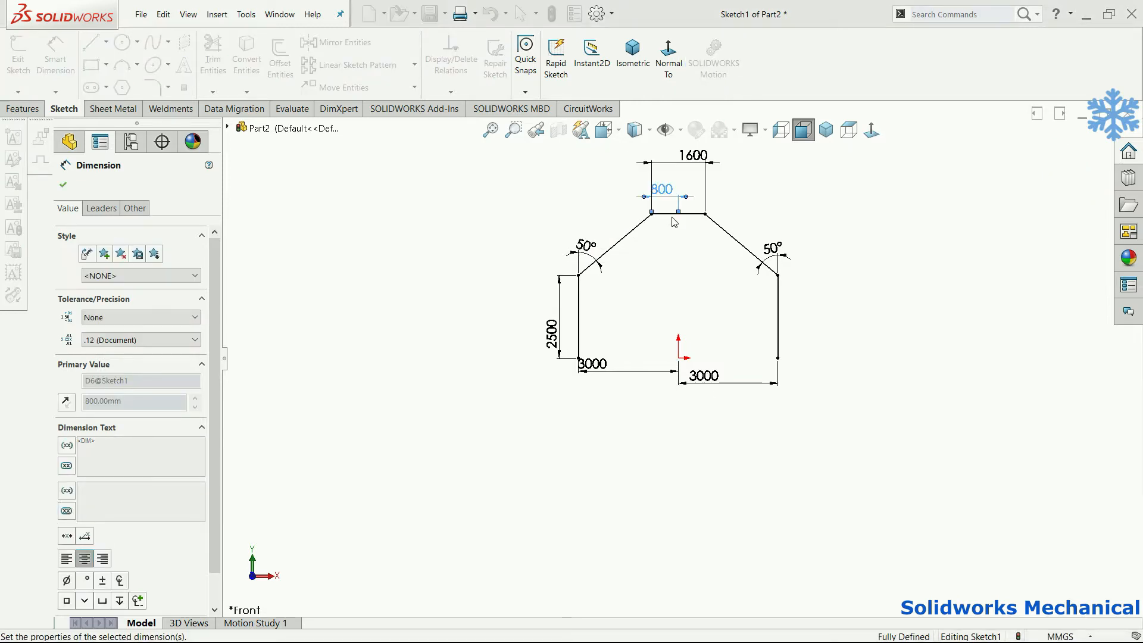
click(1058, 157)
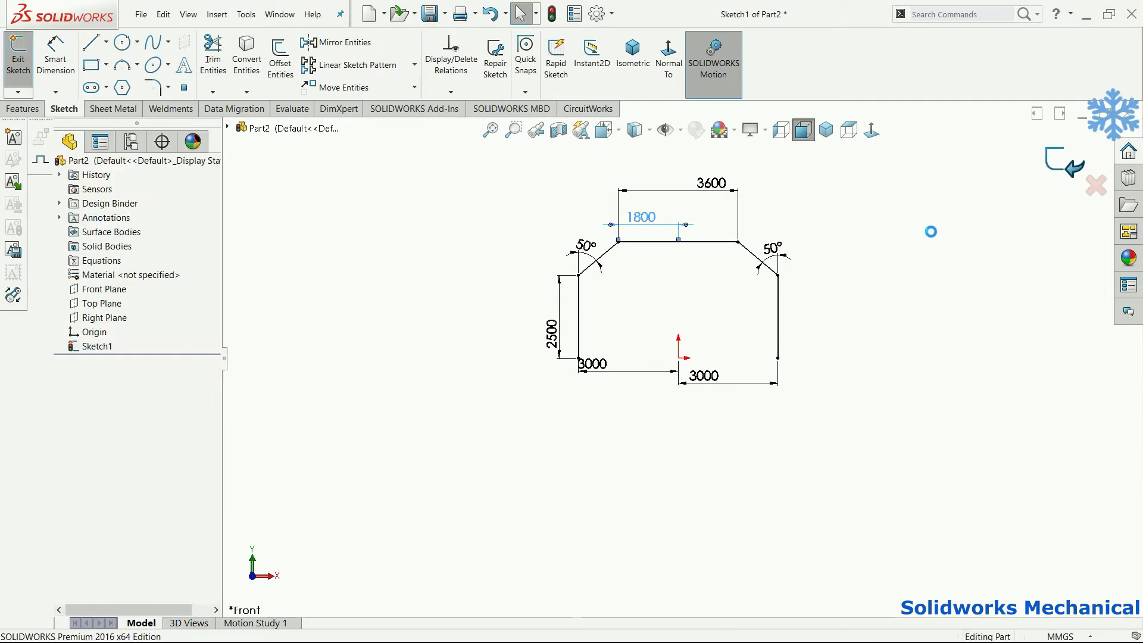
key(f)
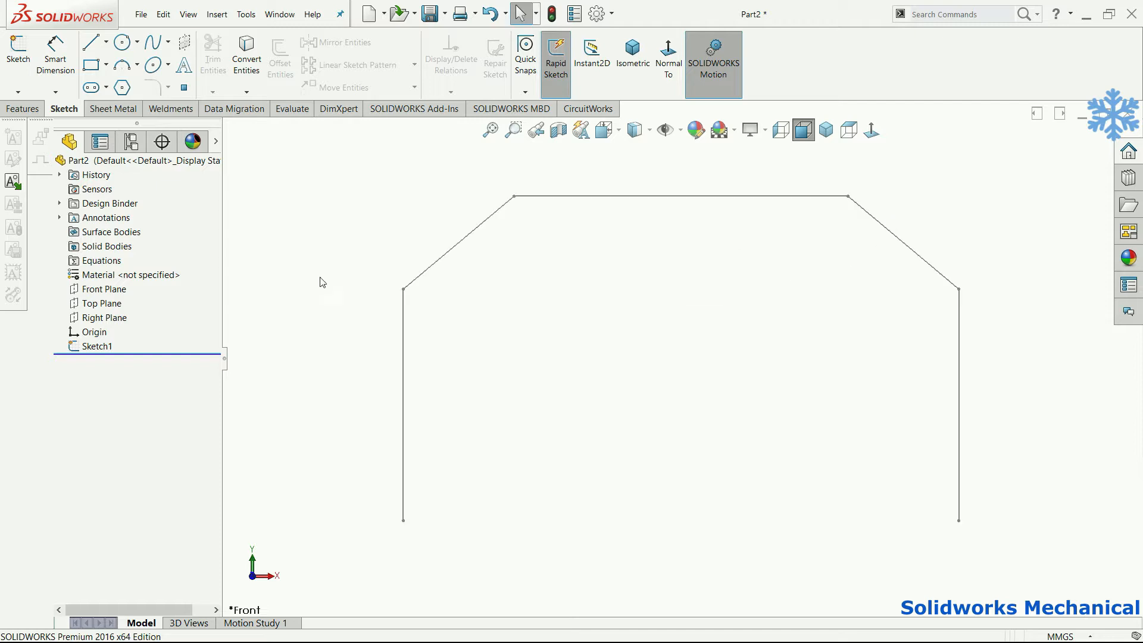
Edit the frame sketch to fillet both corners at the ends of the top line with a 1000 mm radius, then exit the sketch.
click(99, 350)
click(113, 318)
click(153, 88)
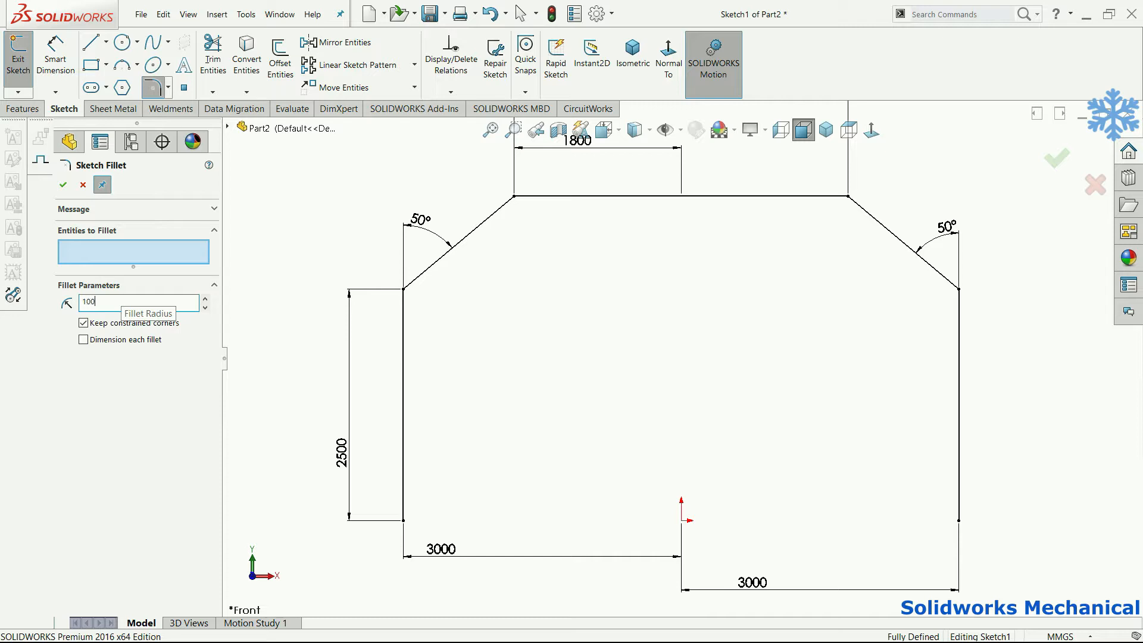
key(Return)
click(499, 208)
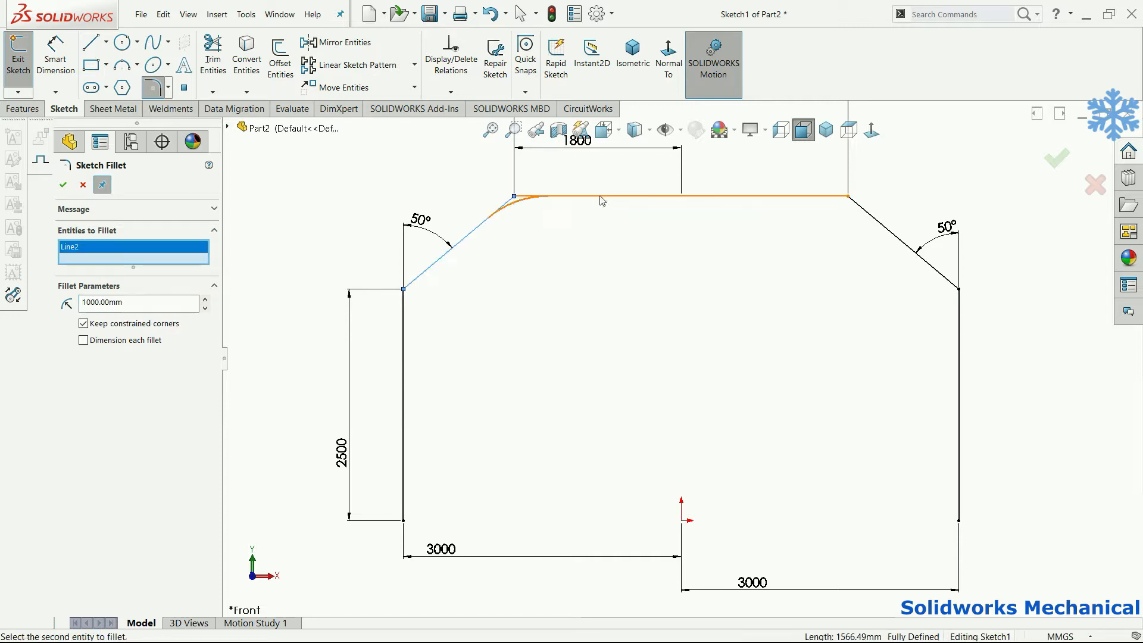
click(607, 196)
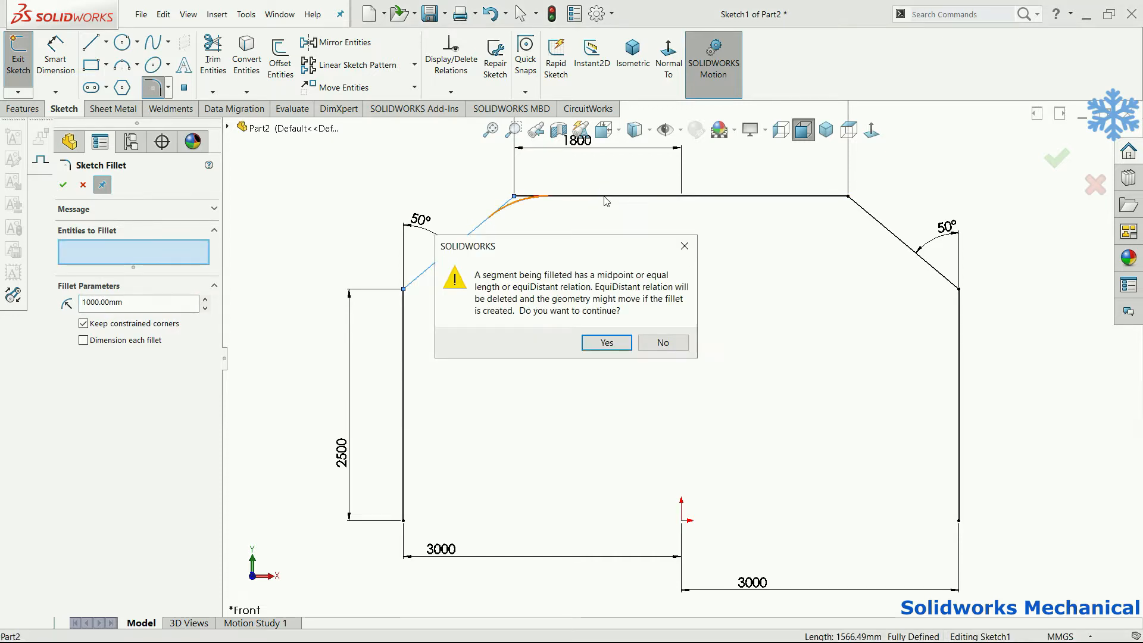
click(622, 338)
click(795, 196)
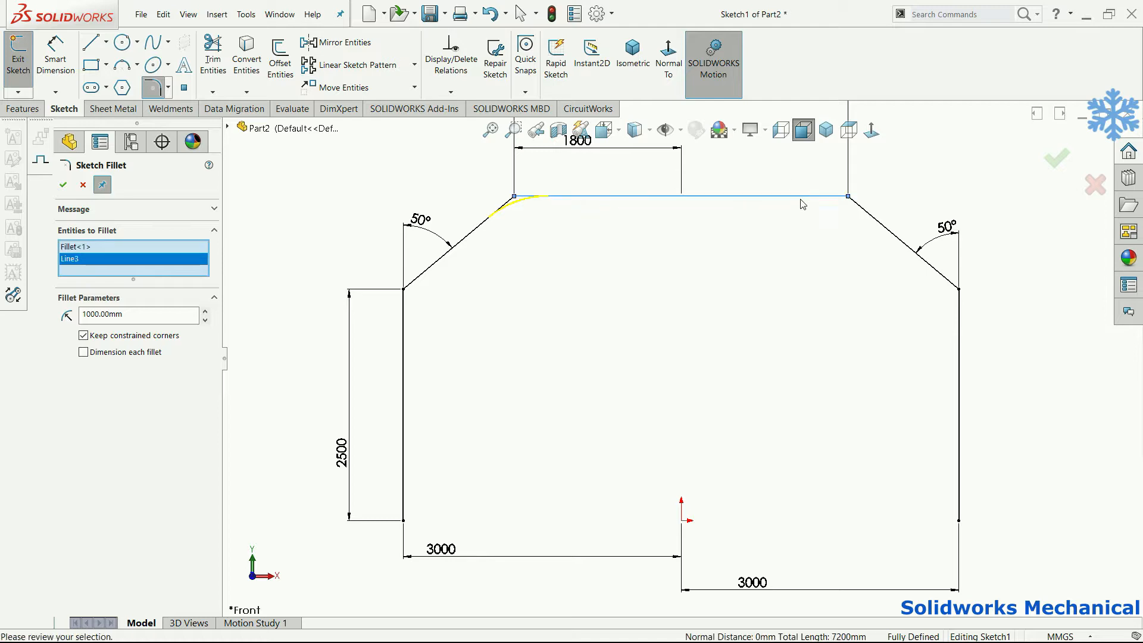
click(876, 224)
click(602, 342)
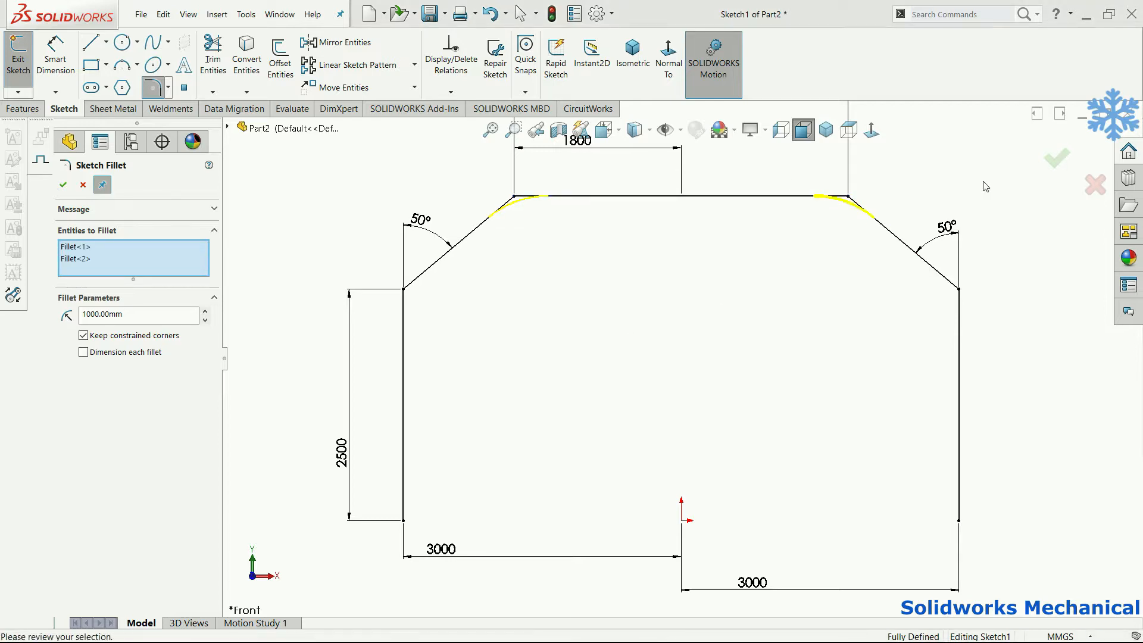
click(1053, 159)
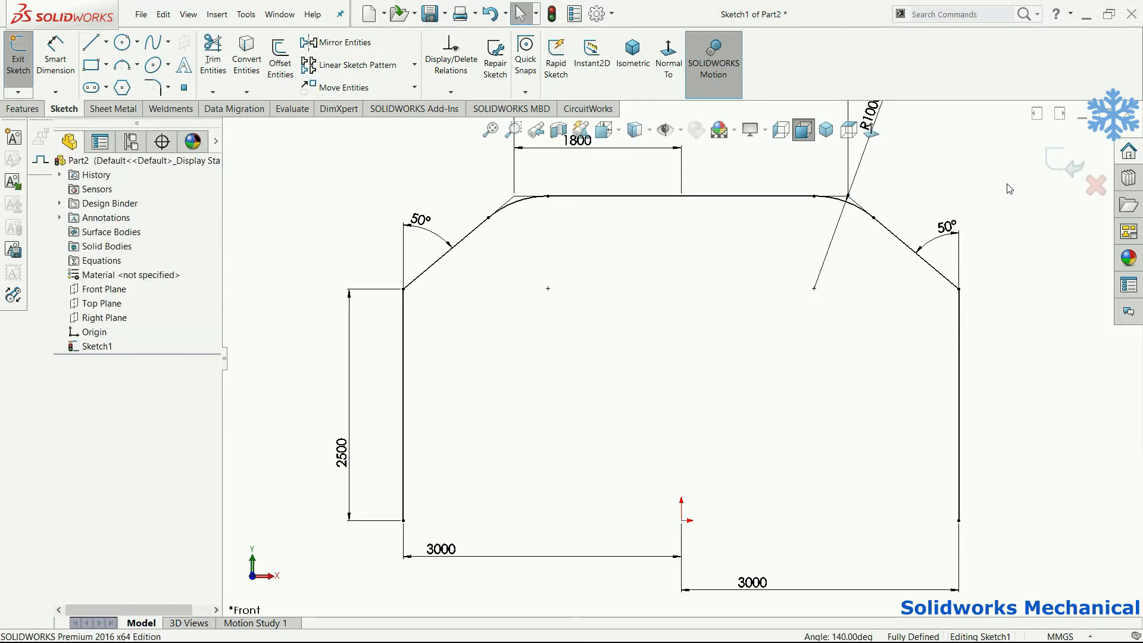
click(1057, 164)
Start a weldment structural member with the iso standard, rectangular tube type and size 70 x 40 x 5.
mouse_move(972, 212)
middle_down()
mouse_move(926, 255)
mouse_move(693, 258)
middle_up()
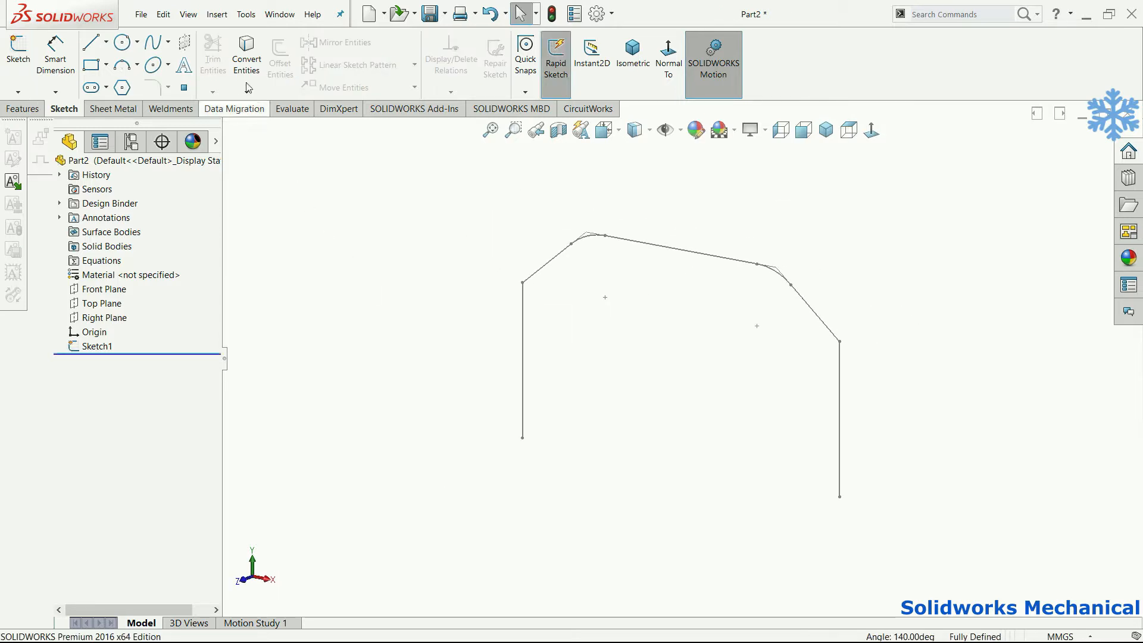
click(213, 28)
mouse_move(262, 218)
click(393, 235)
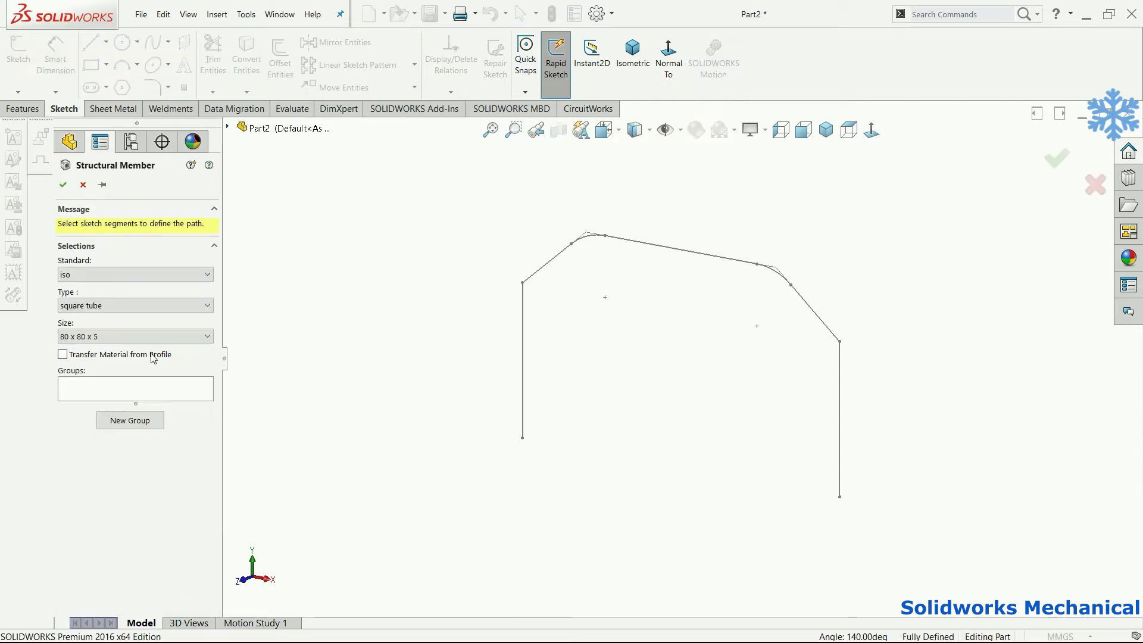
click(130, 340)
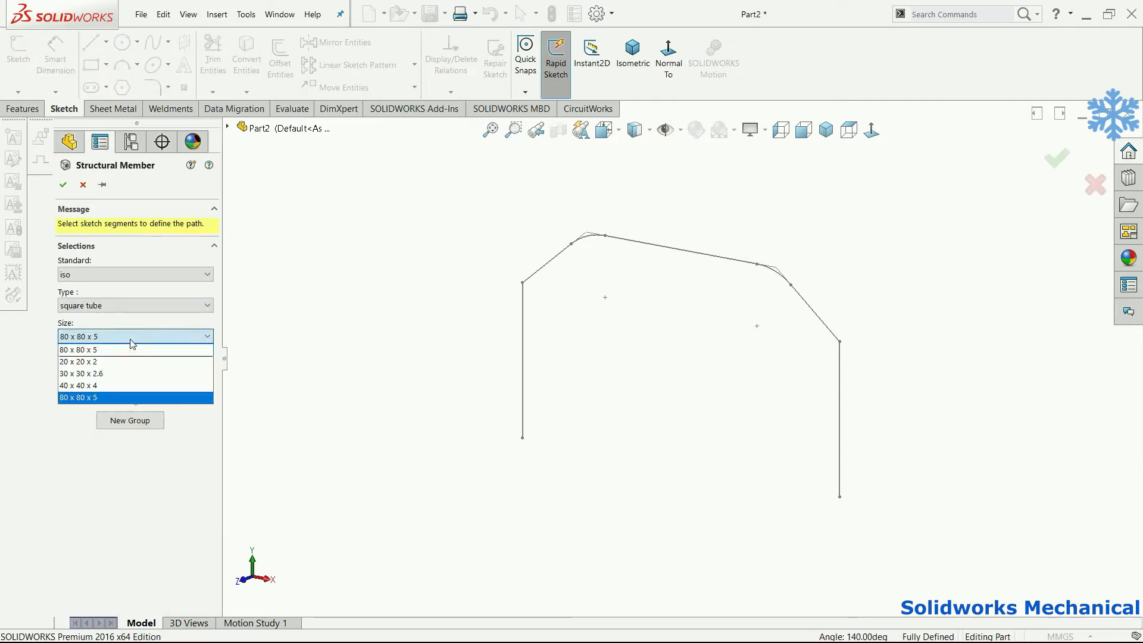
click(407, 376)
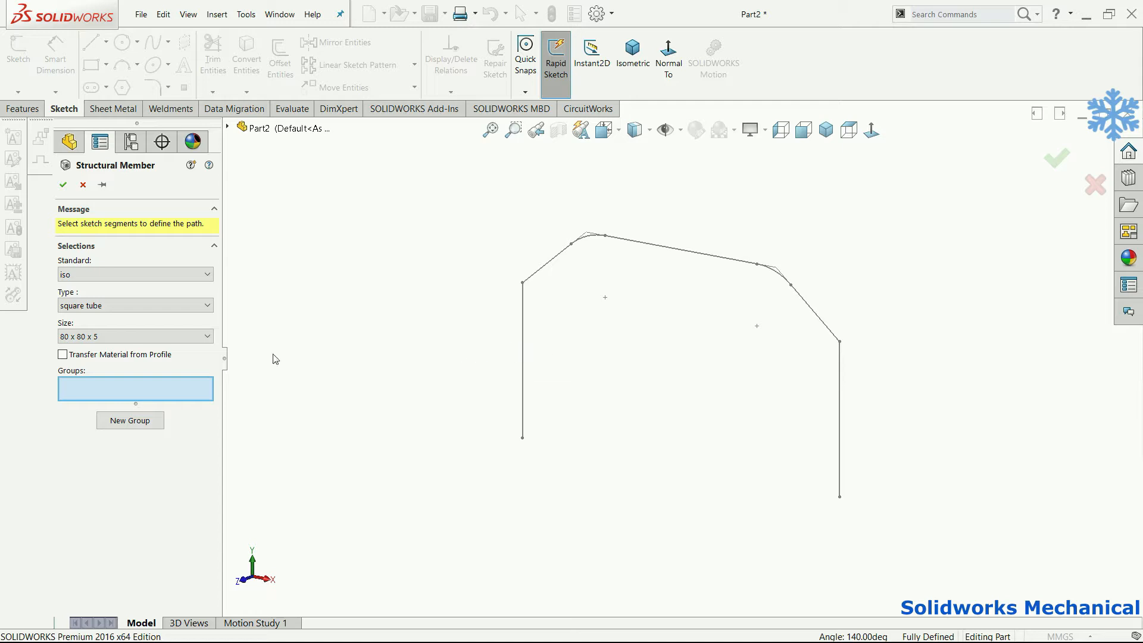
click(173, 305)
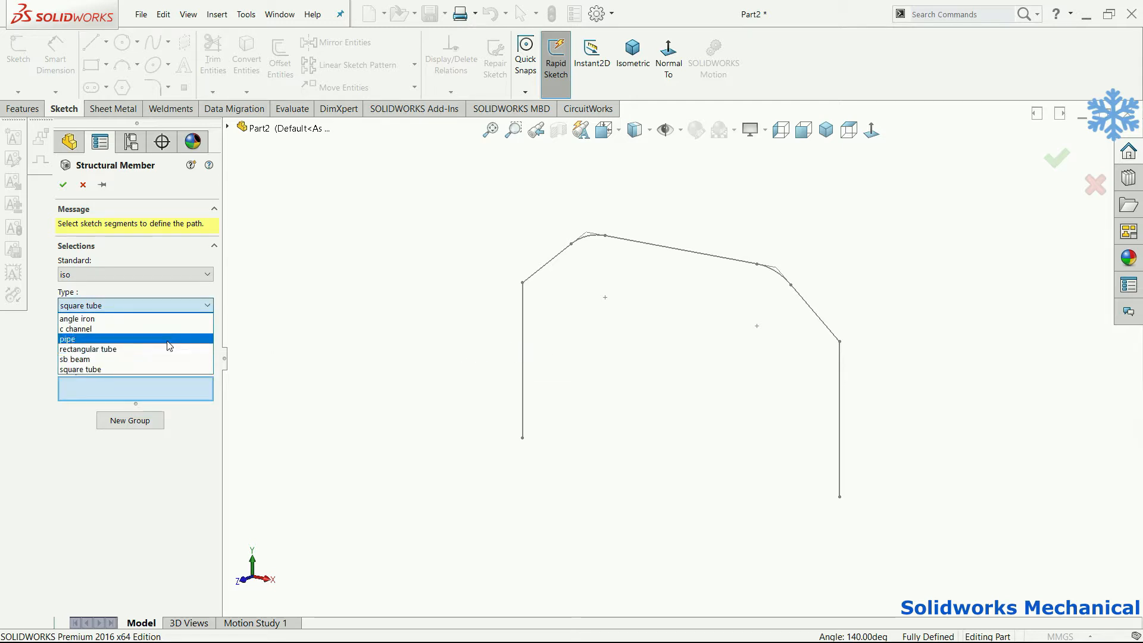
click(168, 349)
click(158, 335)
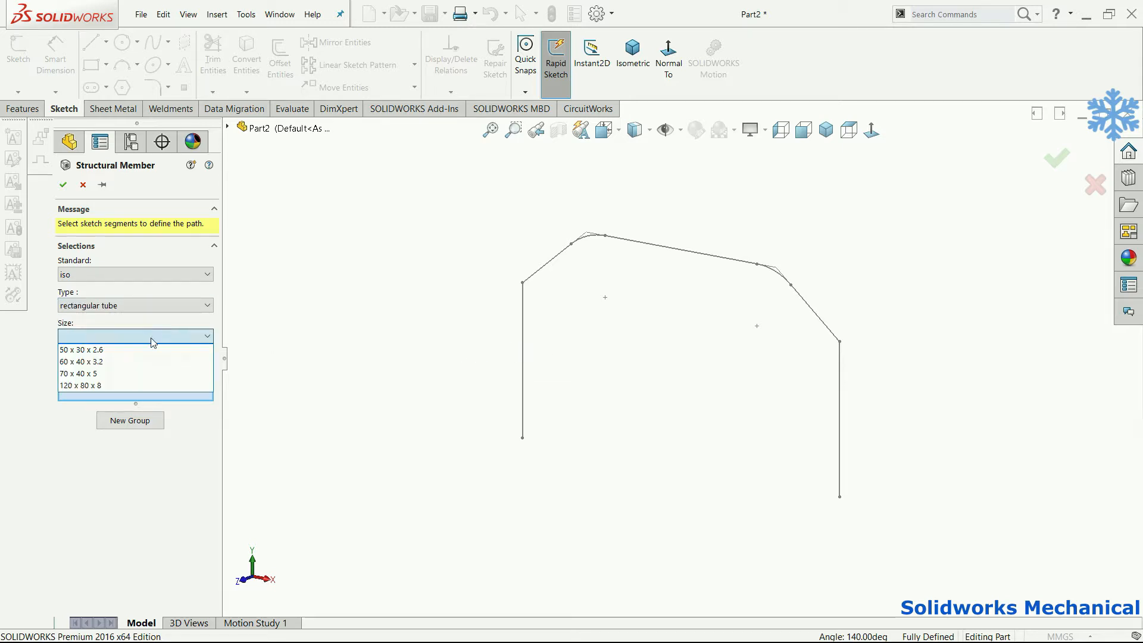
click(146, 374)
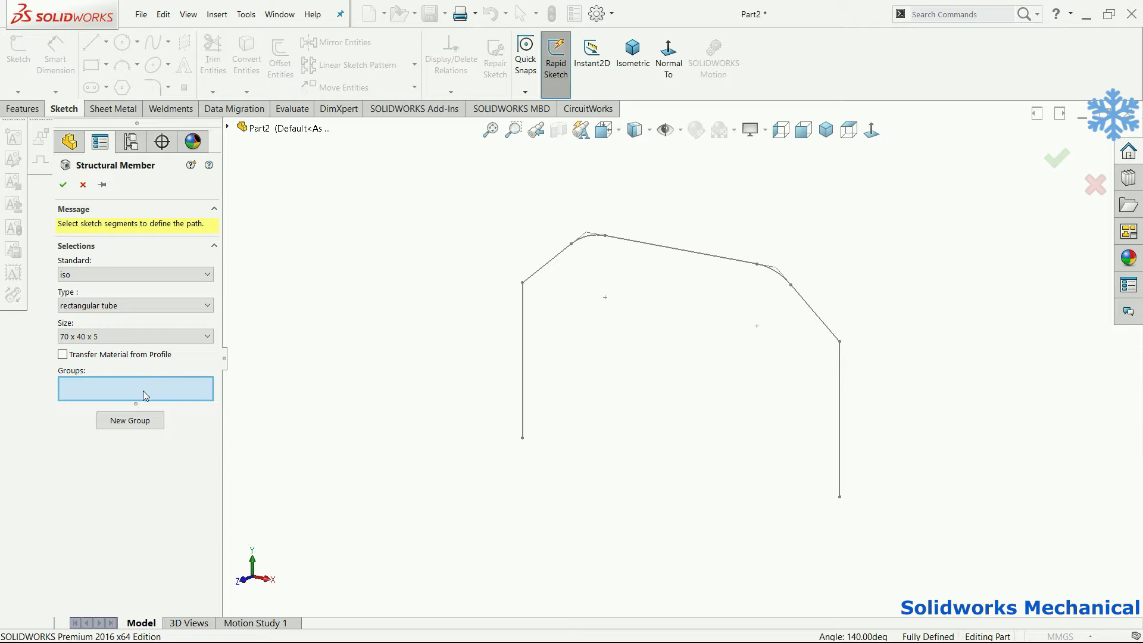
Add all connected frame segments from the left leg over the arcs and top line to the right leg as the member's path.
click(523, 315)
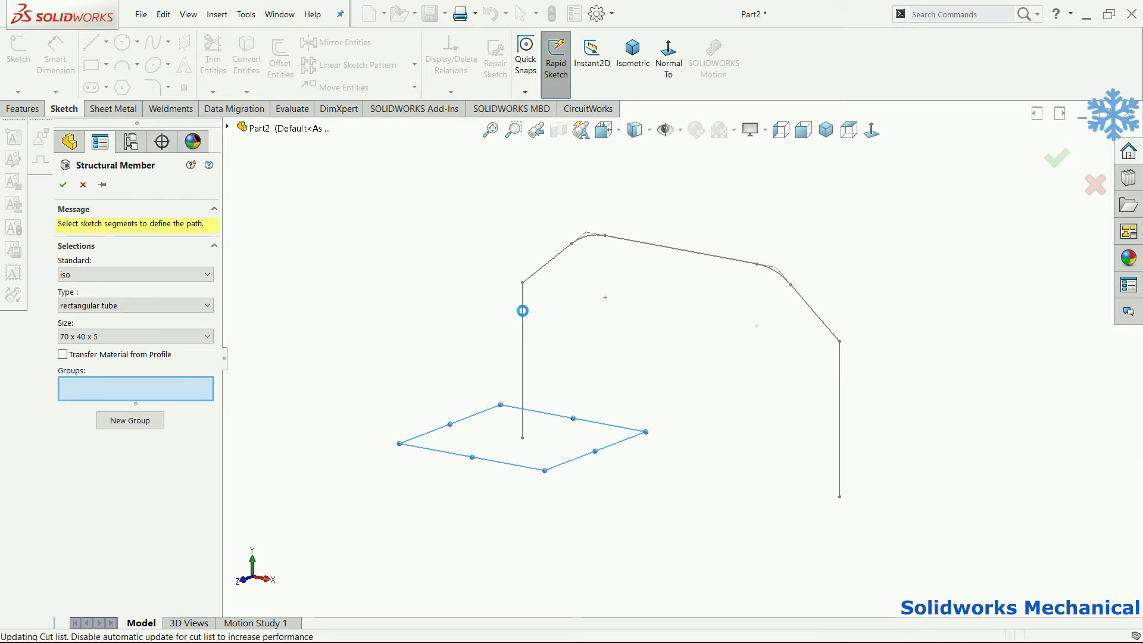
click(541, 271)
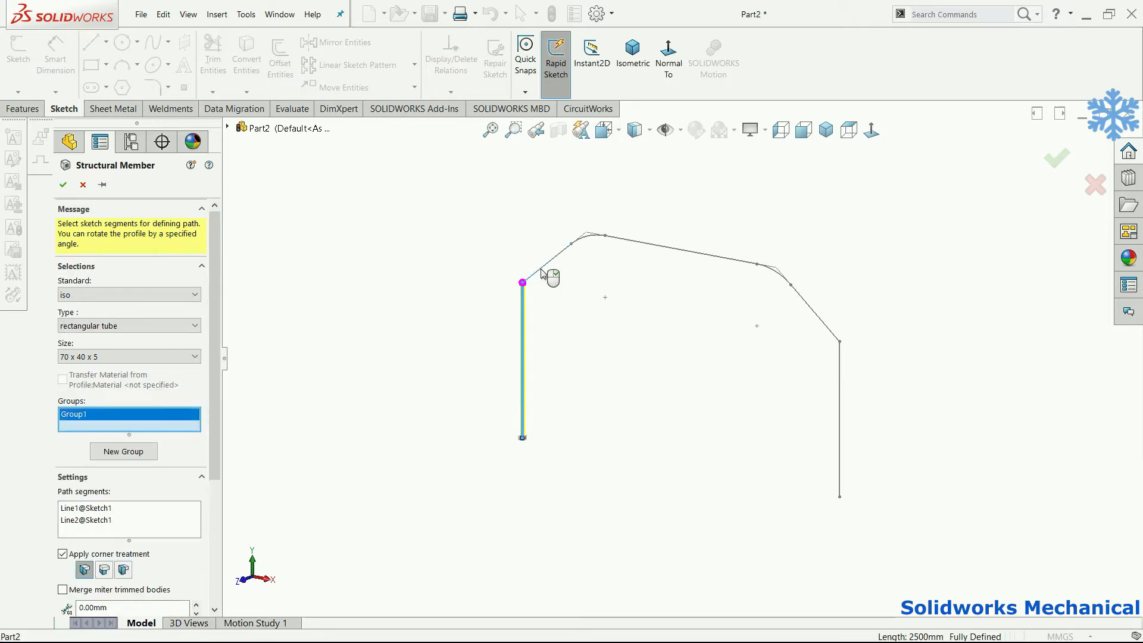
click(588, 238)
click(675, 250)
click(781, 278)
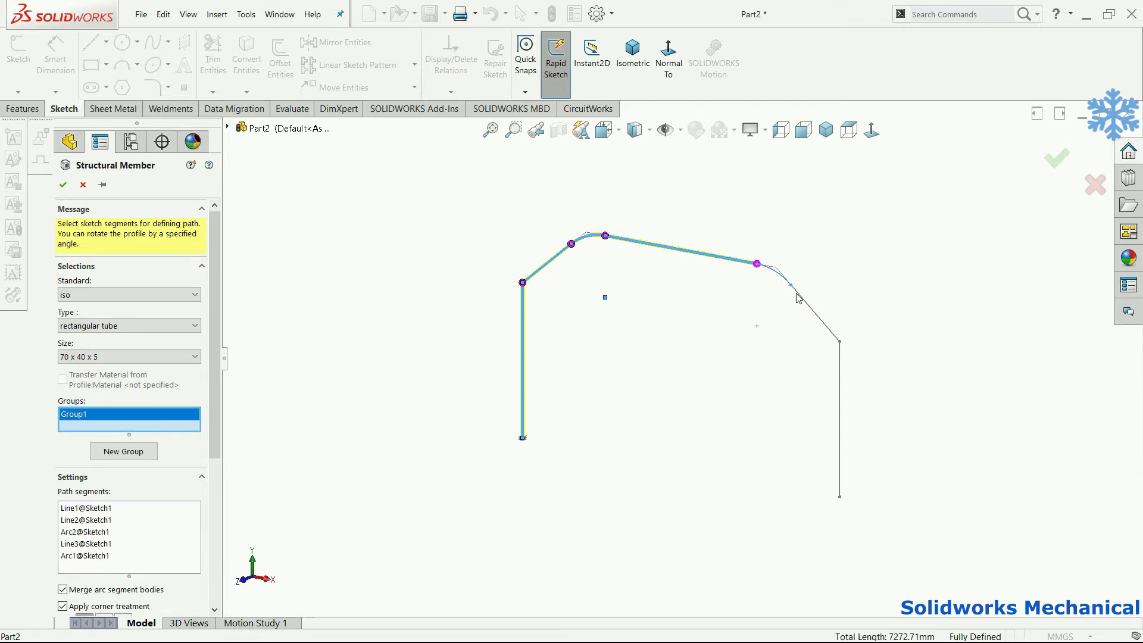
click(814, 313)
click(839, 381)
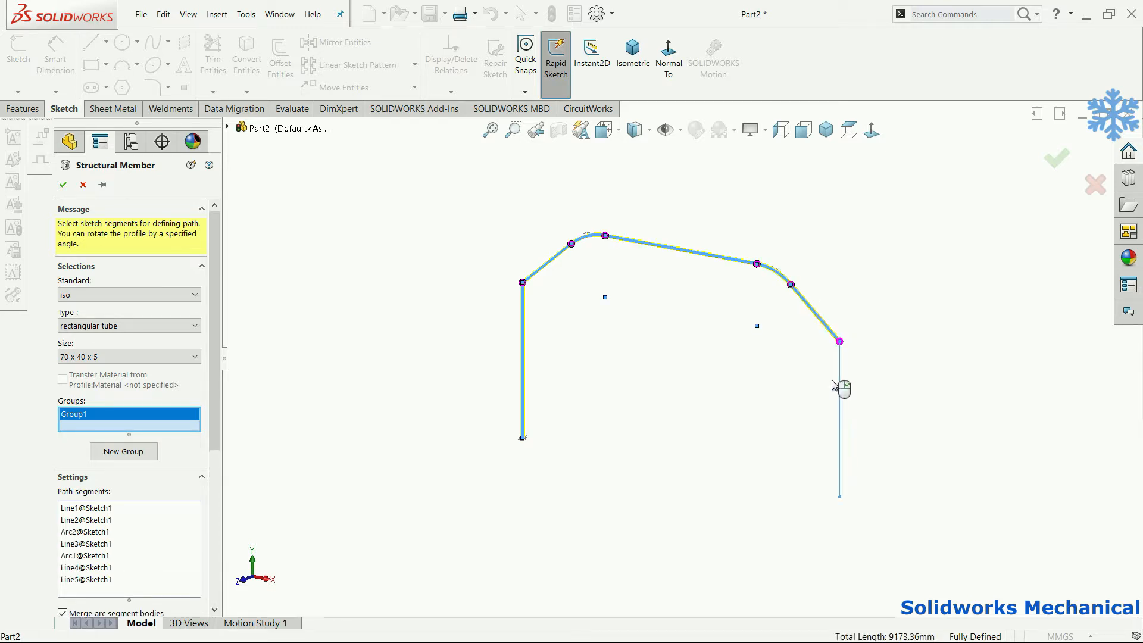
Set the rectangular tube size to 120 x 80 x 8 and create the structural member.
scroll(746, 370, down, 4)
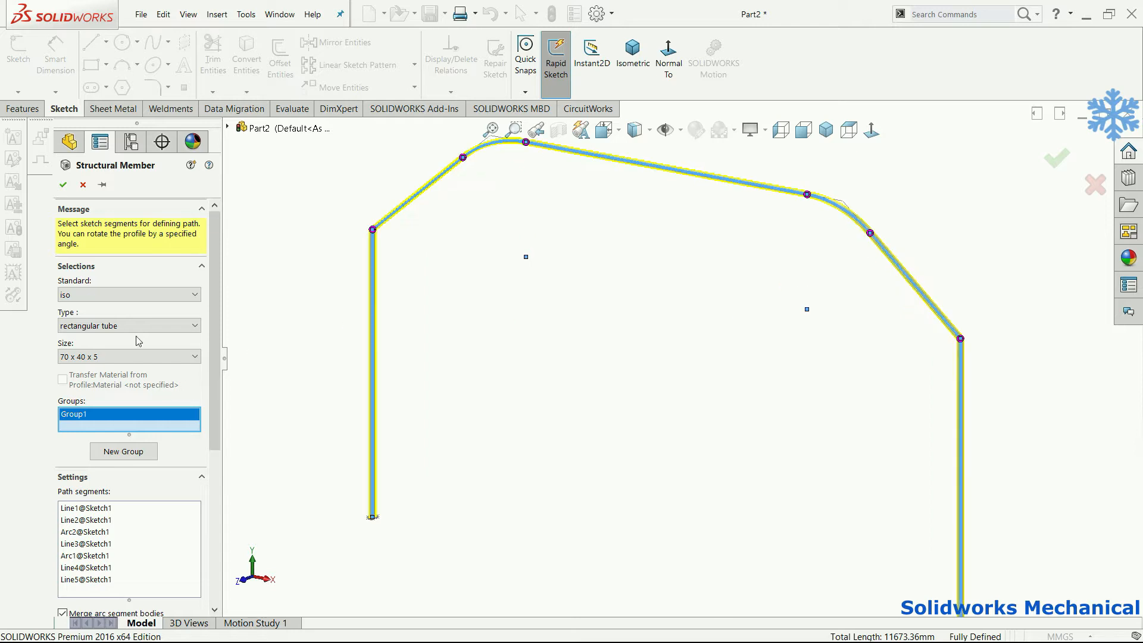
click(138, 356)
click(119, 405)
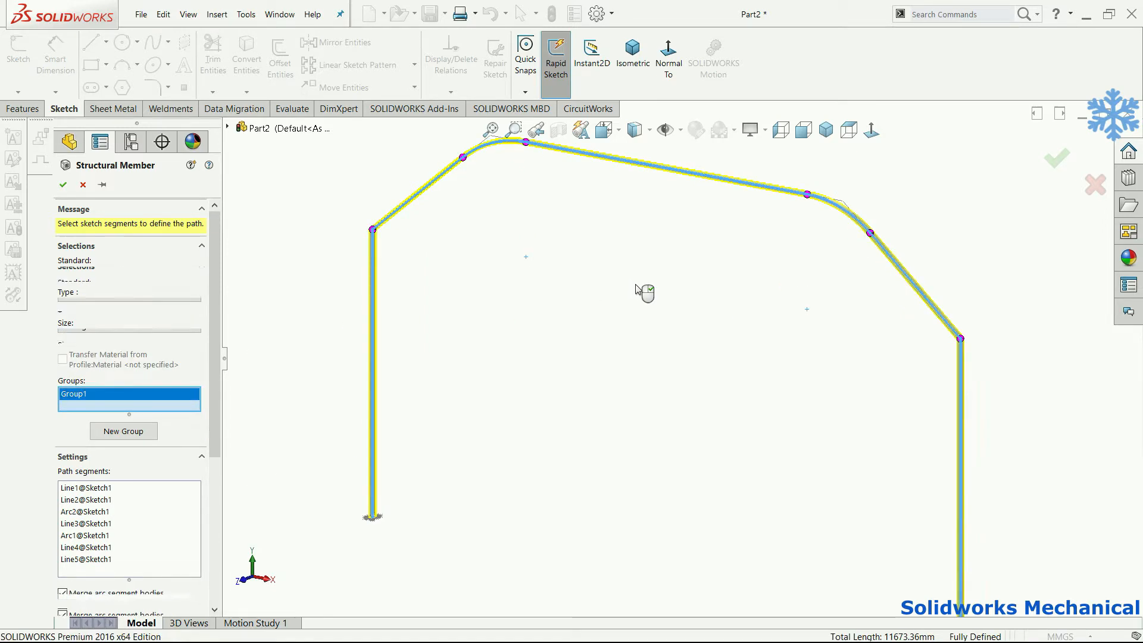
click(1057, 159)
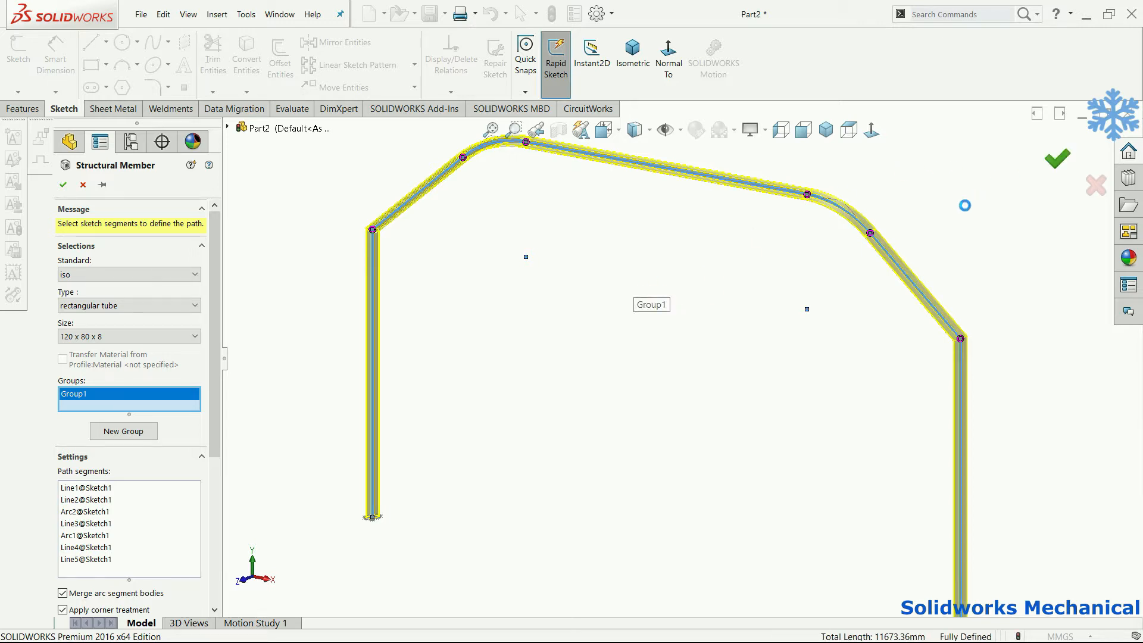
Show the reference planes and start a sketch on the Right Plane, viewed normal to it.
middle_drag(963, 214, 865, 270)
scroll(717, 273, up, 1)
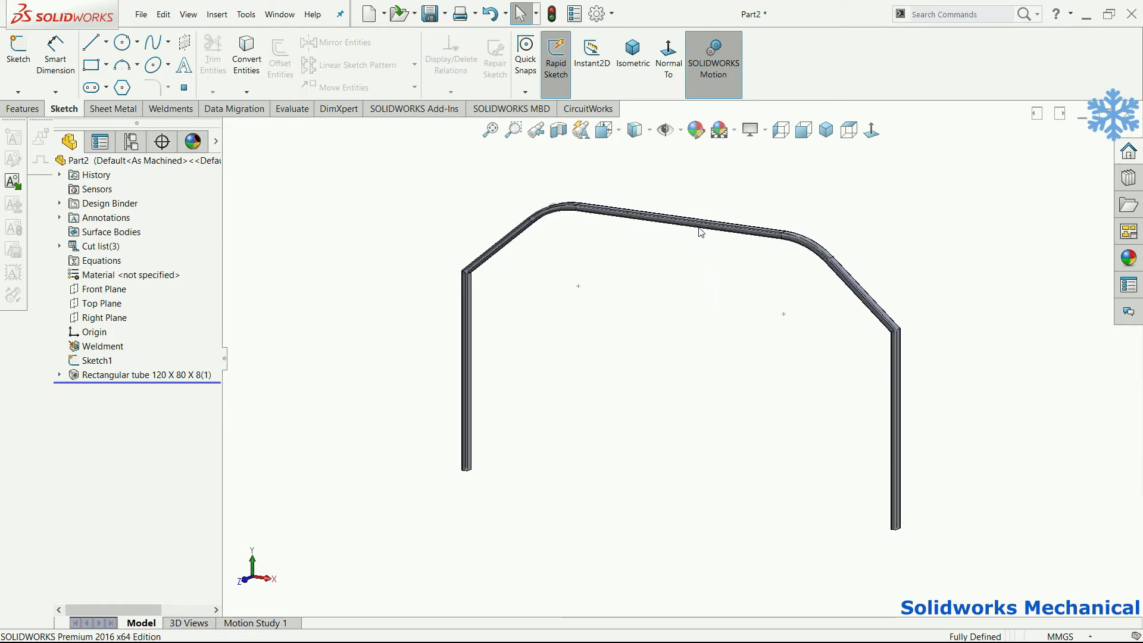
click(668, 130)
click(680, 154)
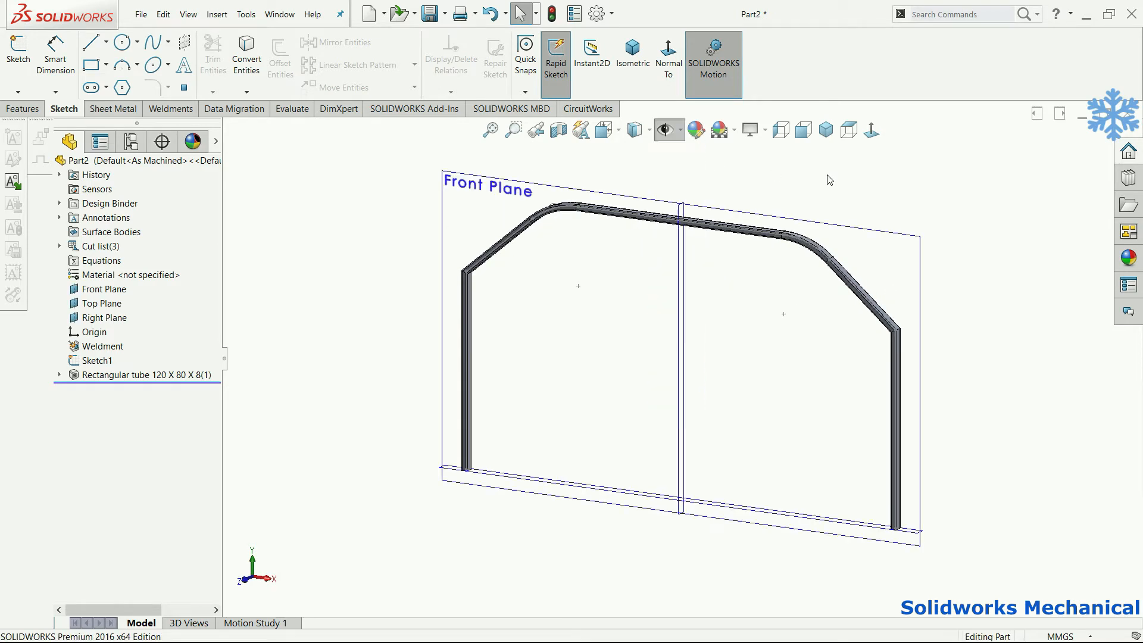
click(682, 221)
click(731, 181)
click(871, 130)
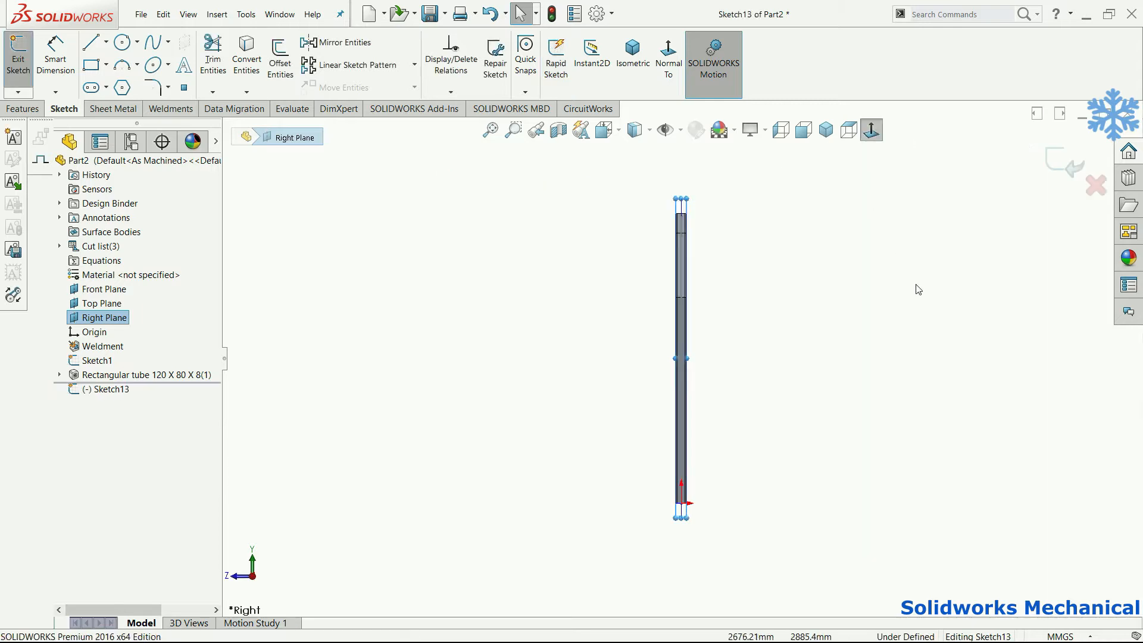
Sketch a short horizontal line outward from the bottom edge of the tube frame and exit the sketch.
key(l)
scroll(703, 494, down, 4)
click(702, 478)
click(747, 478)
key(Escape)
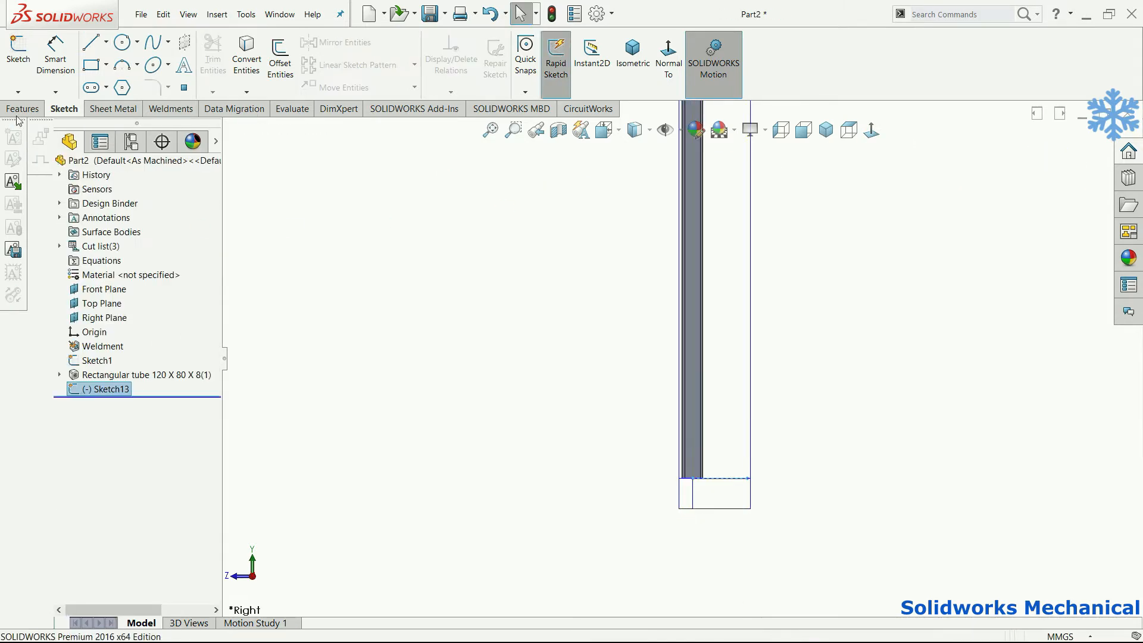
Start a linear pattern and use the short sketched line at the frame's base as its first direction.
click(20, 111)
click(439, 51)
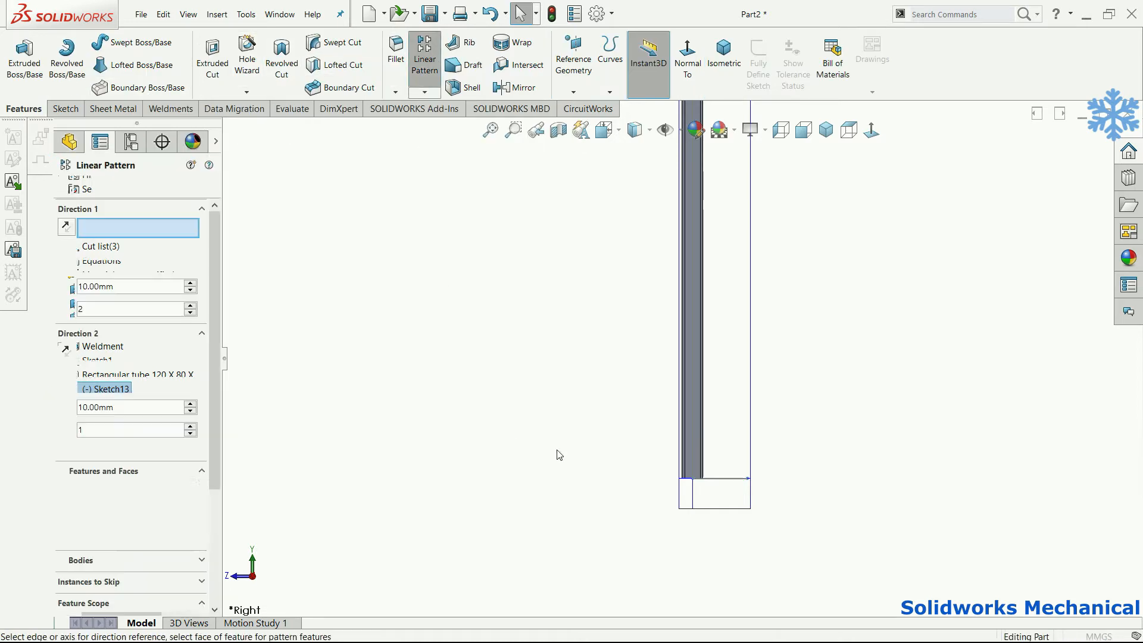
middle_drag(758, 466, 903, 338)
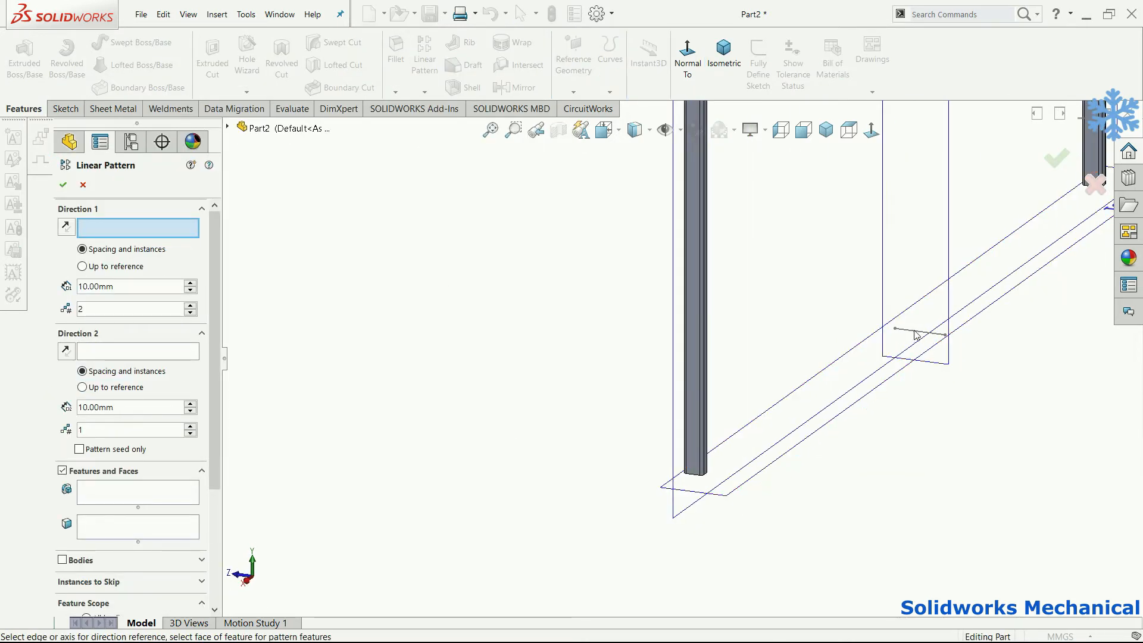
click(916, 333)
Set the pattern's first direction to a spacing of 2500 mm with 3 instances.
double_click(131, 281)
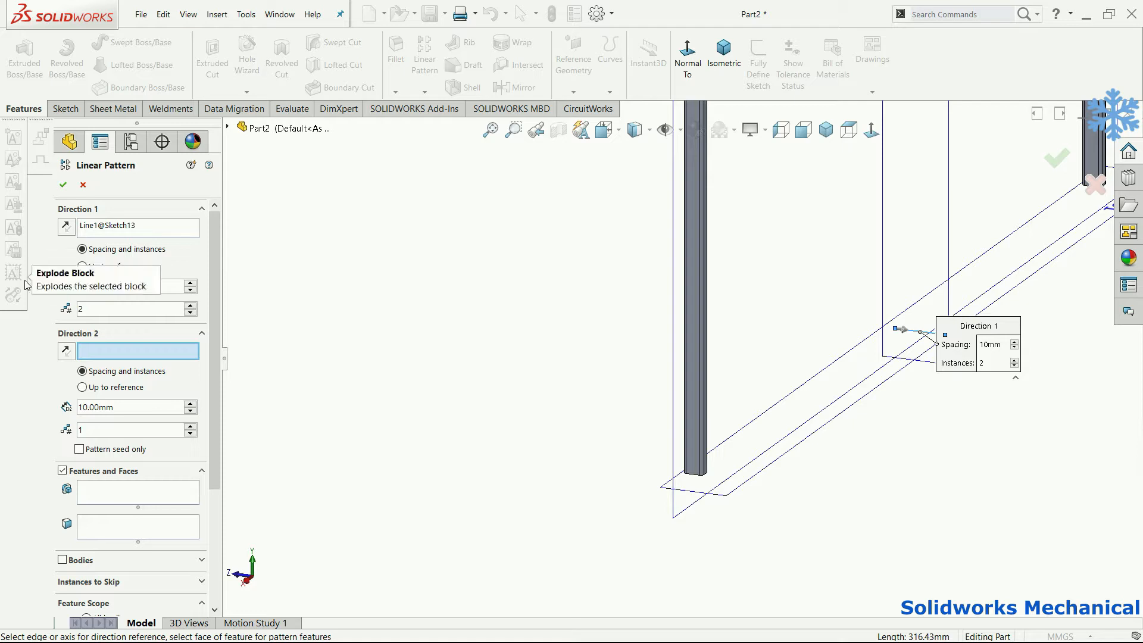
text(1500)
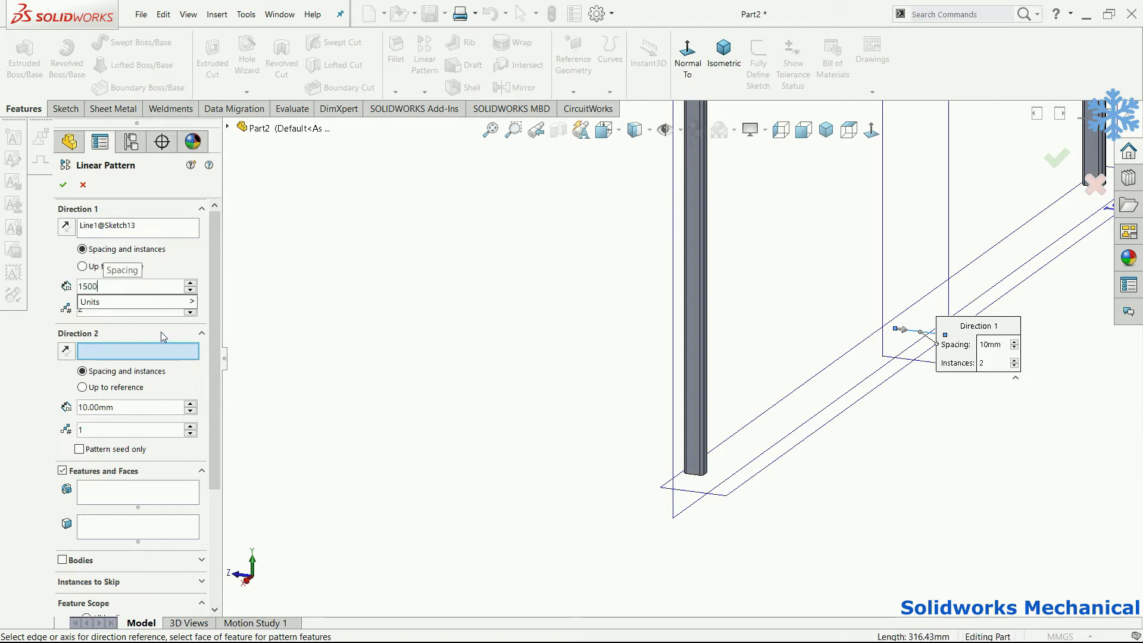
key(BackSpace)
key(BackSpace)
key(BackSpace)
key(BackSpace)
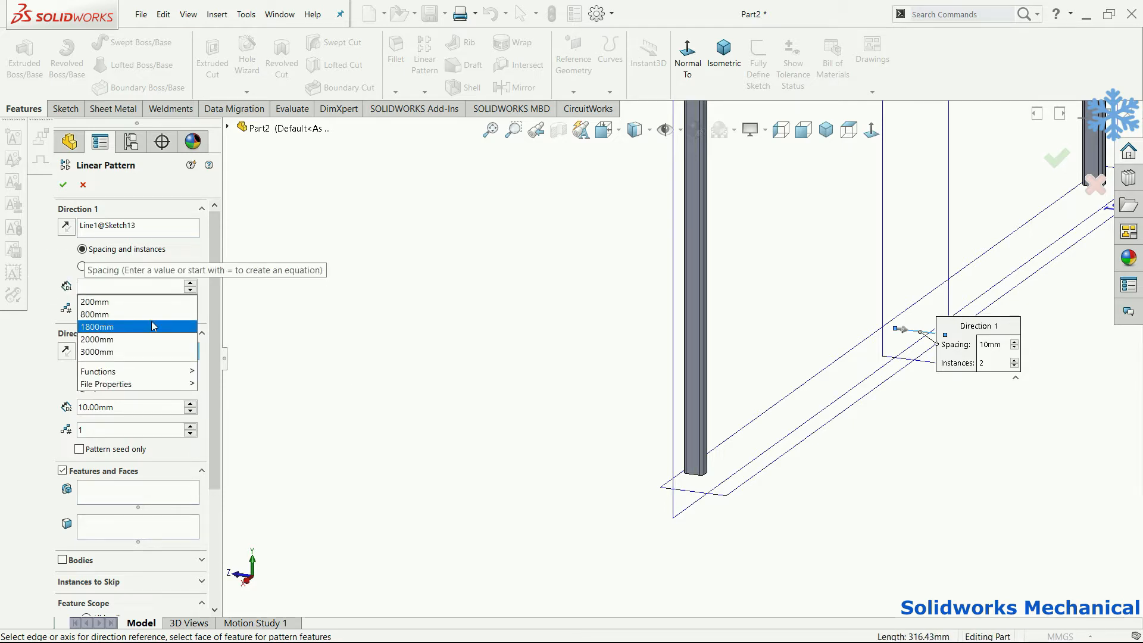
text(2500)
key(Return)
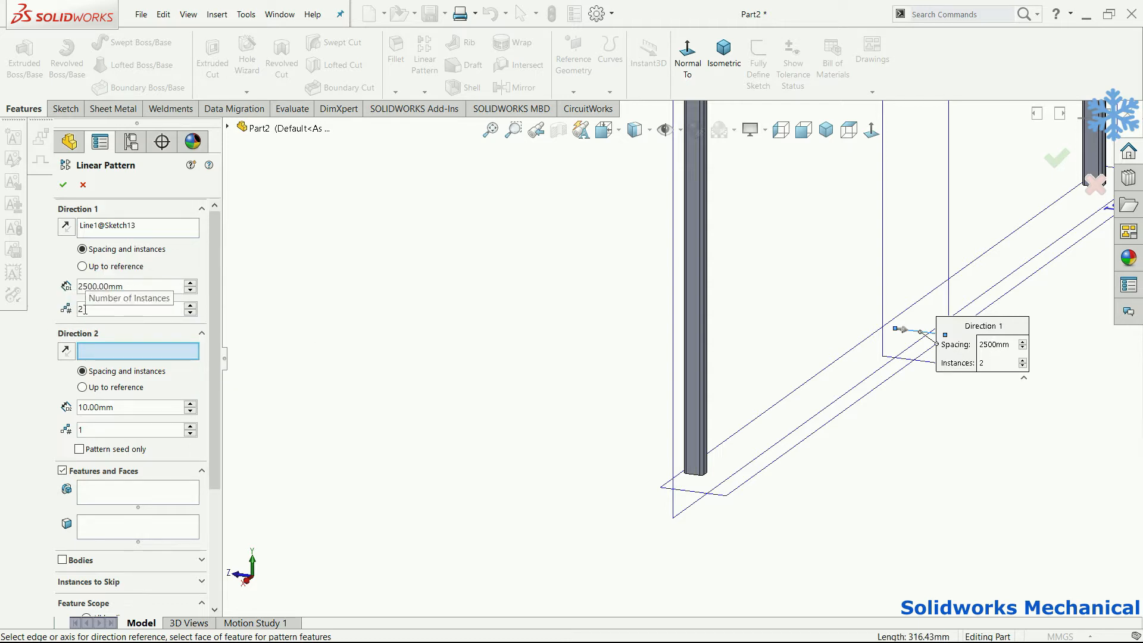
double_click(85, 309)
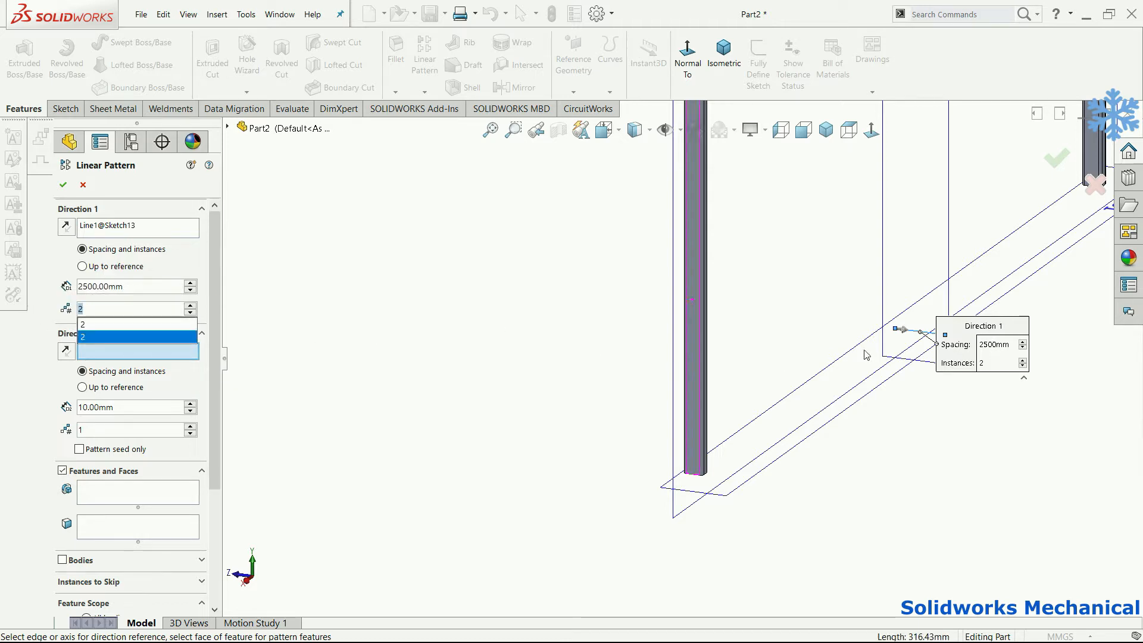
click(986, 364)
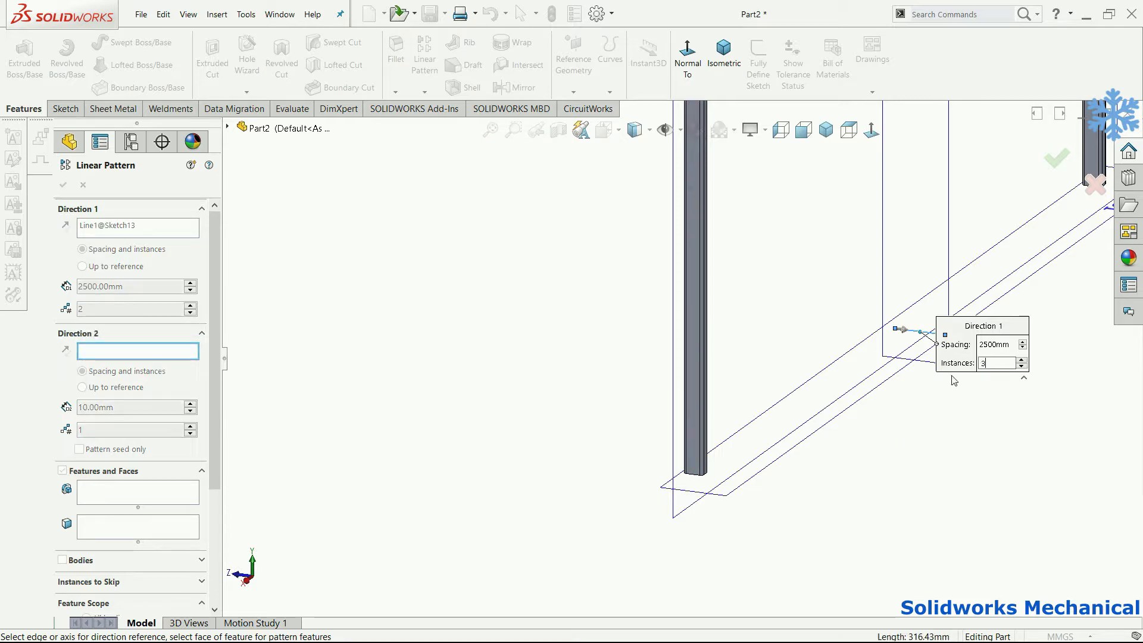
text(3)
key(Return)
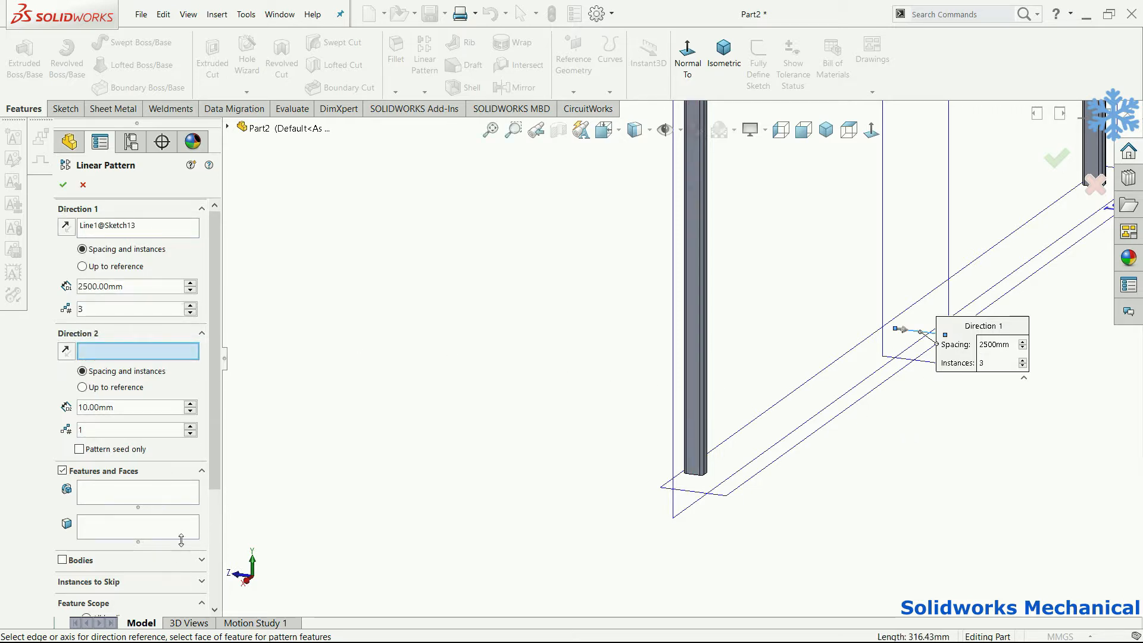
Pattern bodies instead of features, choosing the arched top tube and both vertical legs, and create the pattern.
click(63, 561)
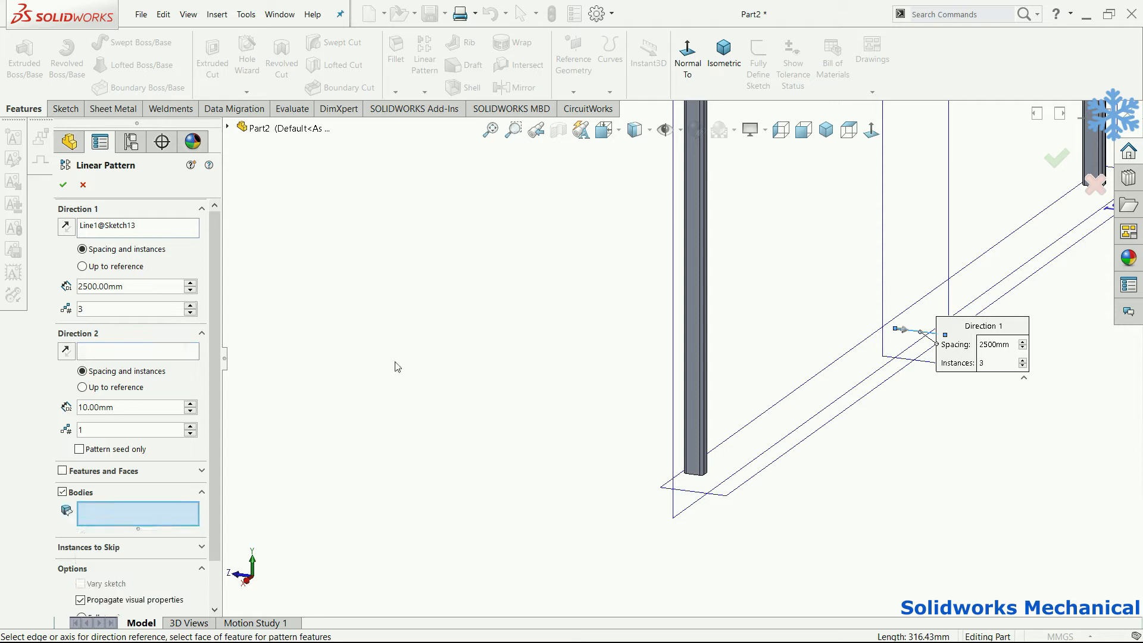
key(f)
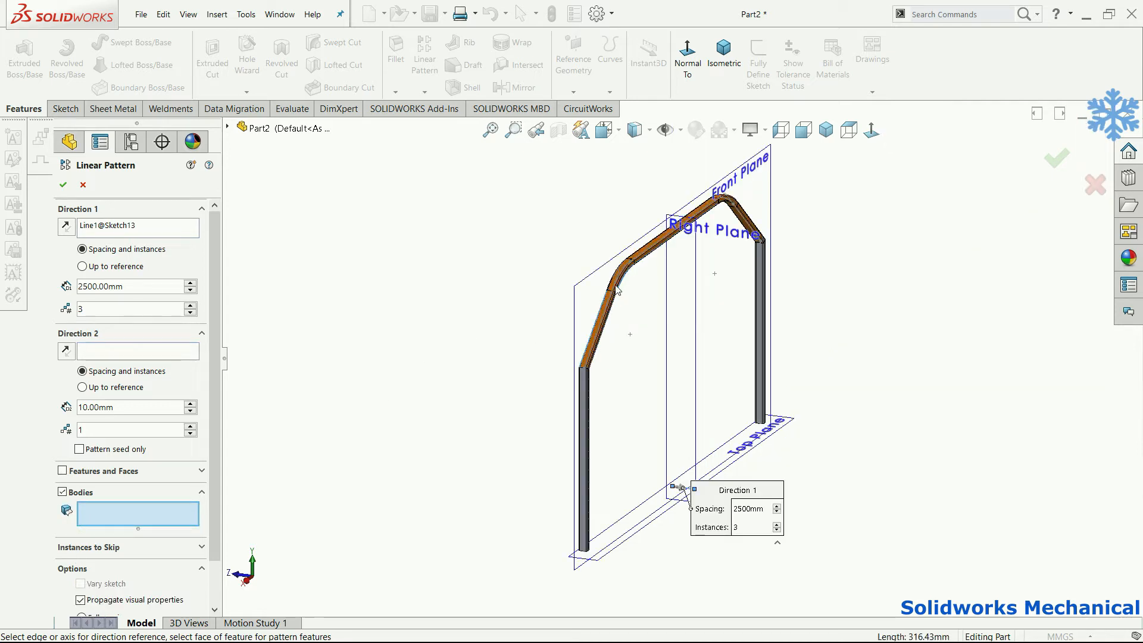
click(696, 356)
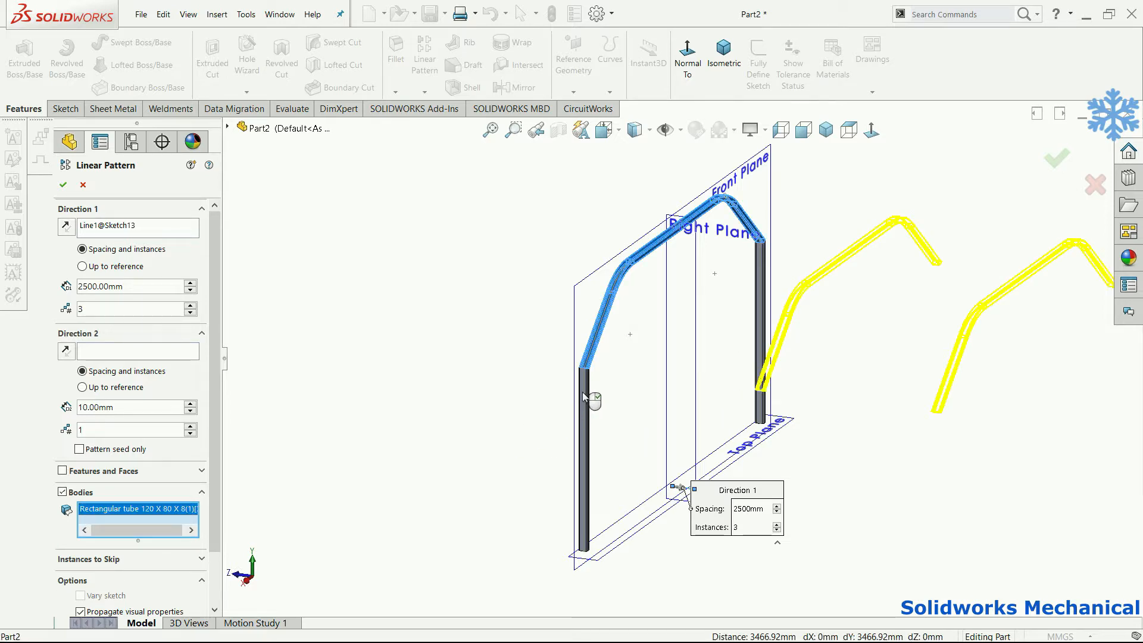
click(766, 290)
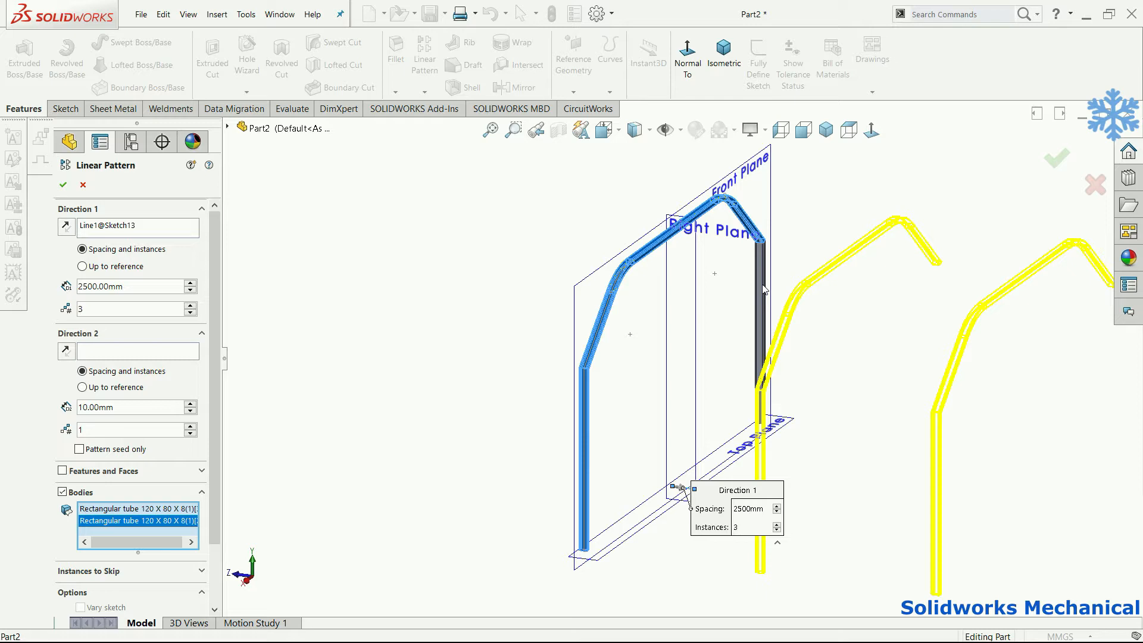
key(Delete)
scroll(781, 297, down, 1)
middle_drag(799, 300, 789, 312)
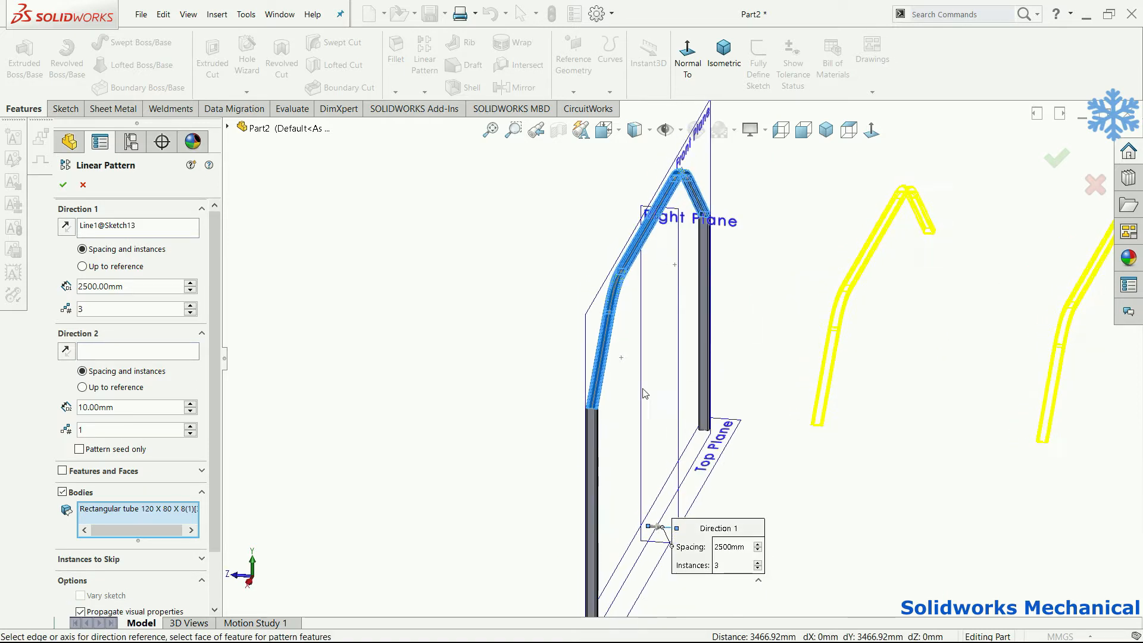
click(682, 302)
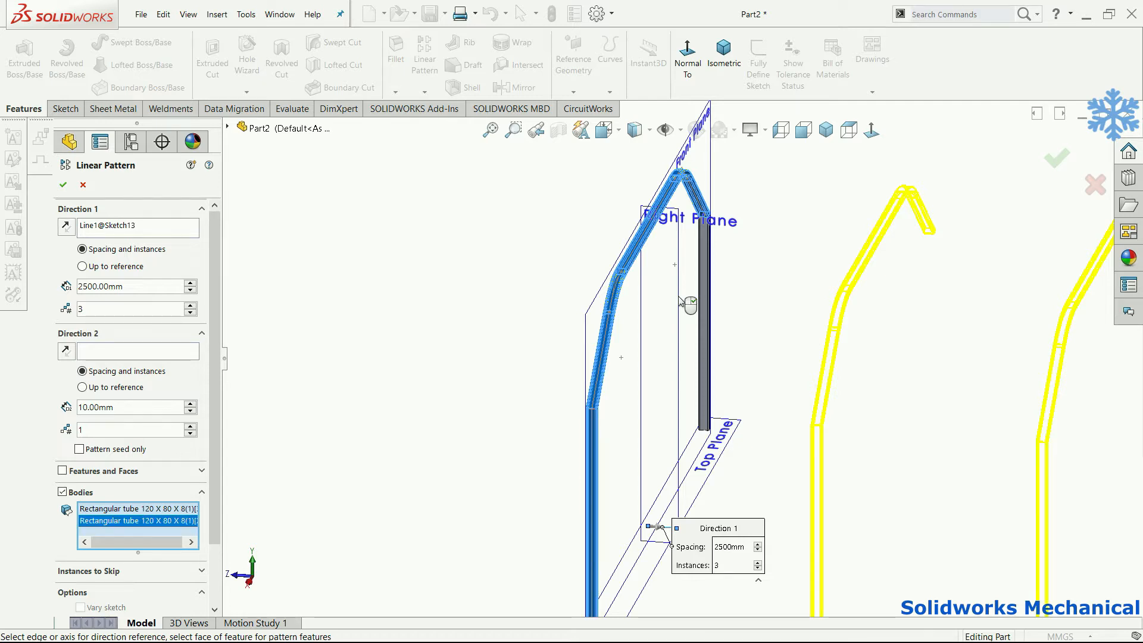
click(713, 303)
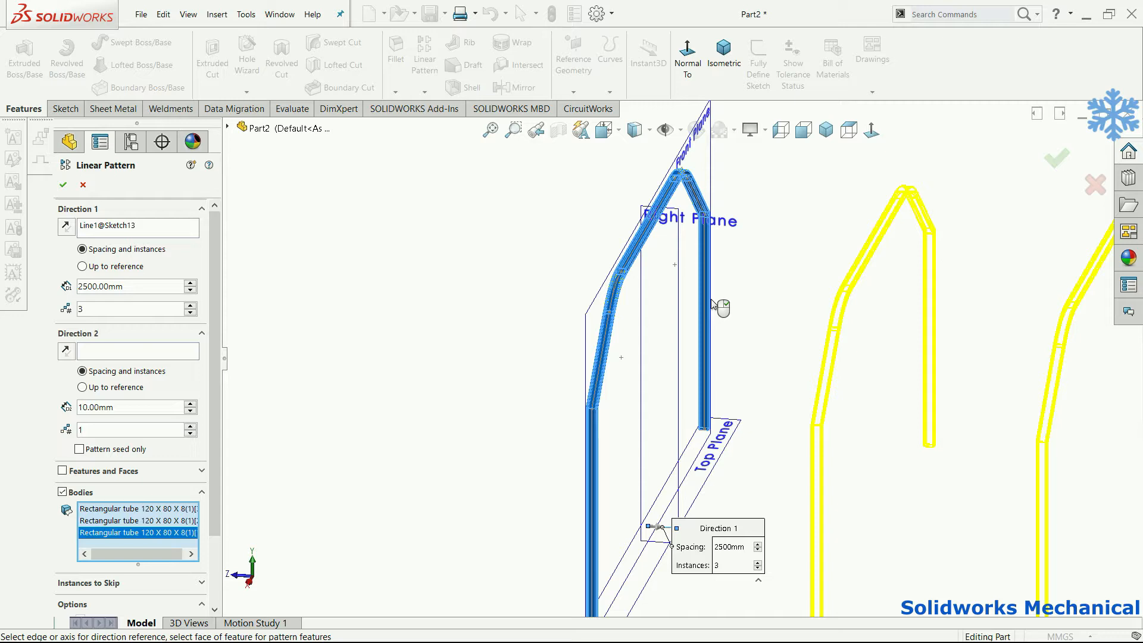
click(1059, 158)
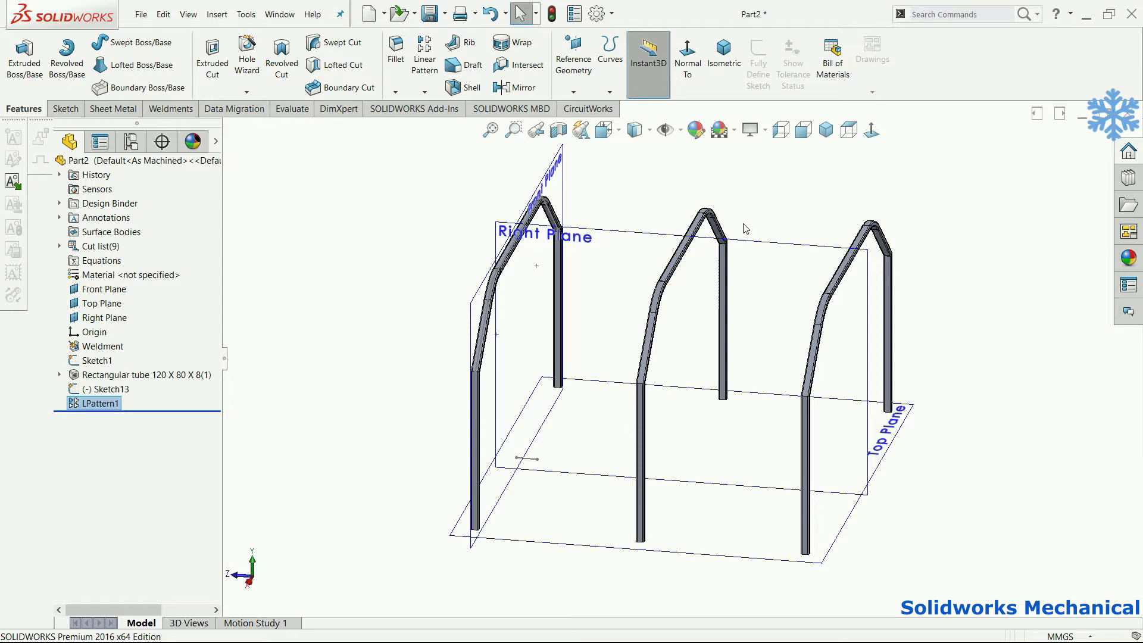
Create a reference plane offset 3000 mm from the Right Plane.
middle_drag(806, 317, 870, 327)
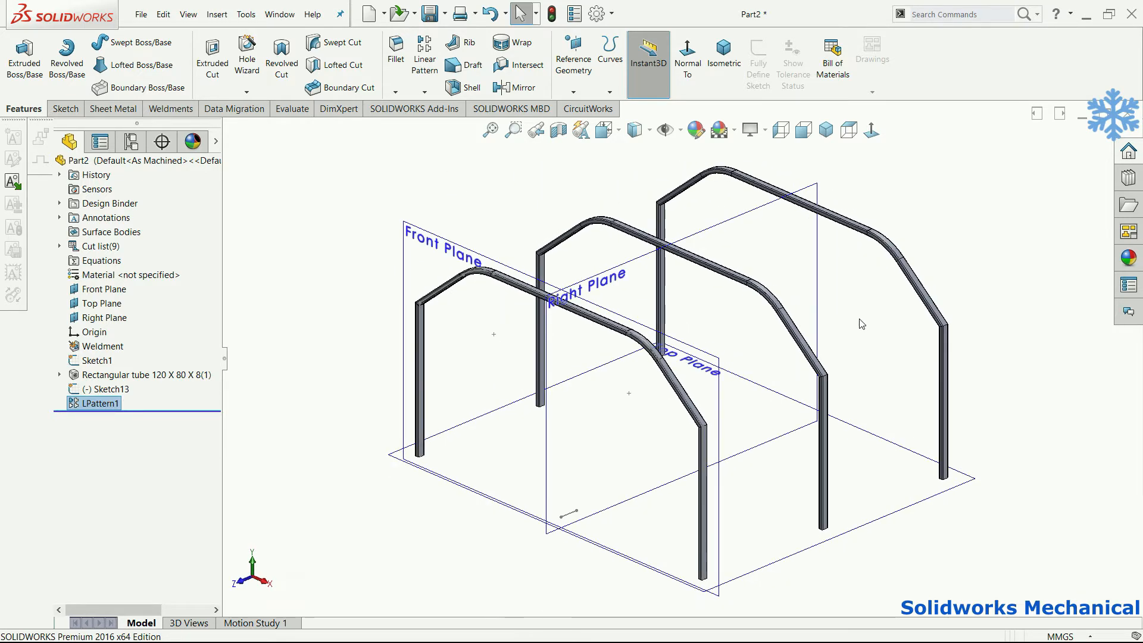
click(559, 295)
click(573, 91)
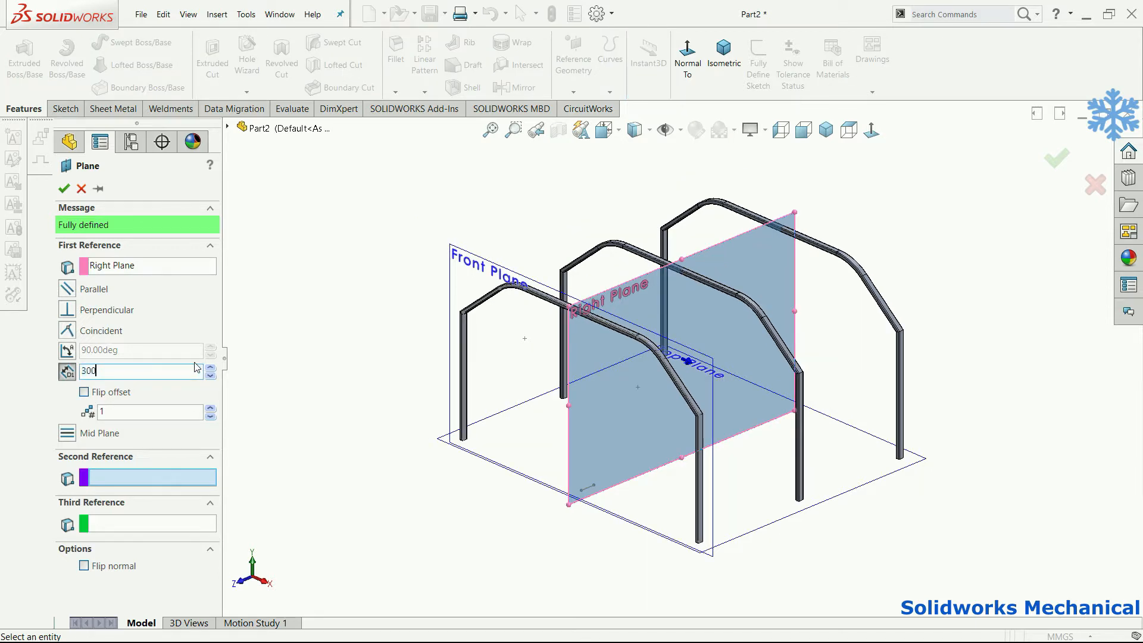
key(Return)
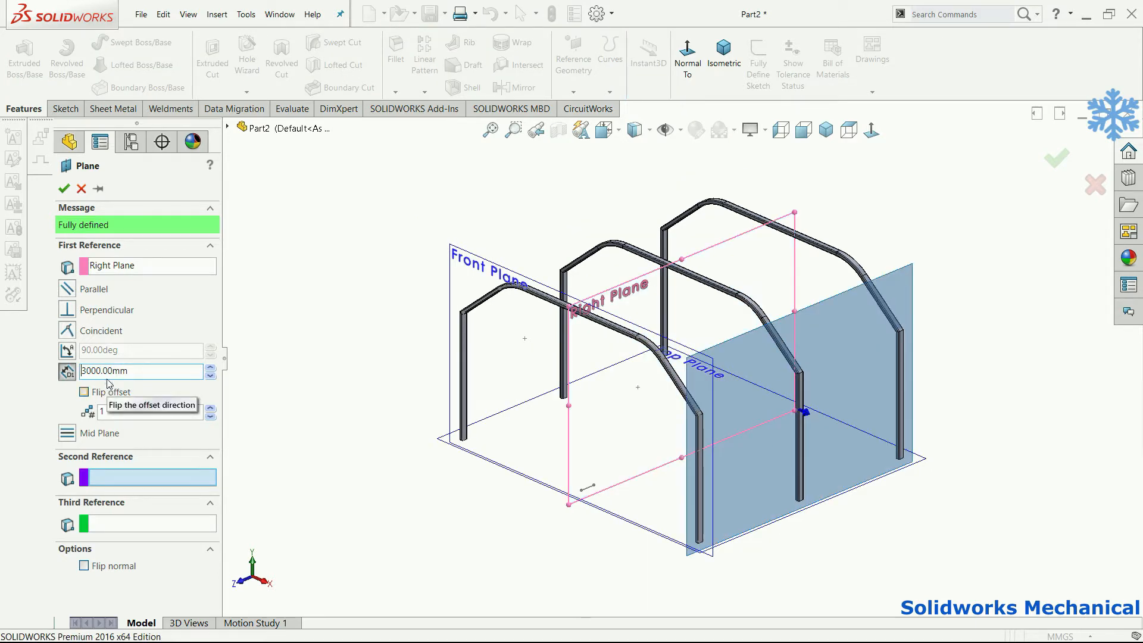
click(64, 188)
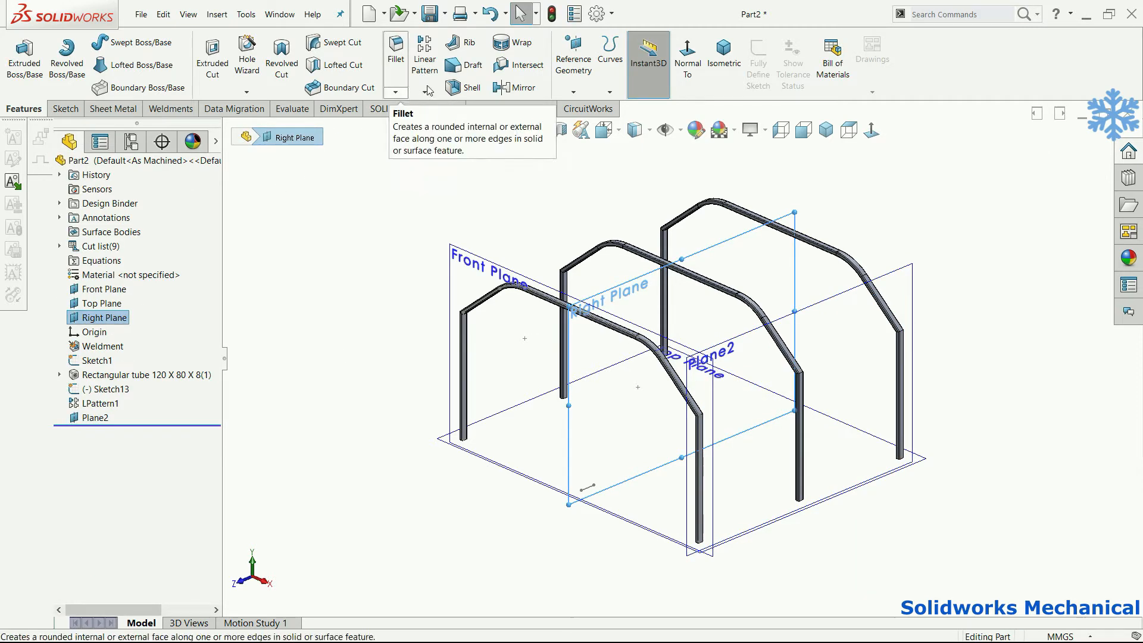
Create a second reference plane 3000 mm from the Right Plane with the offset flipped to the opposite side.
click(573, 91)
click(582, 110)
click(84, 392)
click(1050, 161)
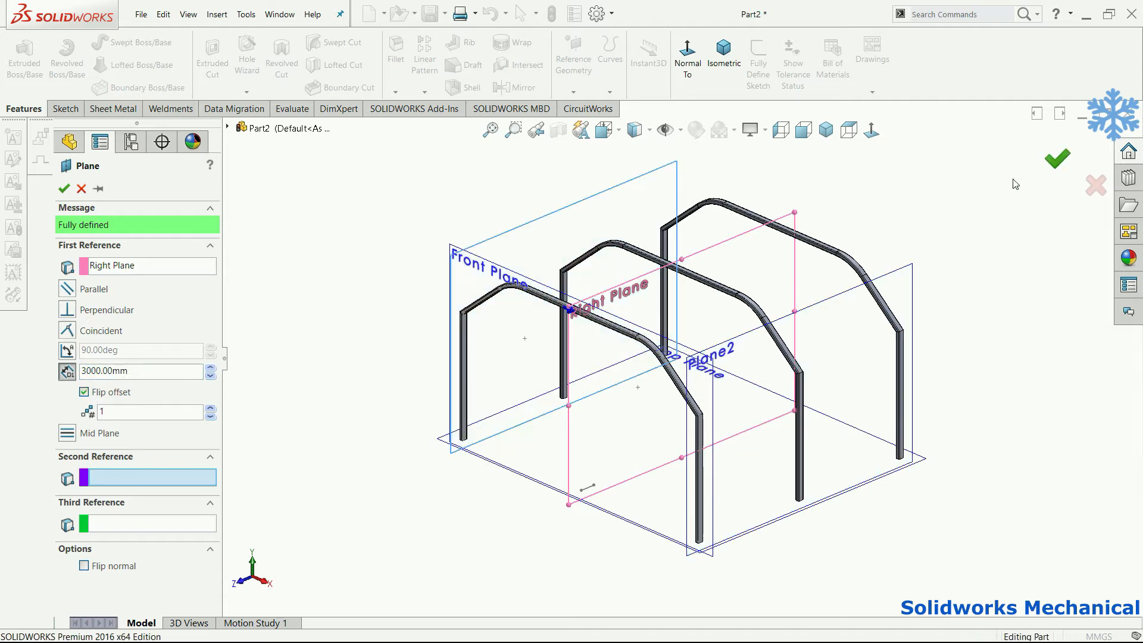
Create a reference plane offset 3507 mm above the Top Plane.
middle_drag(982, 184, 705, 433)
click(705, 433)
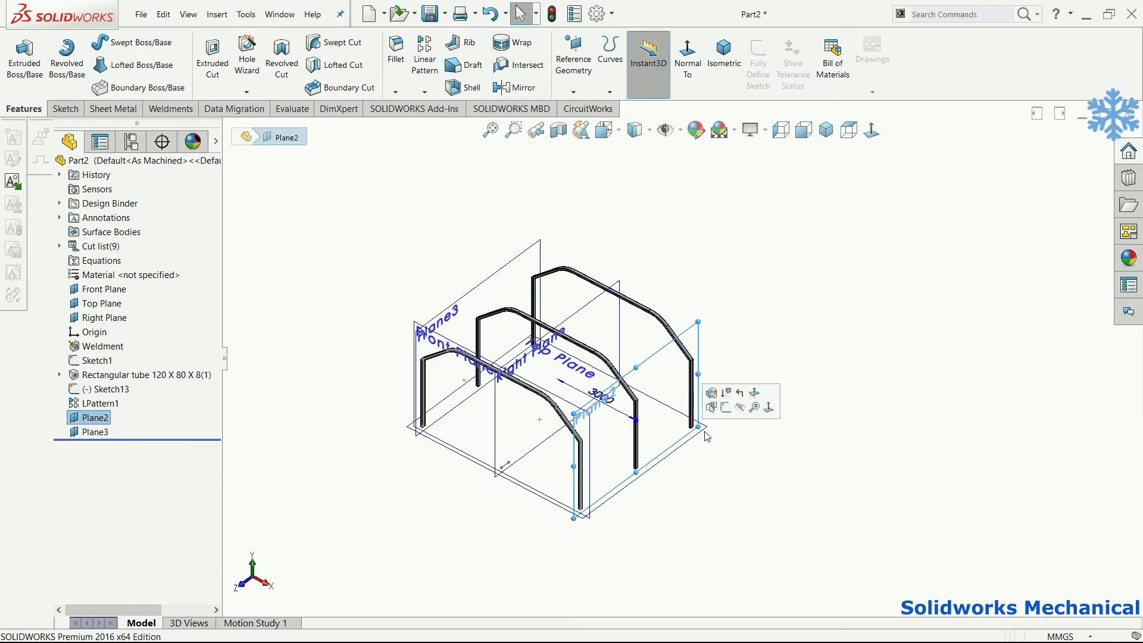
click(705, 428)
click(577, 82)
click(583, 107)
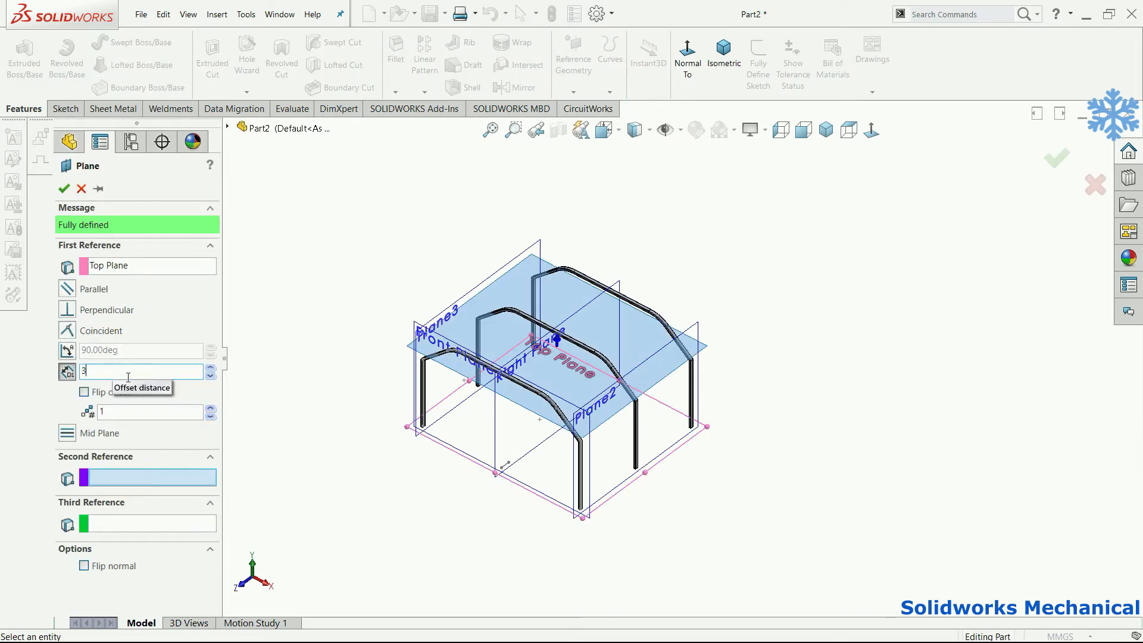
key(Return)
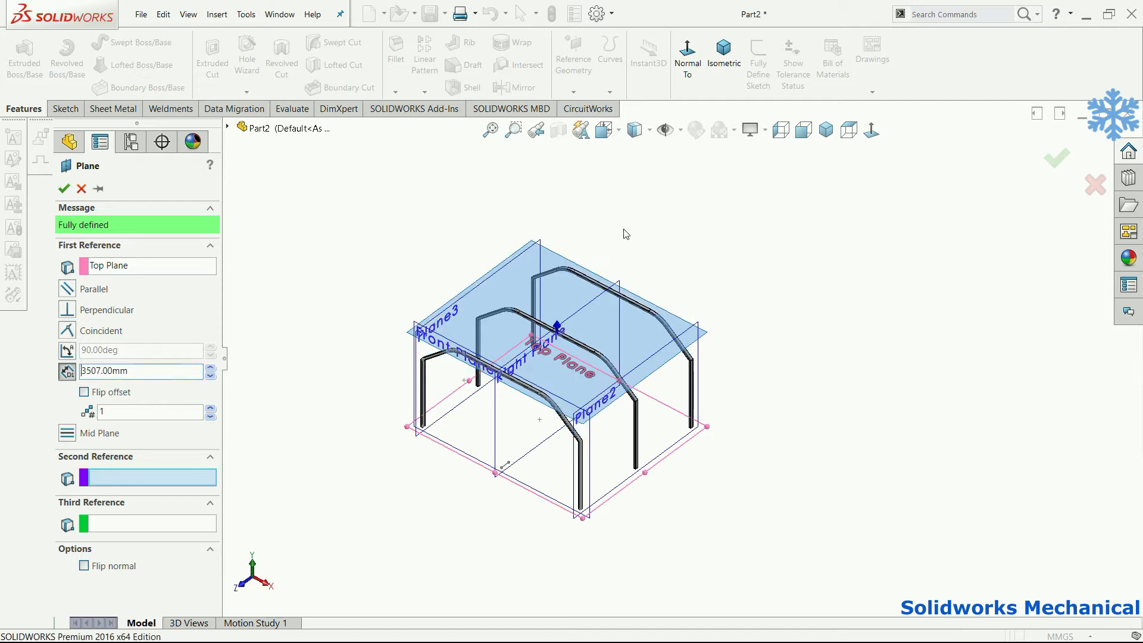
click(1071, 150)
key(f)
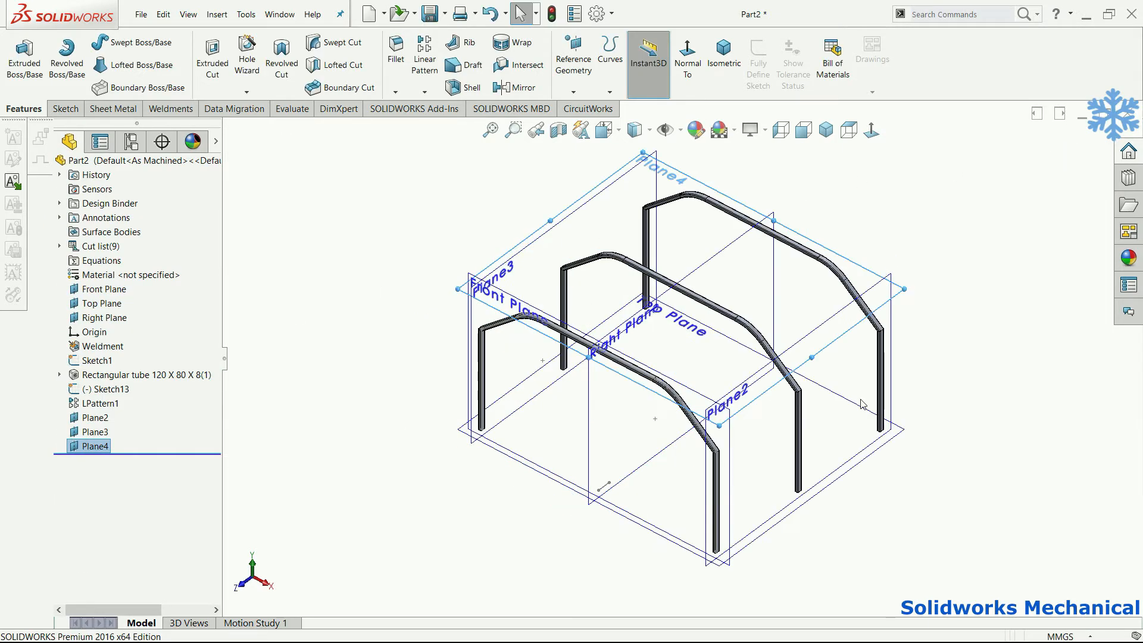
middle_drag(931, 406, 910, 345)
click(907, 284)
click(864, 262)
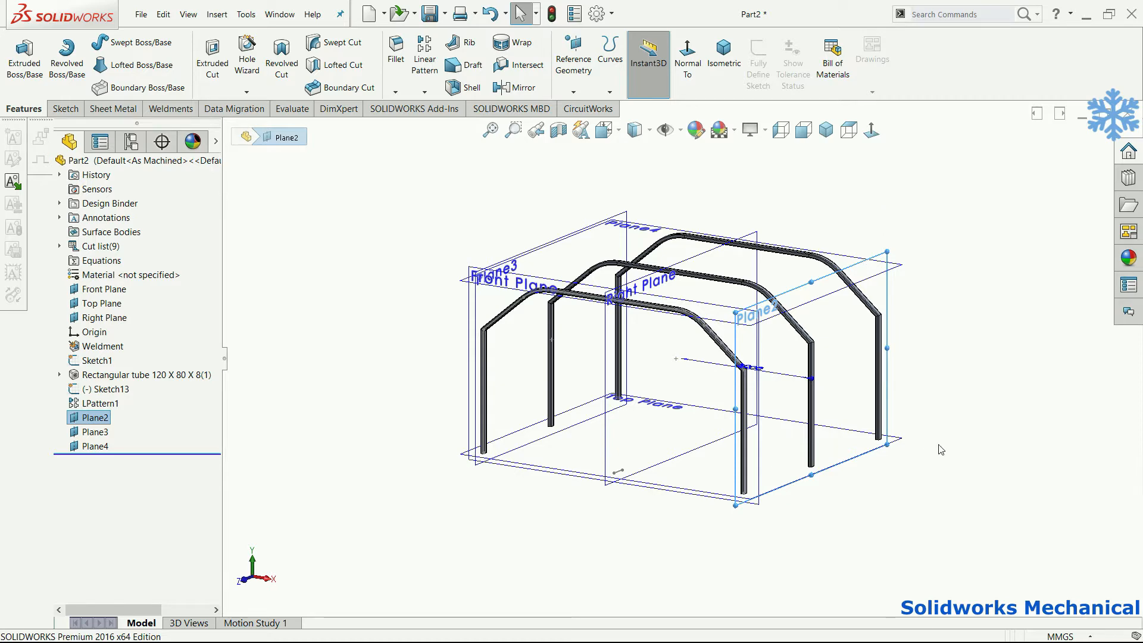
click(909, 439)
Create a reference plane 5000 mm from the Front Plane, with the offset flipped toward the farthest frame.
middle_drag(908, 439, 527, 278)
click(511, 257)
click(572, 84)
click(458, 210)
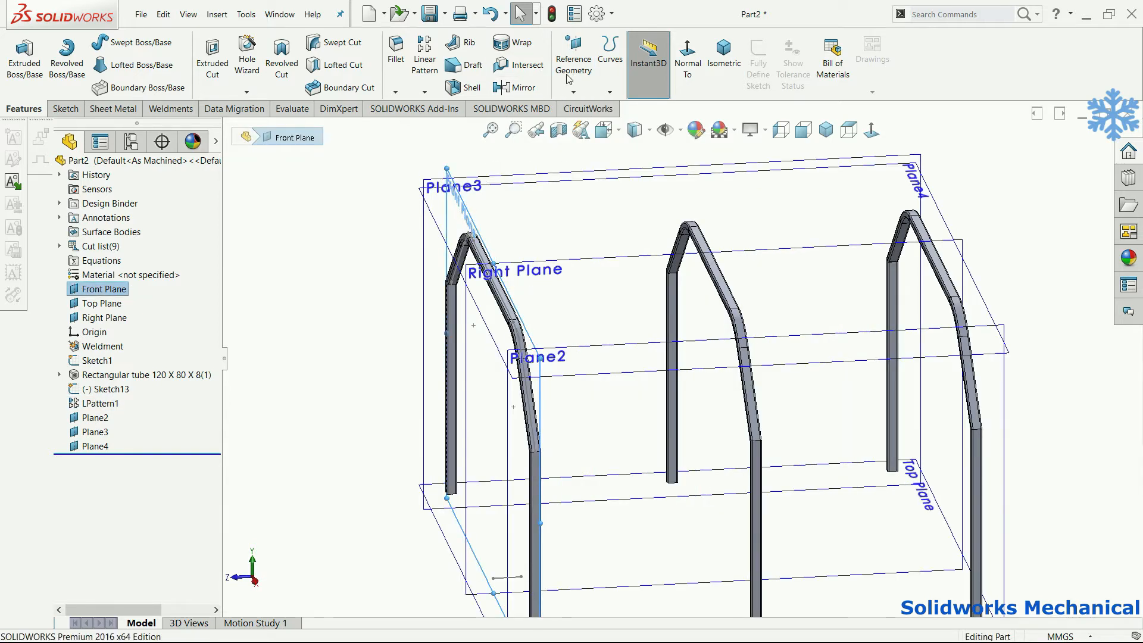
click(570, 80)
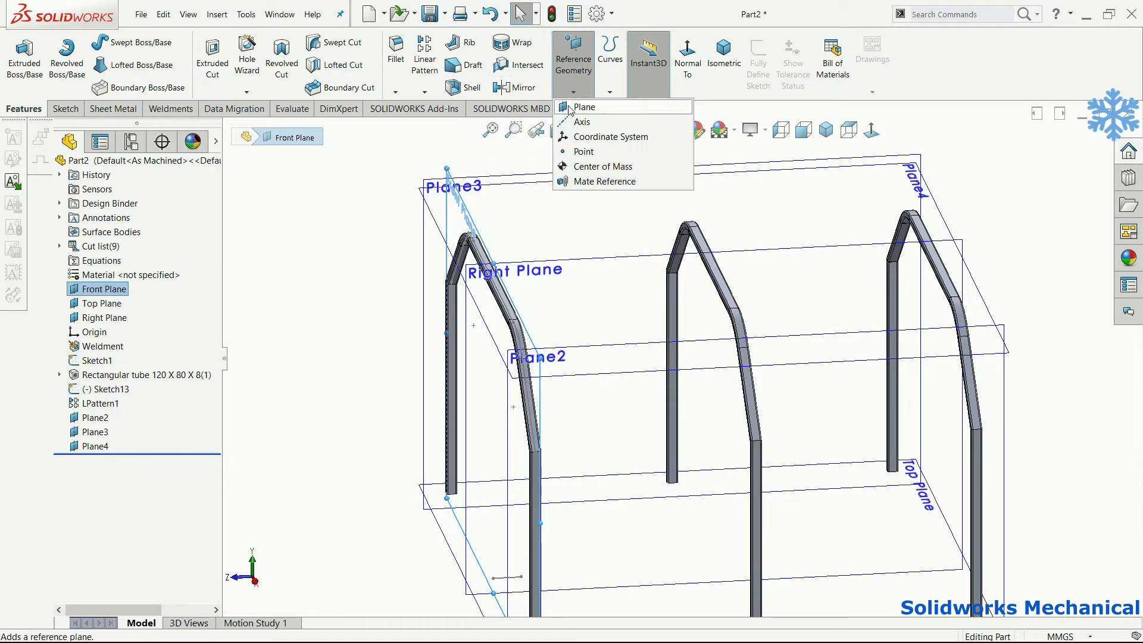
click(586, 105)
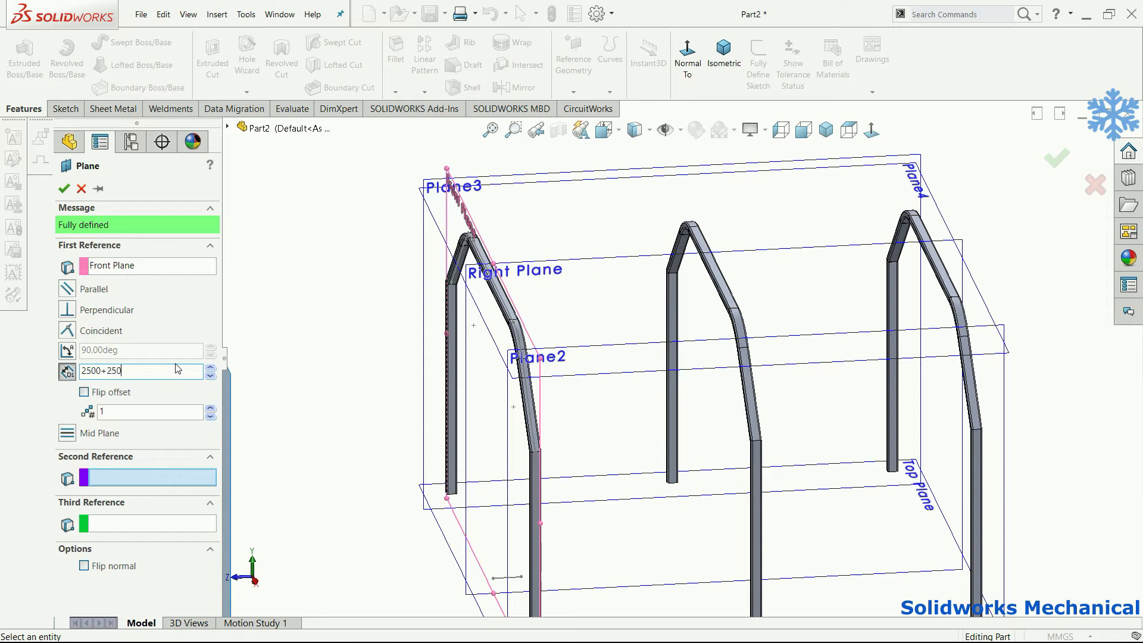
key(Return)
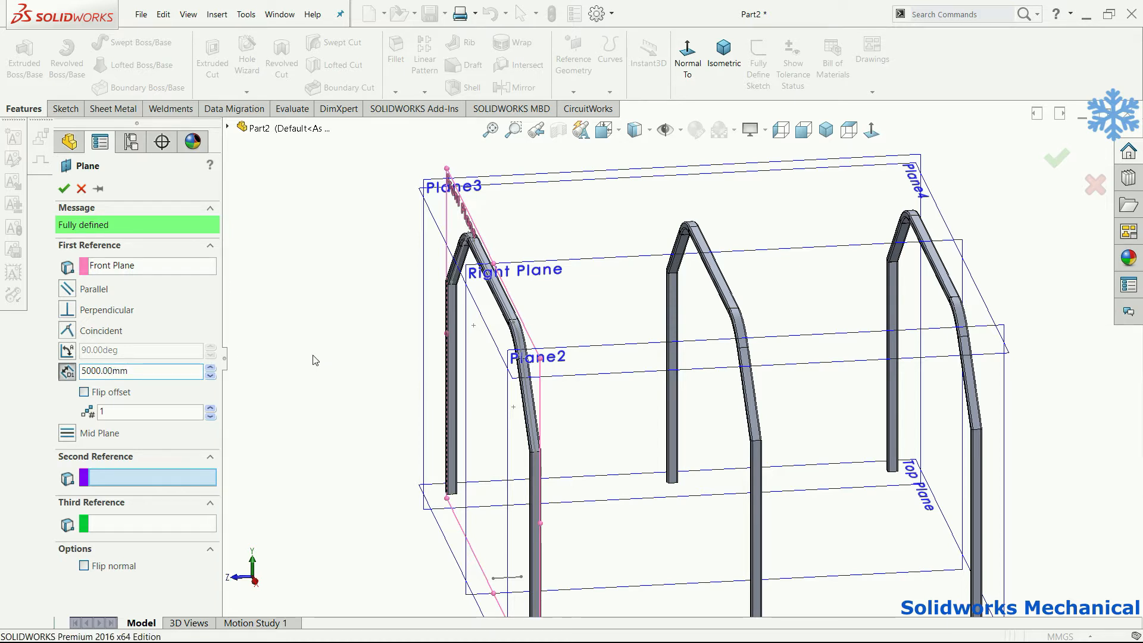
click(453, 197)
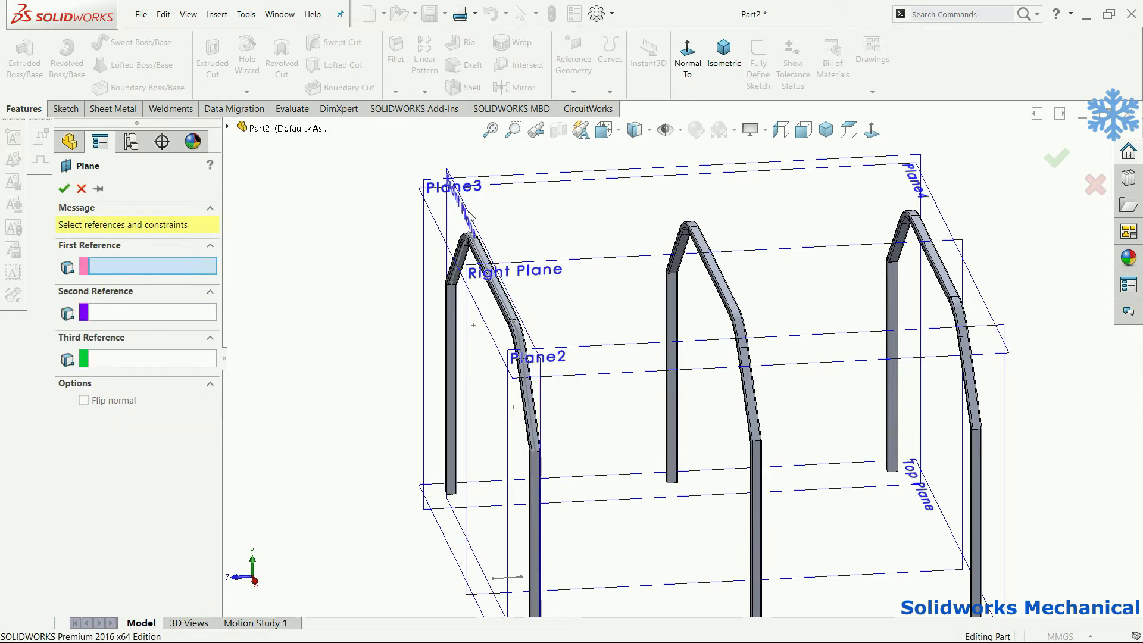
click(469, 212)
click(83, 391)
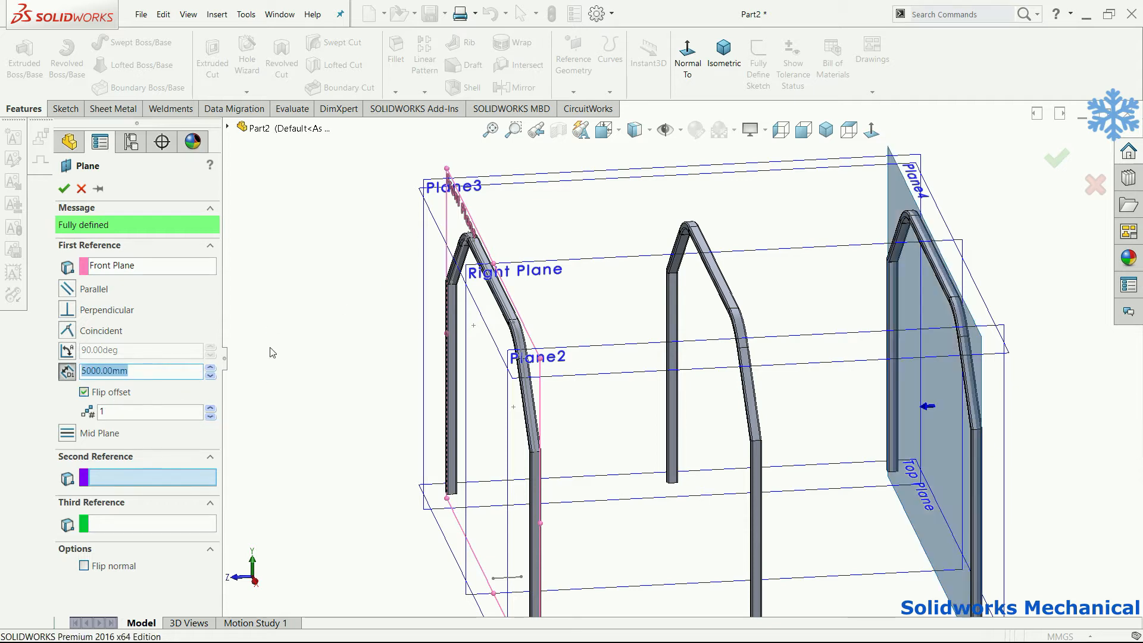
click(1057, 158)
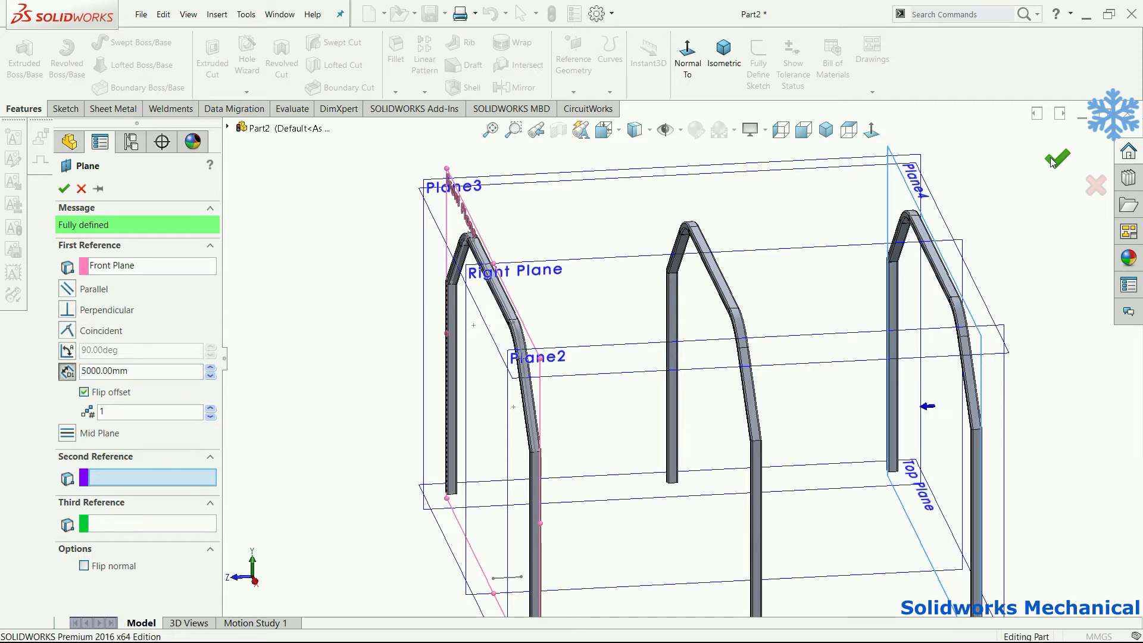
Open a sketch on Plane2 and draw a horizontal line between the first and middle posts at the height where the posts meet the arch.
click(1005, 326)
click(1052, 290)
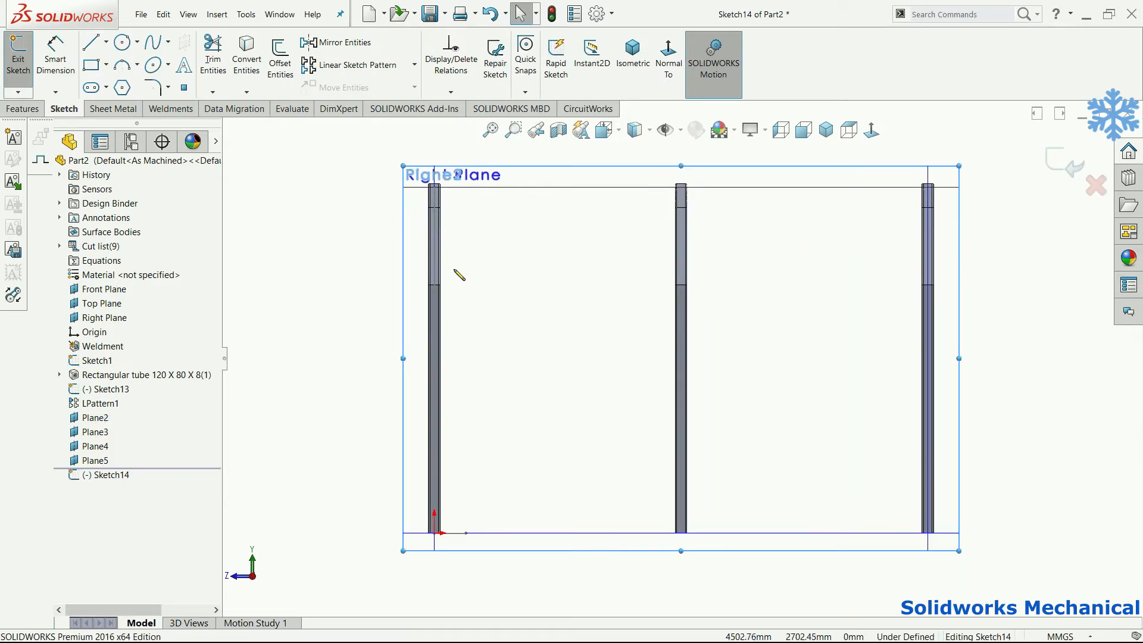
key(l)
scroll(460, 261, down, 3)
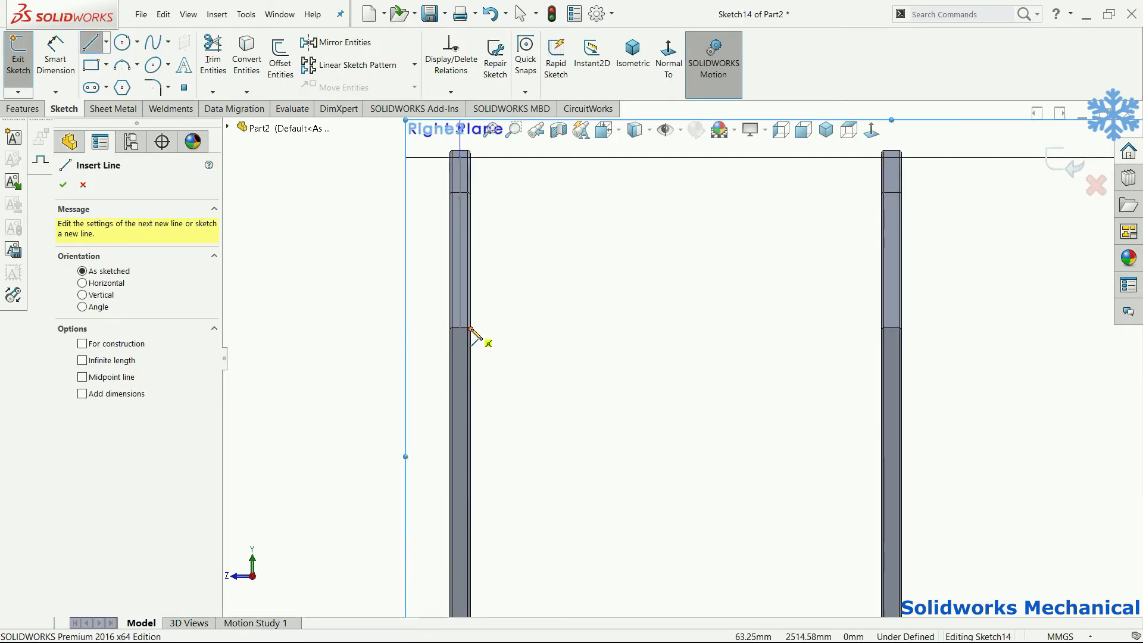
click(471, 329)
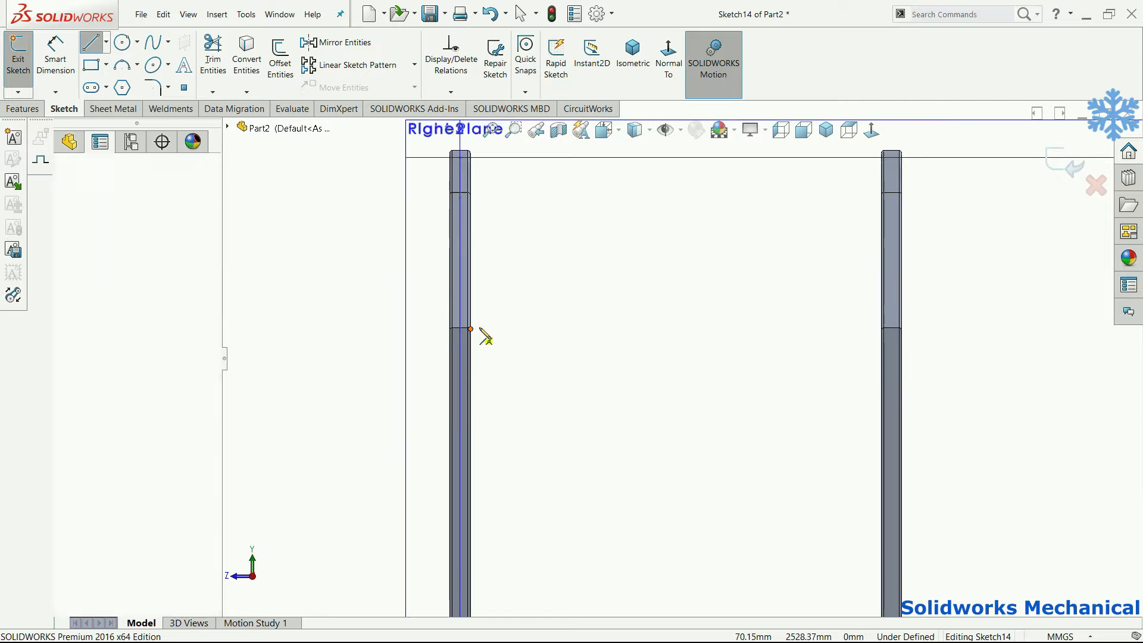
click(882, 329)
scroll(917, 360, down, 3)
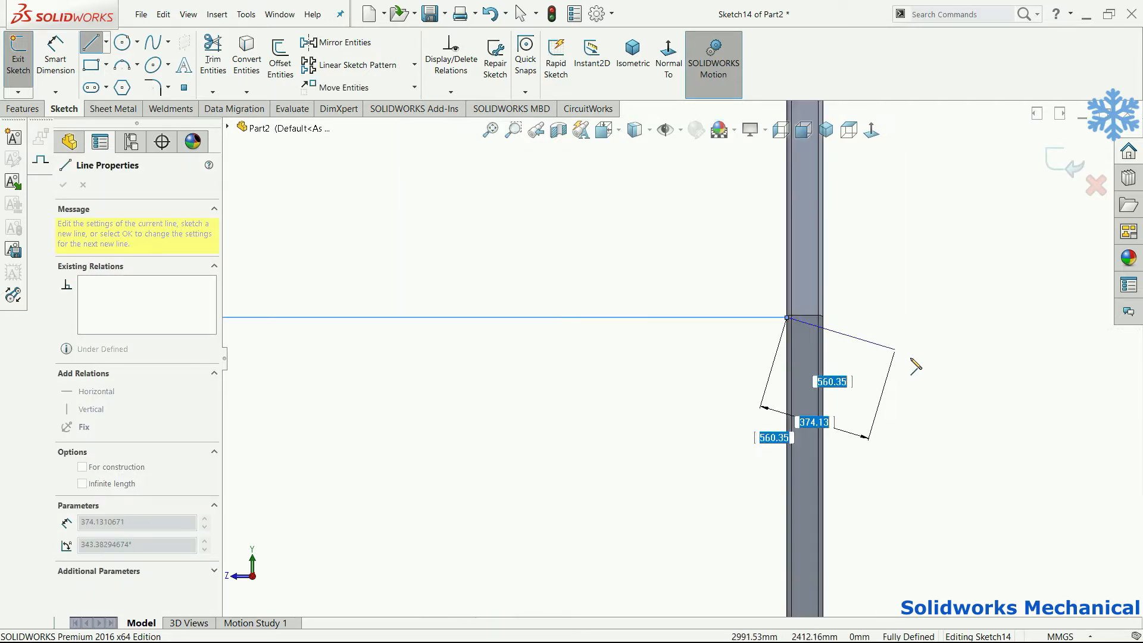
key(Escape)
Draw a 2380 mm horizontal line from the middle post to the far post at the same upper joint height.
key(l)
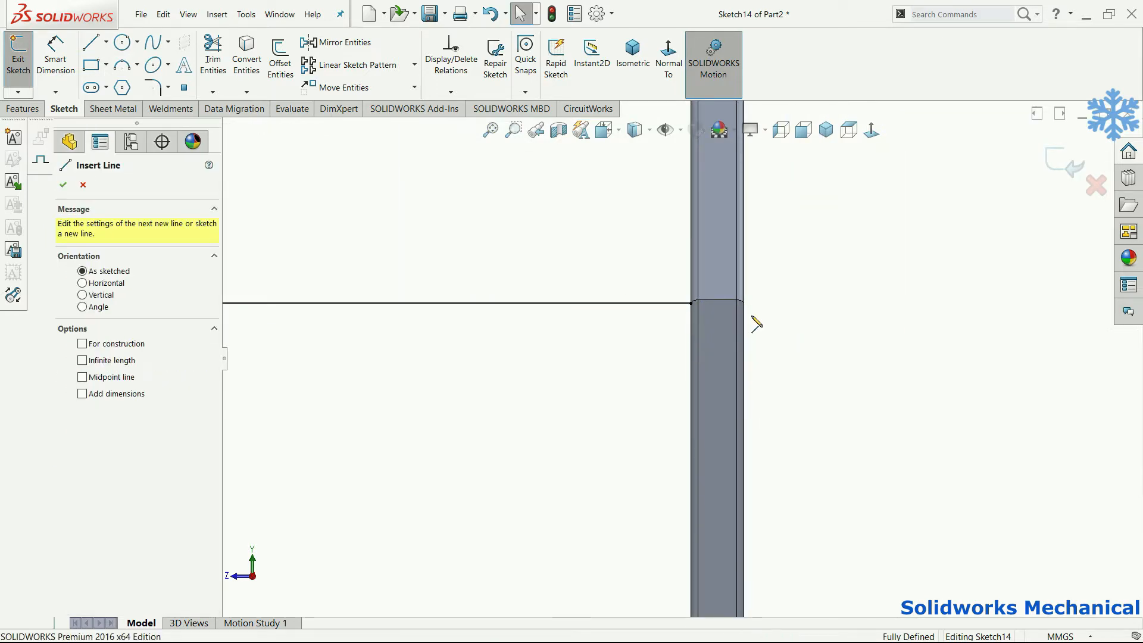
click(744, 304)
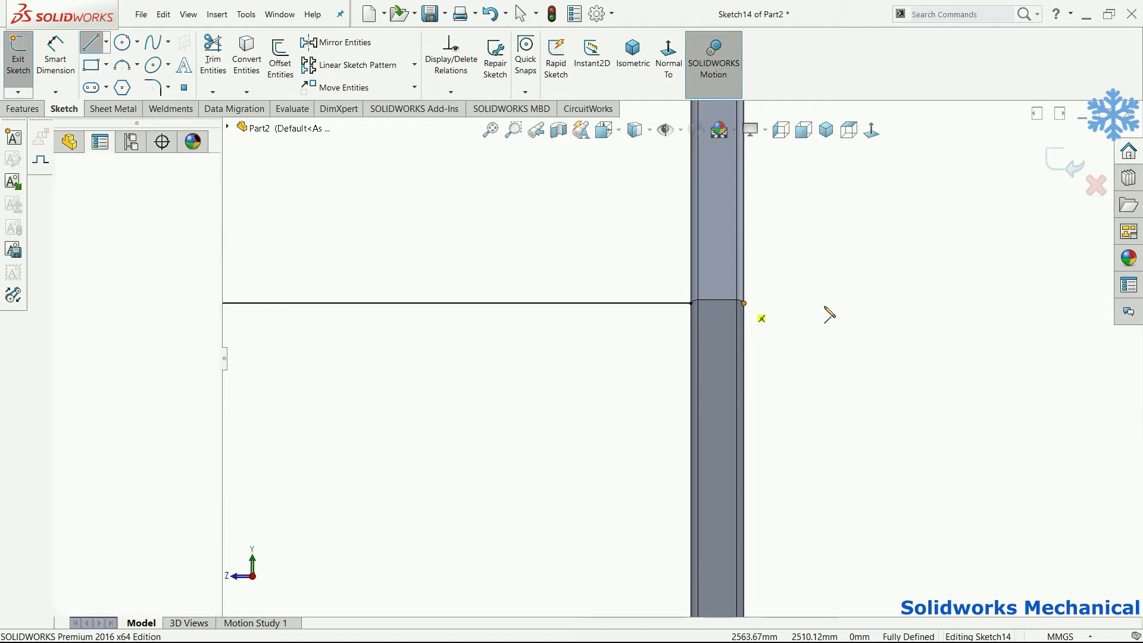
scroll(875, 324, up, 3)
scroll(857, 375, down, 3)
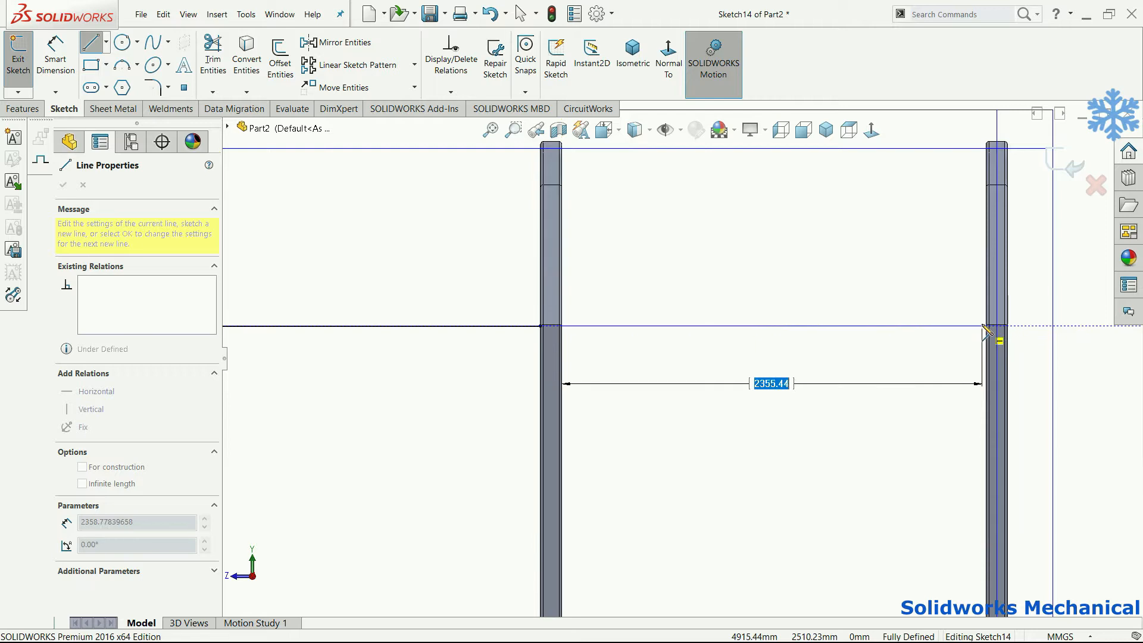
scroll(988, 334, down, 3)
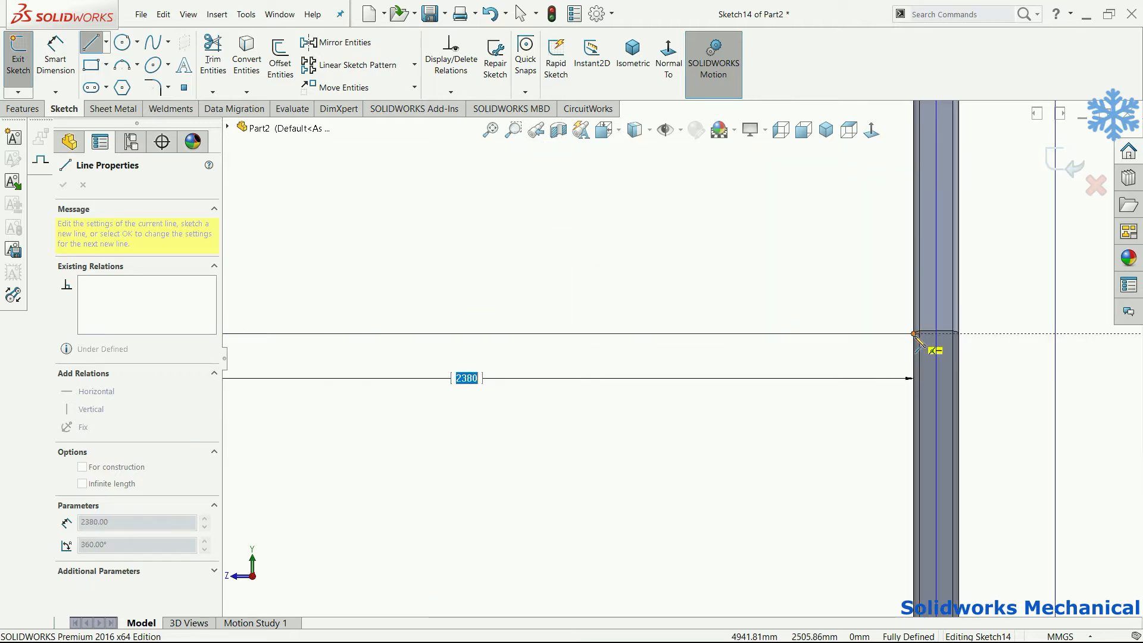
click(921, 336)
key(Escape)
Draw a horizontal line about 2396 mm long between the first and middle posts, just above their feet.
scroll(723, 334, up, 5)
key(l)
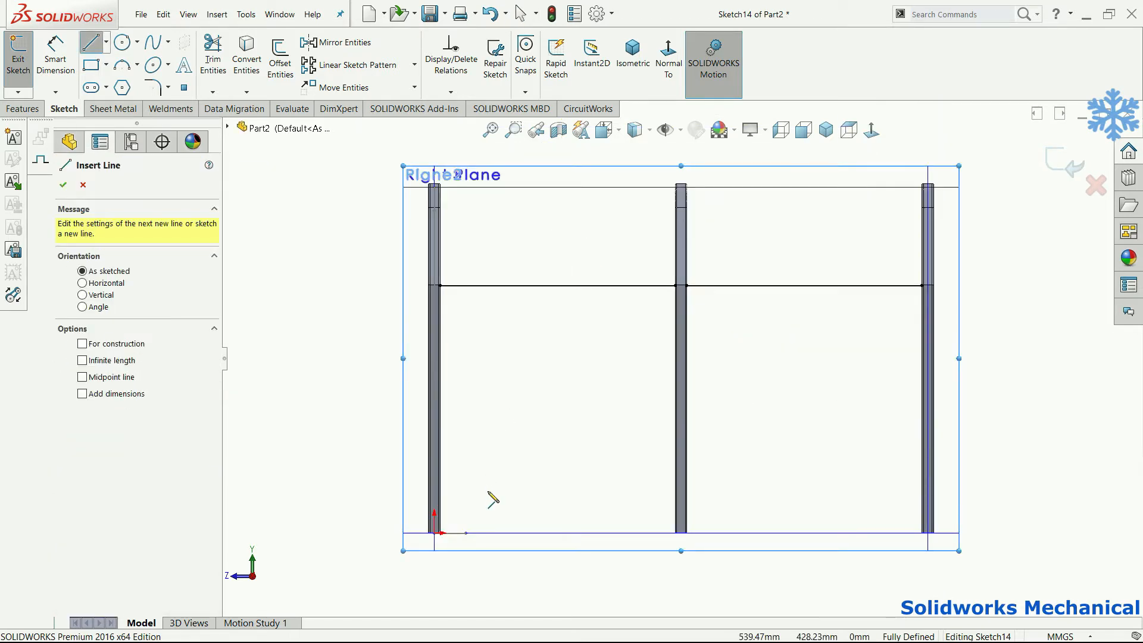
scroll(496, 509, down, 2)
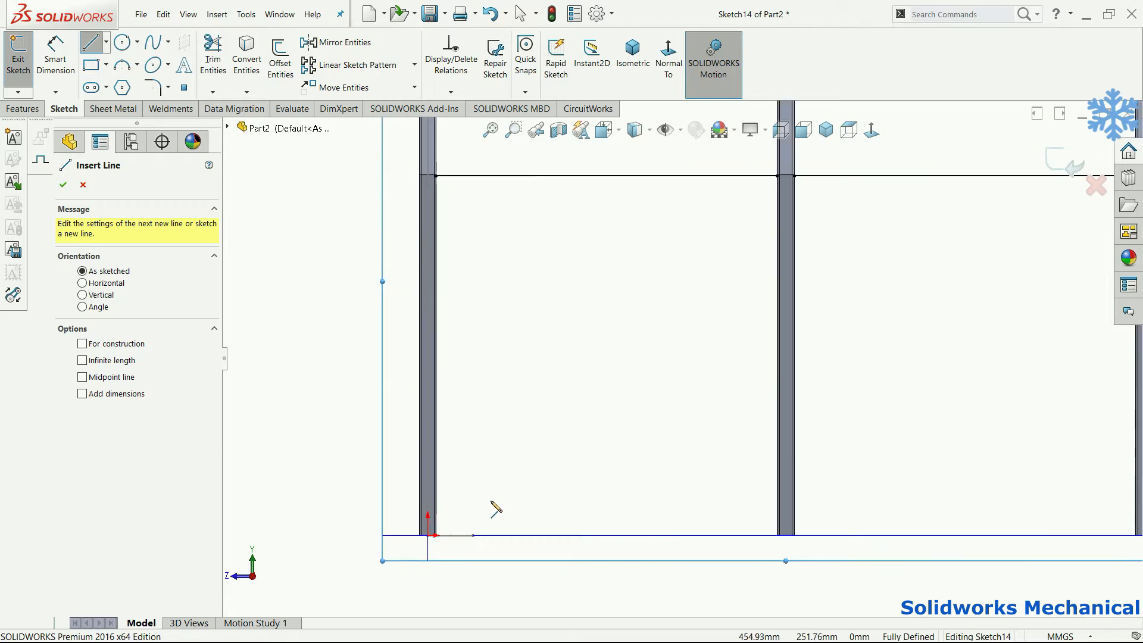
click(444, 530)
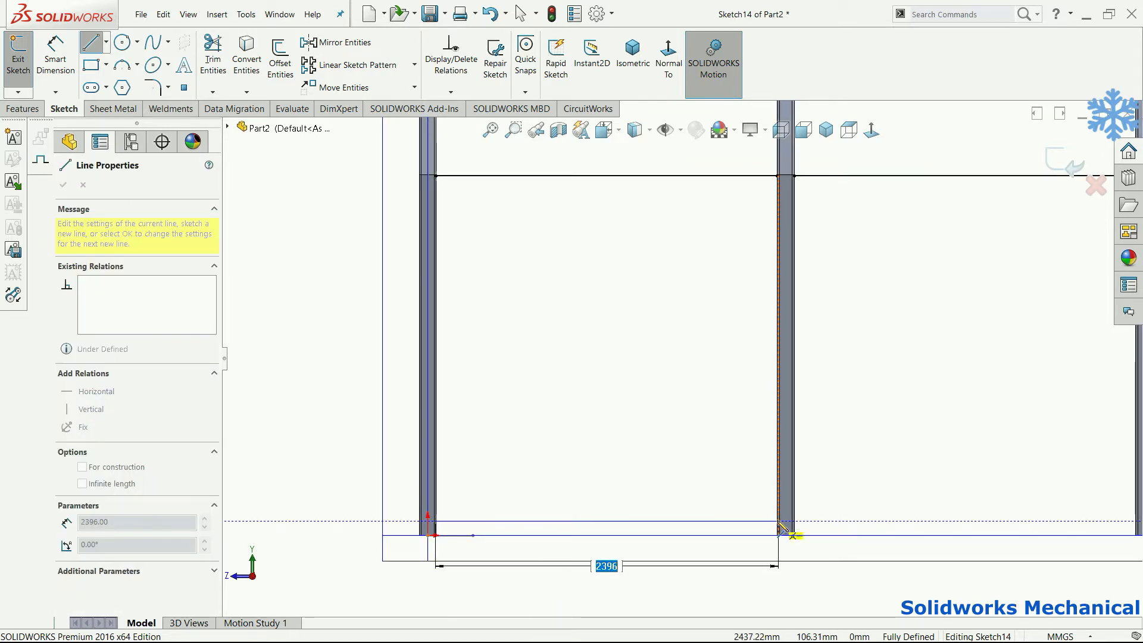
scroll(780, 530, down, 3)
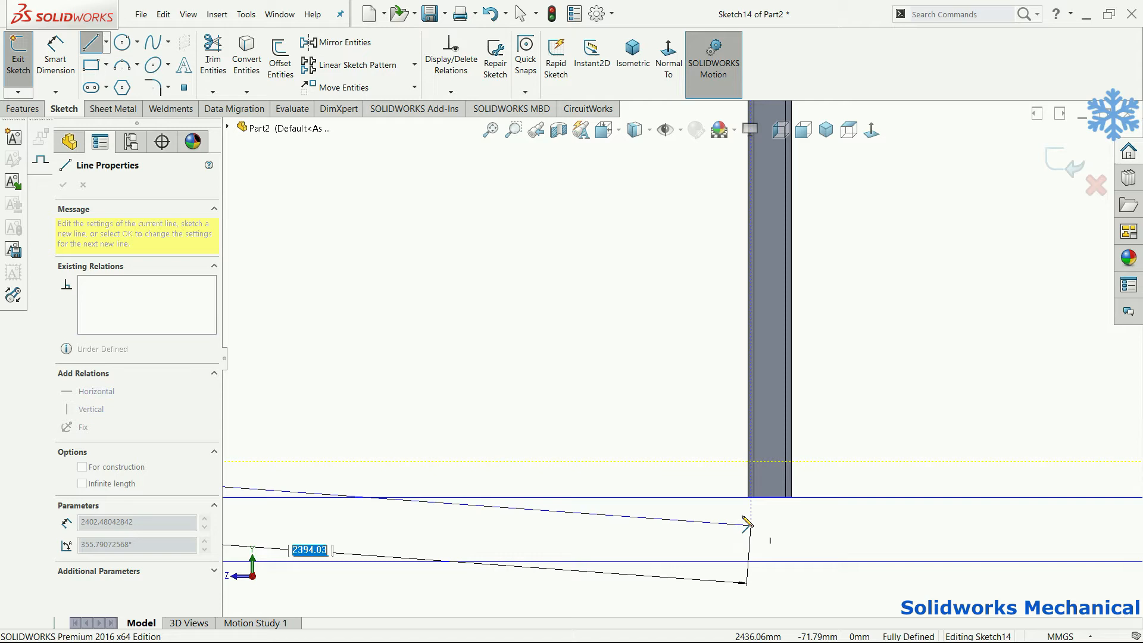
click(749, 462)
key(Escape)
Draw a matching lower horizontal line from the middle post to the far post, level with the first bay's lower line.
right_drag(896, 462, 834, 464)
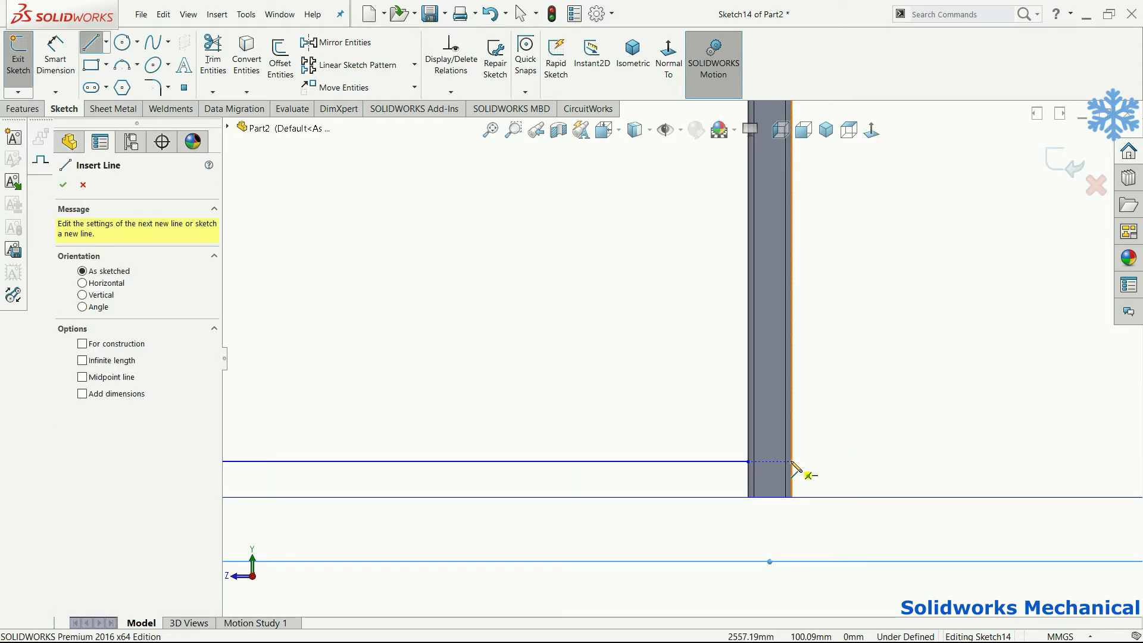
click(792, 462)
scroll(857, 464, up, 3)
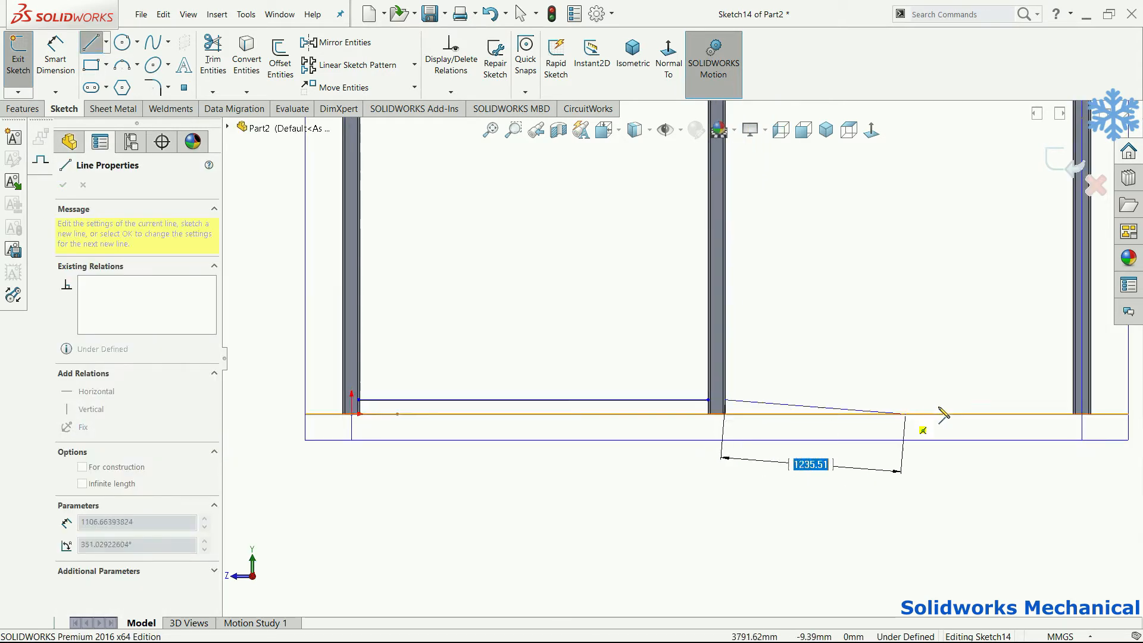
click(1077, 405)
key(Escape)
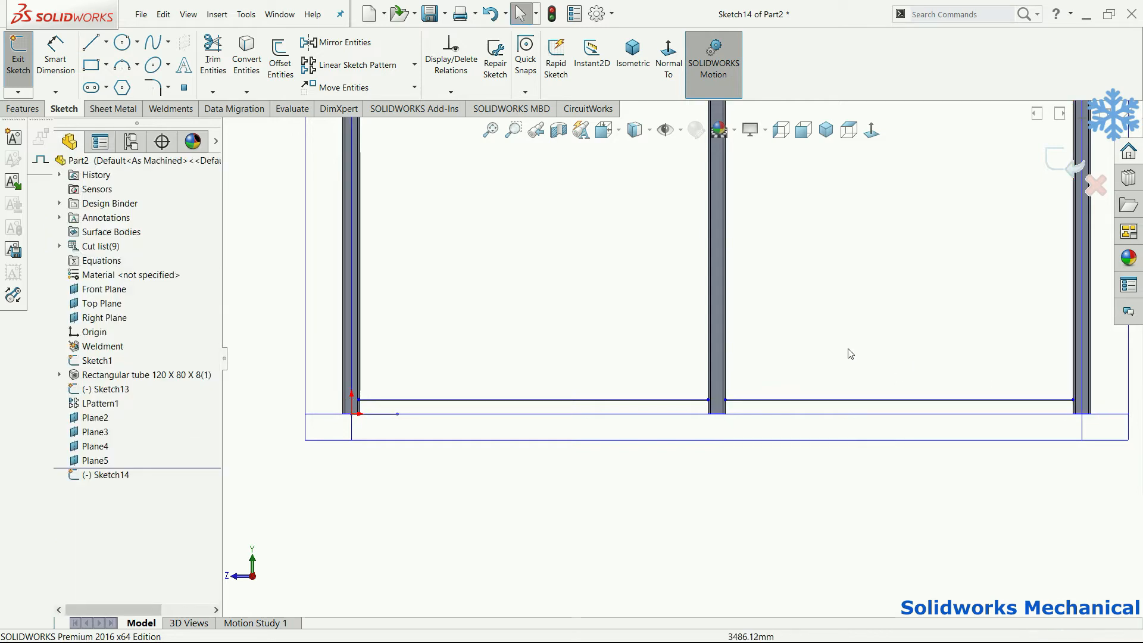
Draw two crossing diagonal lines between opposite corners of the bay between the first and middle posts.
key(f)
key(l)
mouse_move(440, 286)
mouse_down()
mouse_move(613, 466)
mouse_move(620, 549)
mouse_move(684, 536)
mouse_move(675, 524)
mouse_up()
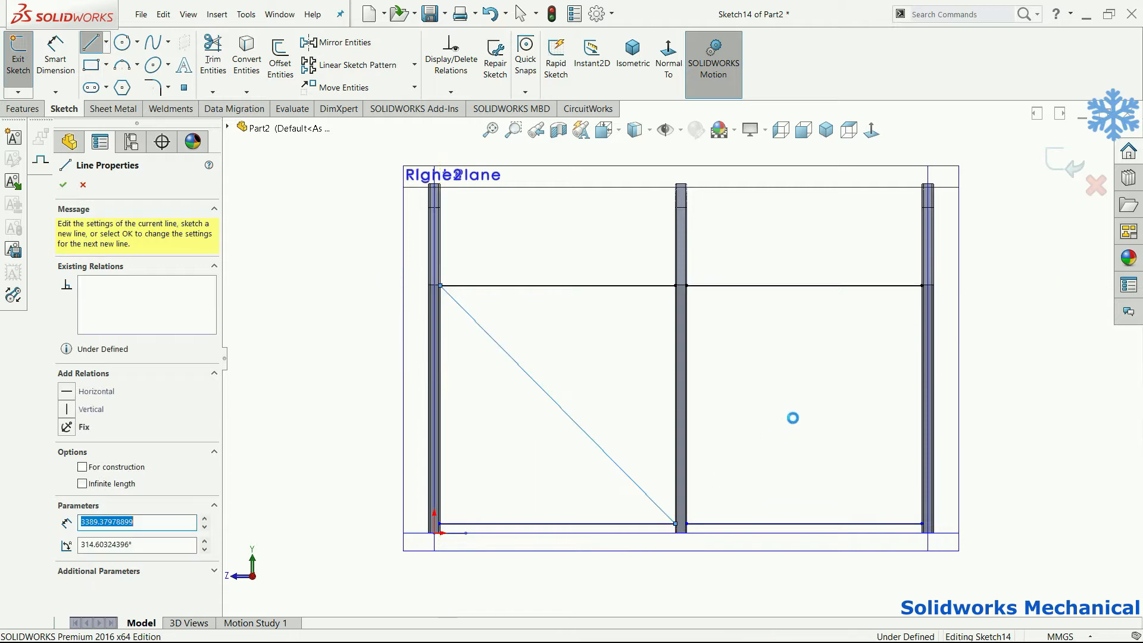
mouse_move(679, 288)
mouse_down()
mouse_move(509, 482)
mouse_move(417, 479)
mouse_move(441, 525)
mouse_up()
scroll(441, 525, down, 3)
key(Escape)
Delete the coincident relation at the first bay's lower corner point and move the point onto the first post's outer edge.
scroll(465, 522, down, 5)
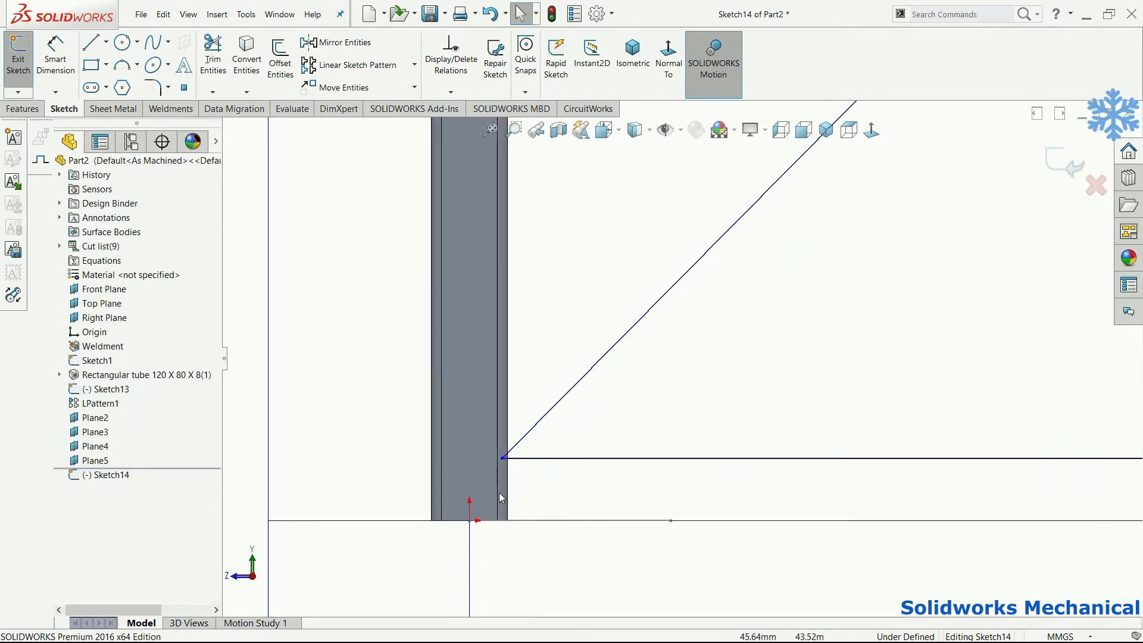
click(504, 460)
scroll(536, 458, down, 2)
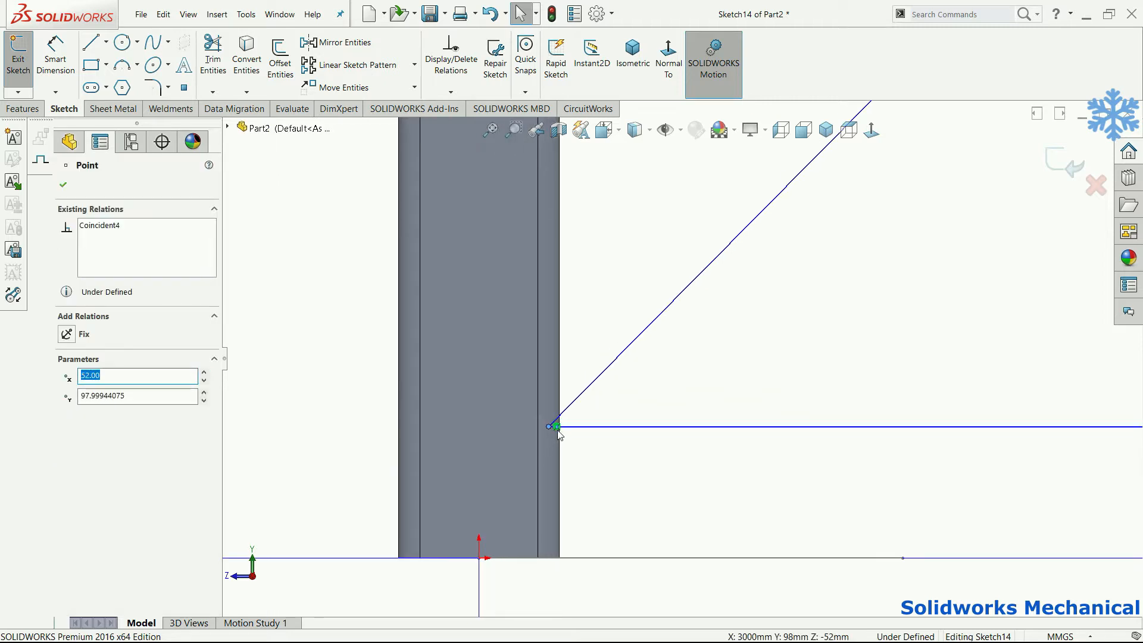
key(Delete)
mouse_move(552, 430)
mouse_down()
mouse_move(564, 433)
mouse_move(561, 423)
mouse_up()
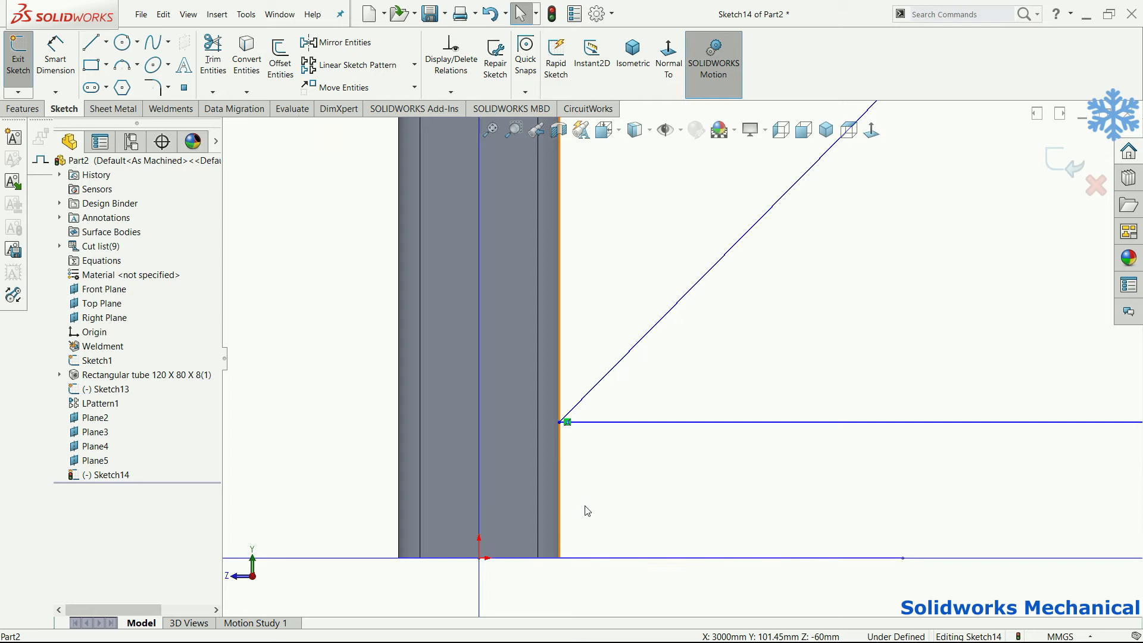
Dimension the lower corner point at 100 mm vertically above the base of the frame.
right_drag(587, 510, 584, 470)
click(560, 423)
click(480, 559)
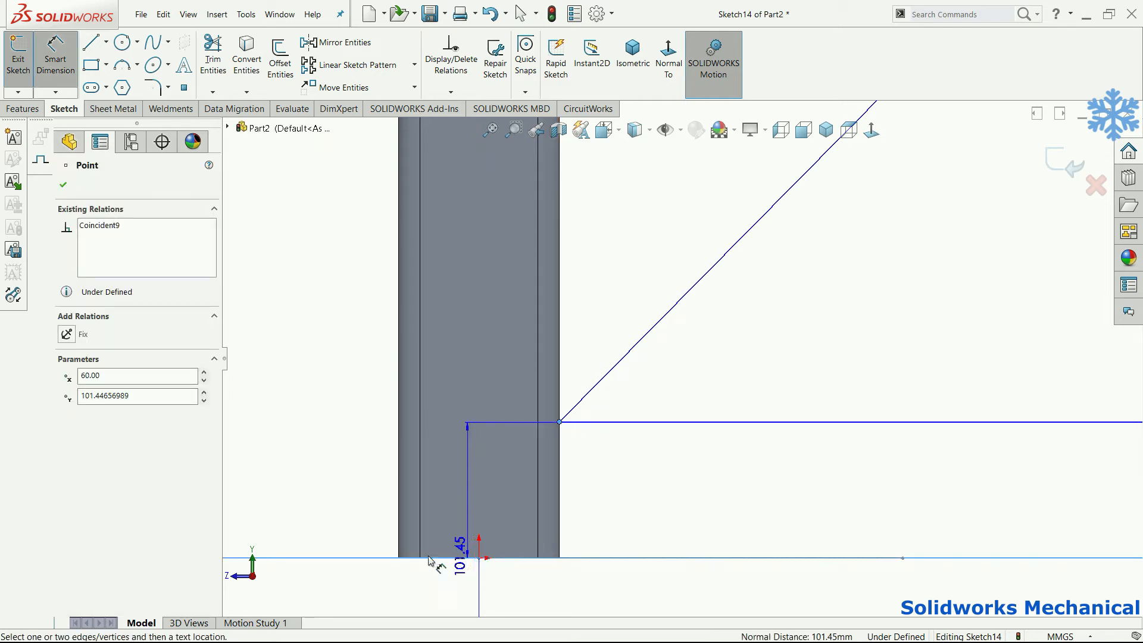
click(325, 510)
text(100)
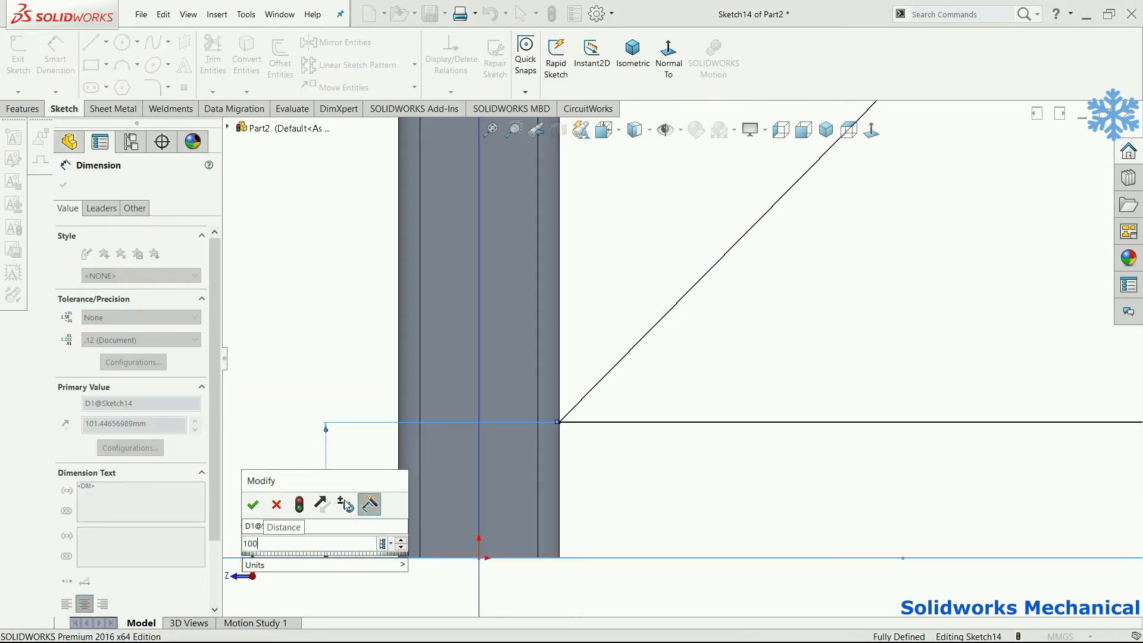
key(Return)
key(f)
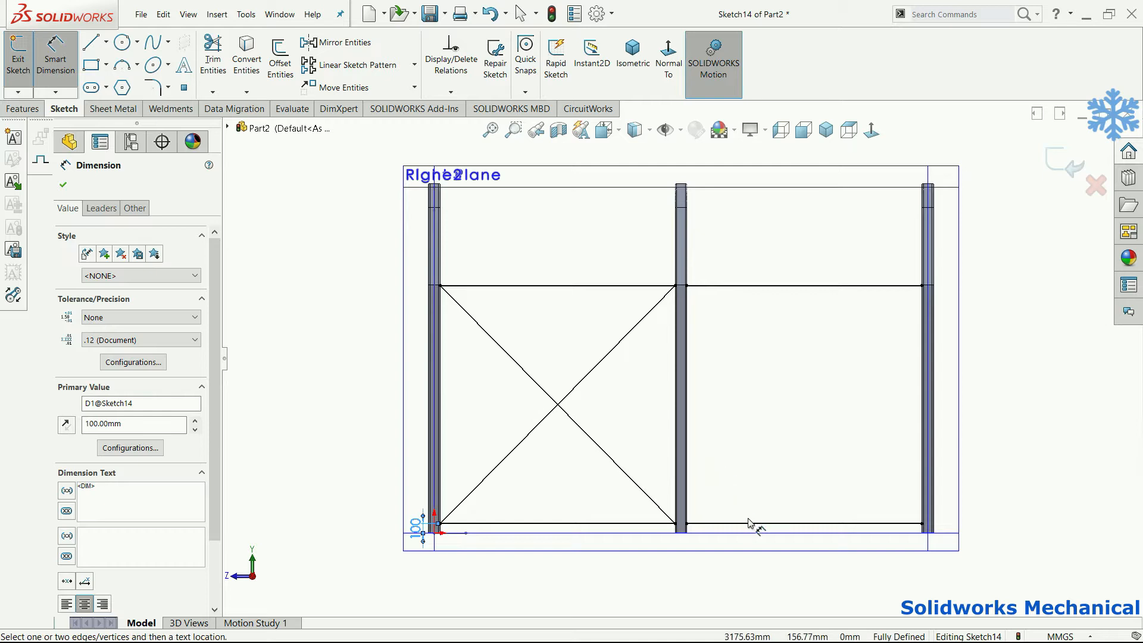
Draw a diagonal in the second bay from the middle post's lower corner to the far post's upper corner.
scroll(749, 523, down, 5)
key(Escape)
key(l)
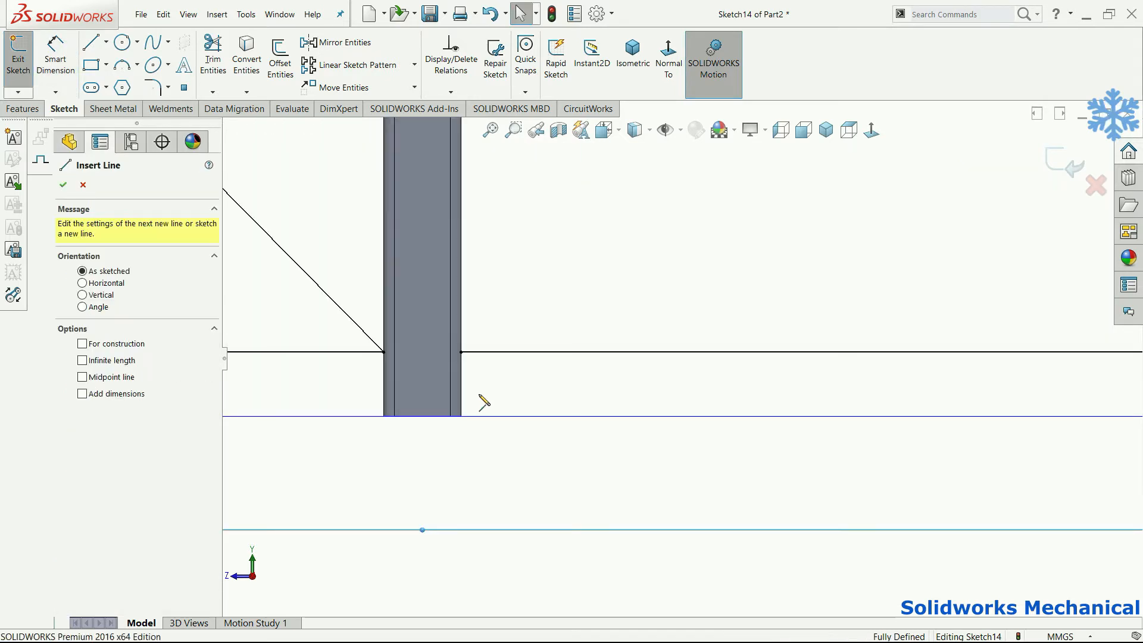
click(462, 353)
scroll(655, 233, up, 5)
scroll(843, 223, up, 4)
scroll(833, 217, down, 13)
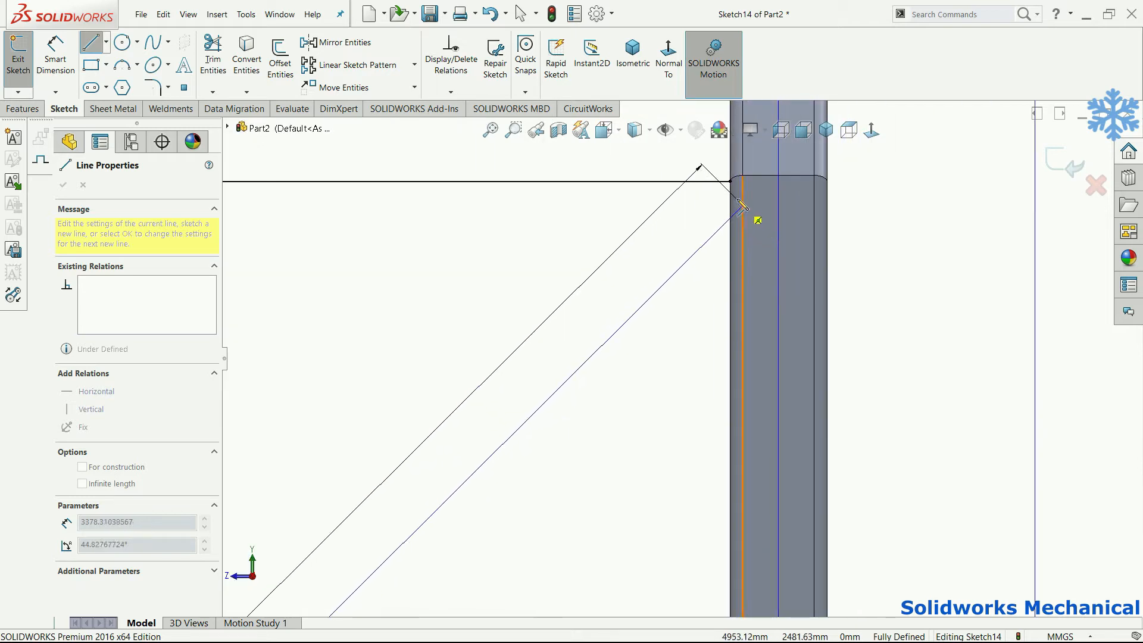
click(731, 180)
key(Escape)
scroll(721, 364, up, 3)
Draw the opposite diagonal from the middle post's upper corner to the far post's lower corner and exit the sketch.
right_drag(721, 356, 430, 372)
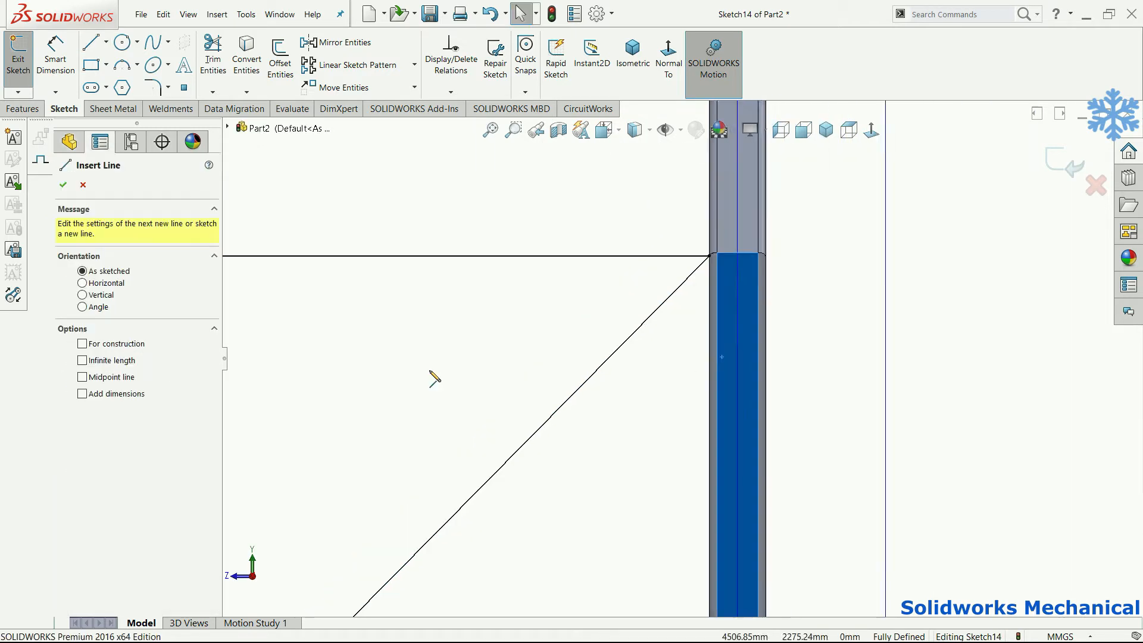
scroll(417, 384, up, 4)
click(428, 335)
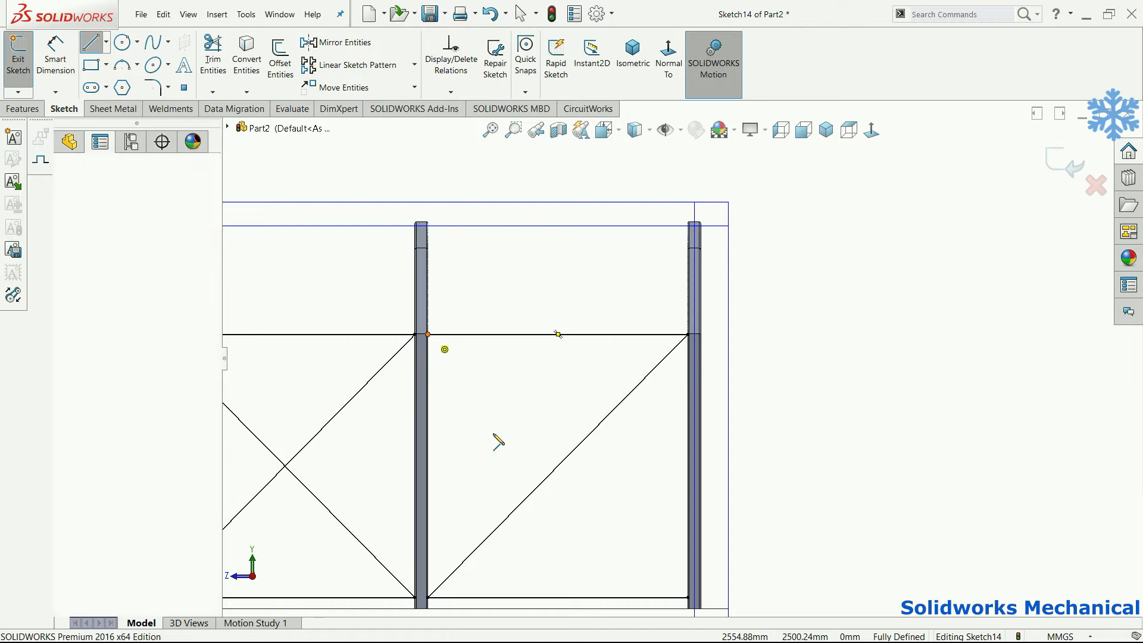
click(689, 597)
key(Escape)
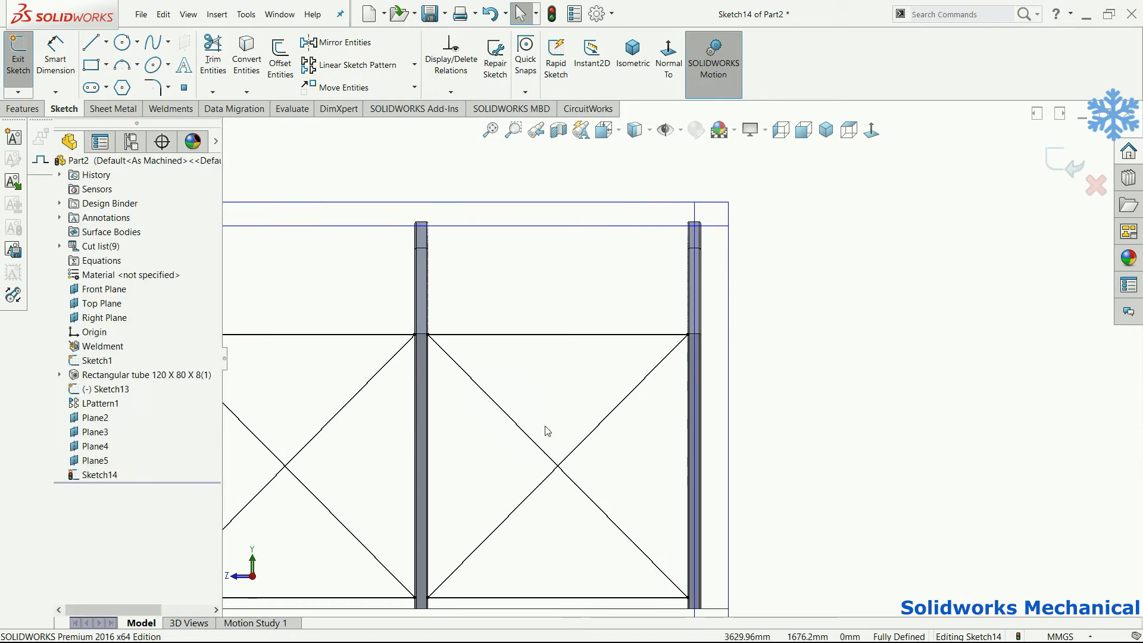
scroll(547, 431, up, 2)
middle_drag(547, 434, 589, 486)
scroll(699, 439, up, 4)
click(1064, 152)
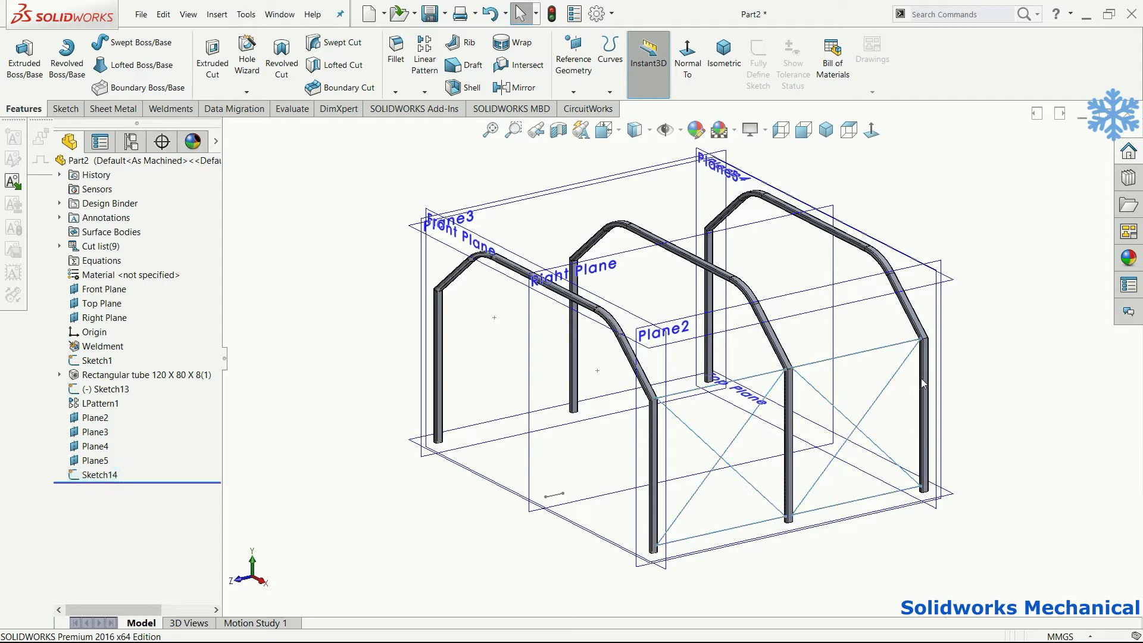
middle_drag(881, 326, 829, 402)
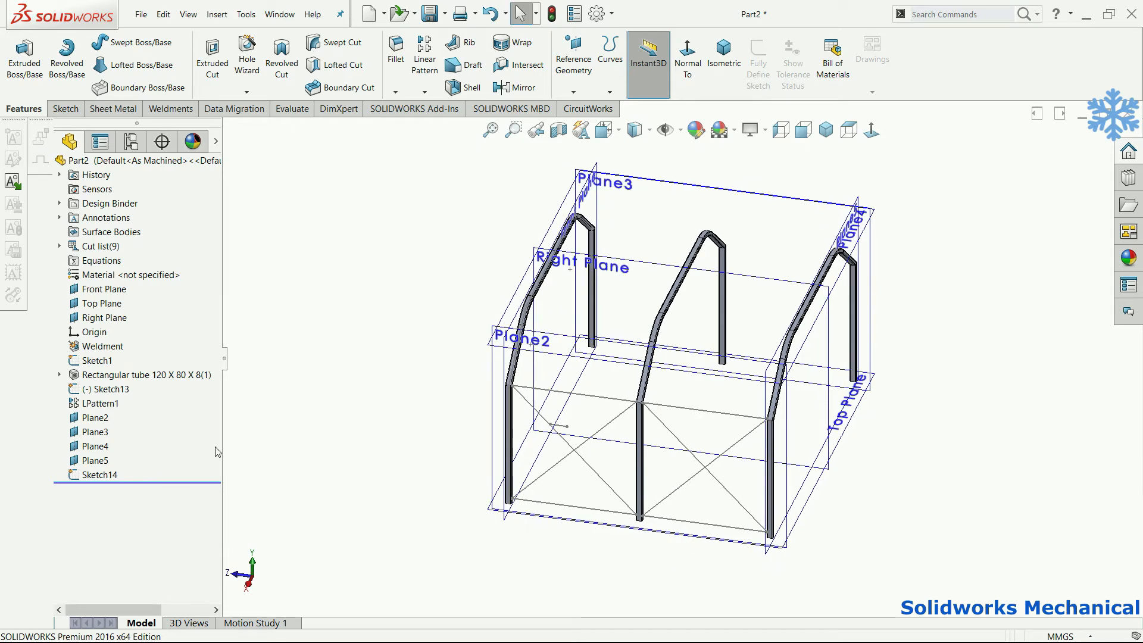
Copy the finished cross-brace sketch and paste it onto Plane3 on the opposite side of the structure.
click(88, 477)
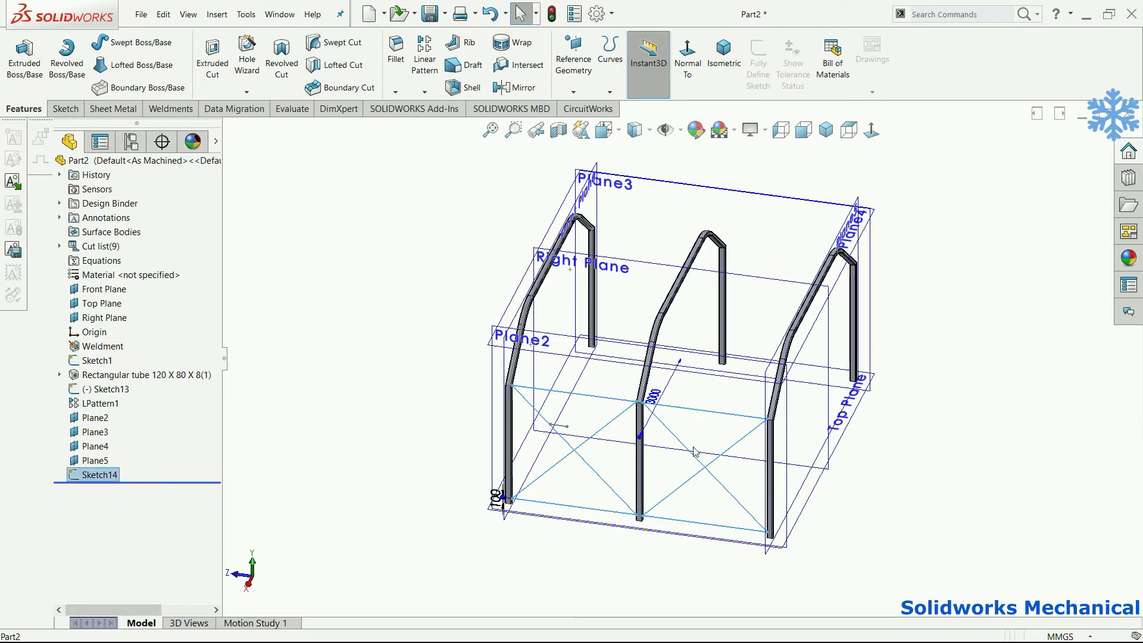
click(782, 191)
middle_drag(752, 189, 746, 194)
scroll(747, 194, down, 3)
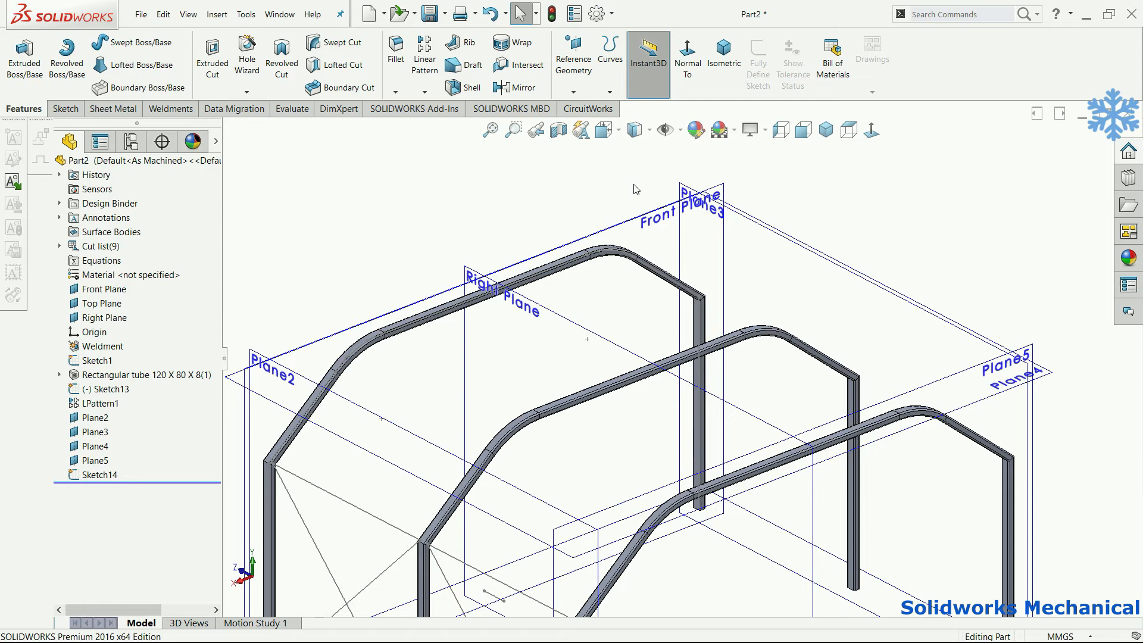
scroll(661, 189, down, 4)
click(695, 198)
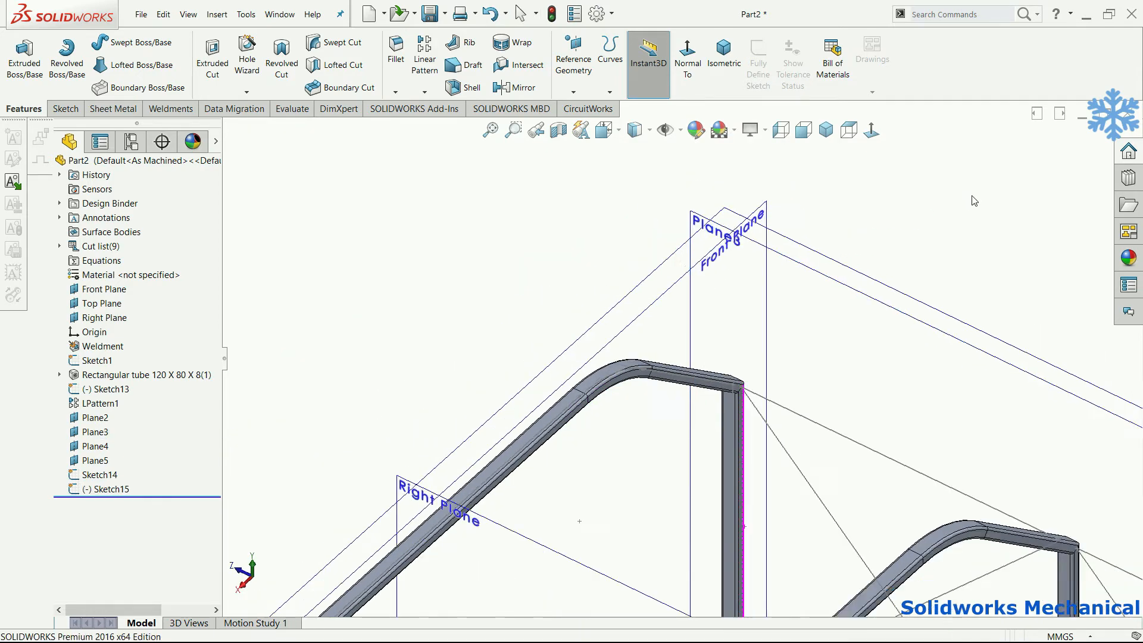
Hide the primary planes (Front, Top and Right) in the model view.
scroll(970, 194, up, 5)
middle_drag(970, 194, 943, 199)
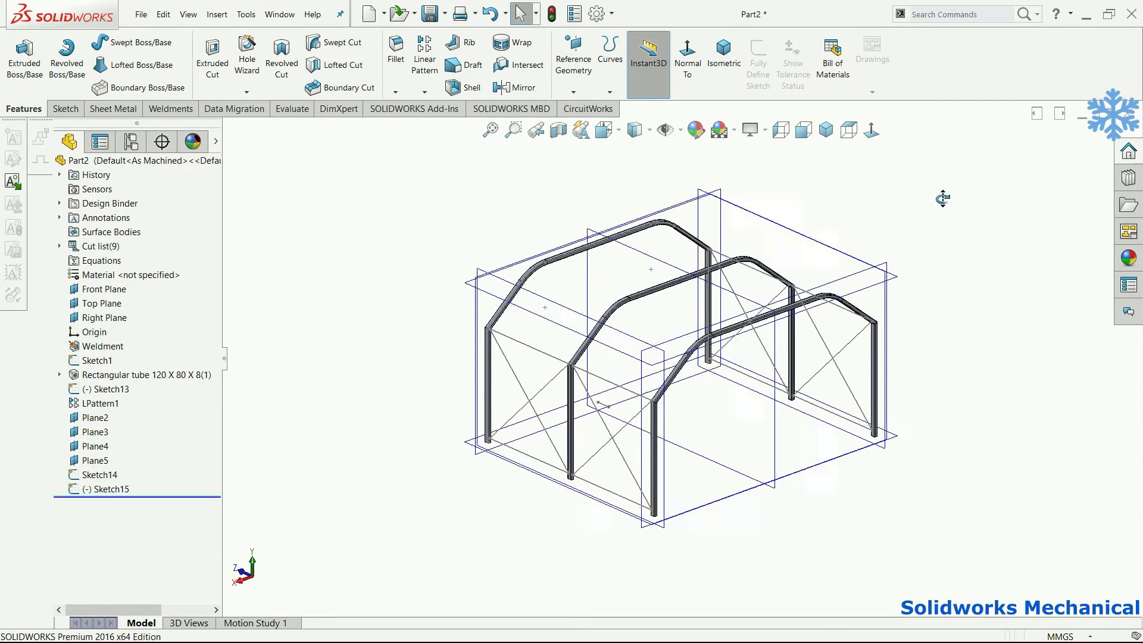
middle_drag(808, 275, 809, 296)
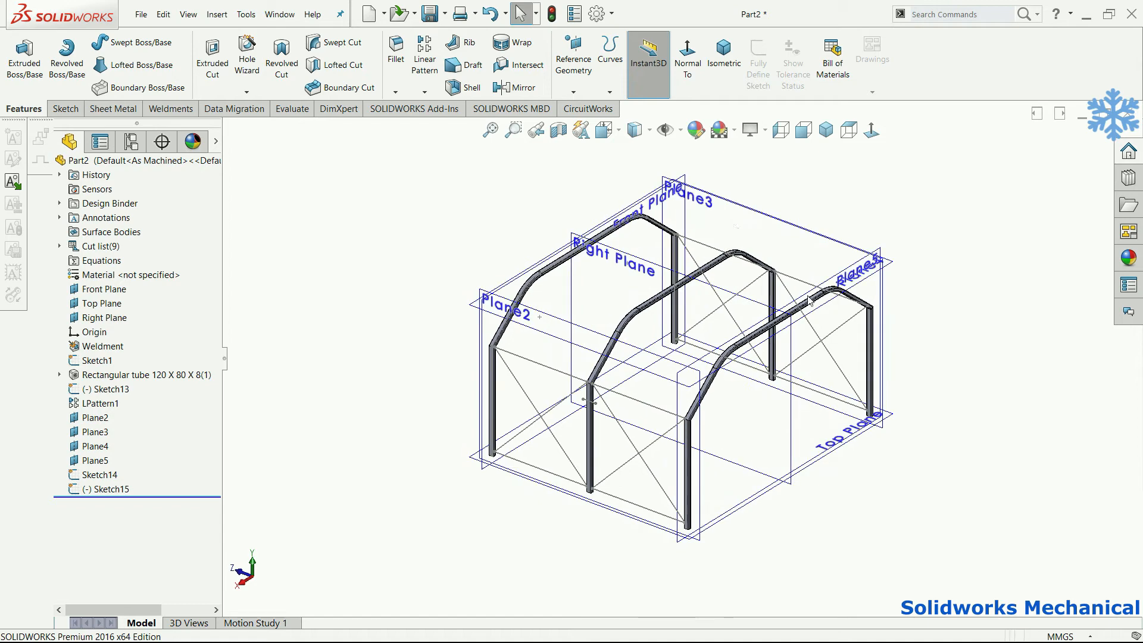
click(680, 130)
click(666, 154)
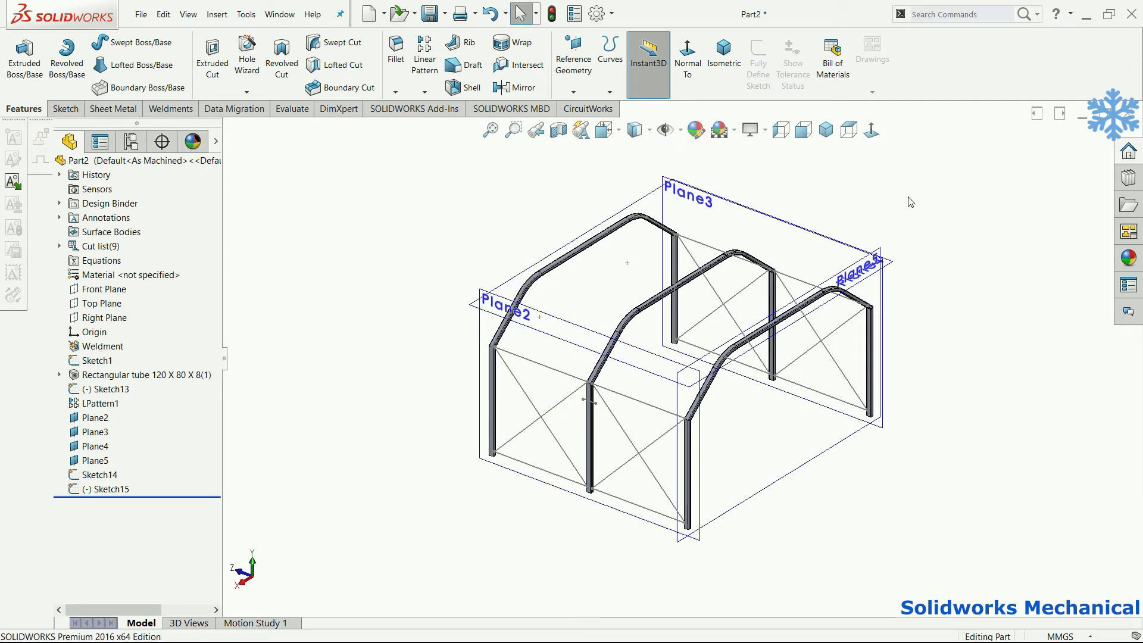
Start a sketch on Plane5 at the end frame and view it square on.
key(f)
scroll(911, 342, up, 1)
middle_drag(912, 342, 767, 311)
scroll(529, 269, down, 4)
click(489, 293)
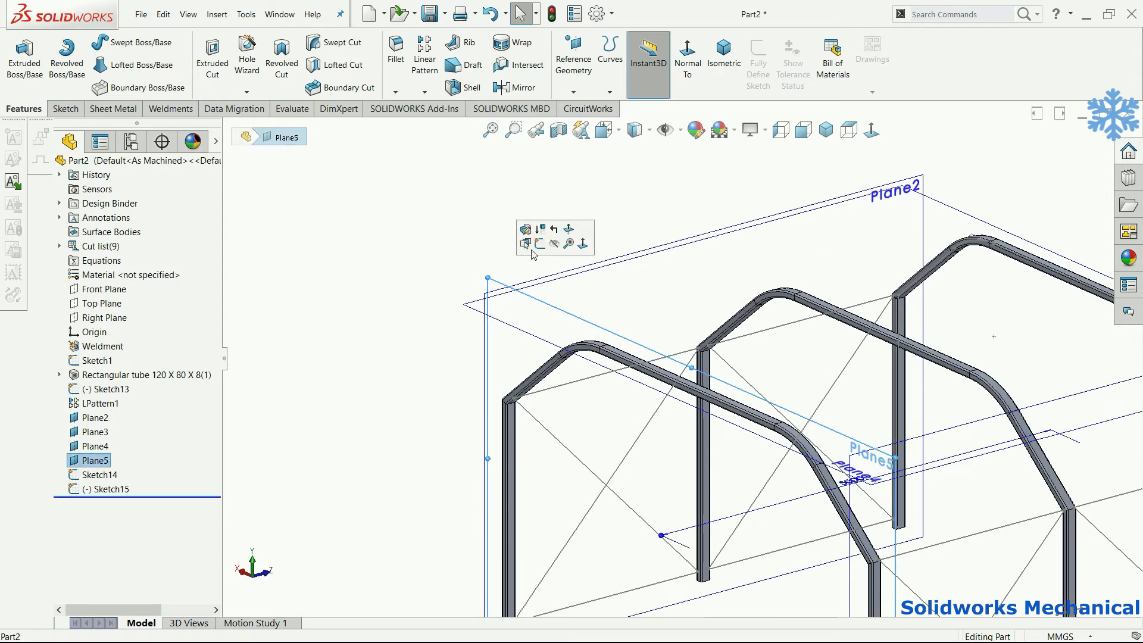
click(542, 245)
click(878, 130)
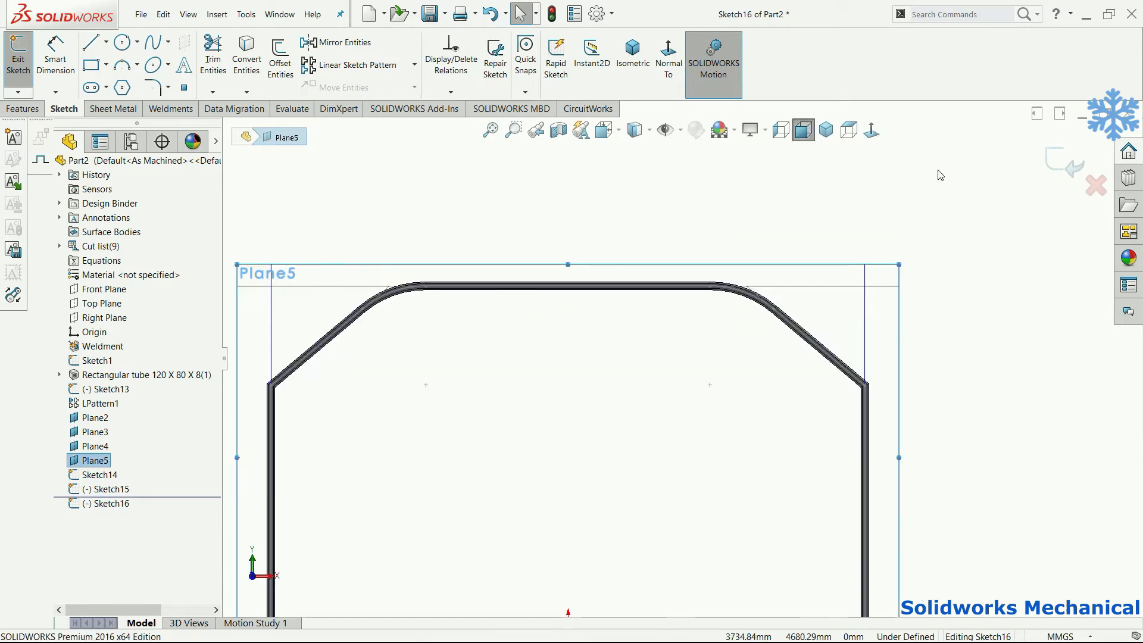
Draw a vertical line down from the top tube's midpoint to just below eave height and a horizontal line from its end to the left post.
key(l)
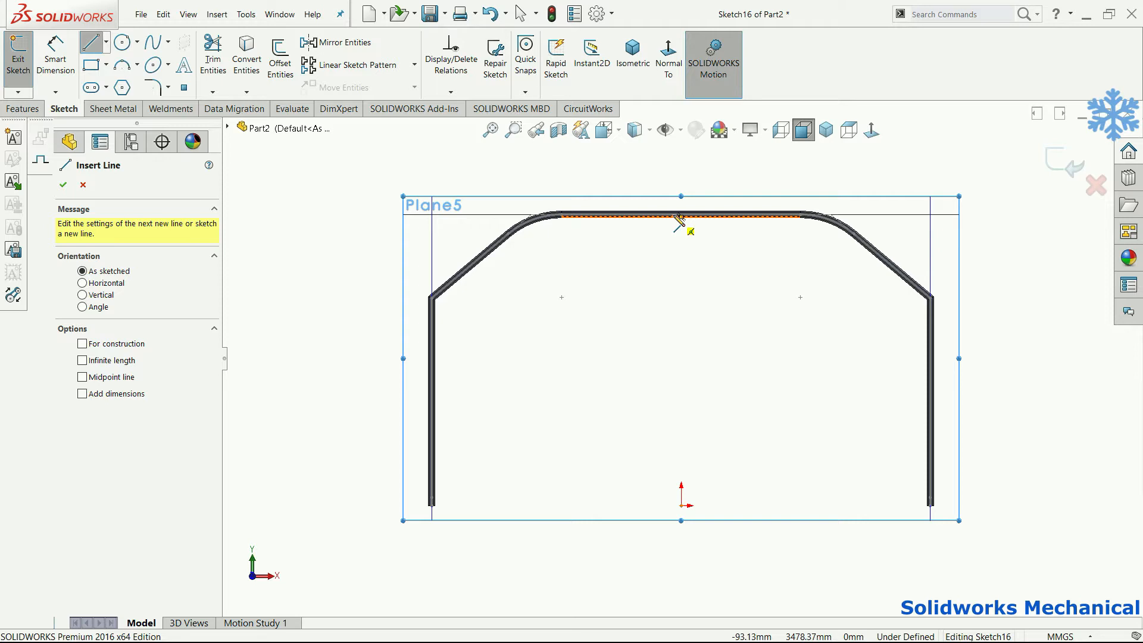
scroll(681, 217, down, 5)
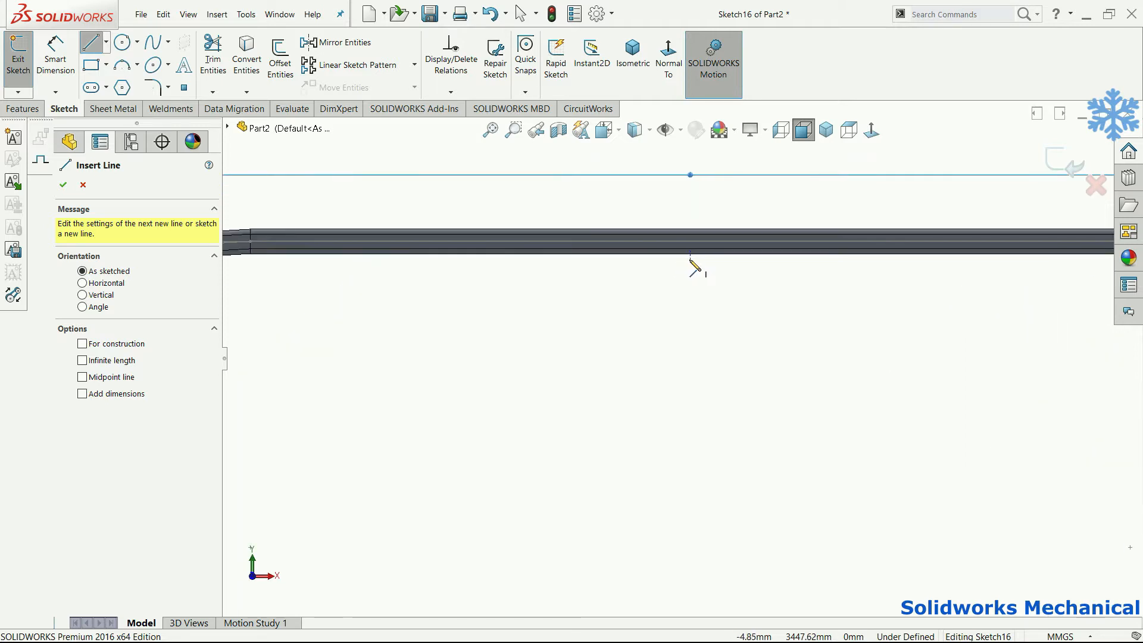
scroll(690, 429, up, 5)
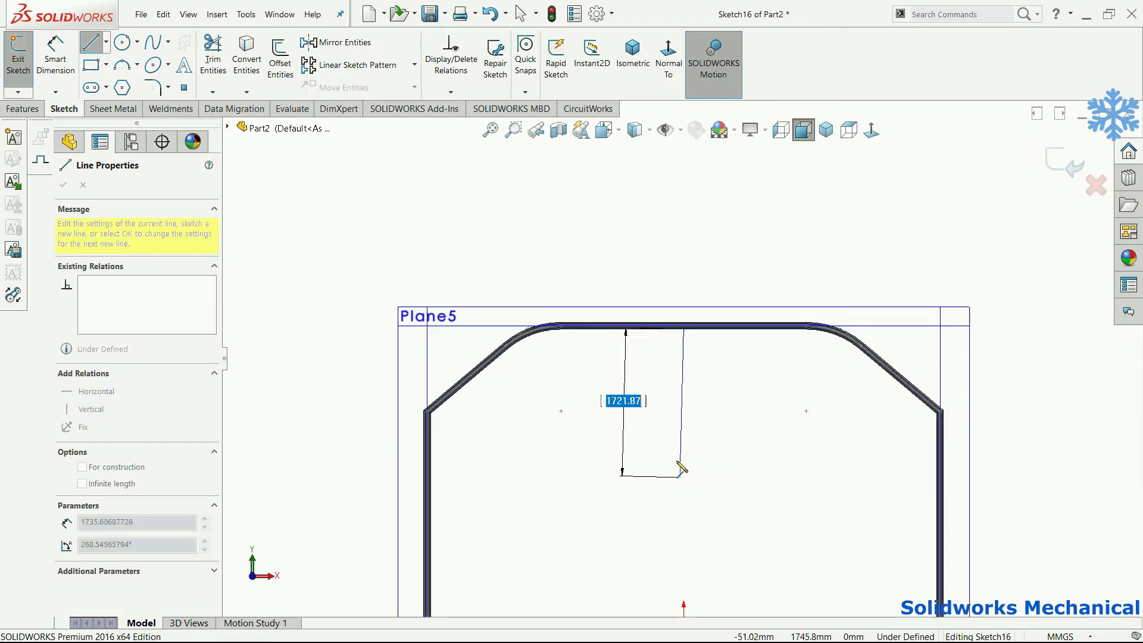
click(683, 419)
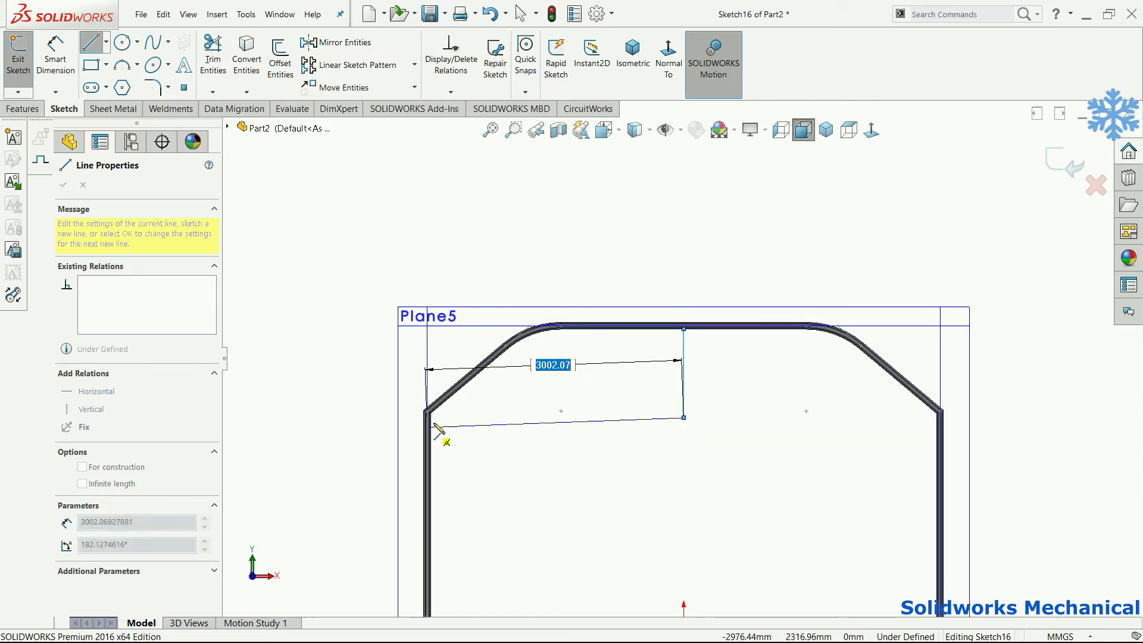
click(428, 418)
key(Escape)
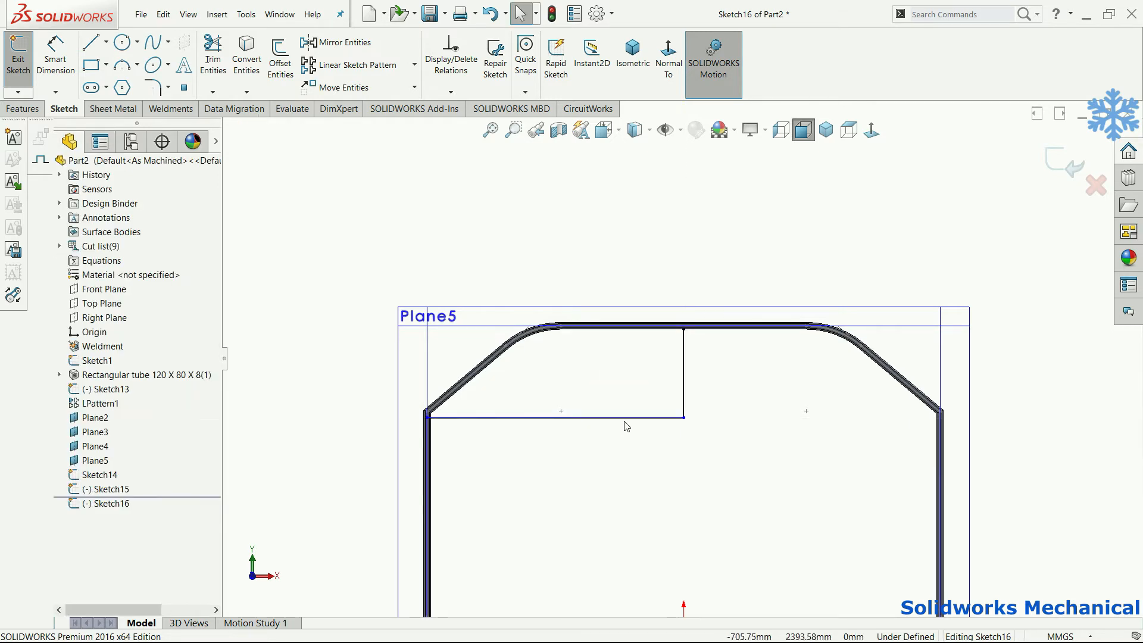
Move the horizontal line's outer endpoint onto the inner edge of the left post.
scroll(360, 400, down, 3)
scroll(603, 373, down, 4)
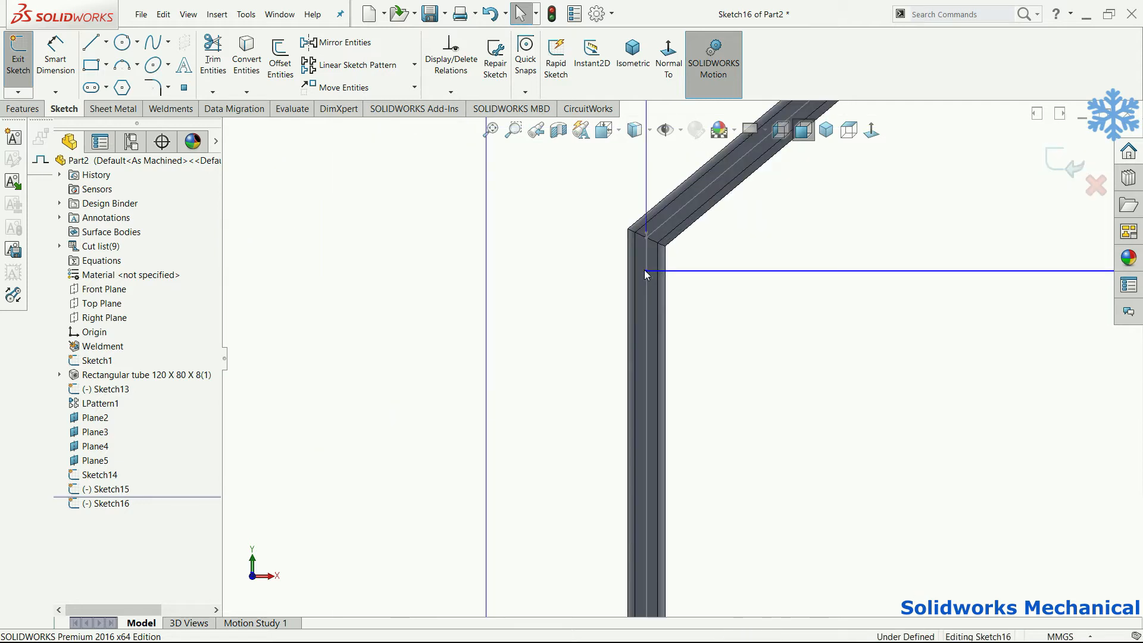
click(646, 271)
drag(652, 273, 672, 272)
click(668, 273)
key(Escape)
Draw two vertical lines about 2430 mm long in the frame's left half, from the horizontal line down to the post base level.
key(l)
scroll(689, 375, up, 3)
scroll(765, 416, up, 2)
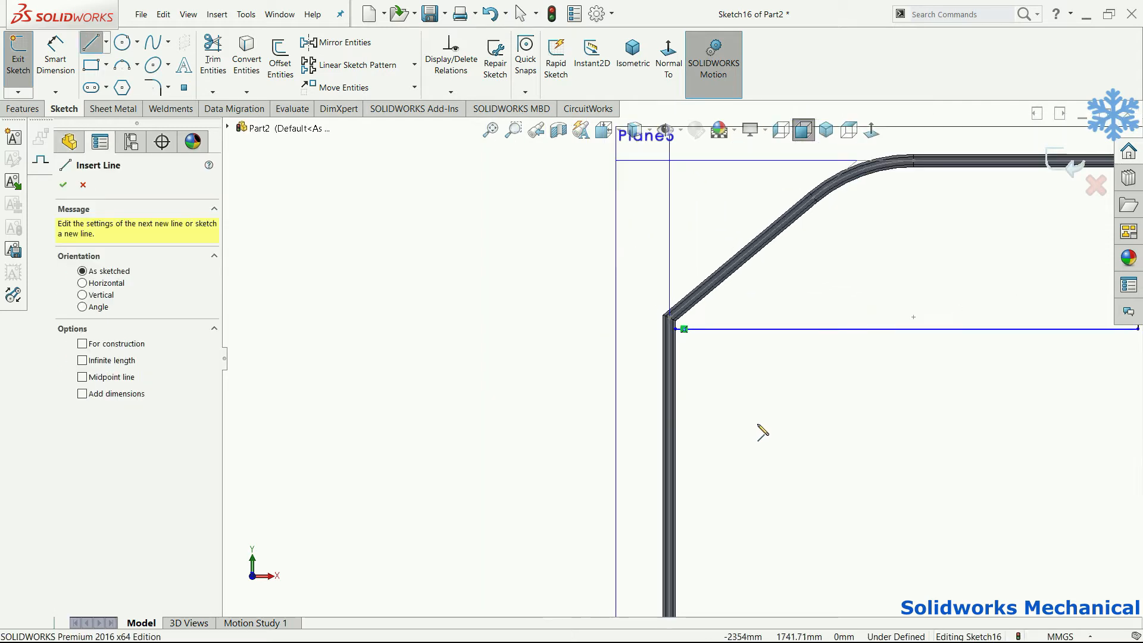
click(804, 330)
scroll(803, 417, up, 1)
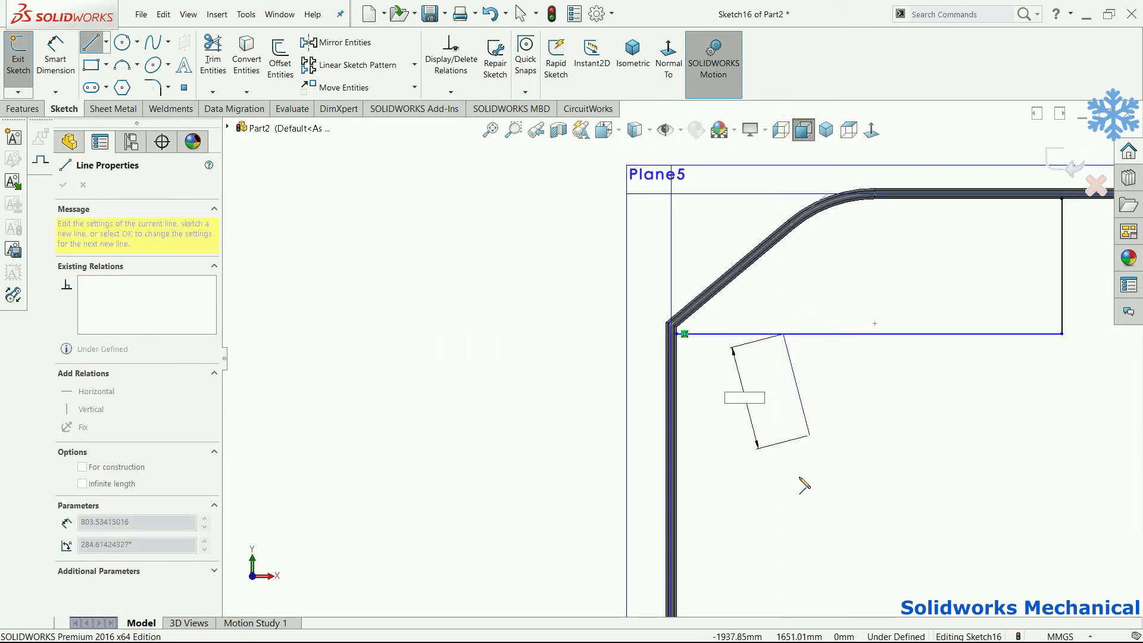
scroll(774, 553, up, 2)
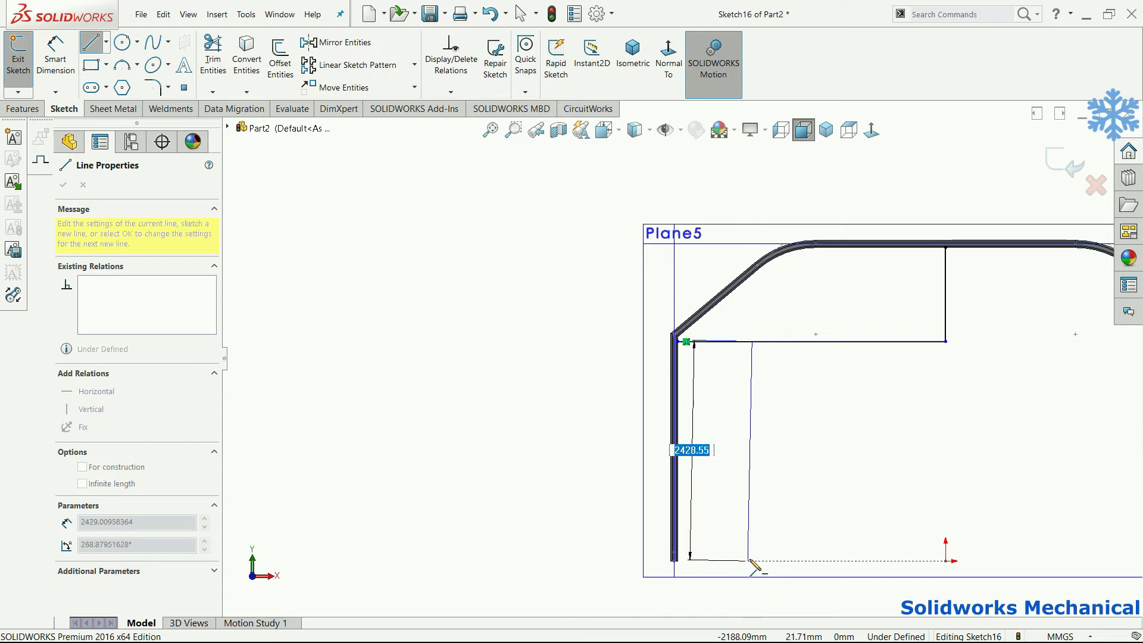
click(749, 561)
key(Escape)
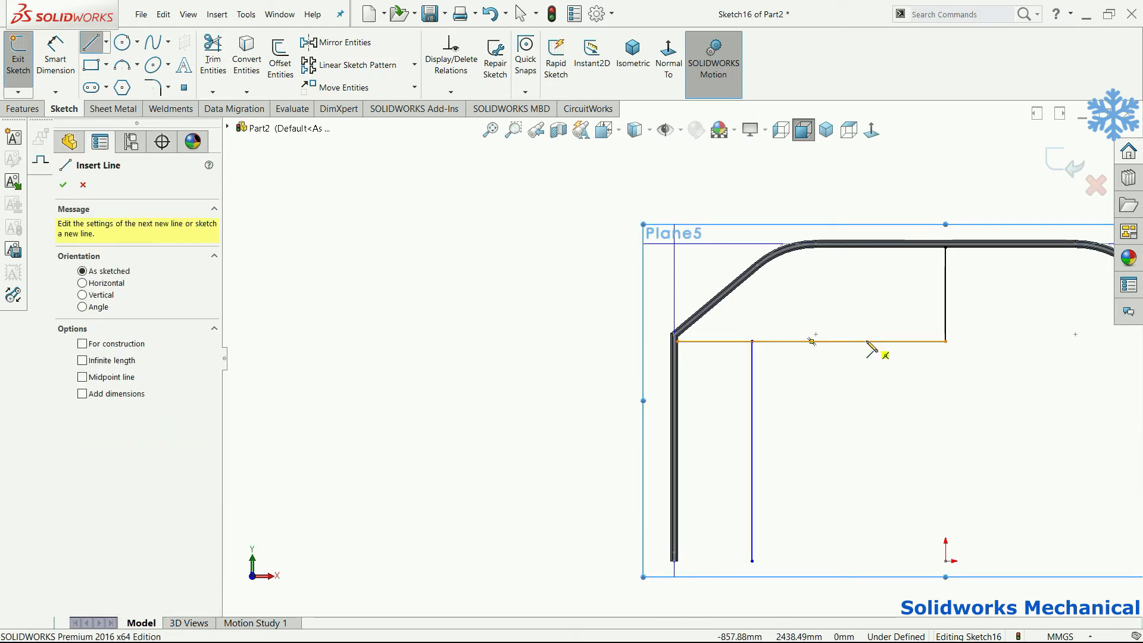
click(866, 341)
click(866, 561)
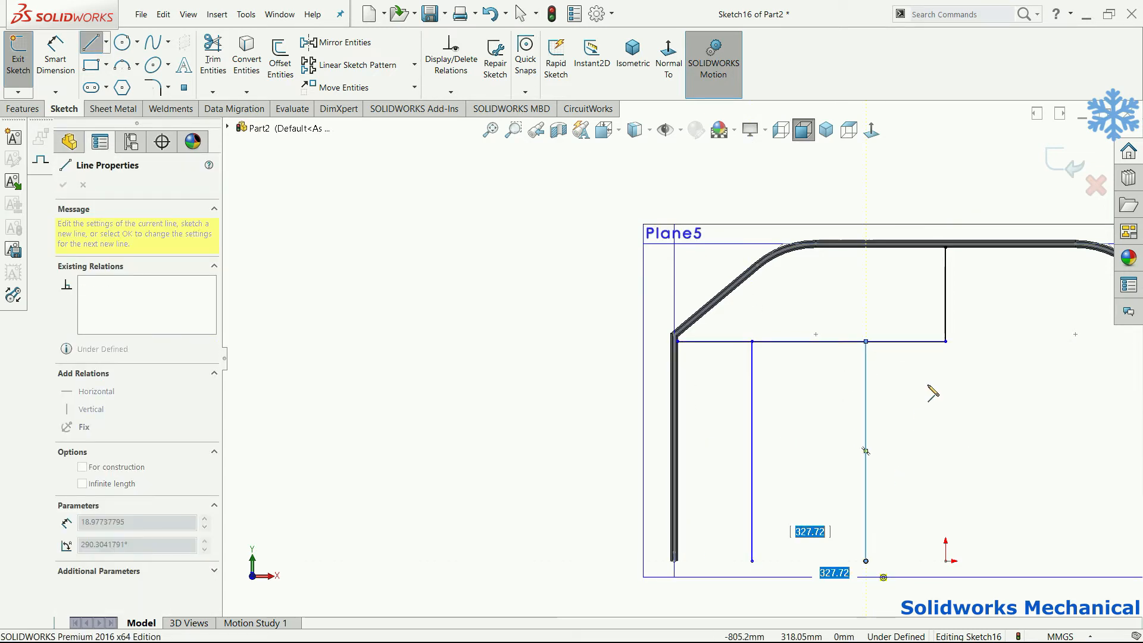
key(Escape)
Delete the horizontal line between the left post and the central vertical line.
click(945, 342)
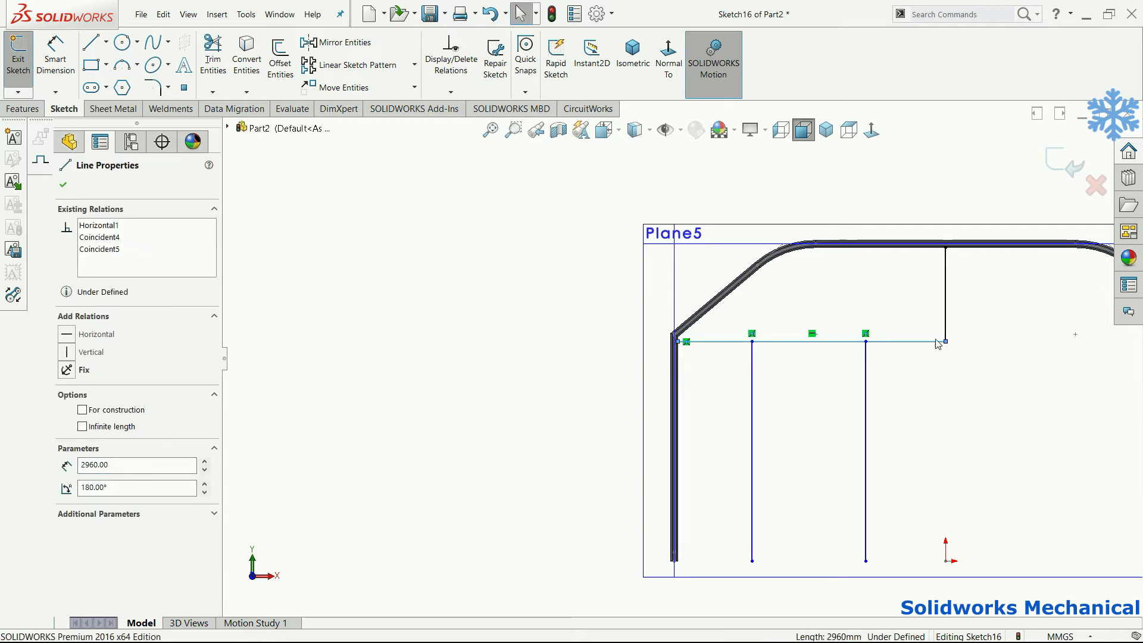
key(f)
scroll(620, 328, down, 5)
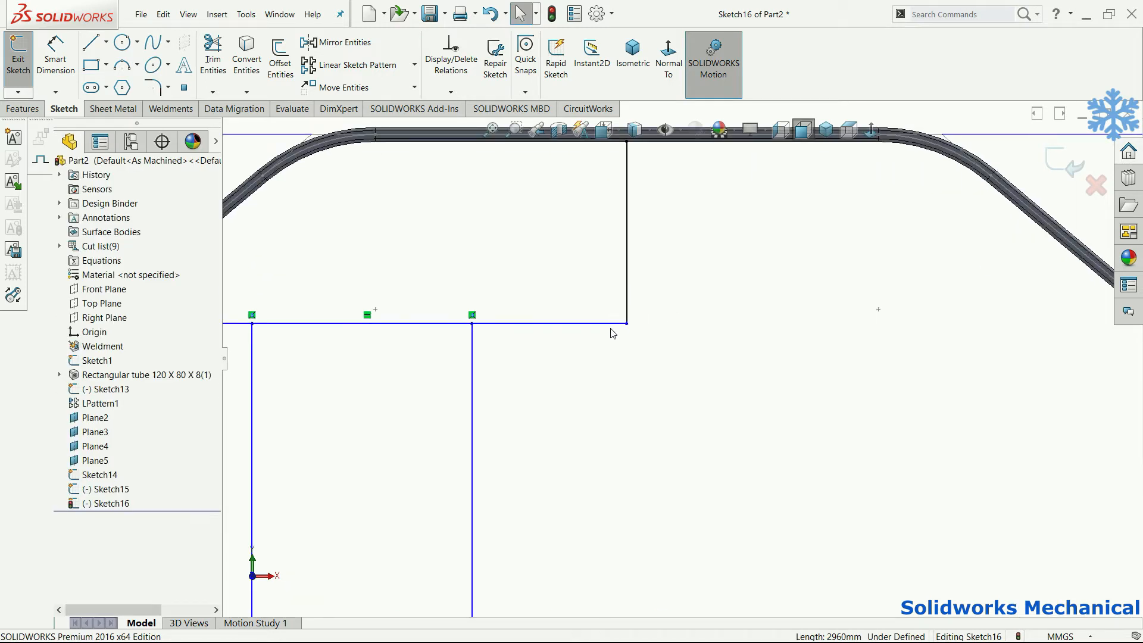
click(626, 324)
key(Escape)
click(598, 323)
key(Delete)
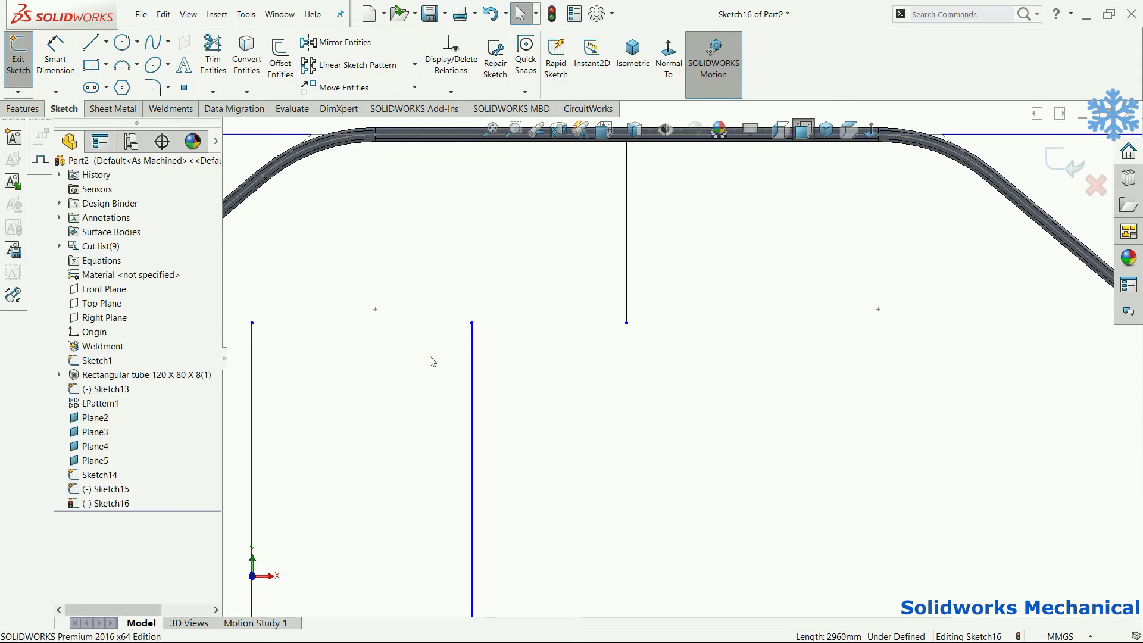
Draw a horizontal line about 5920 mm long between the inner edges of both posts, passing through the upper ends of the vertical lines.
key(l)
scroll(346, 333, up, 2)
scroll(329, 338, down, 2)
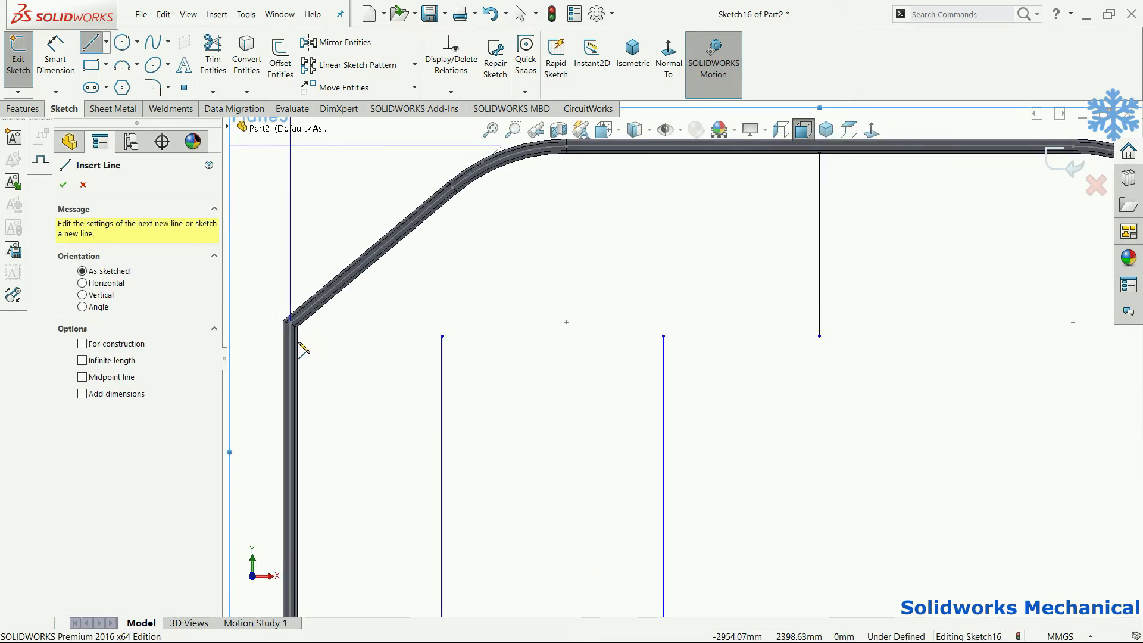
scroll(299, 346, down, 2)
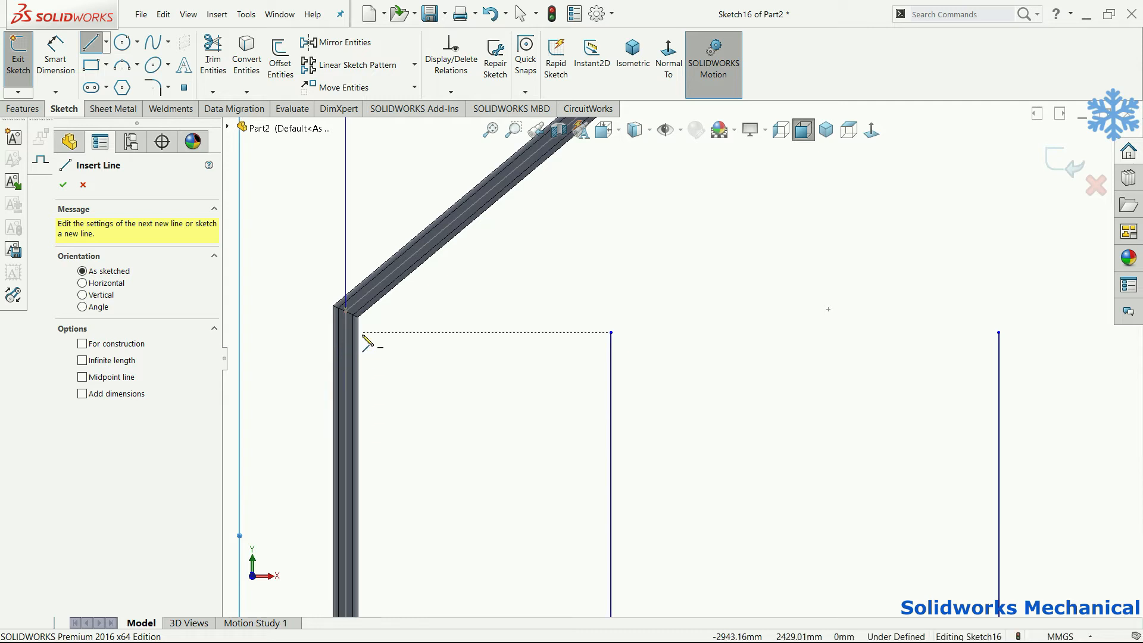
click(365, 344)
scroll(796, 339, up, 3)
scroll(977, 365, down, 3)
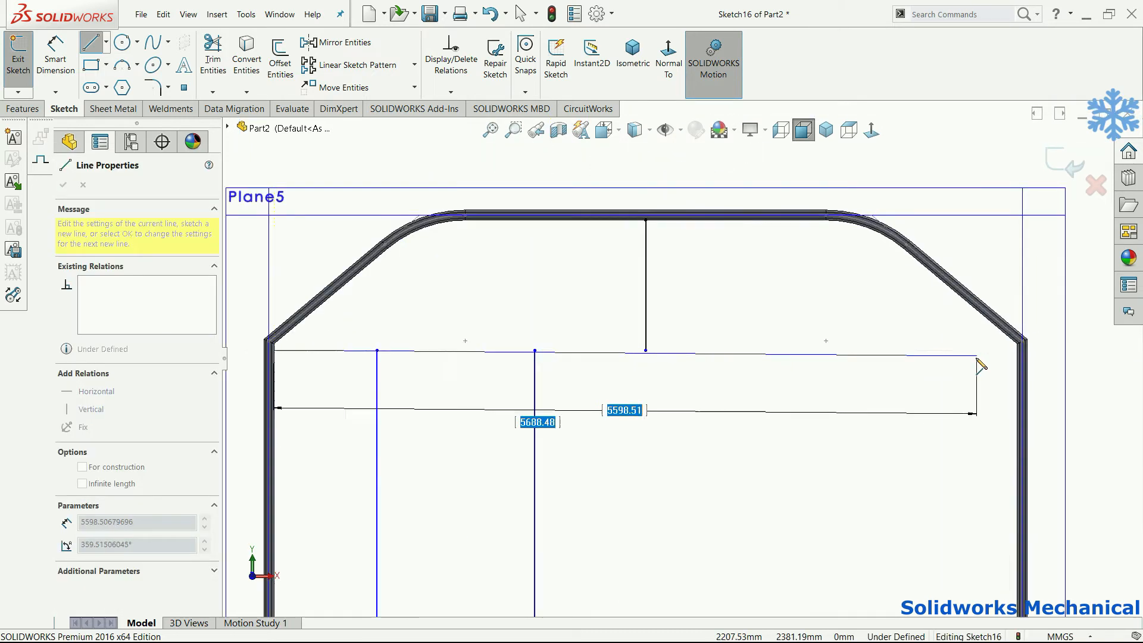
scroll(1011, 356, down, 4)
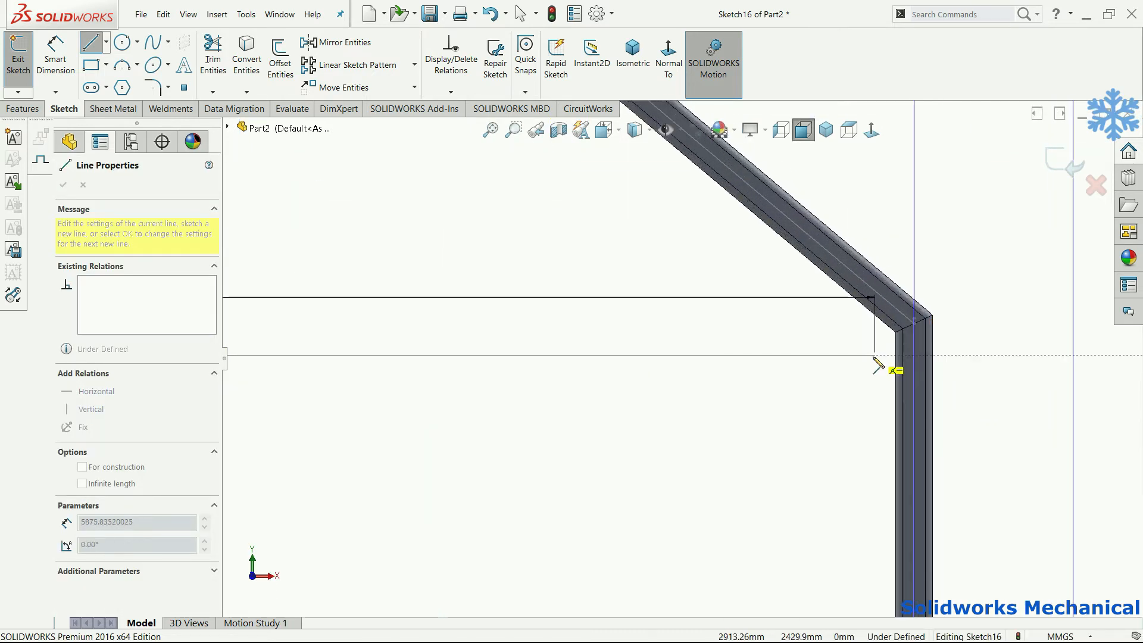
double_click(897, 356)
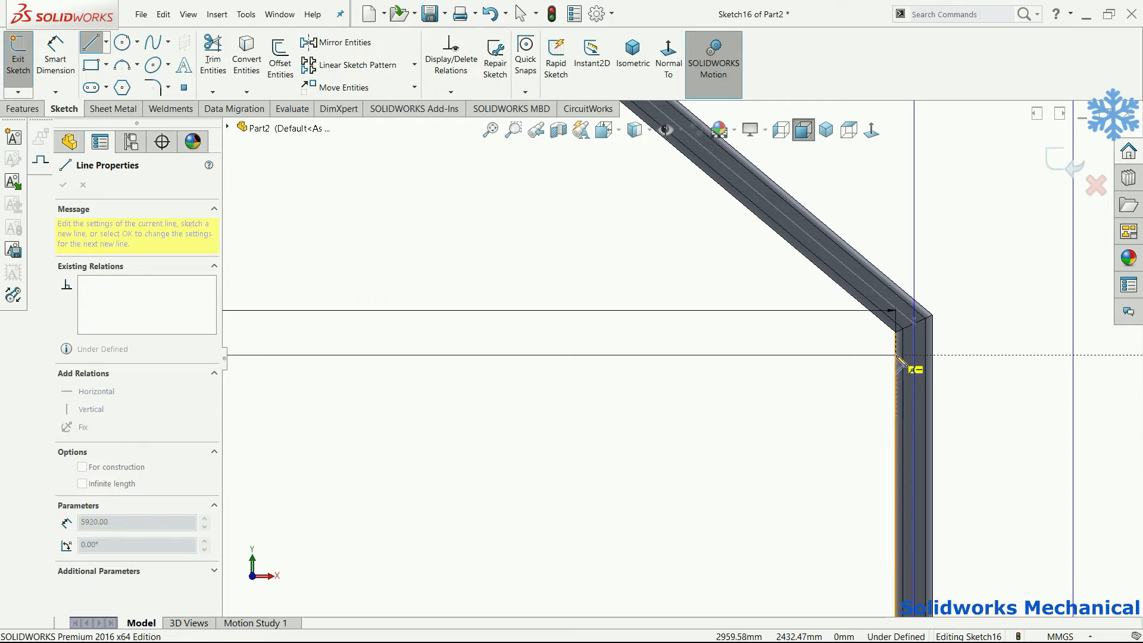
Draw two vertical lines about 2432 mm long in the frame's right half, from the horizontal line down to the post base level.
scroll(608, 394, up, 2)
scroll(609, 394, up, 2)
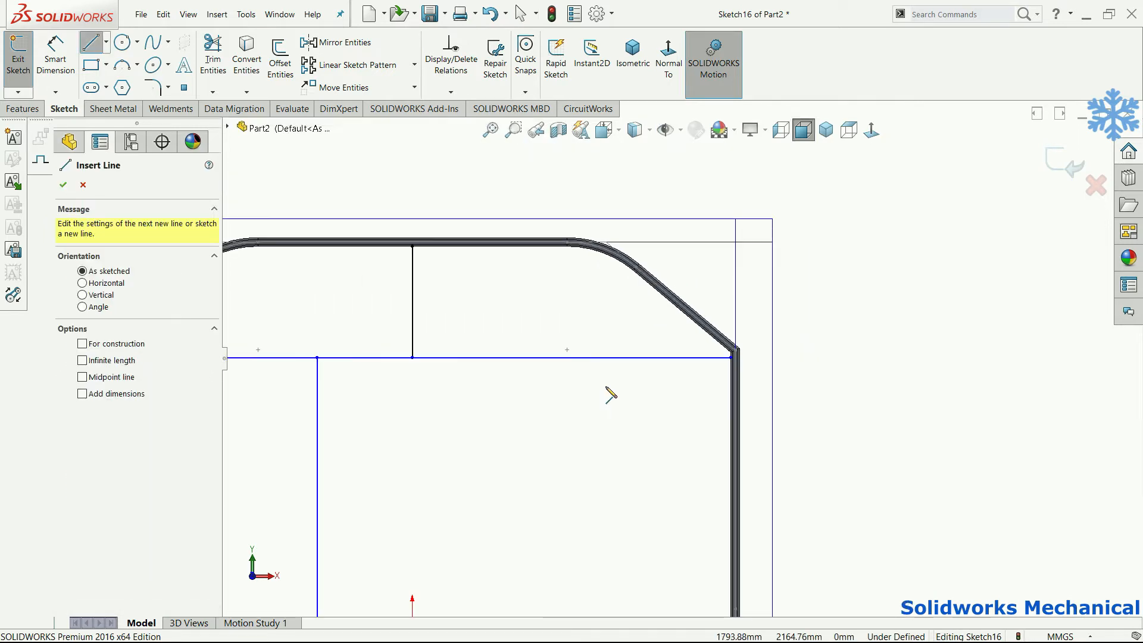
click(678, 358)
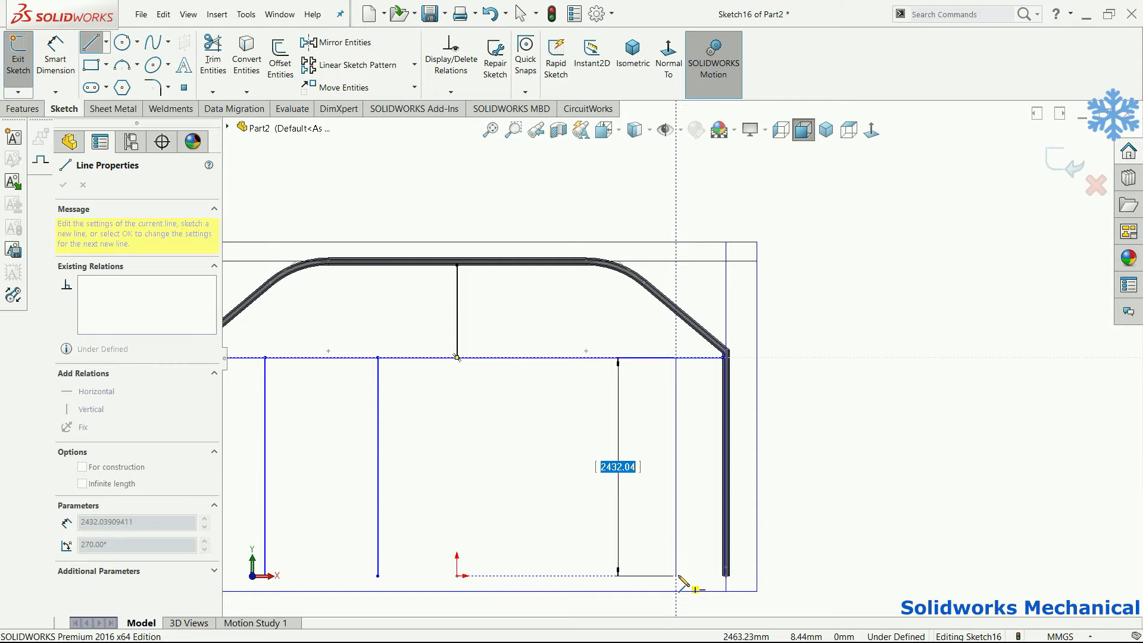
double_click(677, 575)
click(553, 358)
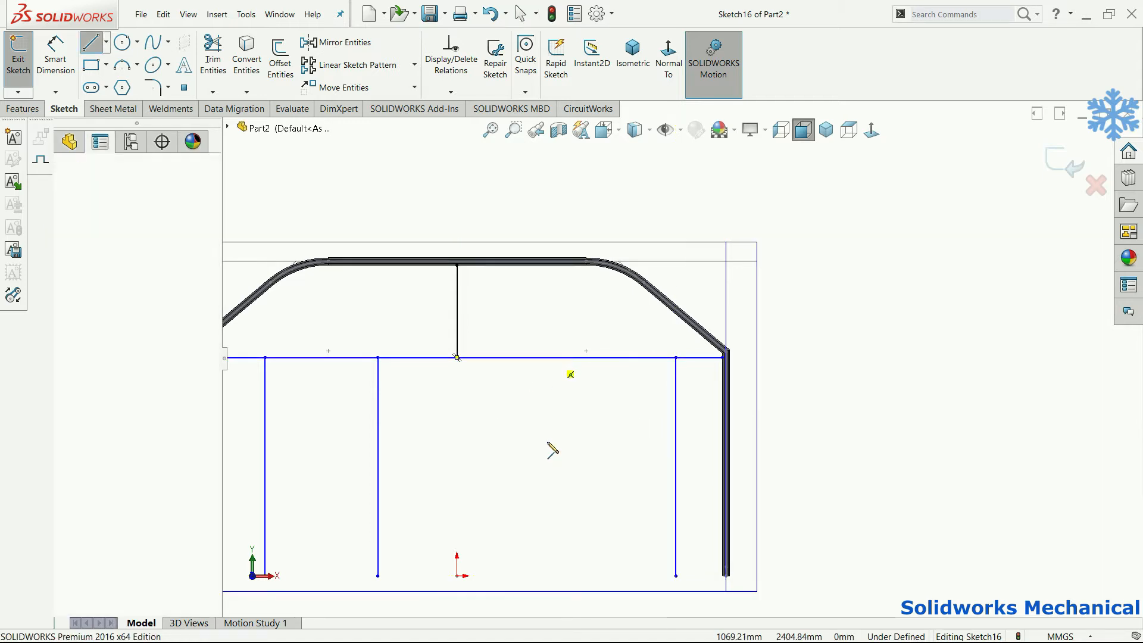
double_click(554, 576)
key(Escape)
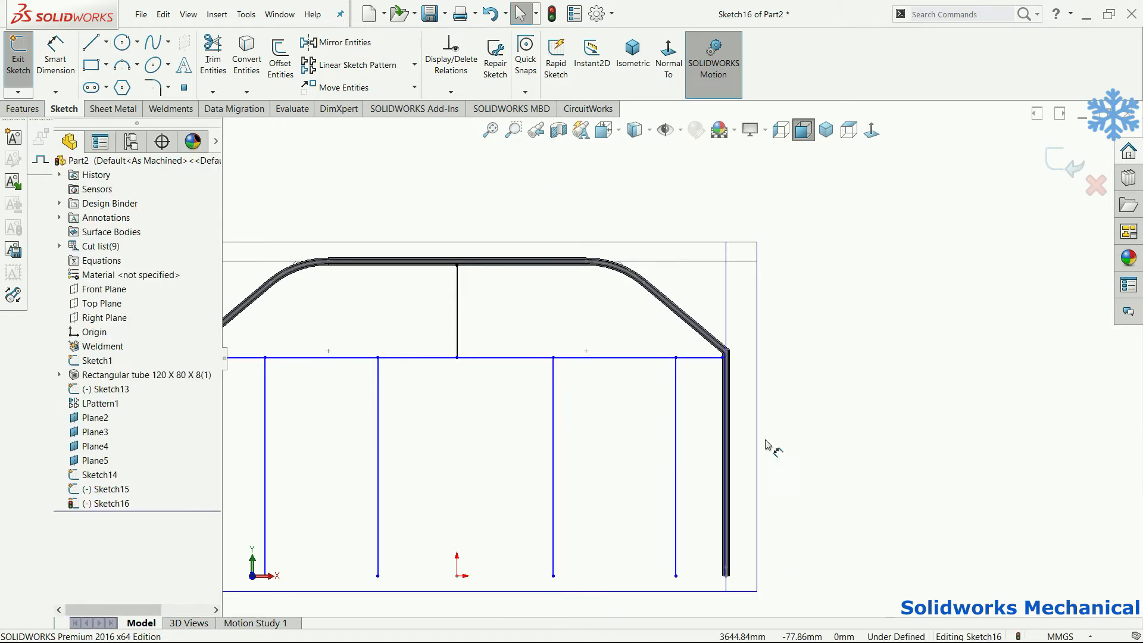
Dimension the outer right vertical line 600 mm from the inner edge of the right post.
right_drag(771, 492, 770, 459)
scroll(720, 571, down, 5)
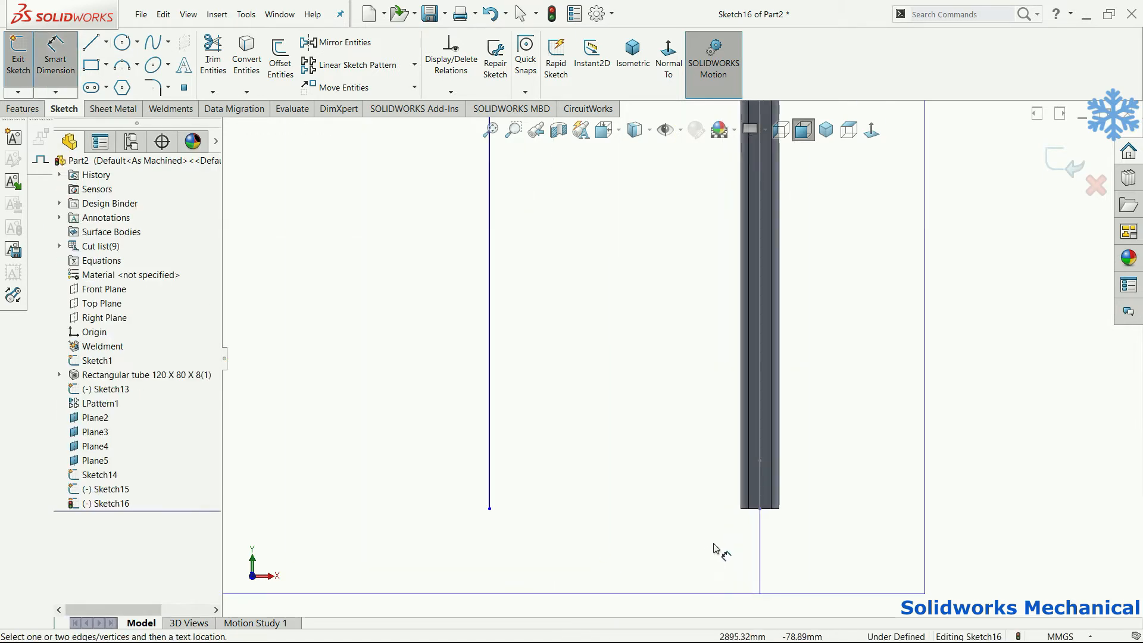
click(742, 493)
click(489, 443)
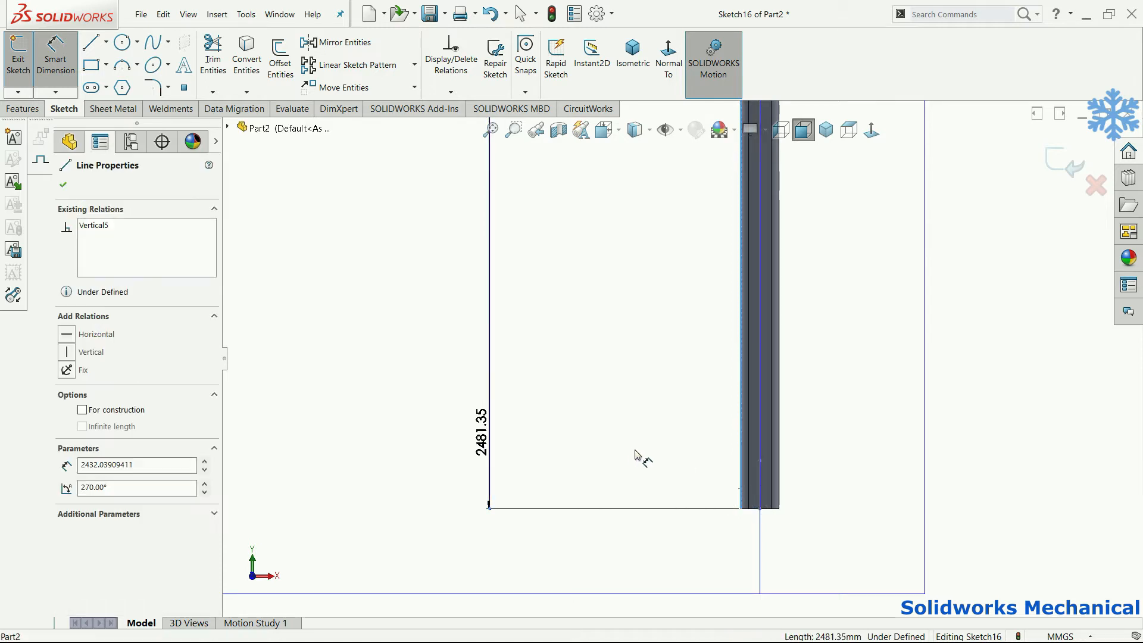
click(632, 459)
text(600)
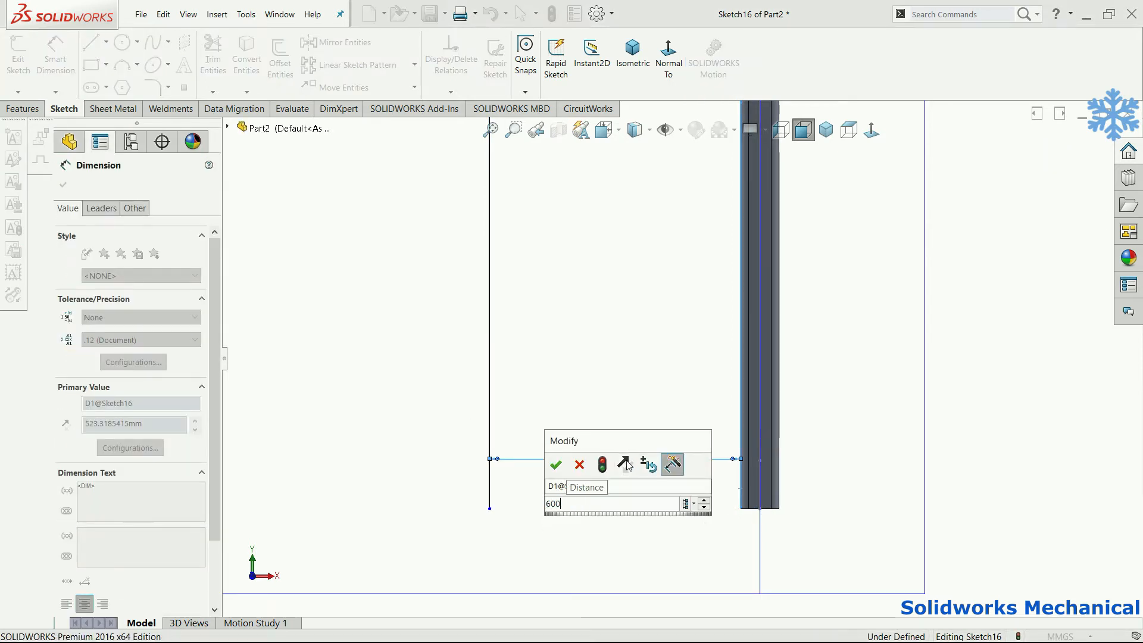
key(Return)
Dimension the inner right vertical line 1000 mm from the central vertical line.
key(f)
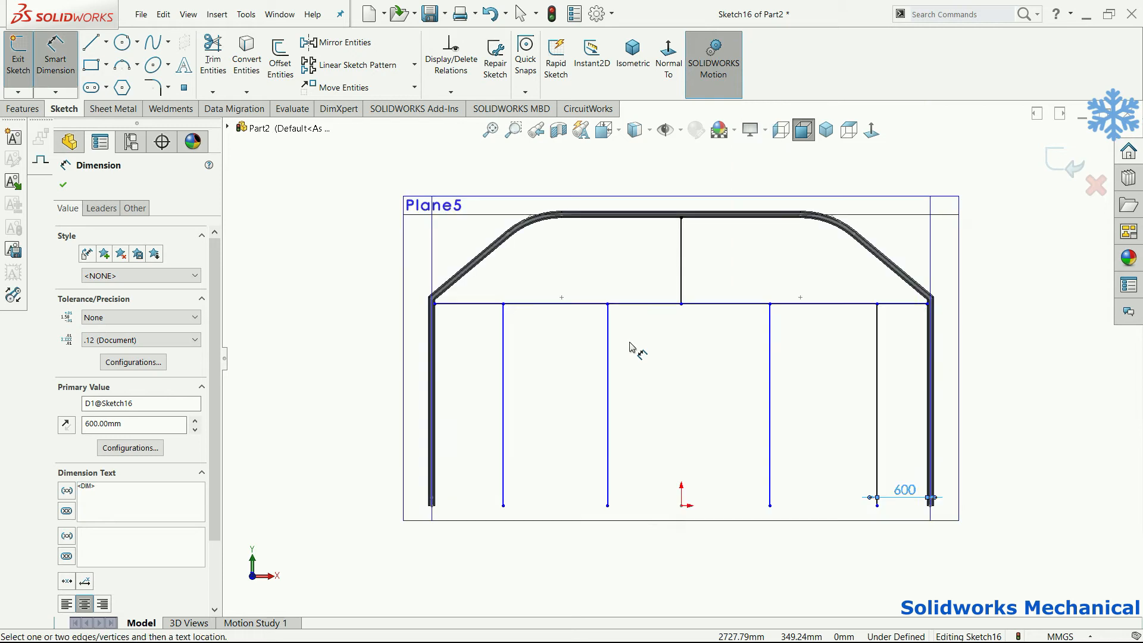
click(770, 401)
click(682, 292)
click(697, 366)
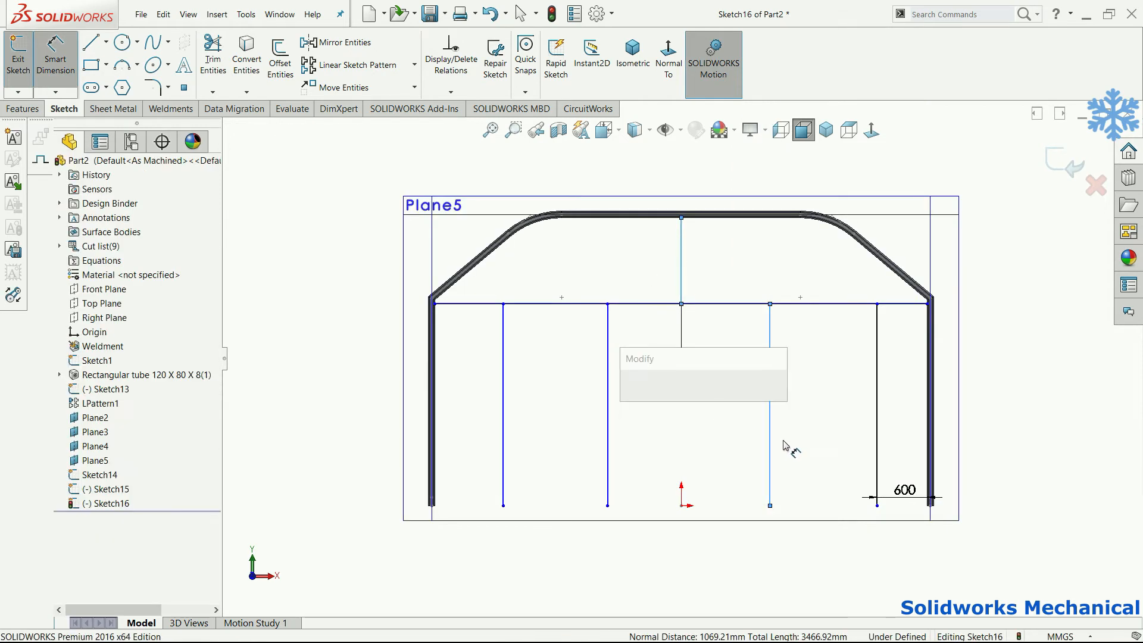
text(100)
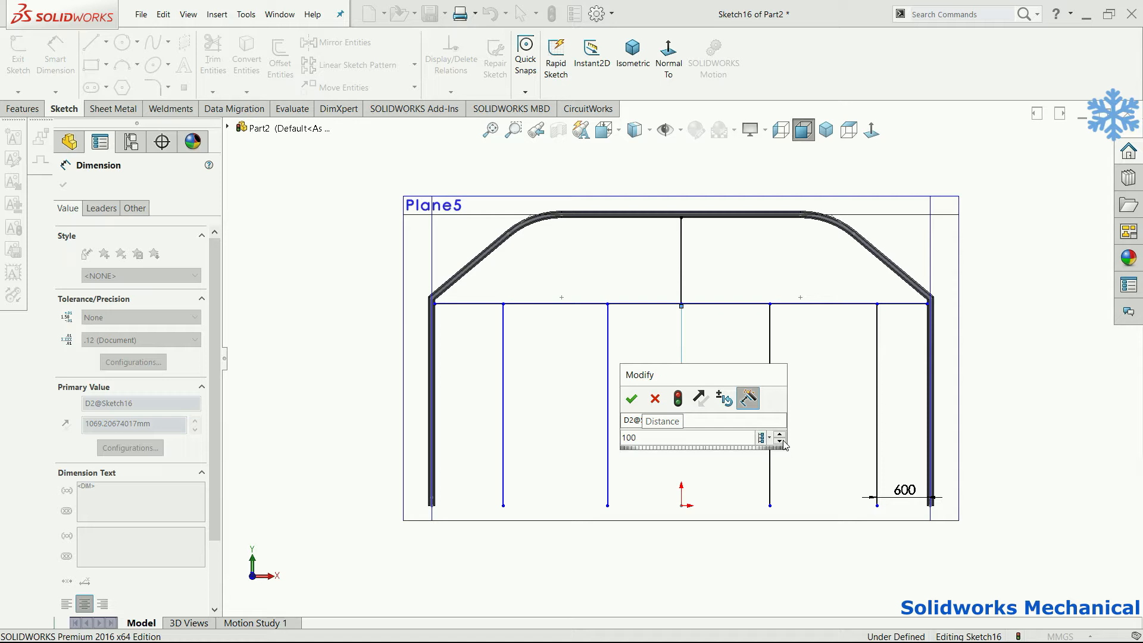
key(Return)
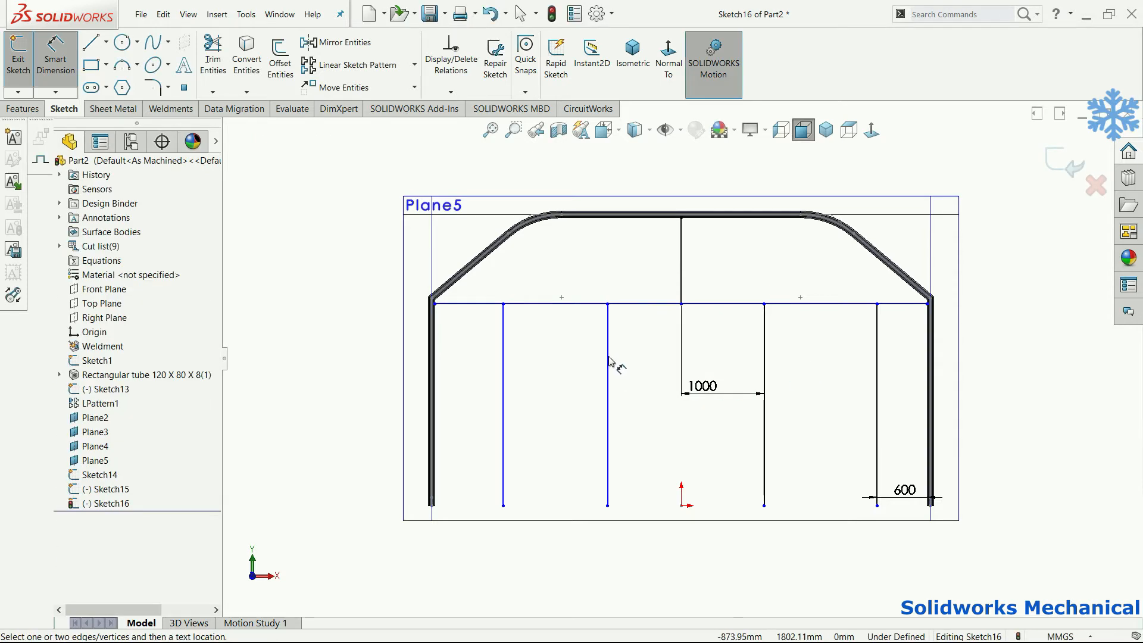
Dimension the inner left vertical line 1000 mm from the central vertical line.
click(671, 322)
click(681, 269)
click(645, 269)
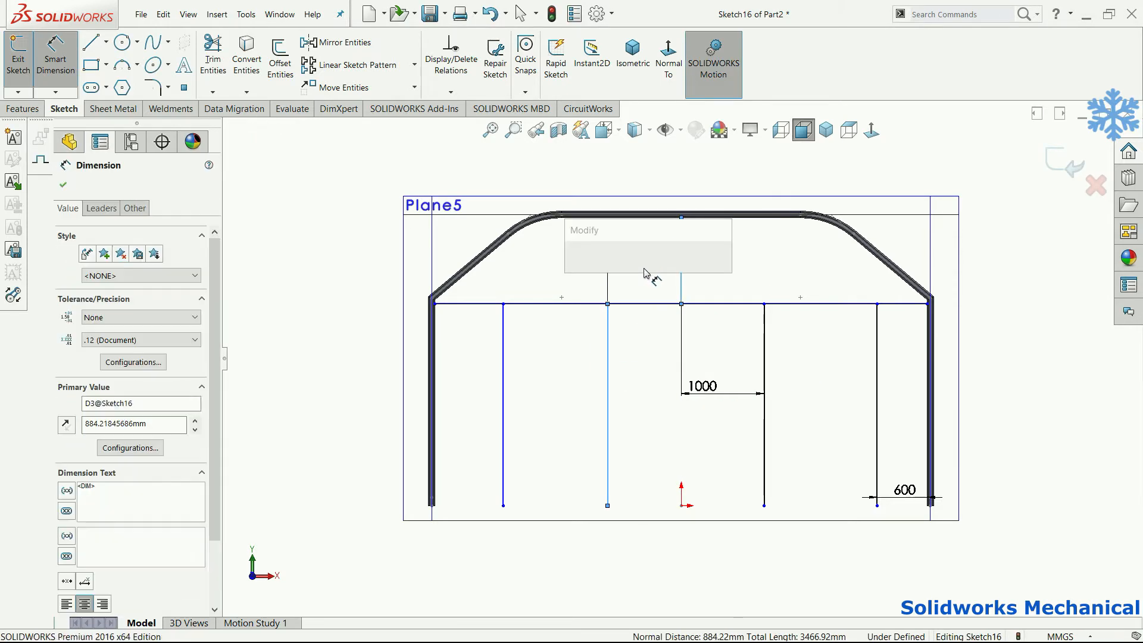
text(1000)
key(Return)
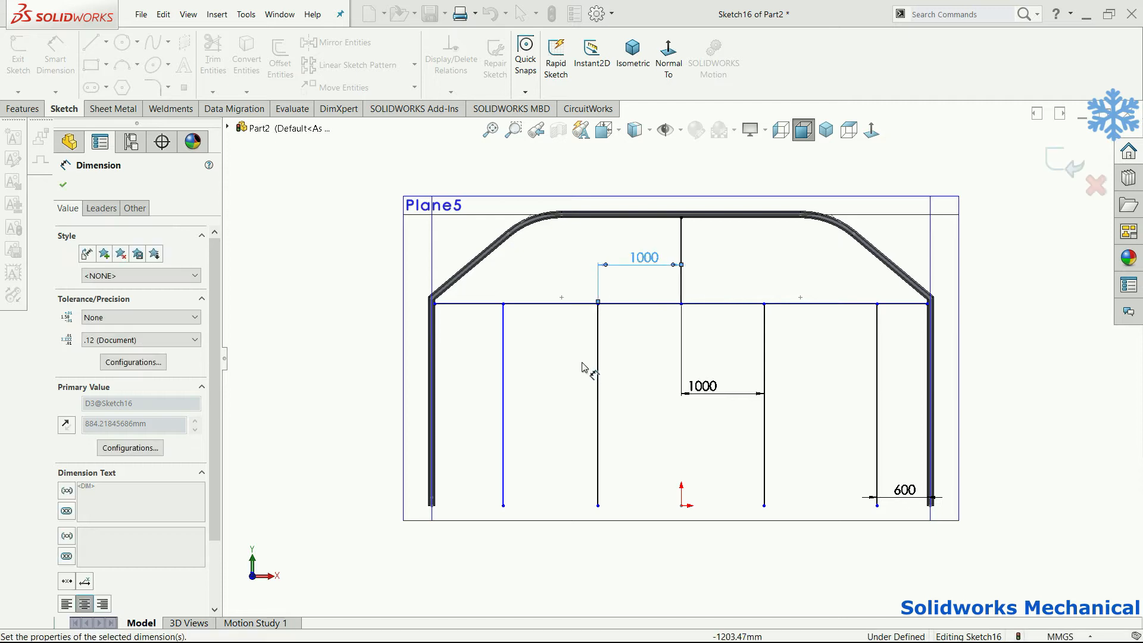
key(Escape)
Dimension the outer left vertical line 600 mm from the inner edge of the left post.
click(598, 342)
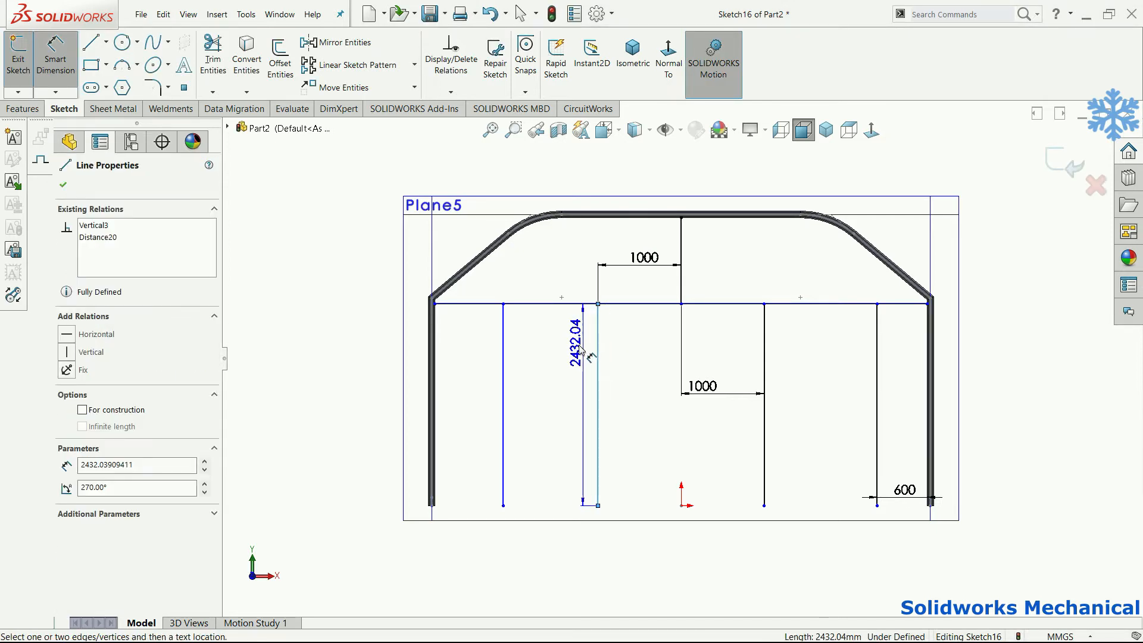
key(Escape)
scroll(457, 327, down, 10)
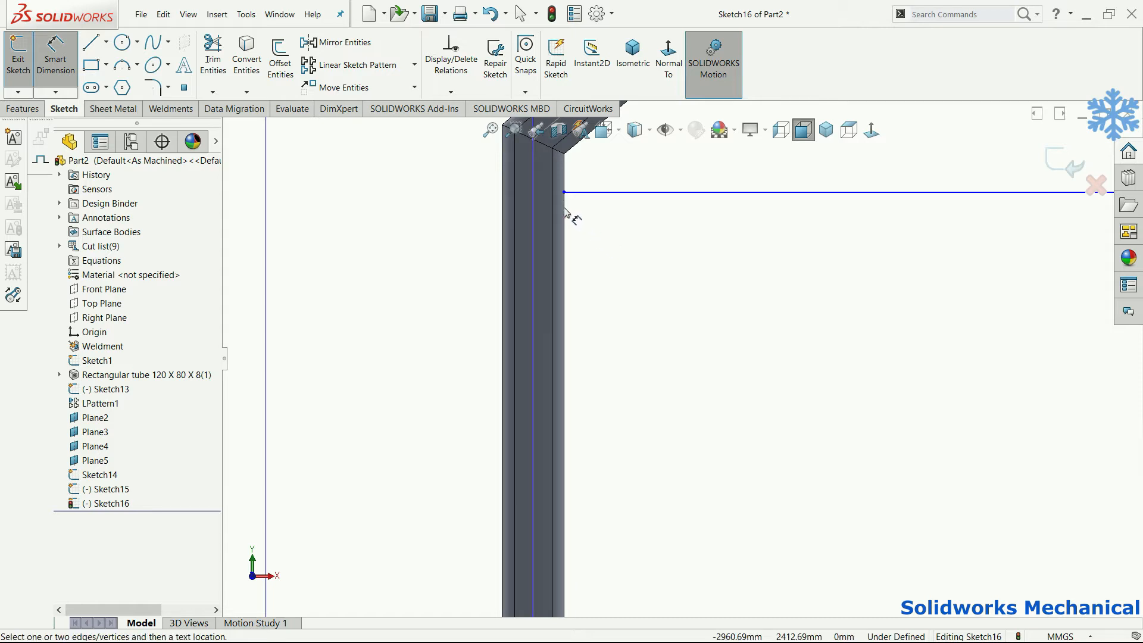
click(568, 221)
scroll(685, 286, up, 3)
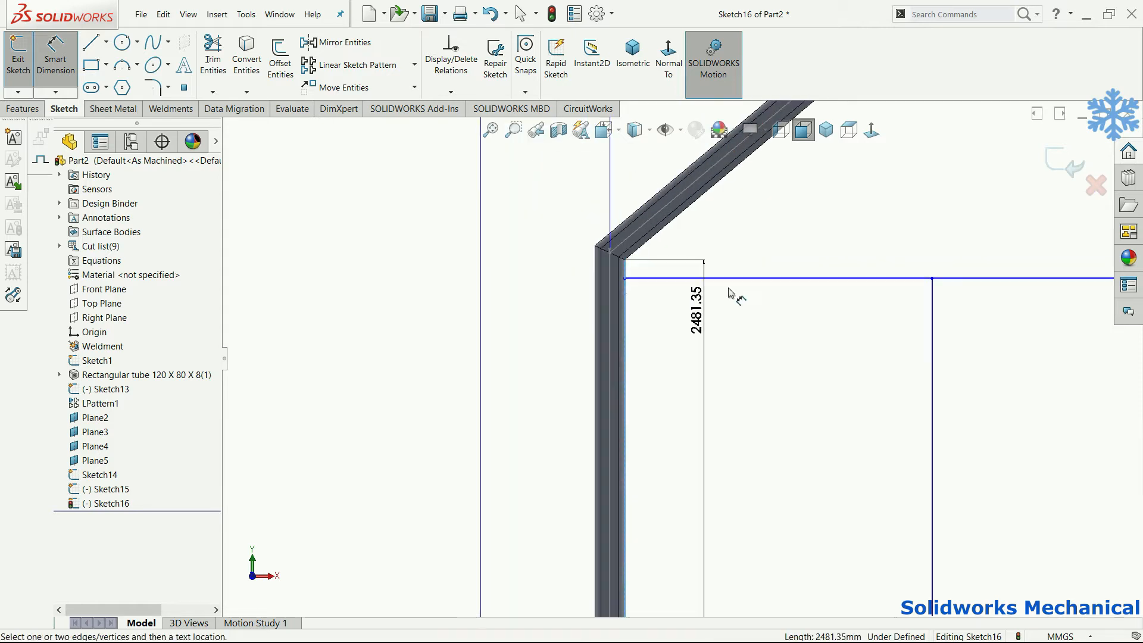
click(932, 316)
click(819, 353)
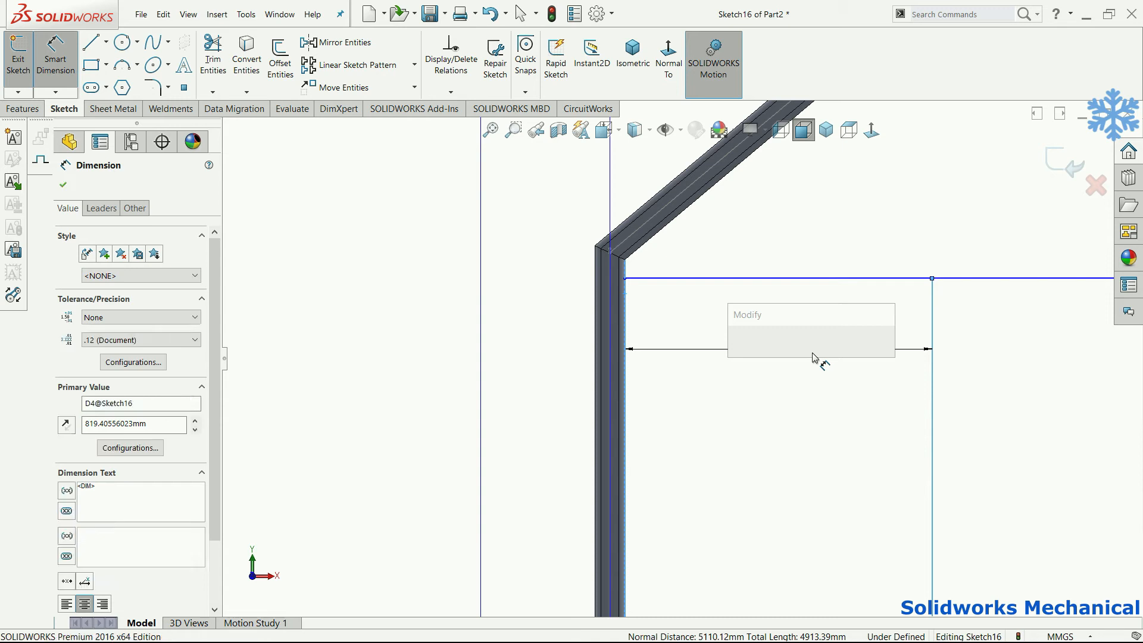
text(600)
key(Return)
key(f)
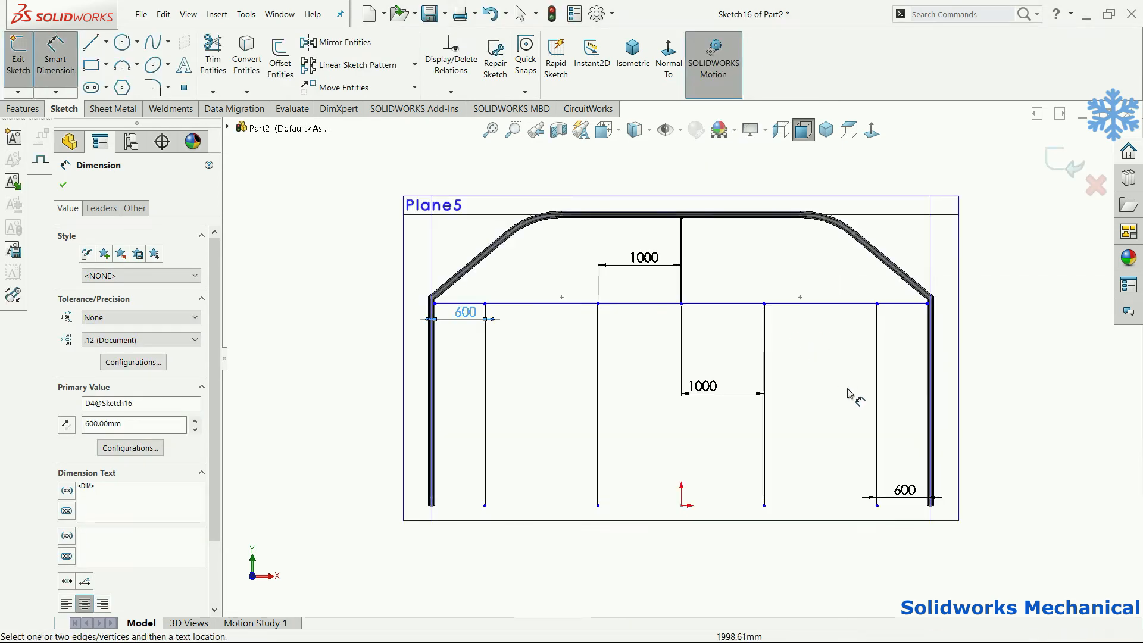
Dimension the vertical distance from the horizontal line to the bottom end of the inner left vertical line as 2400 mm.
click(637, 305)
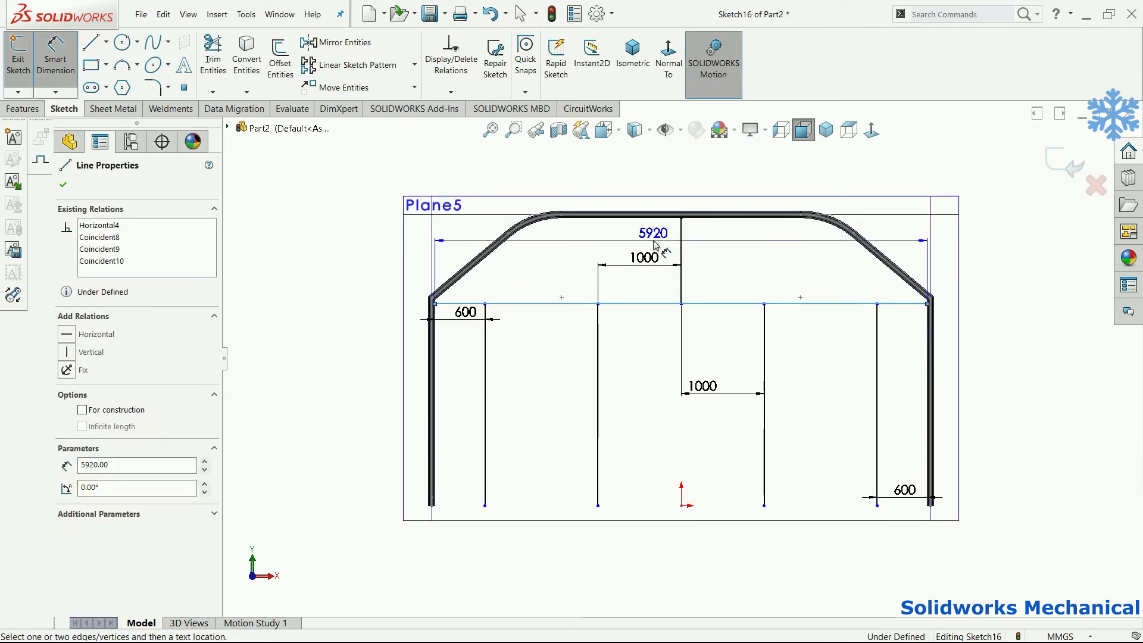
click(598, 506)
click(373, 440)
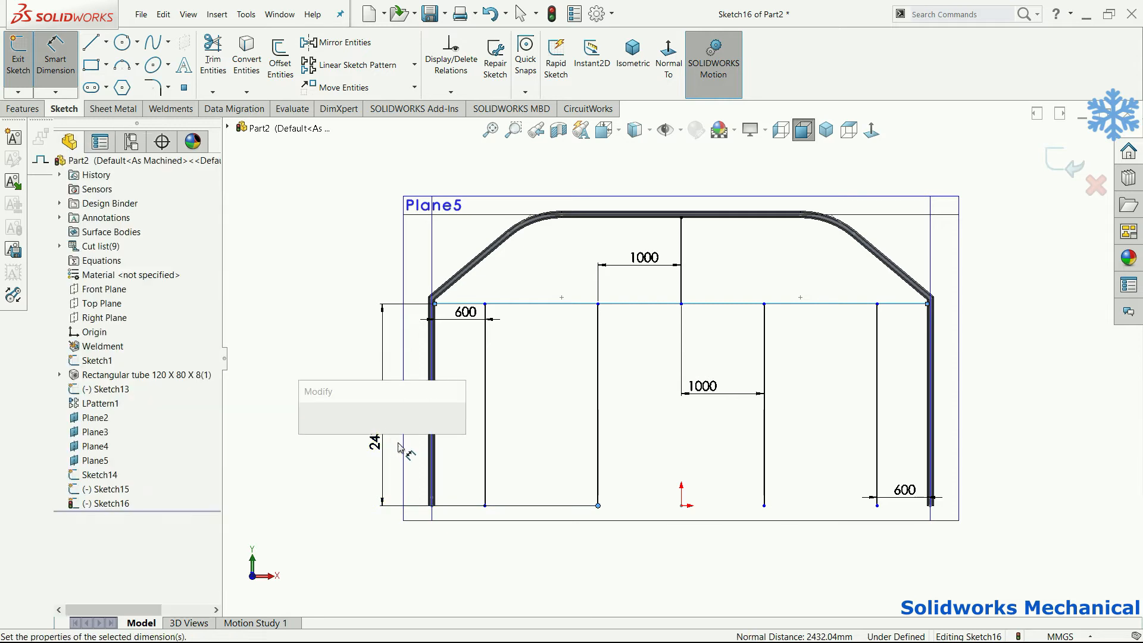
text(2400)
key(Return)
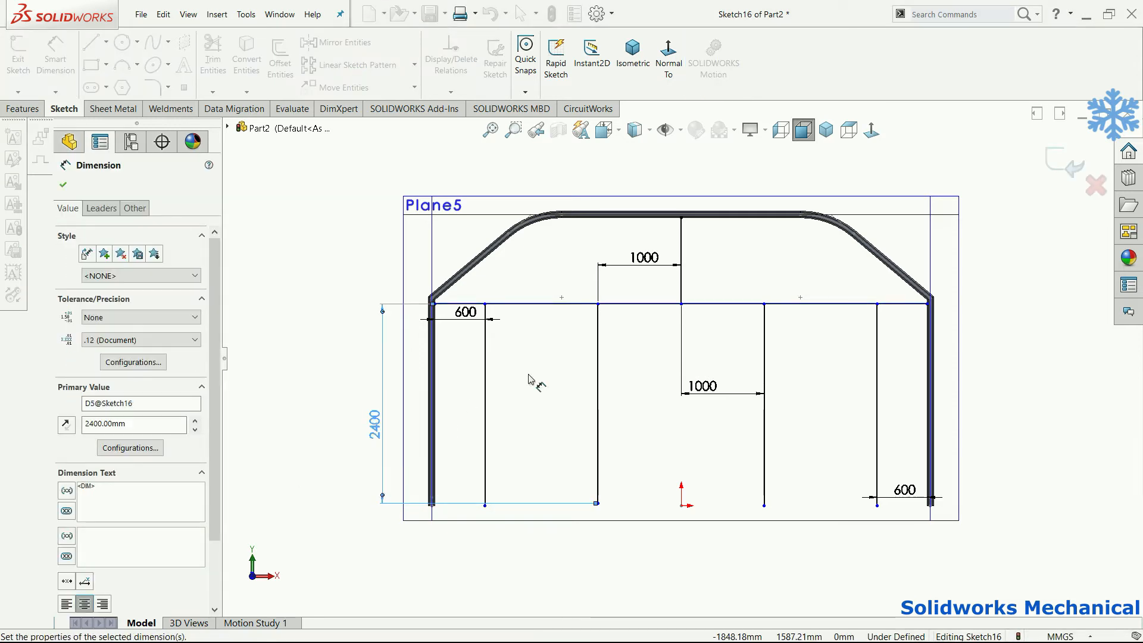
Add a horizontal relation between the left post's base point and the bottom endpoint of the outer left vertical line.
scroll(470, 506, up, 5)
key(Escape)
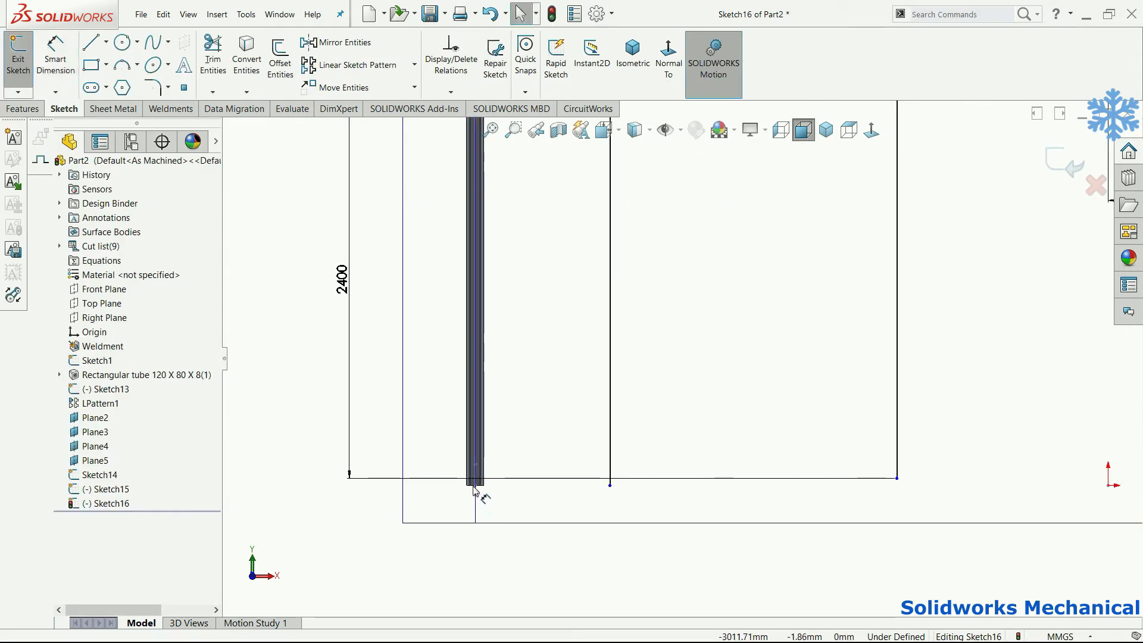
click(485, 492)
ctrl+click(609, 485)
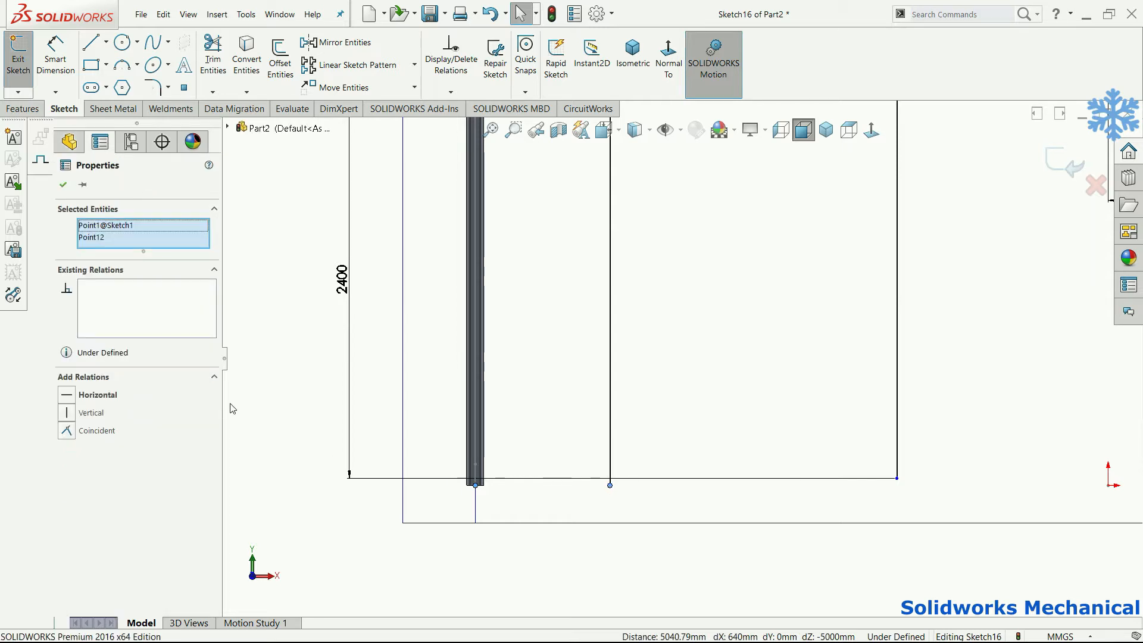
Align the bottom endpoints of all four lower vertical lines with the origin using a horizontal relation.
click(609, 486)
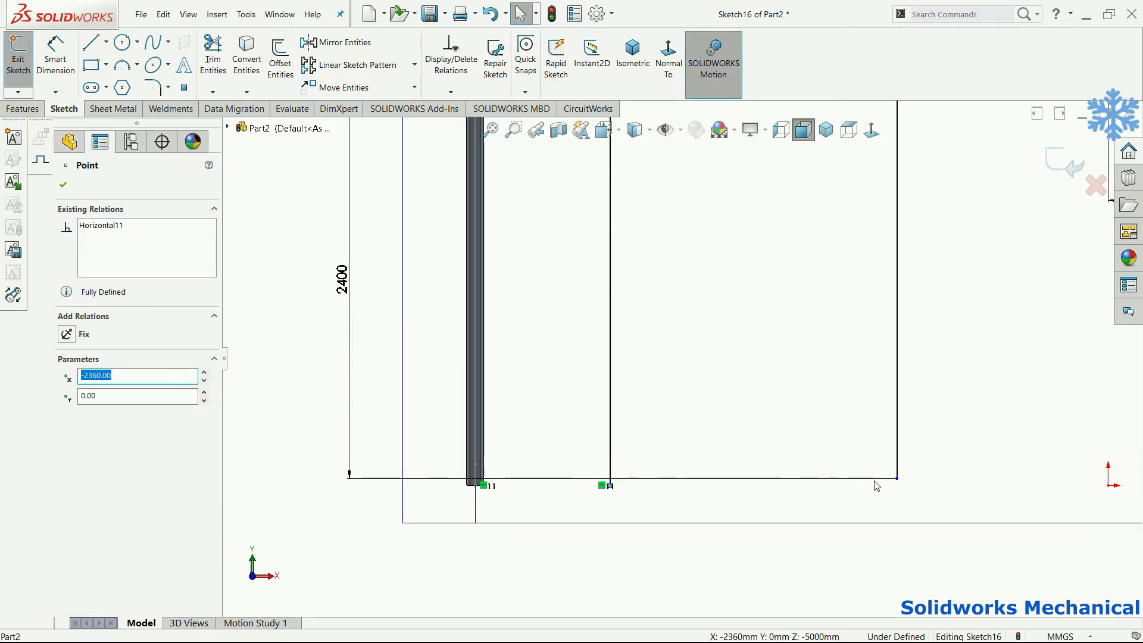
ctrl+click(901, 485)
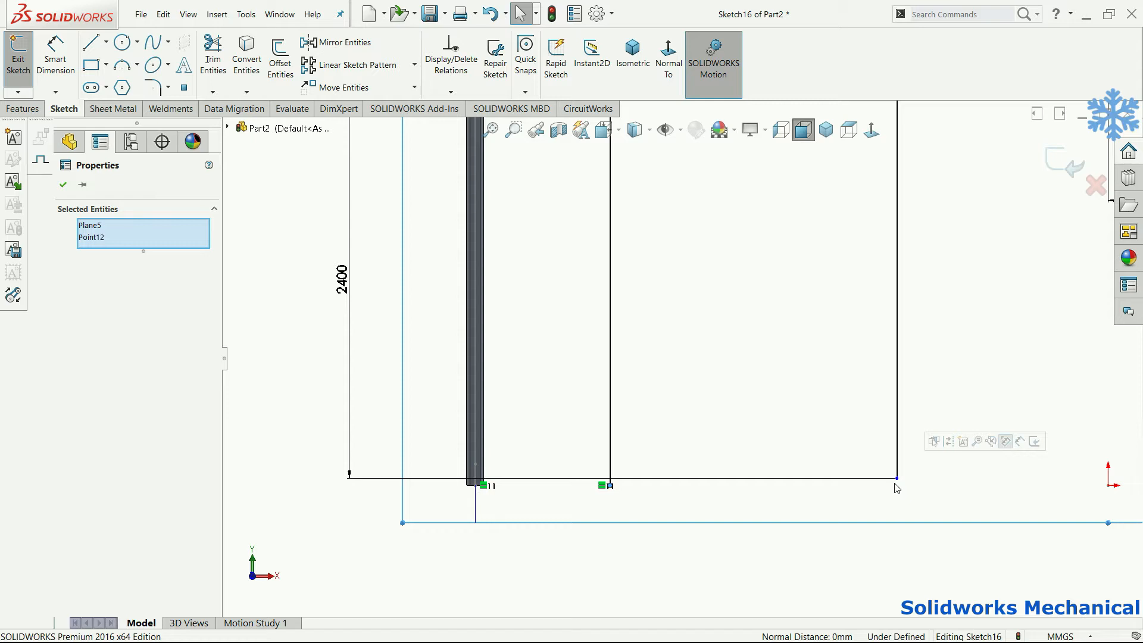
key(Escape)
click(897, 478)
ctrl+click(610, 486)
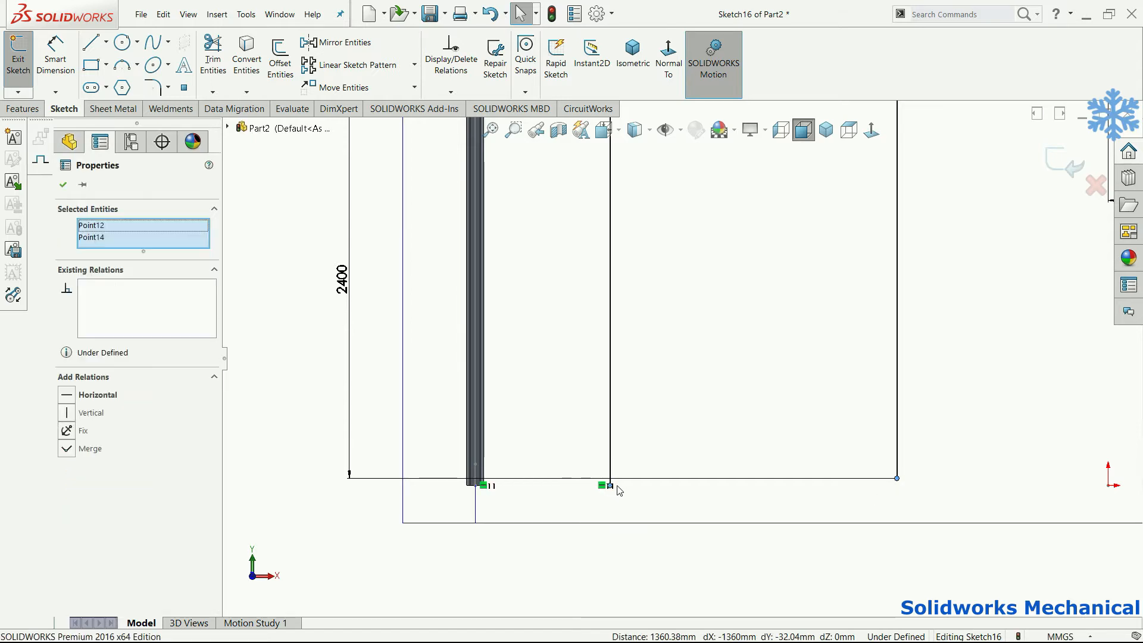
scroll(864, 474, up, 4)
ctrl+click(888, 420)
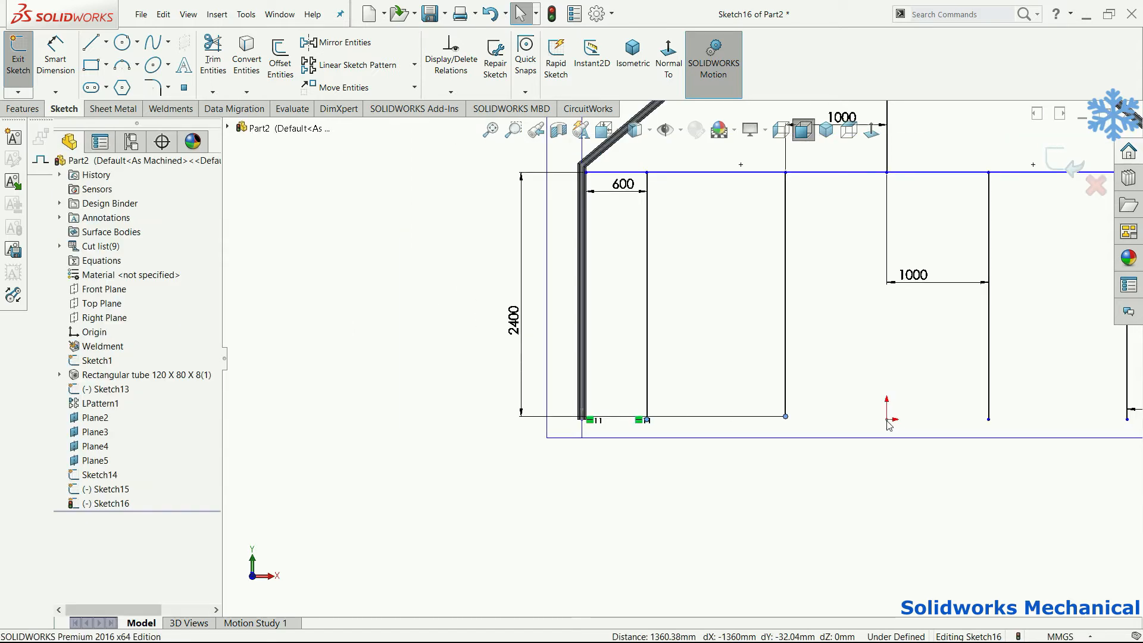
ctrl+click(990, 420)
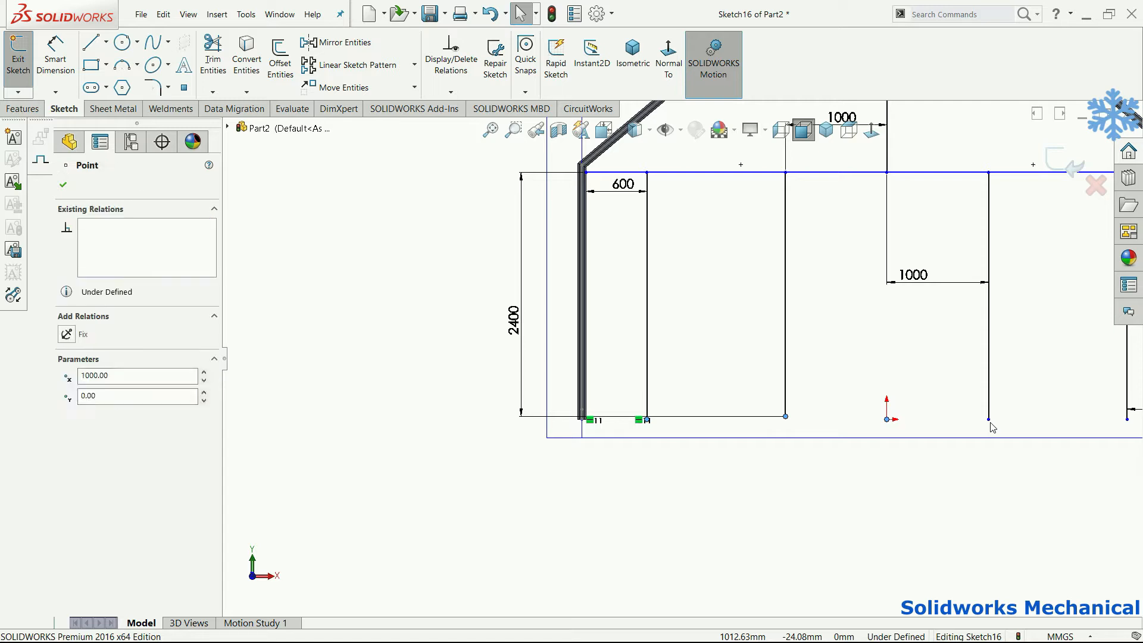
ctrl+click(1127, 421)
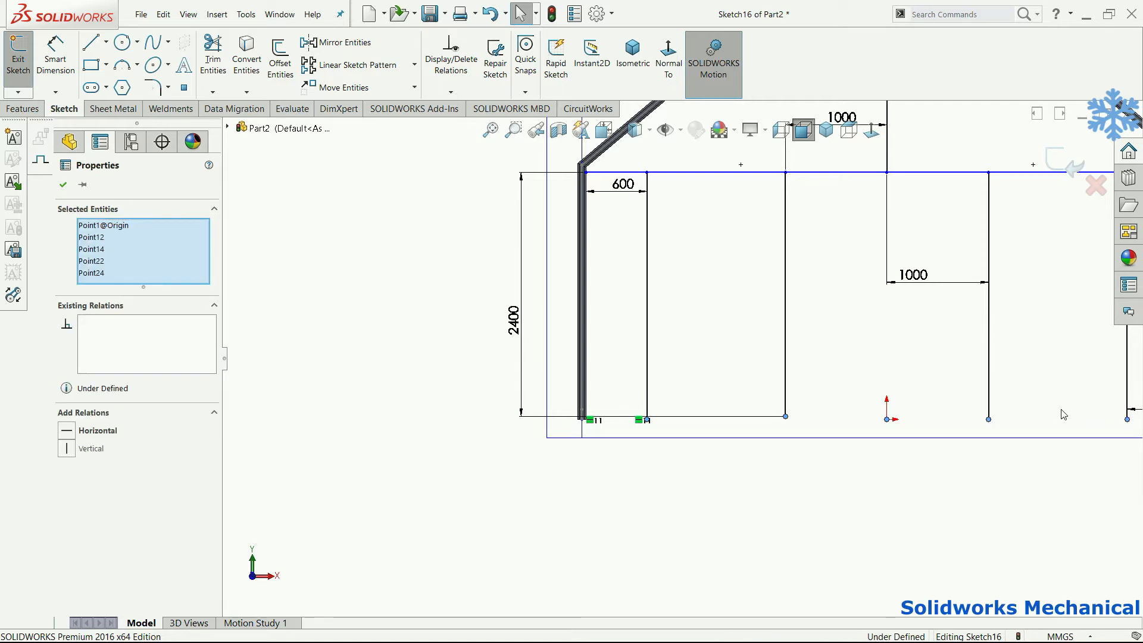
key(f)
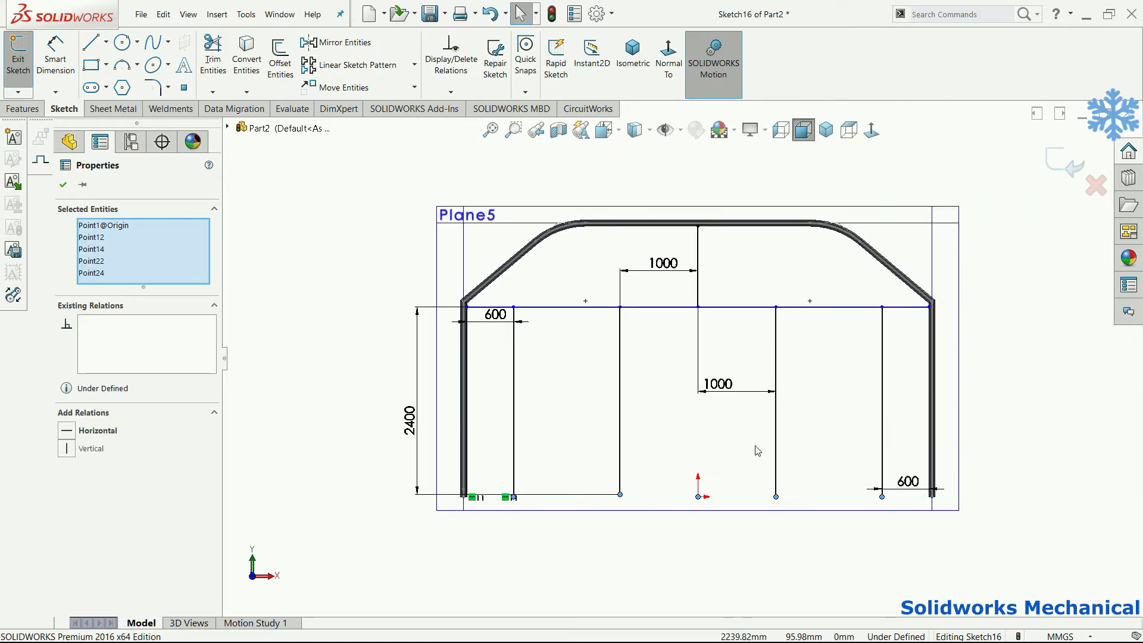
click(82, 435)
click(654, 335)
Move the top endpoints of the two left vertical lines down onto the horizontal line.
scroll(539, 277, down, 5)
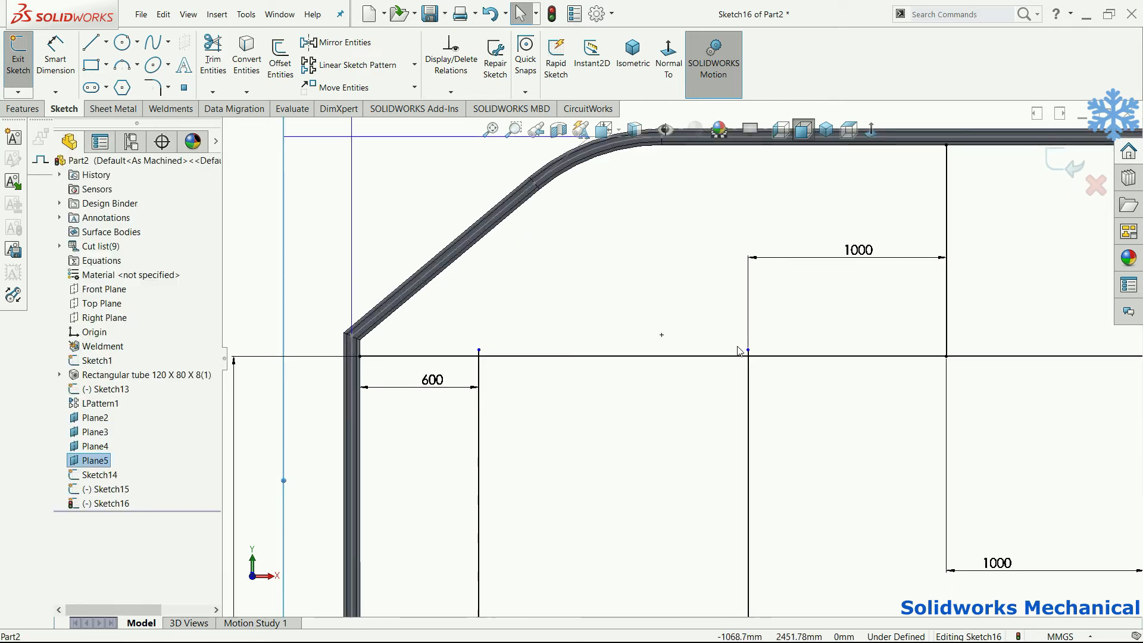
mouse_move(749, 351)
mouse_down()
mouse_move(749, 376)
mouse_move(748, 356)
mouse_up()
mouse_move(480, 352)
mouse_down()
mouse_move(480, 386)
mouse_move(479, 357)
mouse_up()
click(577, 388)
key(f)
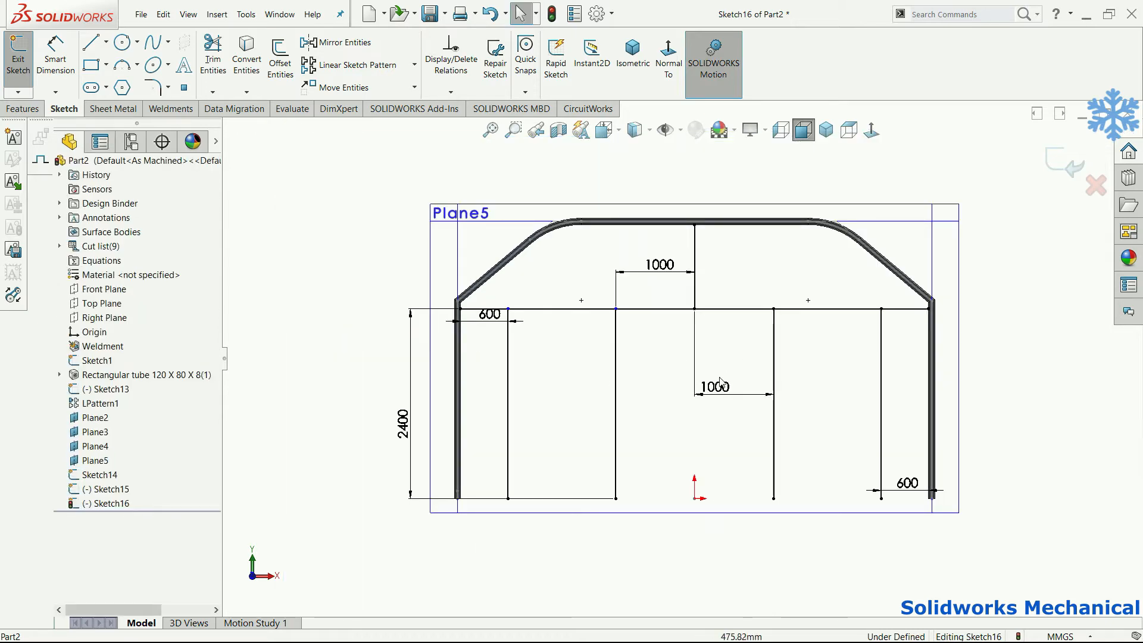
Exit the end-wall sketch and display the Front, Top and Right reference planes.
mouse_move(740, 388)
middle_down()
mouse_move(727, 391)
mouse_move(752, 411)
middle_up()
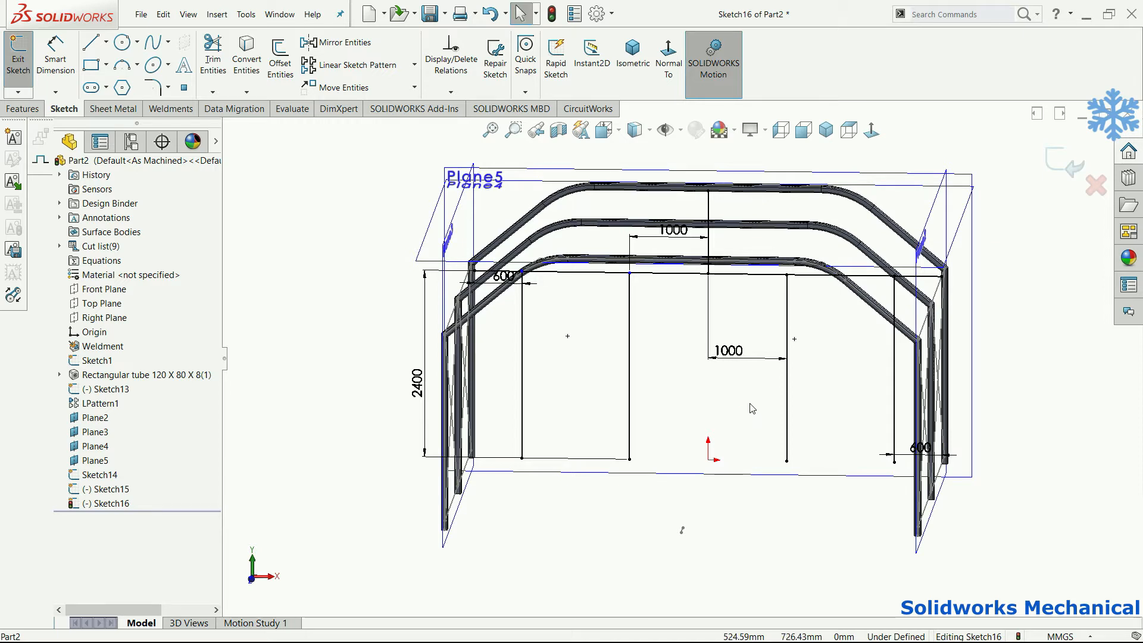
mouse_move(797, 388)
middle_down()
mouse_move(854, 365)
mouse_move(799, 352)
middle_up()
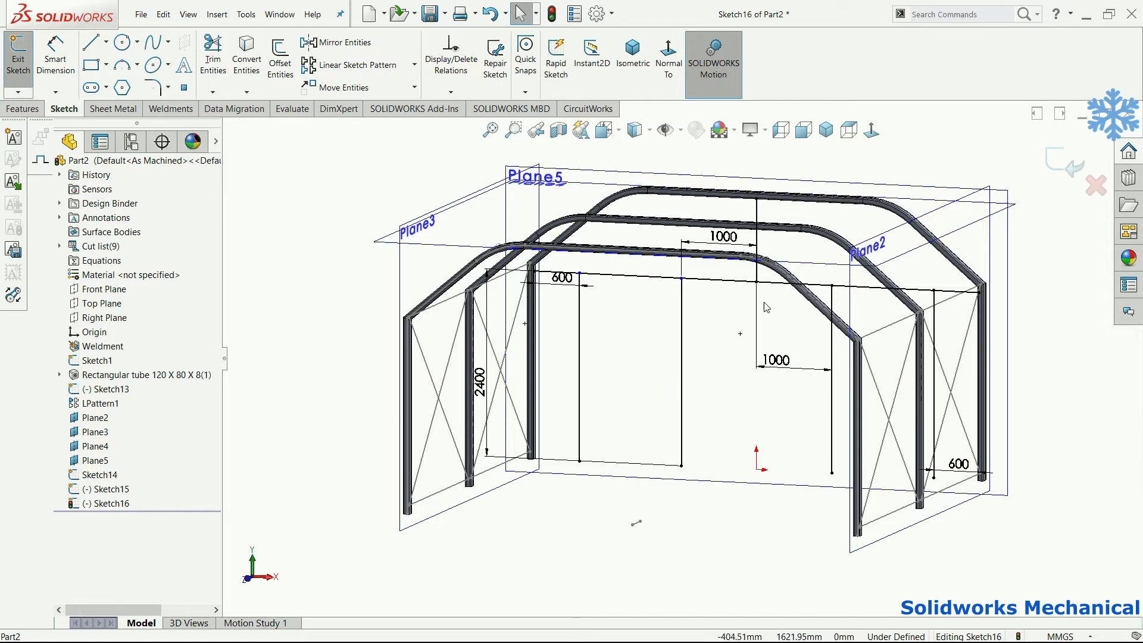
mouse_move(827, 364)
middle_down()
mouse_move(810, 401)
mouse_move(613, 368)
middle_up()
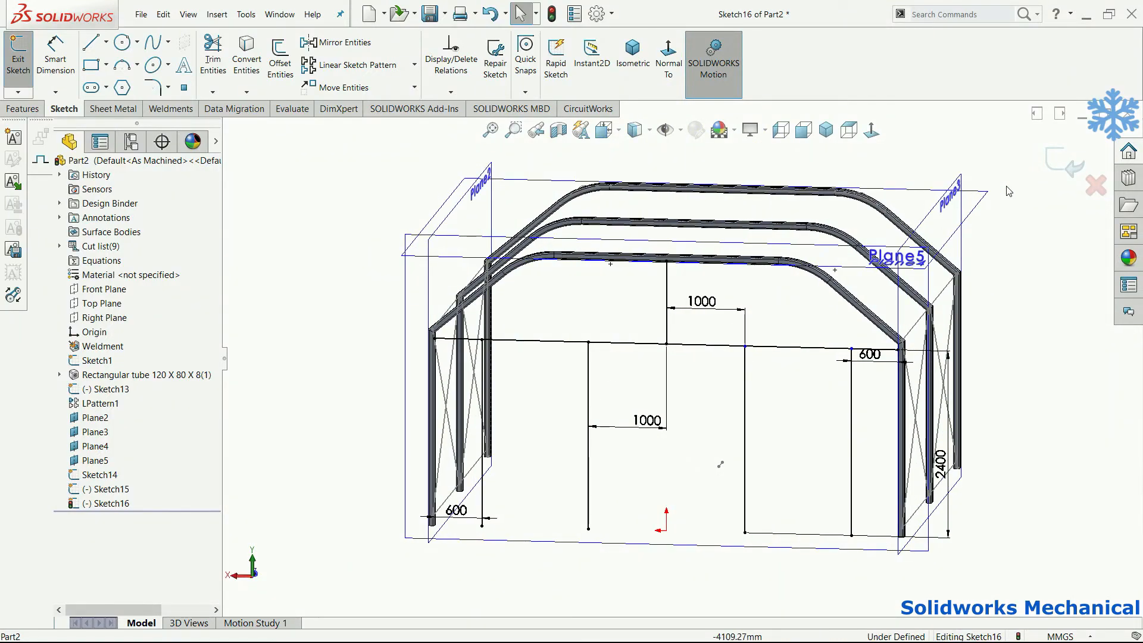
click(1051, 162)
mouse_move(963, 330)
middle_down()
mouse_move(898, 332)
mouse_move(759, 375)
mouse_move(701, 375)
mouse_move(765, 288)
mouse_move(709, 312)
mouse_move(610, 303)
middle_up()
scroll(854, 215, up, 5)
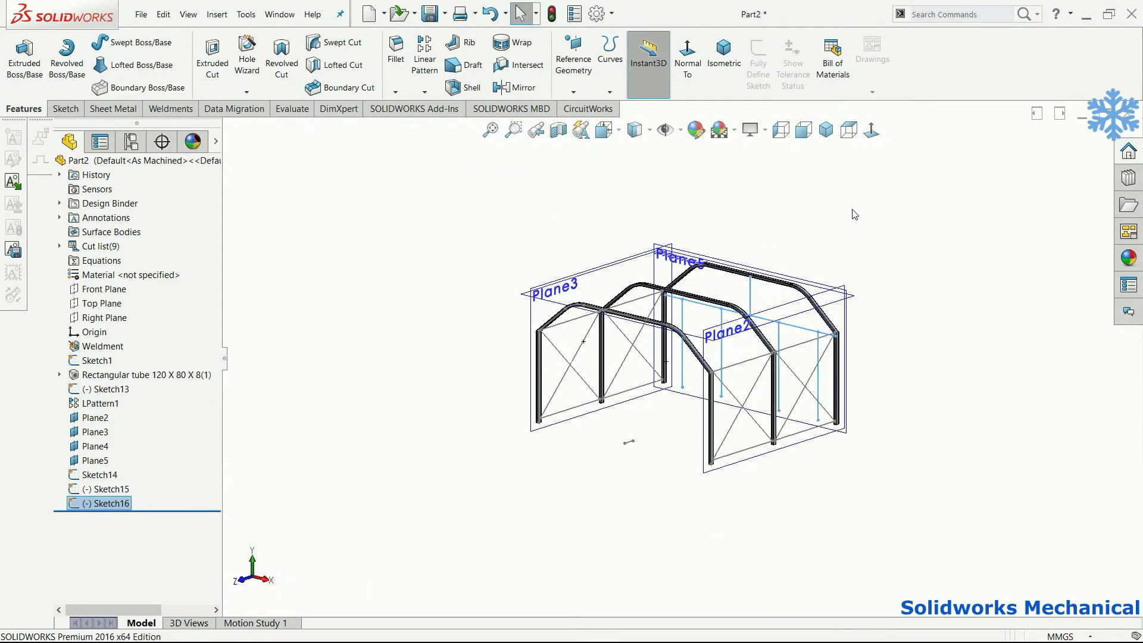
click(680, 132)
click(690, 156)
middle_drag(902, 215, 656, 250)
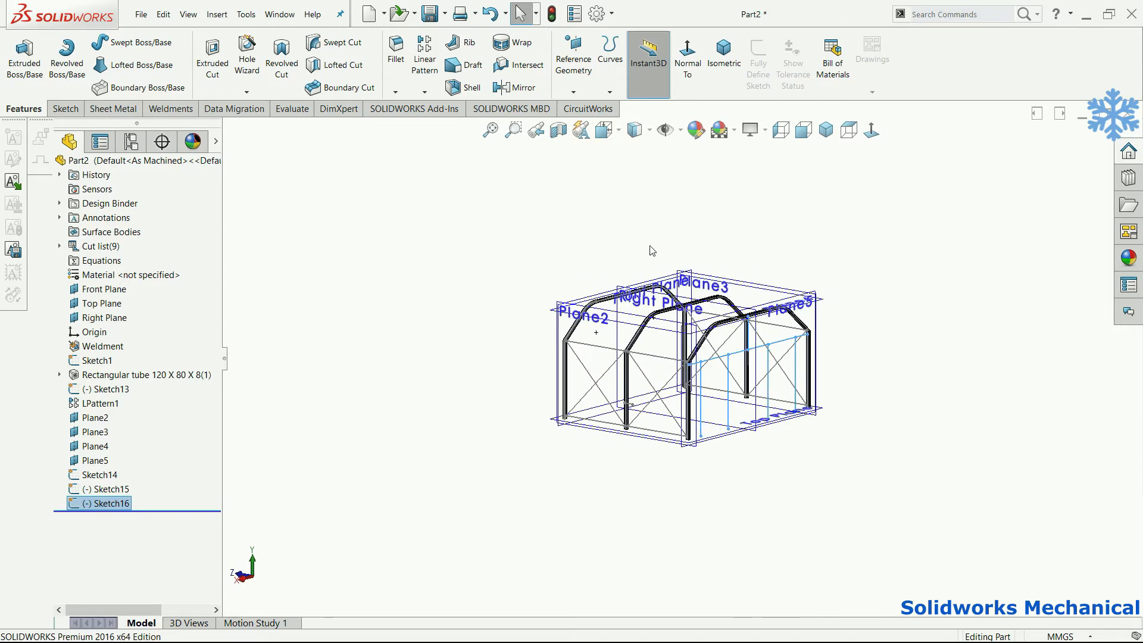
Start a new sketch on Plane4 above the arched frames.
scroll(650, 301, down, 5)
click(663, 316)
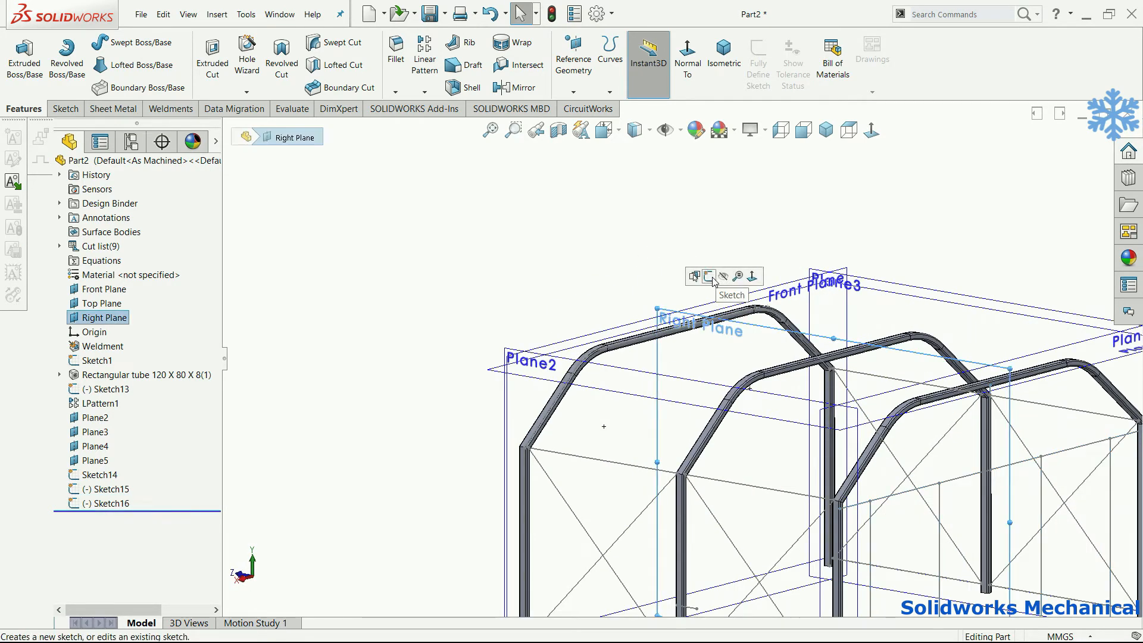
middle_drag(607, 305, 573, 337)
click(493, 412)
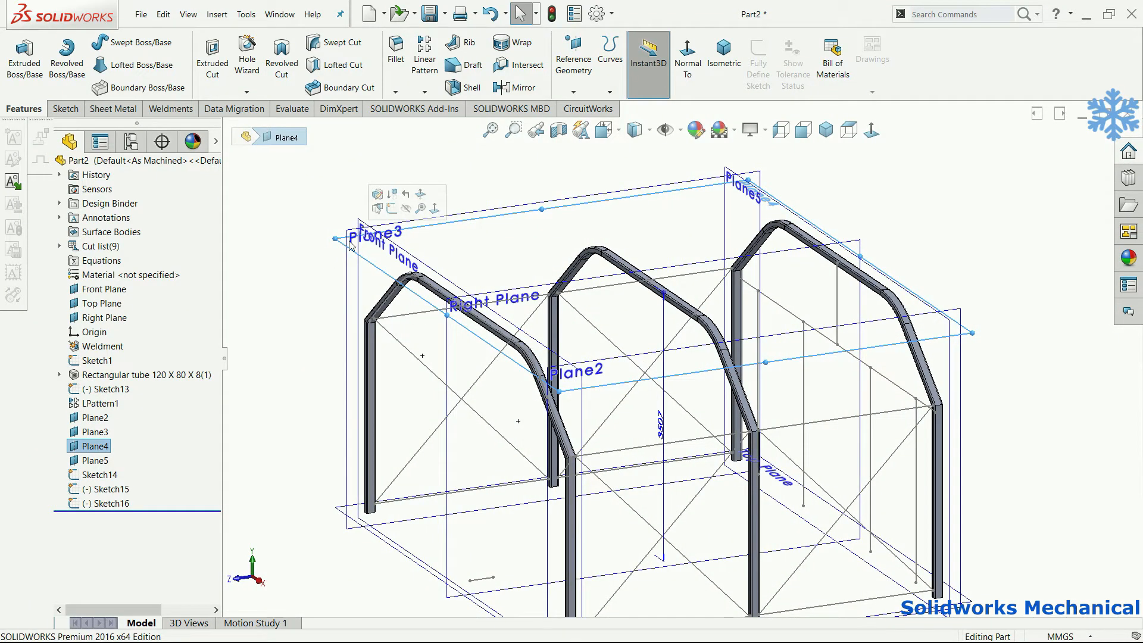
click(391, 208)
click(849, 130)
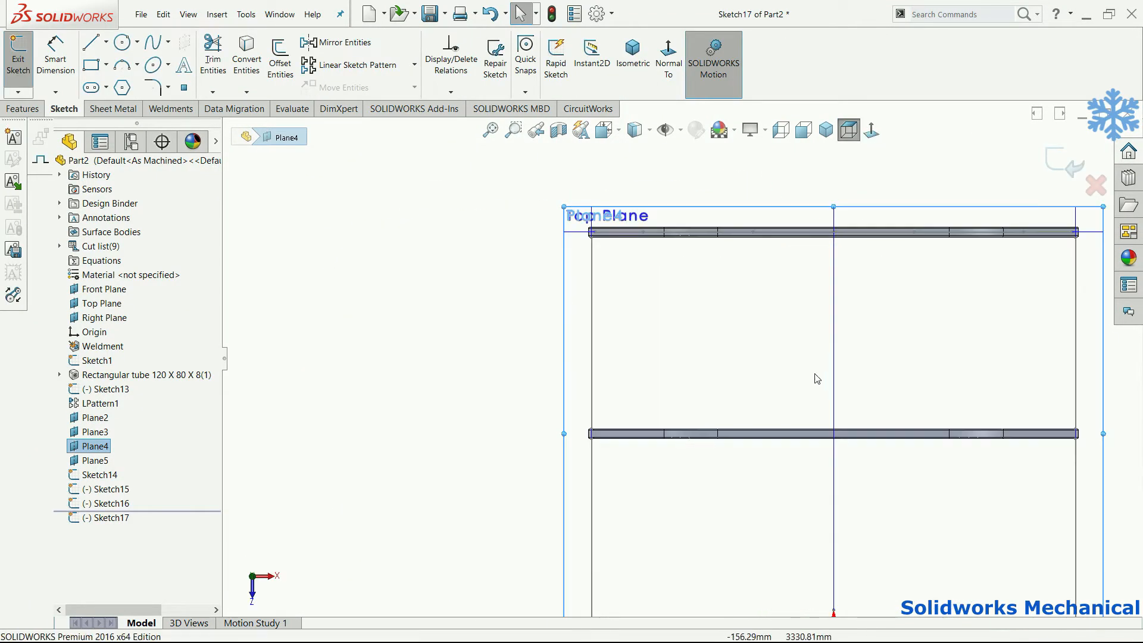
Draw a vertical centre line from the inner edge of the frame at the origin to the facing edge of the middle frame.
key(l)
scroll(774, 523, down, 8)
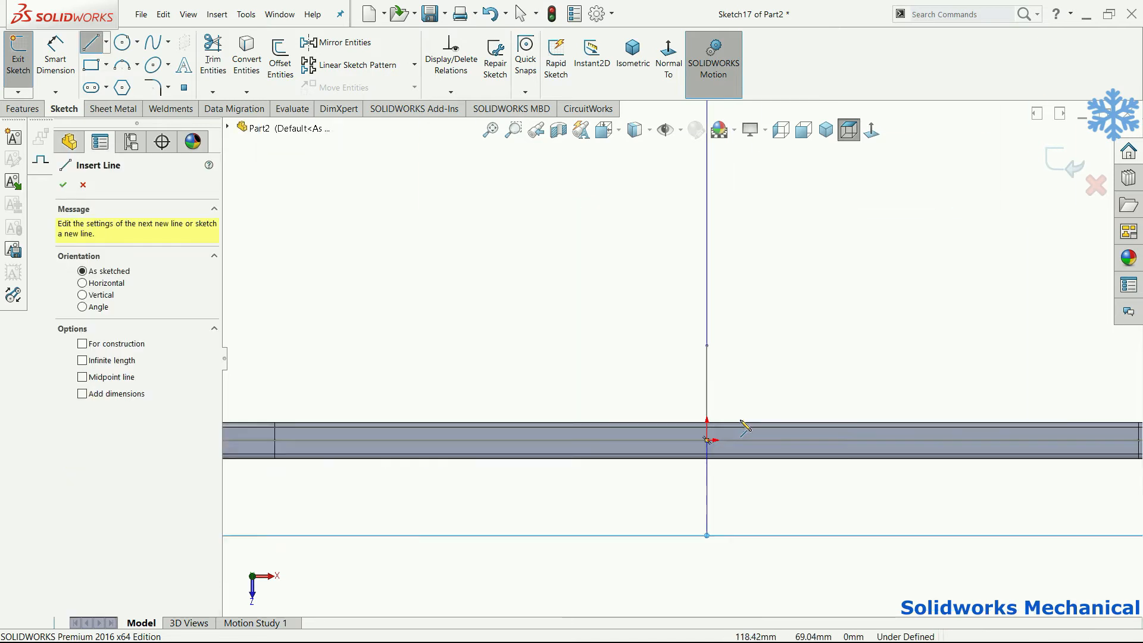
click(707, 421)
scroll(691, 309, up, 6)
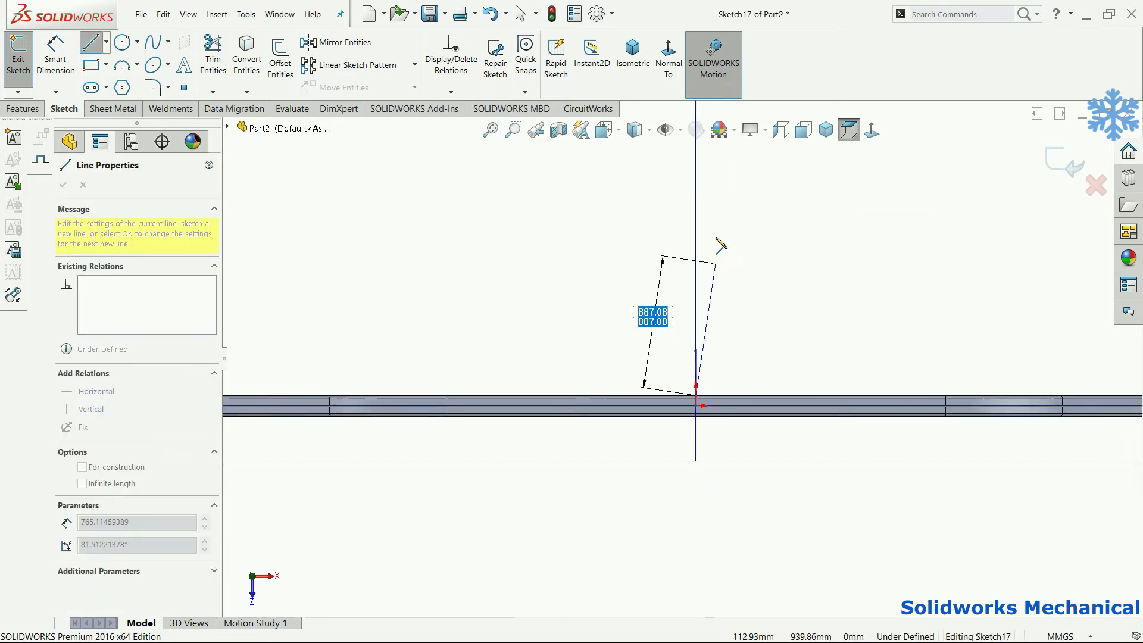
scroll(685, 250, down, 5)
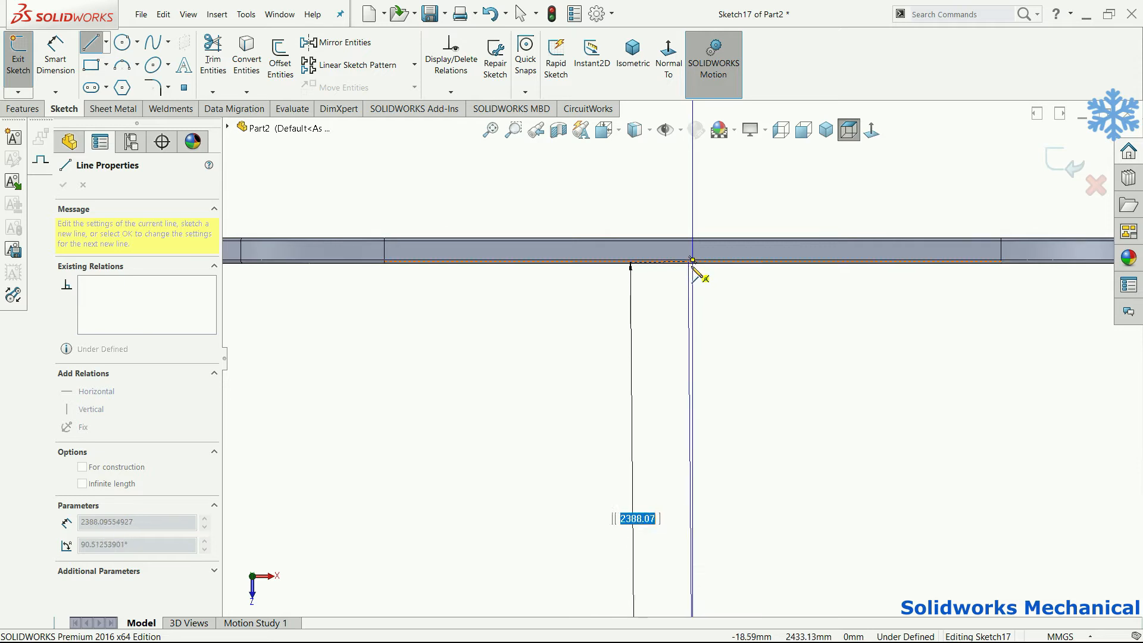
click(694, 264)
key(Escape)
Draw a second vertical centre line from the middle frame's far edge to the inner edge of the rear frame.
key(l)
scroll(664, 312, up, 2)
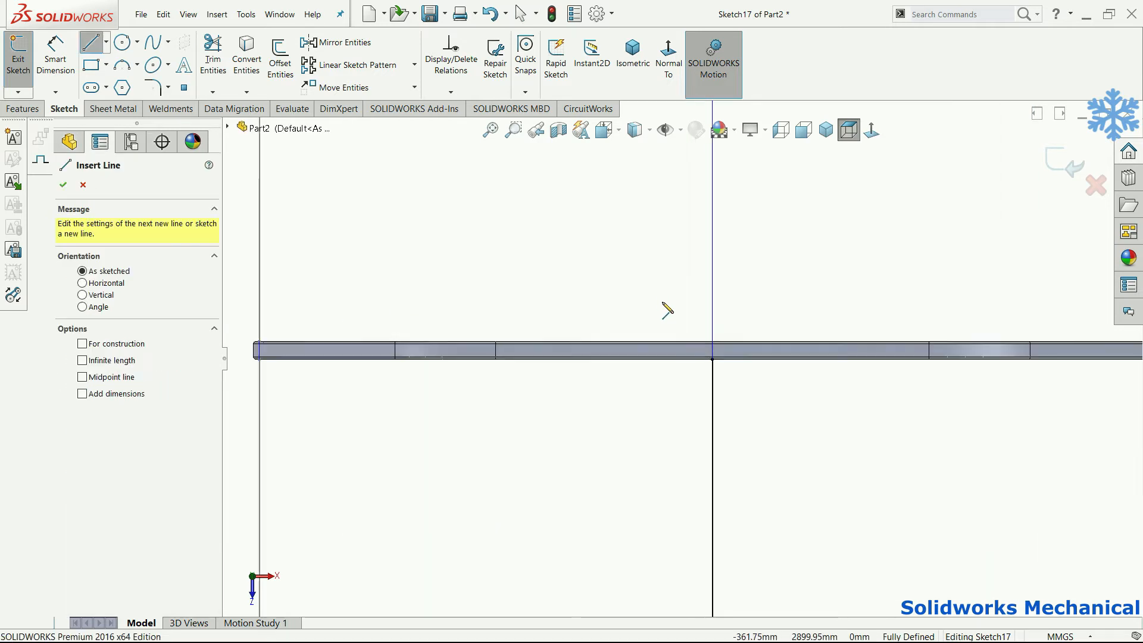
scroll(690, 301, down, 3)
click(760, 371)
scroll(722, 204, up, 3)
scroll(691, 173, down, 4)
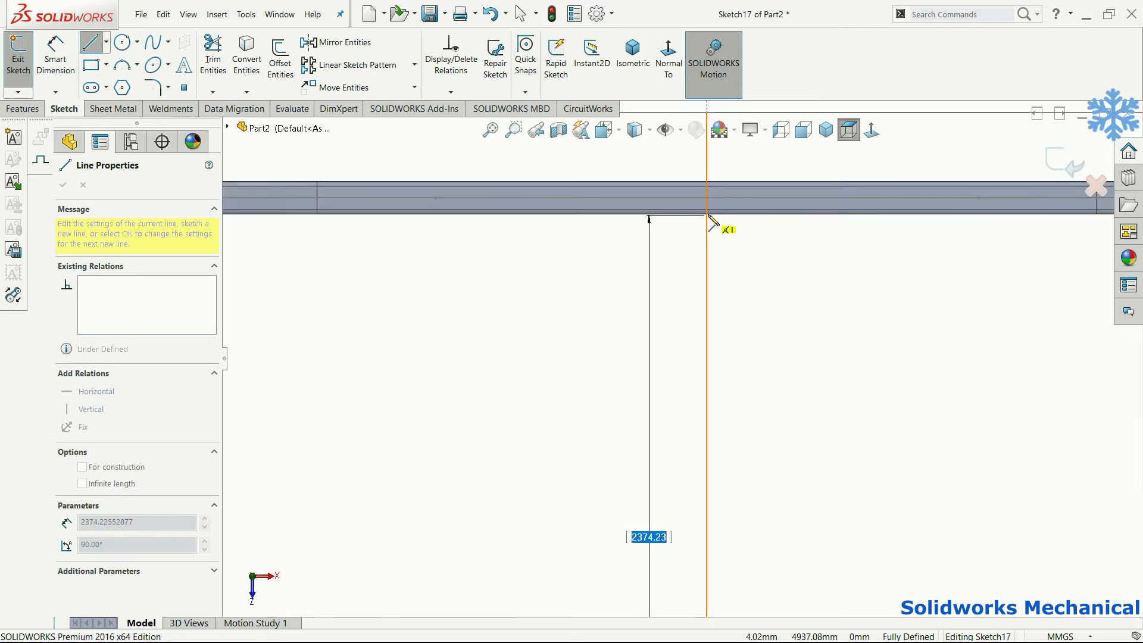
scroll(708, 226, down, 3)
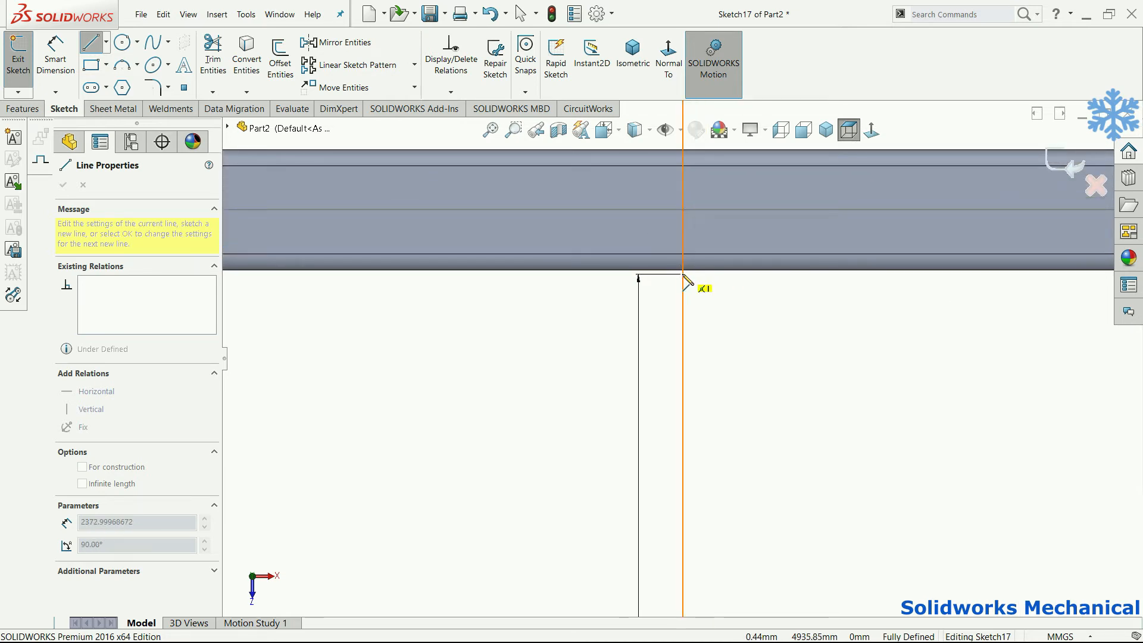
double_click(683, 275)
scroll(761, 331, up, 5)
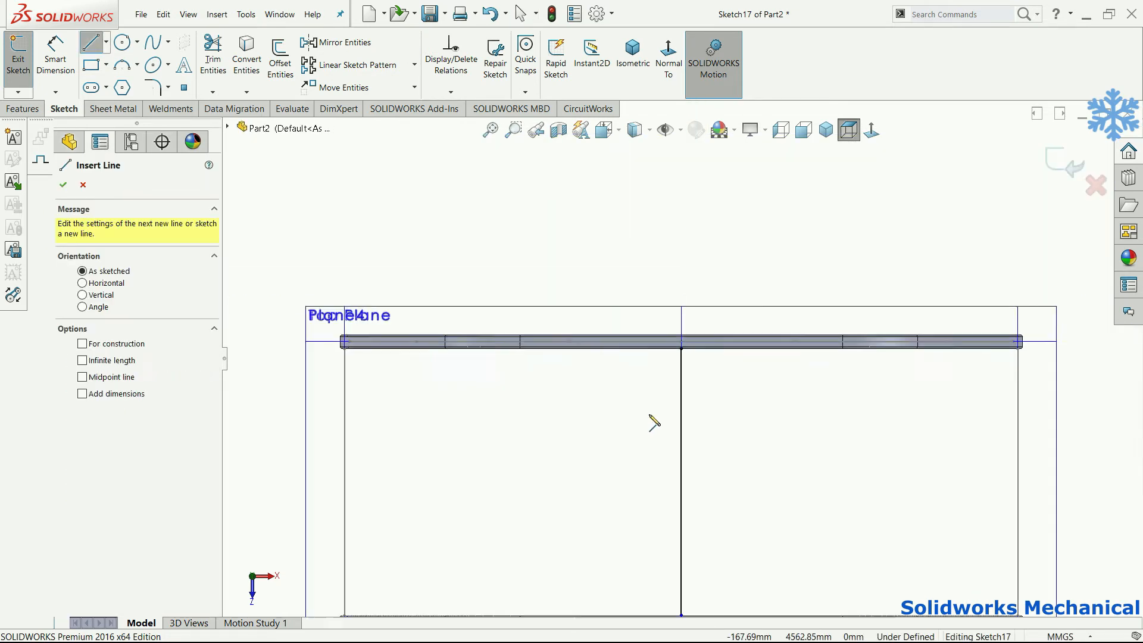
scroll(654, 423, up, 1)
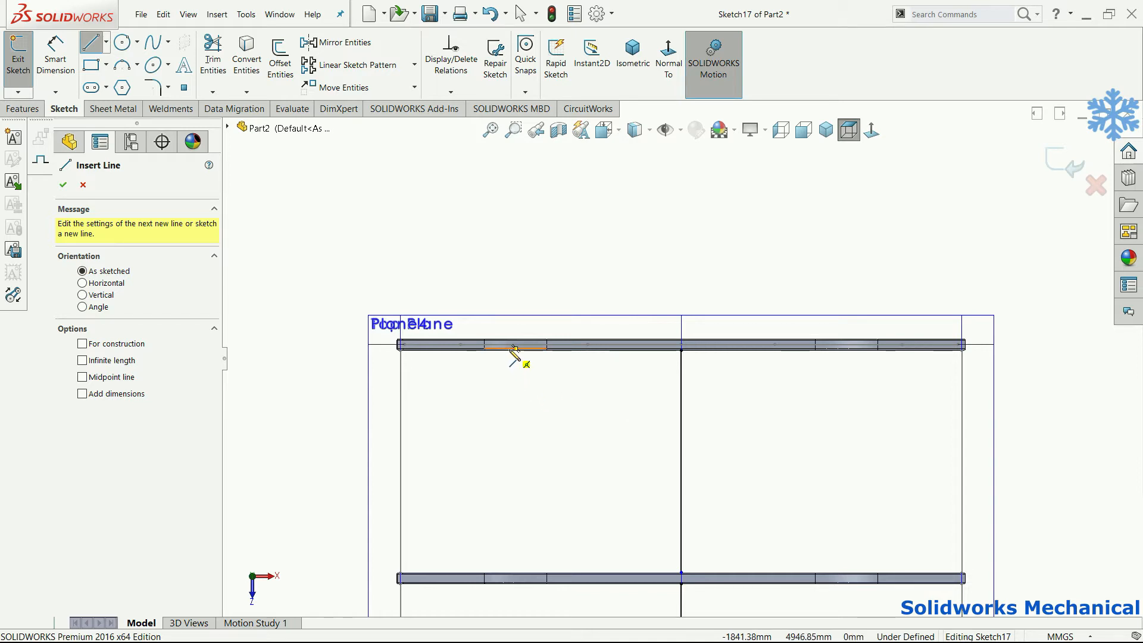
Draw a vertical line between the rear and middle frames, offset to the left of the centre line.
scroll(513, 350, down, 4)
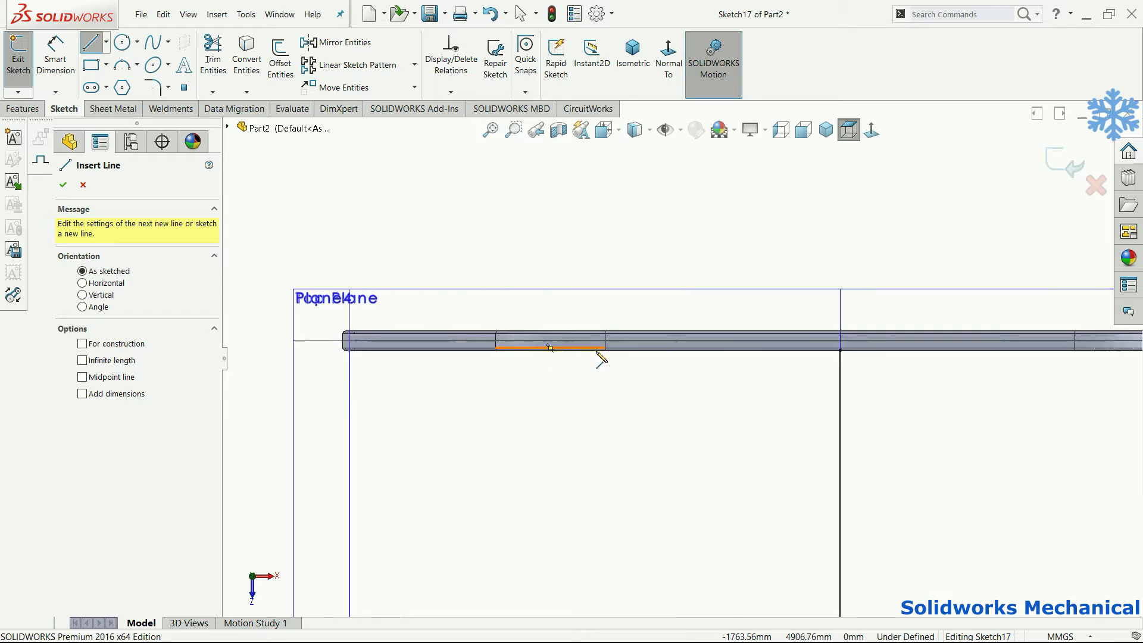
click(683, 348)
scroll(685, 524, up, 6)
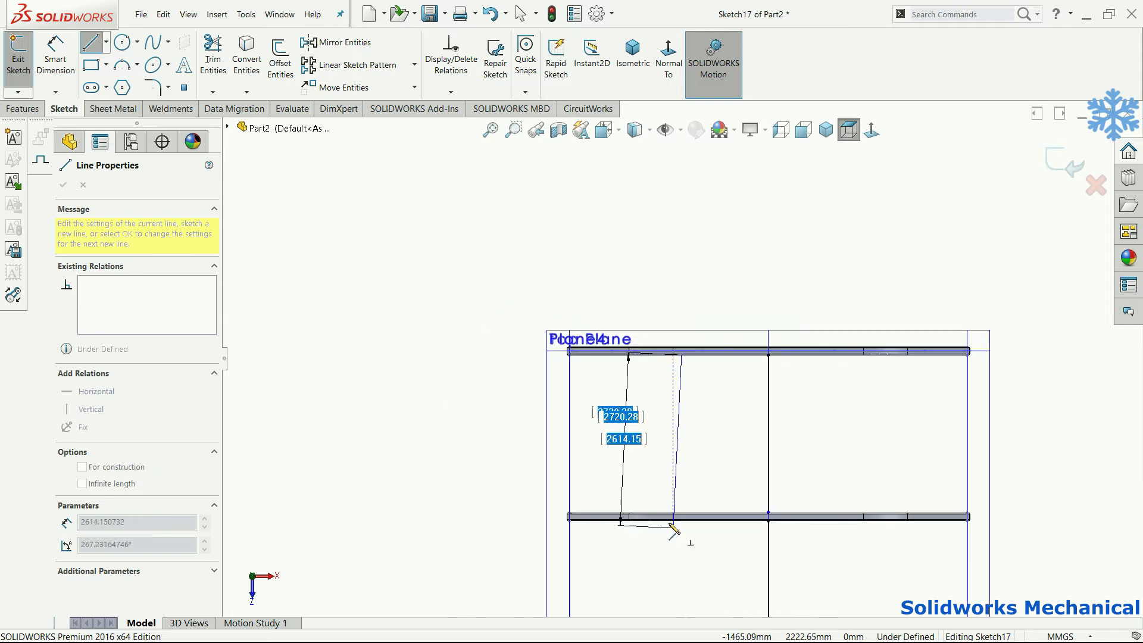
scroll(669, 524, down, 6)
click(665, 498)
Continue the left roof line with a vertical line from the middle frame's far edge to the inner edge of the origin frame.
scroll(655, 471, up, 4)
scroll(690, 444, down, 3)
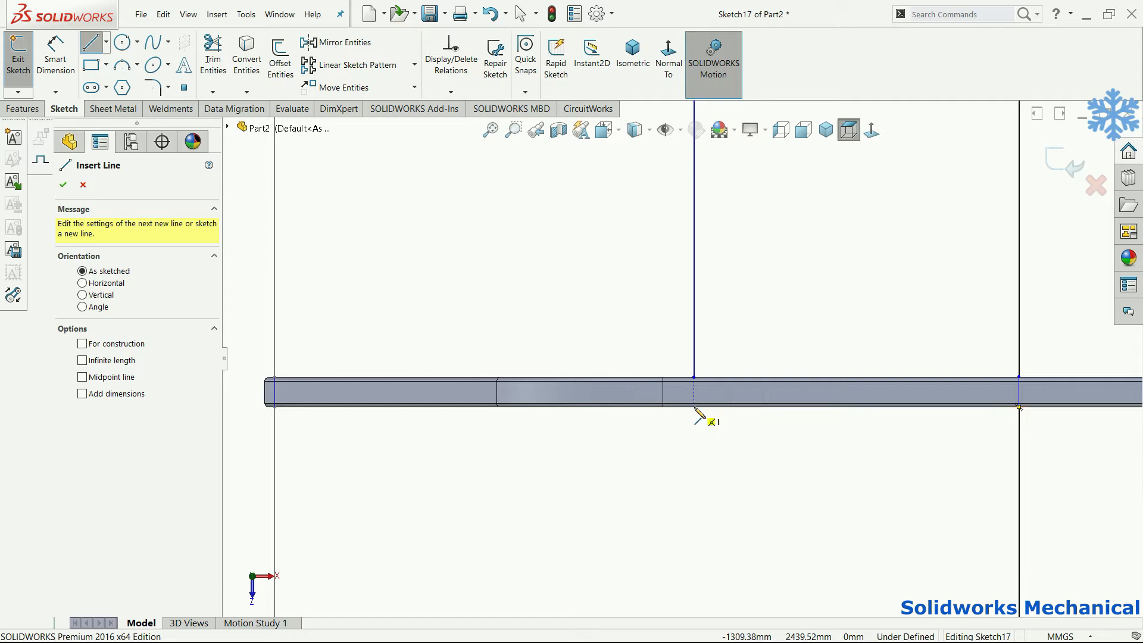
click(696, 410)
scroll(698, 428, up, 5)
scroll(700, 453, down, 5)
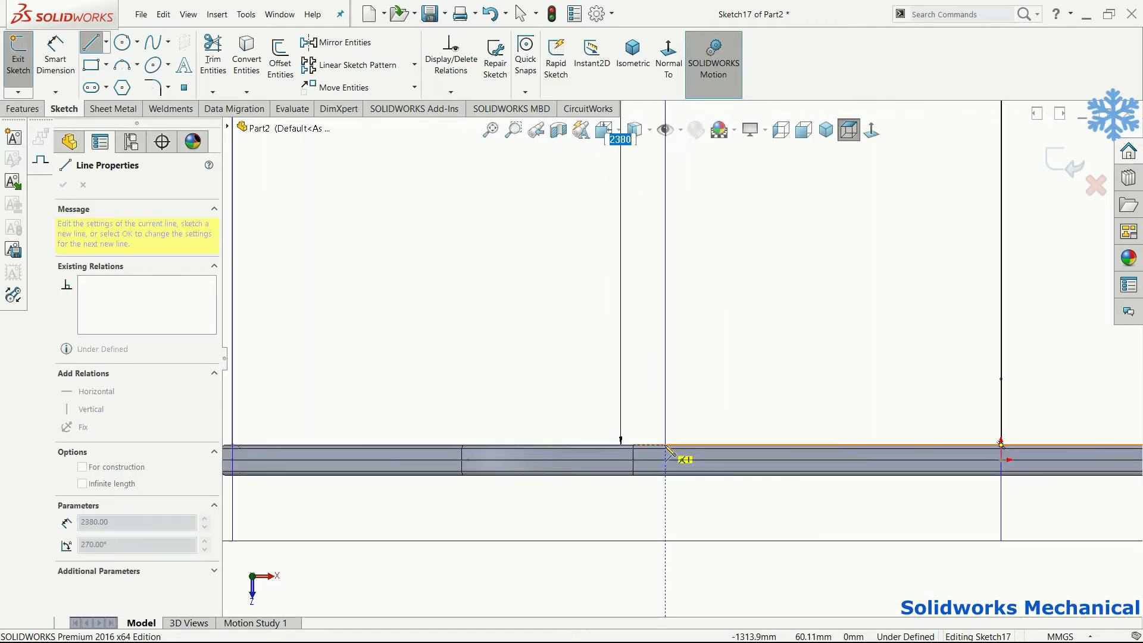
click(669, 446)
Draw a vertical line to the right of the centre line, spanning from the rear frame to the middle frame.
scroll(753, 396, up, 5)
scroll(764, 198, down, 5)
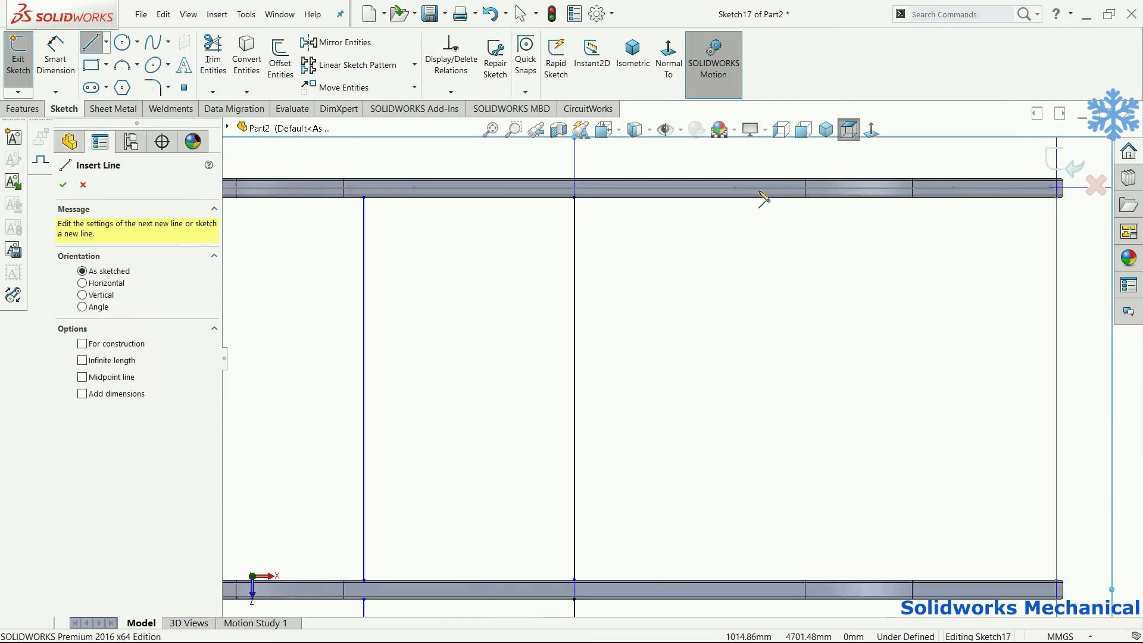
click(753, 196)
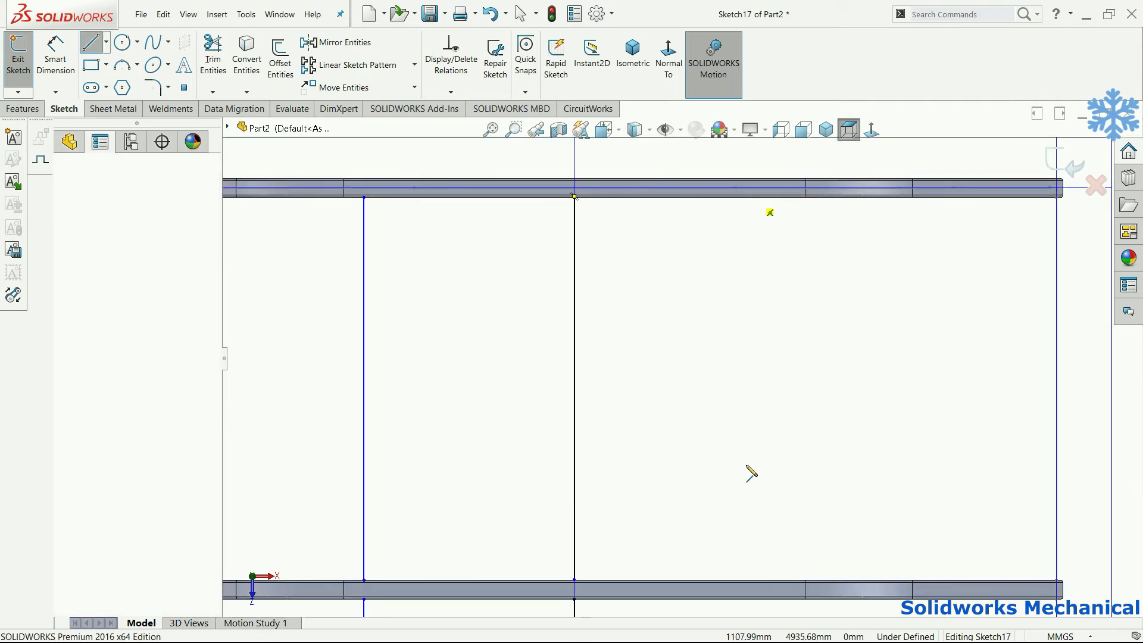
click(753, 579)
Continue the right roof line from the middle frame's far edge down to the inner edge of the origin frame.
scroll(753, 387, up, 5)
scroll(719, 510, down, 5)
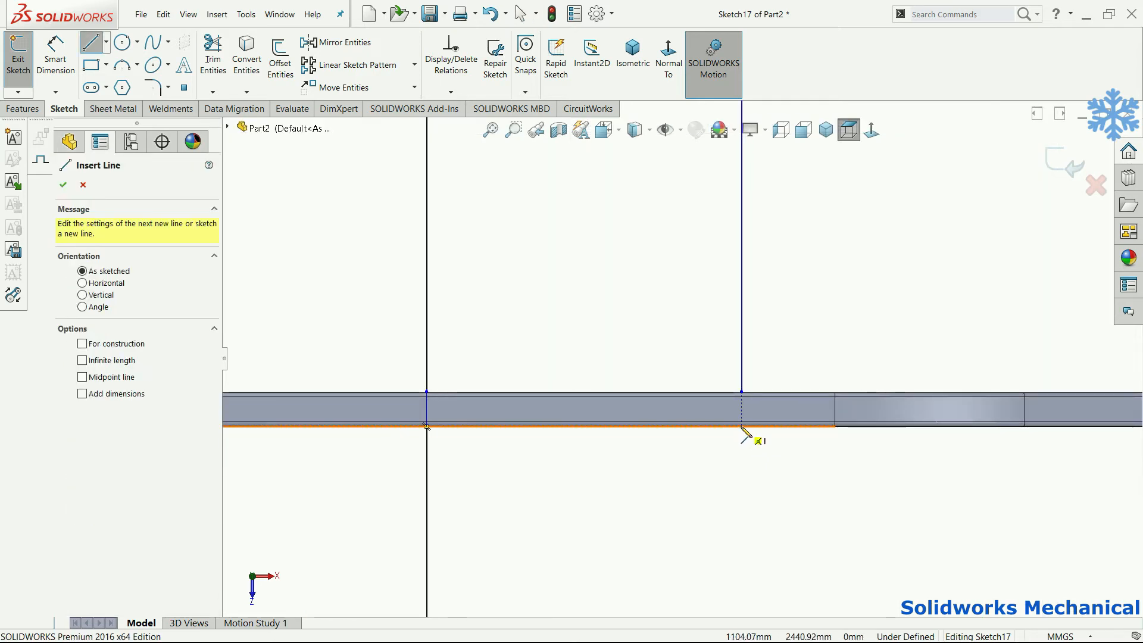
click(742, 427)
scroll(715, 536, up, 6)
scroll(709, 542, down, 2)
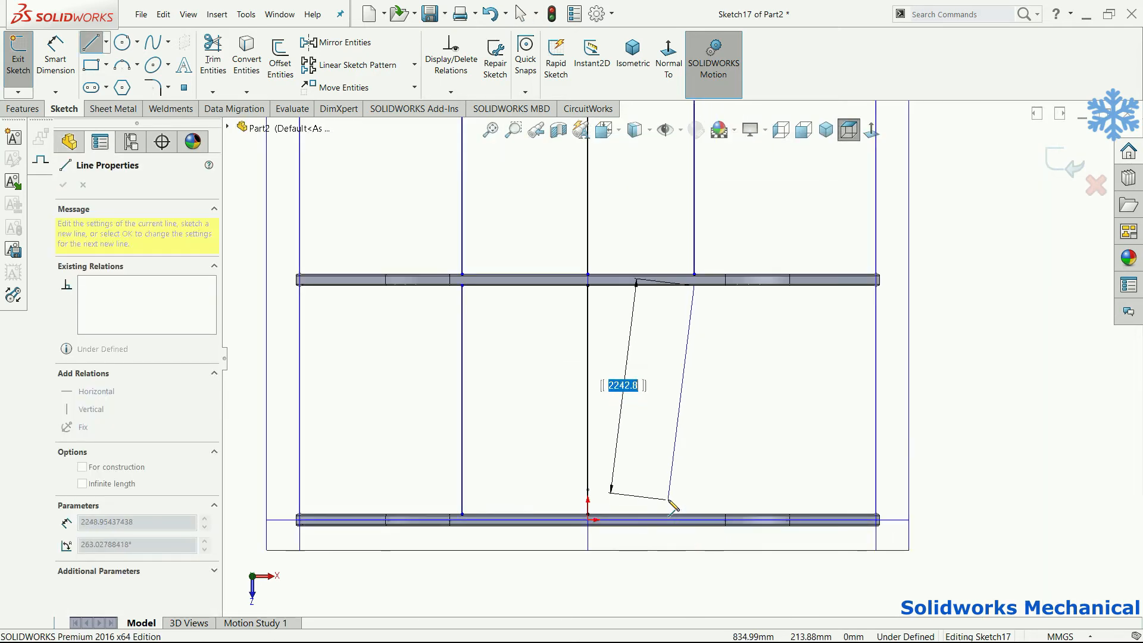
scroll(673, 507, down, 3)
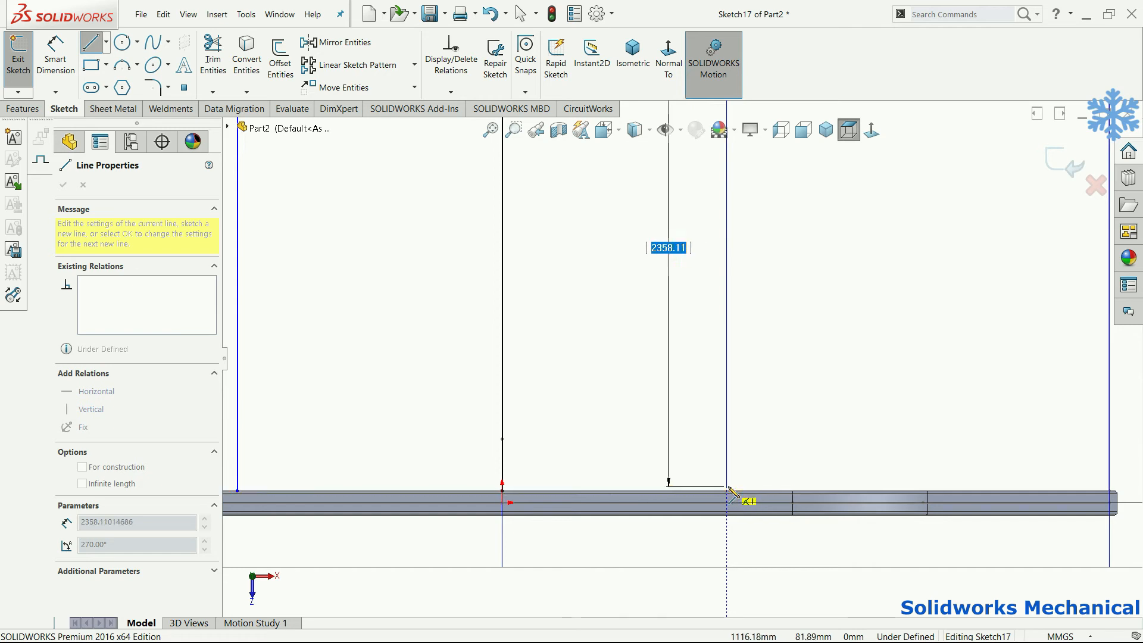
double_click(726, 491)
Dimension the right roof line 1100 mm from the centre line.
right_drag(722, 553, 730, 426)
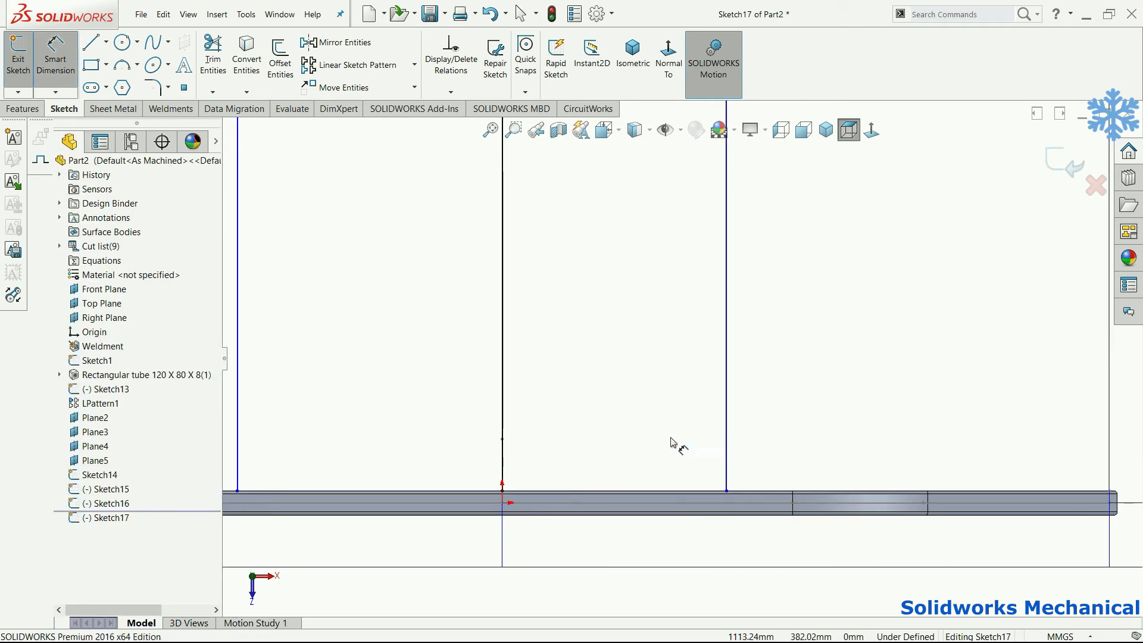
click(502, 411)
click(727, 375)
click(599, 369)
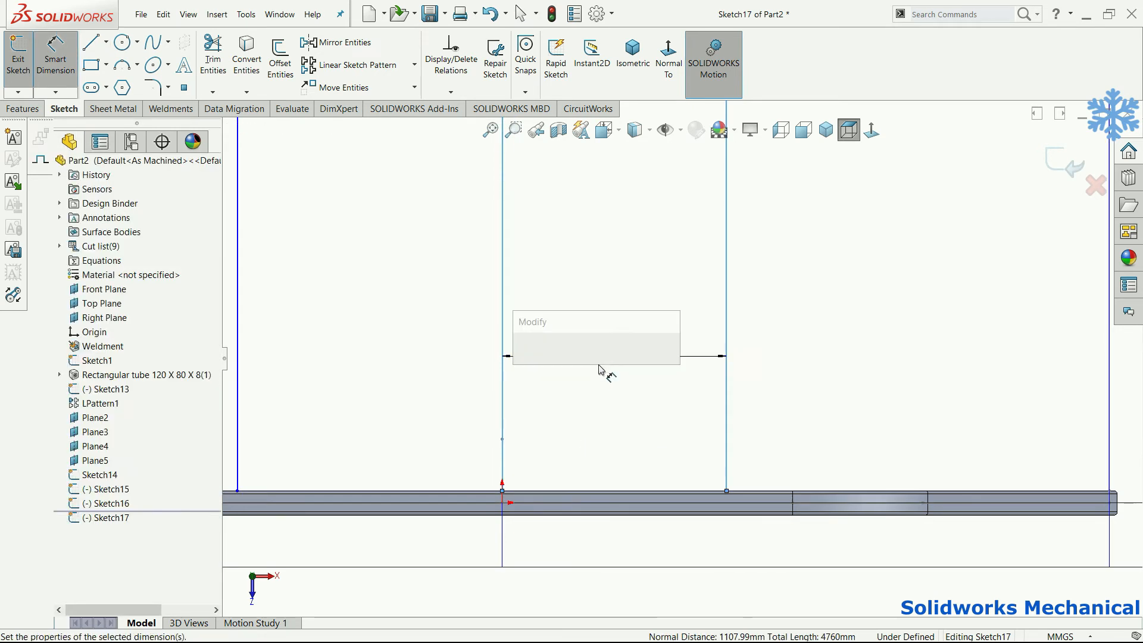
text(1100)
key(Return)
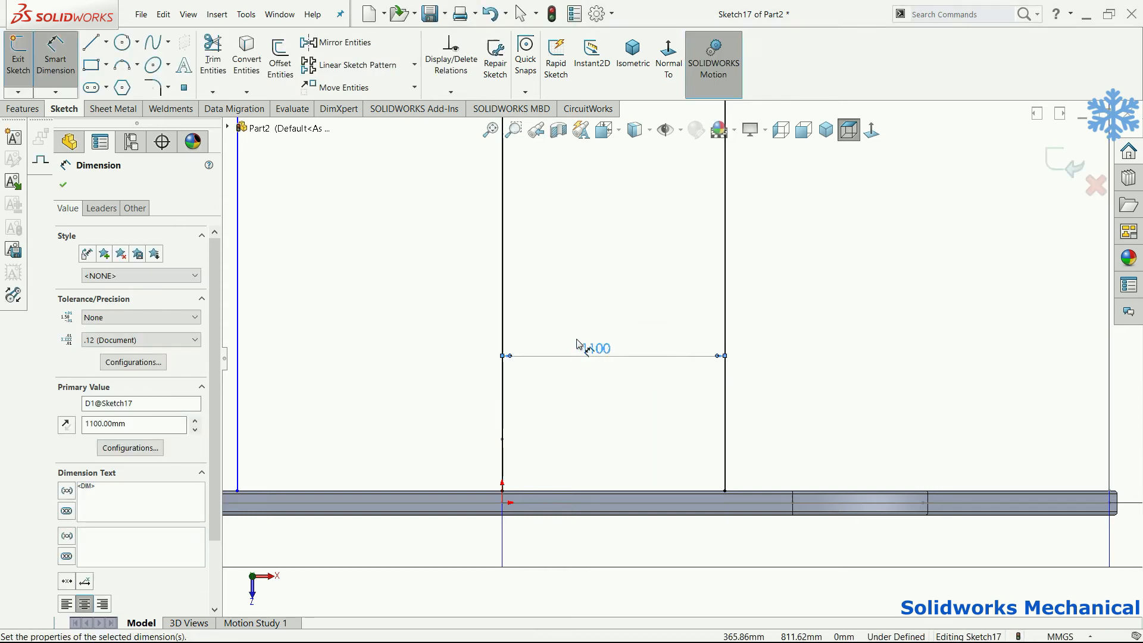
Dimension the left roof line 1100 mm from the centre line.
key(f)
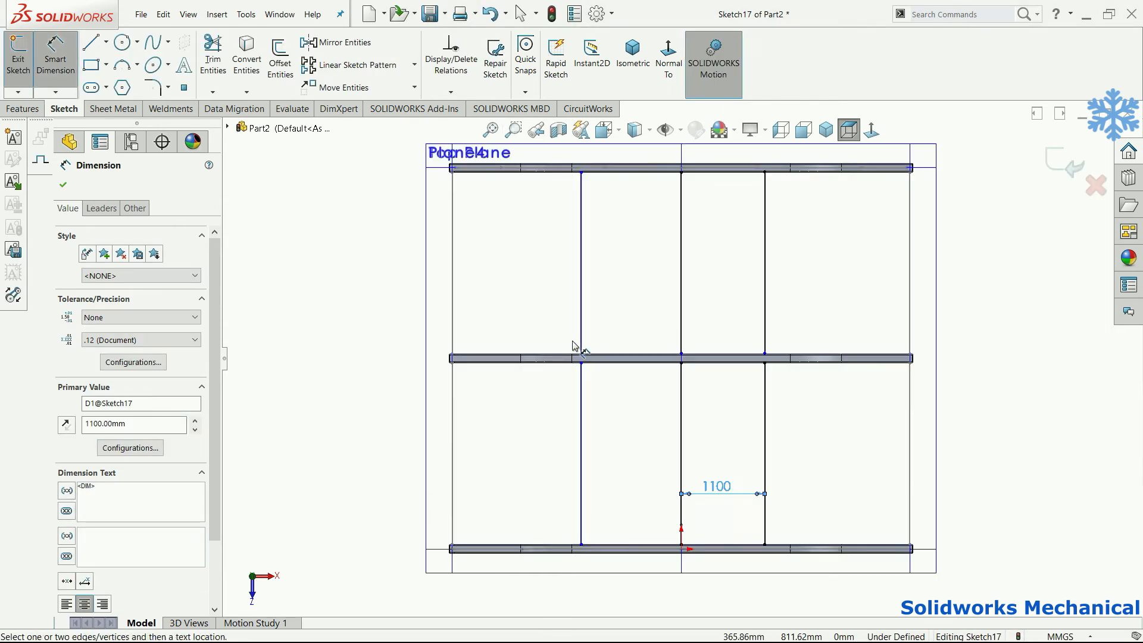
click(673, 396)
click(681, 393)
click(633, 387)
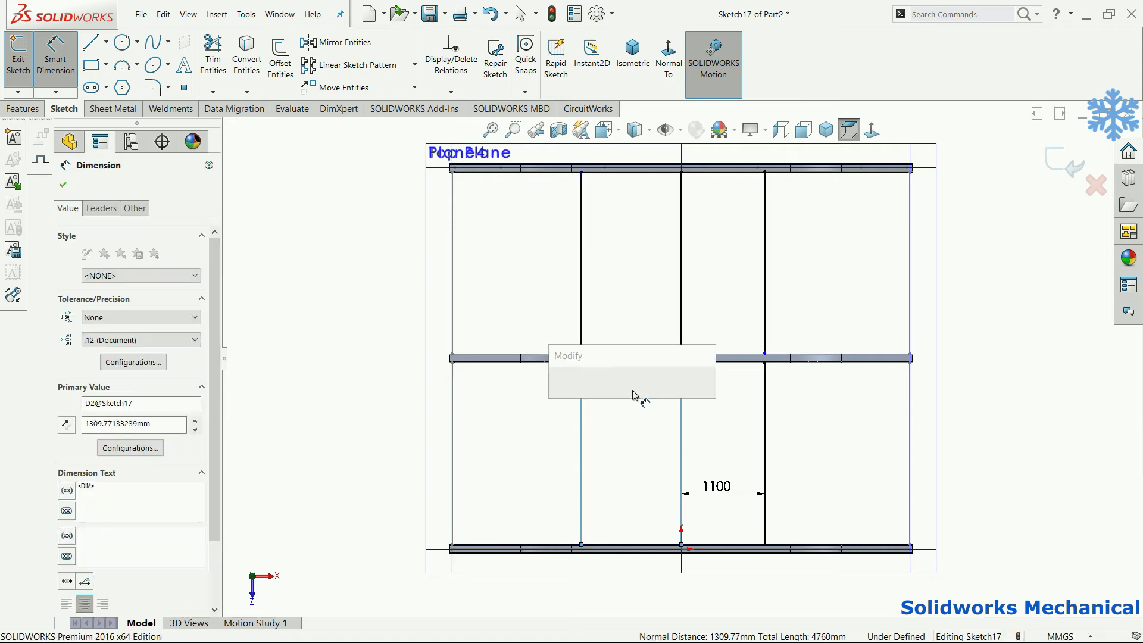
text(1)
click(623, 392)
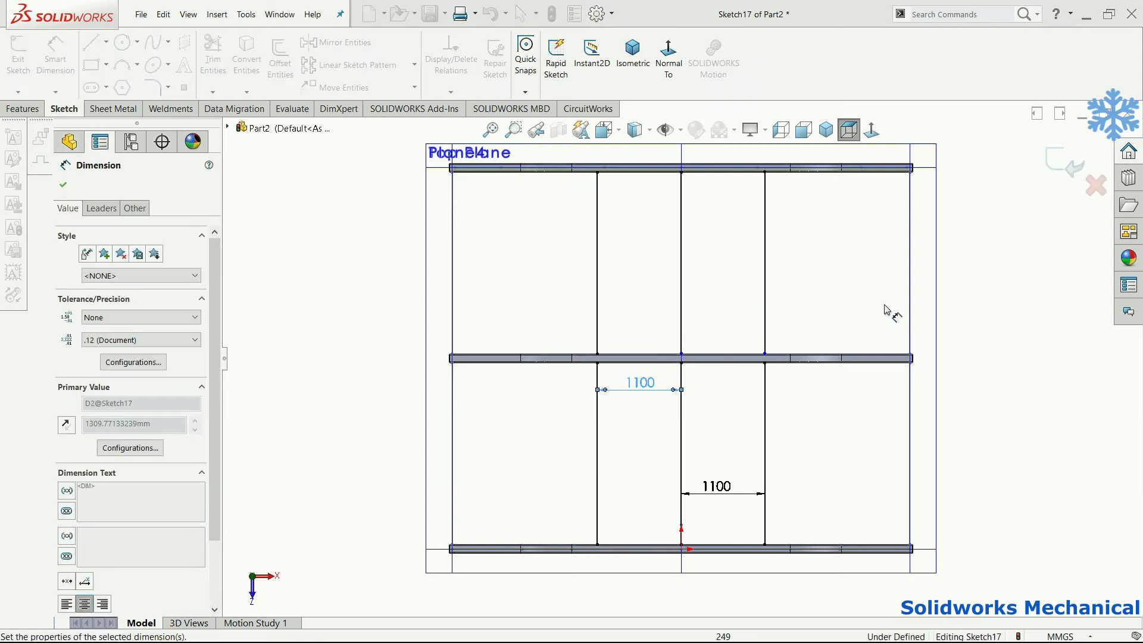
Exit the roof sketch, clear the selection and show the whole structure at an angle.
middle_drag(969, 276, 875, 181)
click(1061, 157)
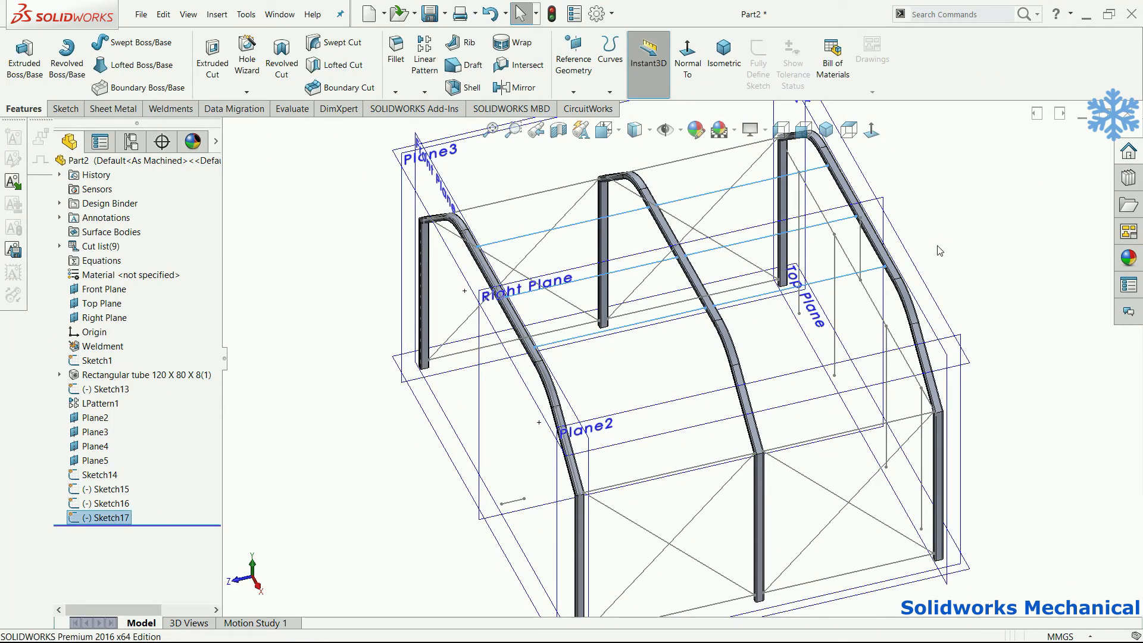
key(f)
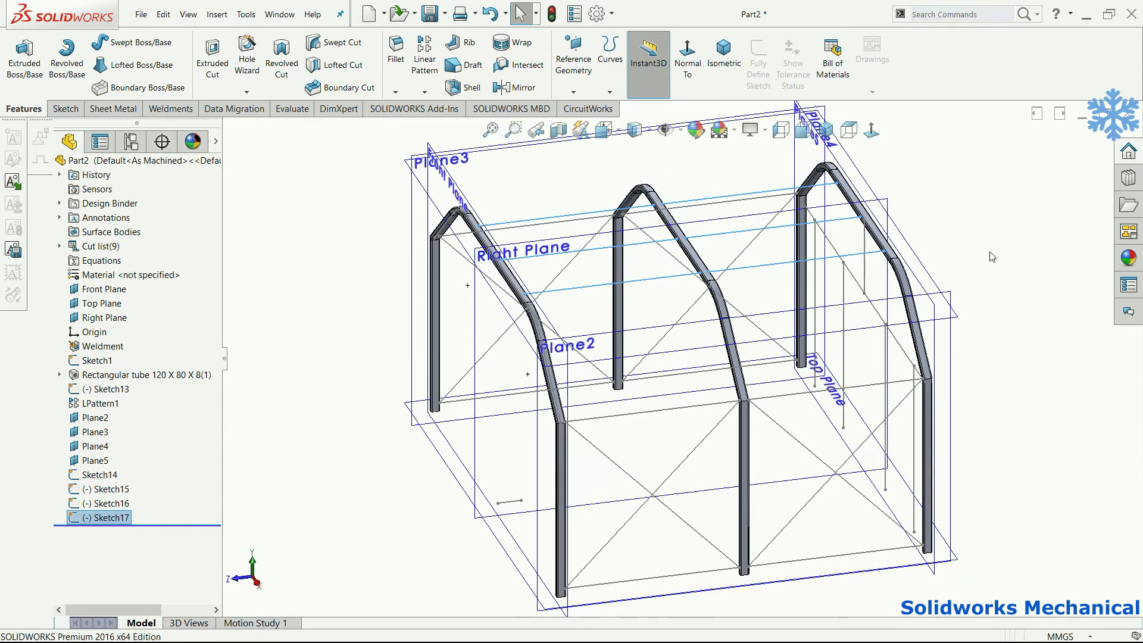
click(986, 261)
key(f)
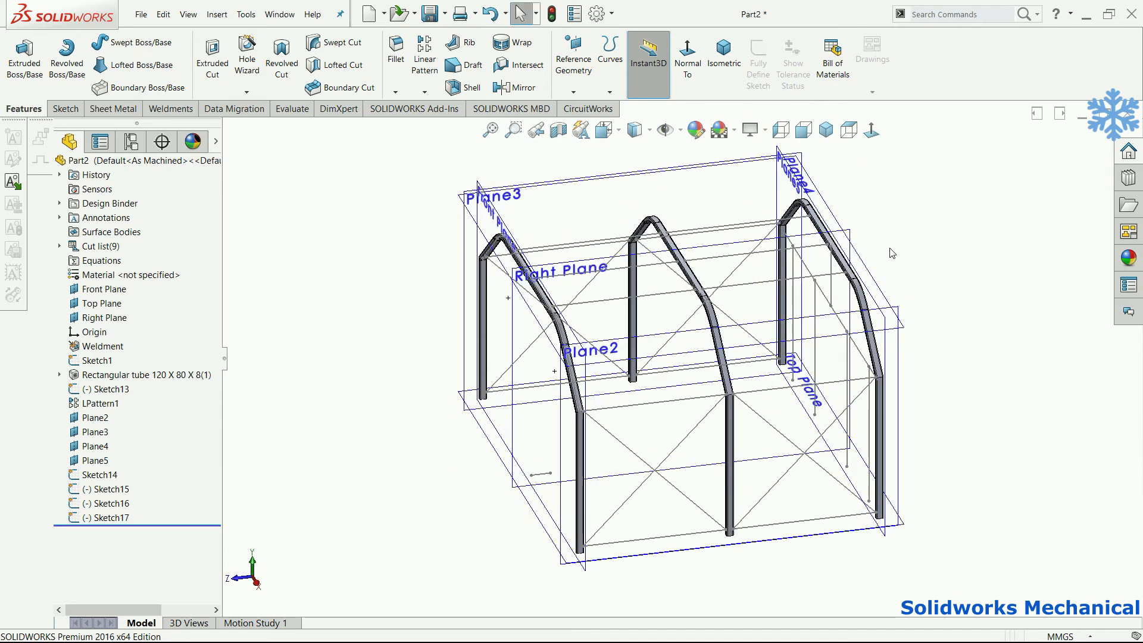
Hide Plane3, Plane4, Plane5, the Front Plane and Plane2.
click(596, 173)
click(649, 156)
right_click(806, 175)
click(839, 161)
click(838, 160)
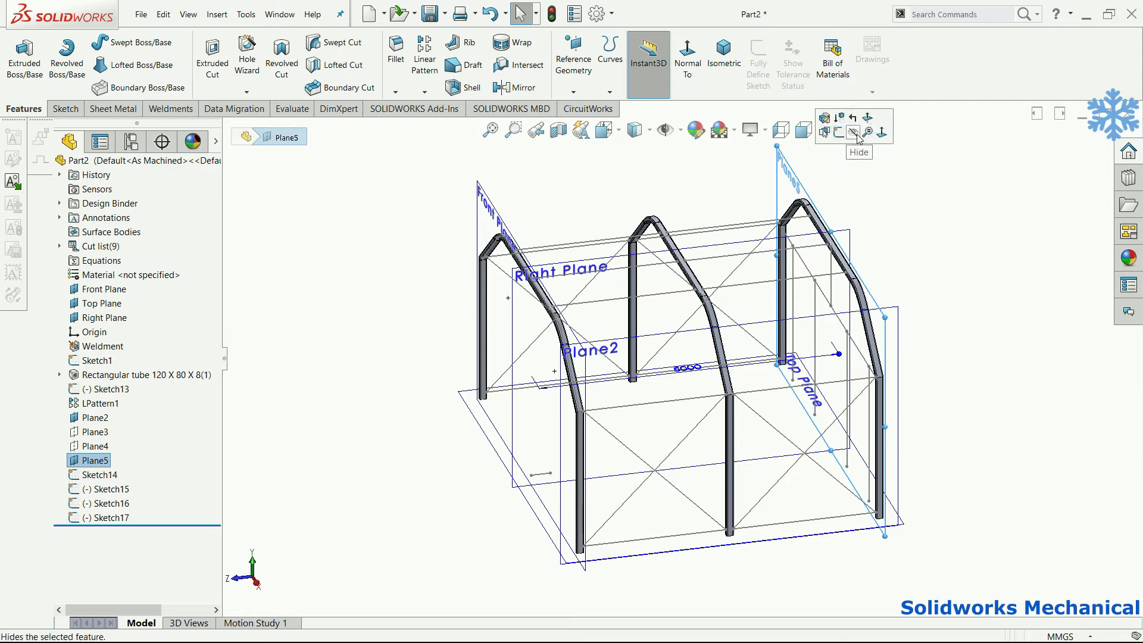
click(853, 133)
click(497, 204)
click(548, 173)
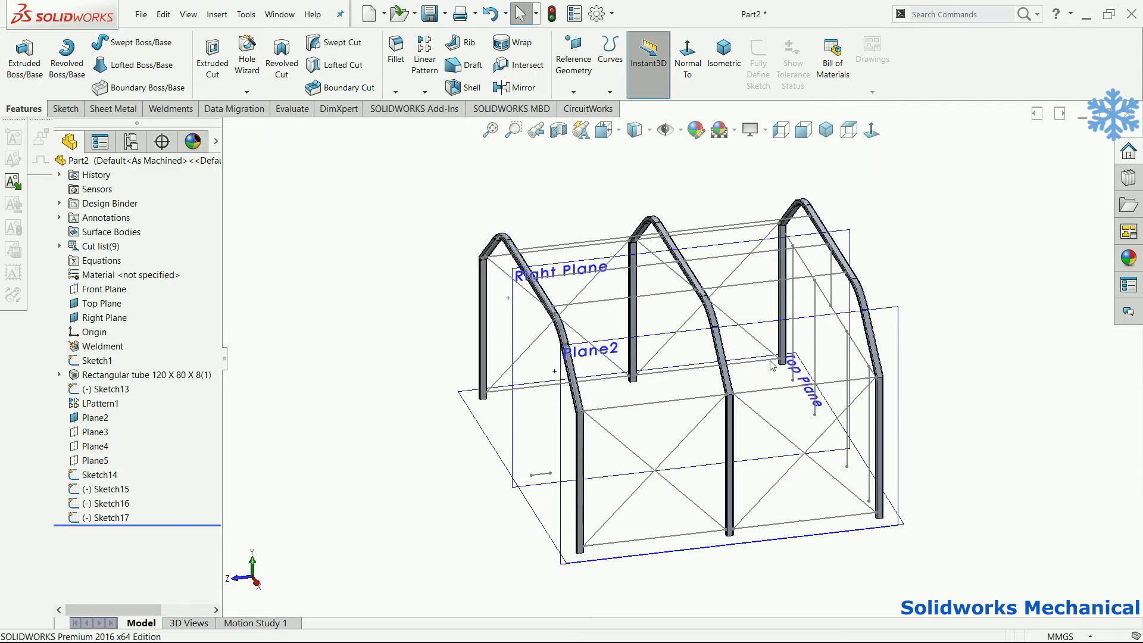
click(900, 321)
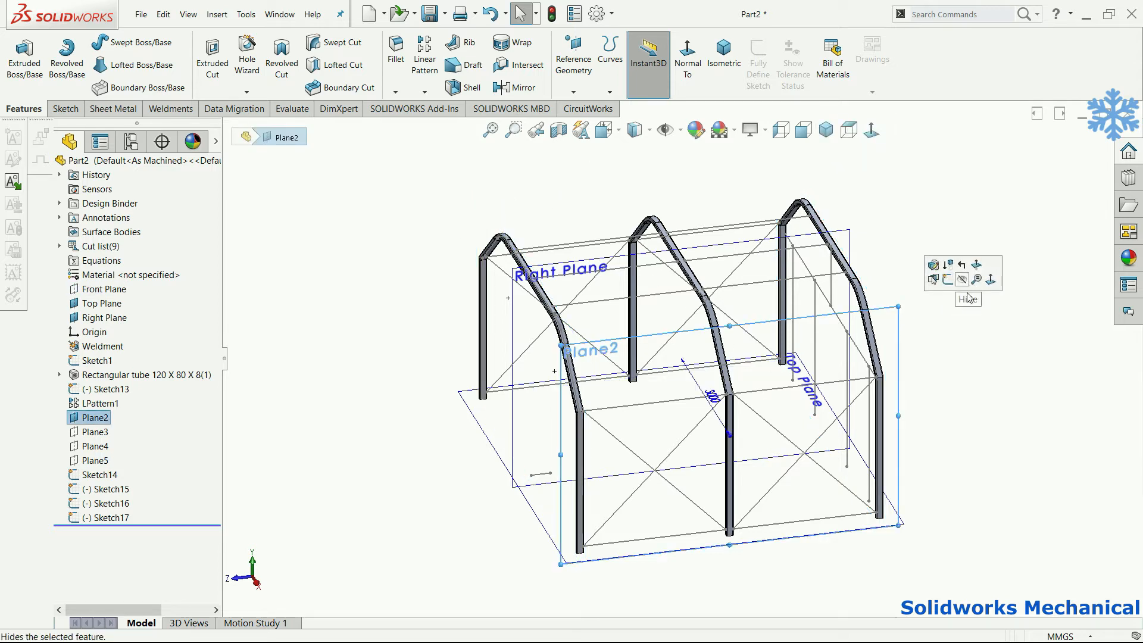
click(961, 279)
Start a weldment structural member using the iso square tube profile in size 40 x 40 x 4.
middle_drag(952, 363, 831, 353)
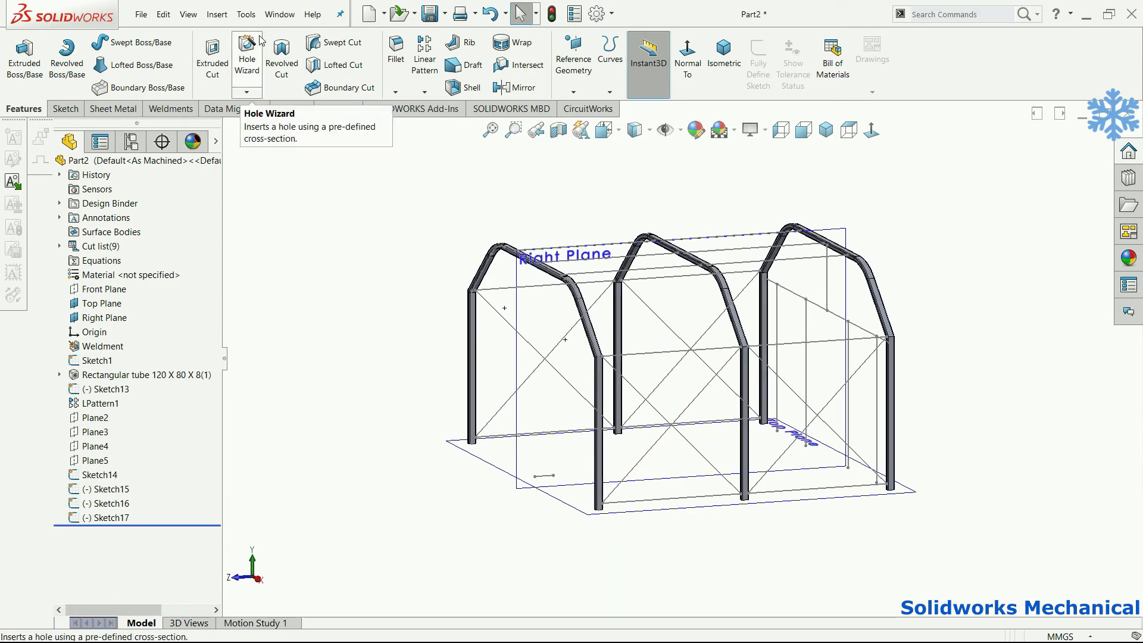
click(216, 14)
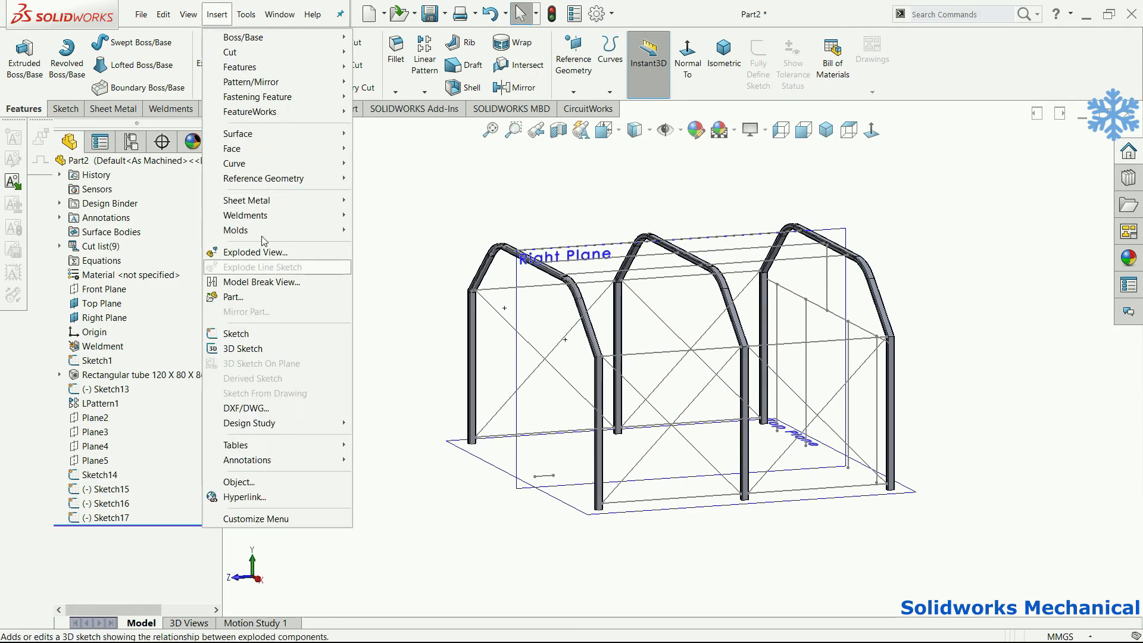
mouse_move(265, 216)
click(400, 232)
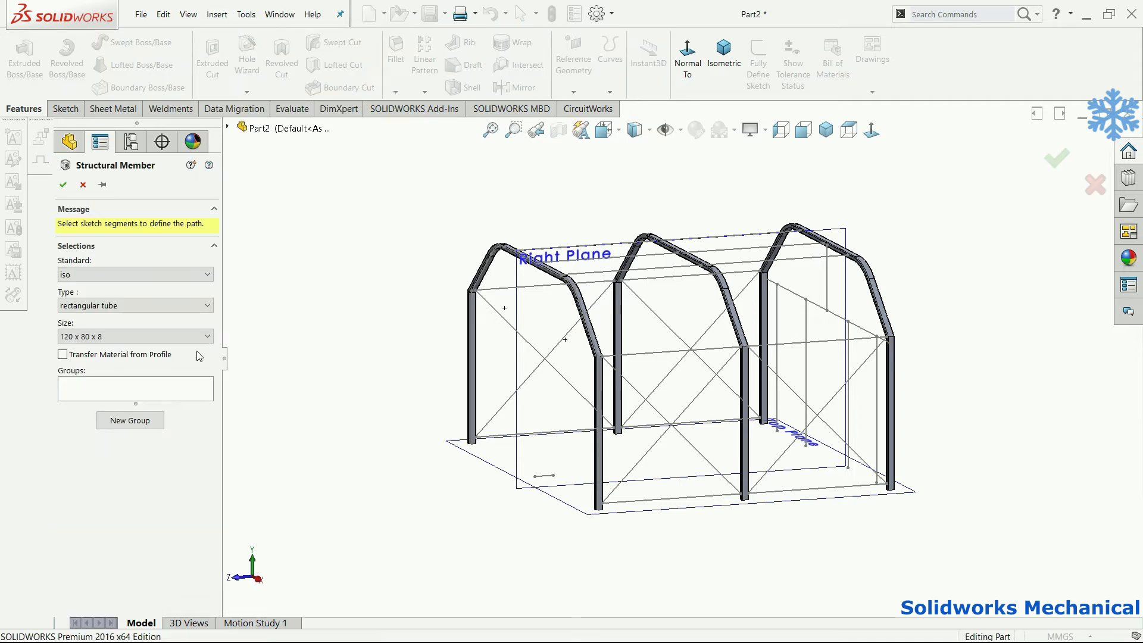
click(142, 307)
click(131, 369)
click(136, 336)
click(116, 392)
Select the upper and lower horizontal lines of both bays on the near side as the first group's path.
middle_drag(569, 405, 544, 400)
scroll(536, 390, down, 3)
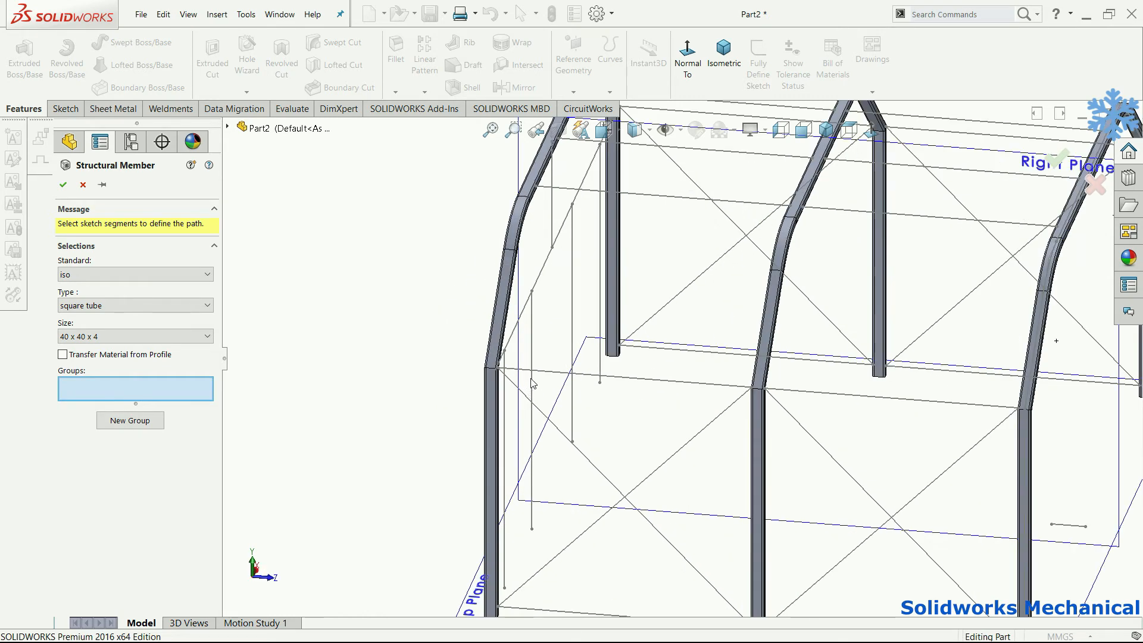
click(822, 397)
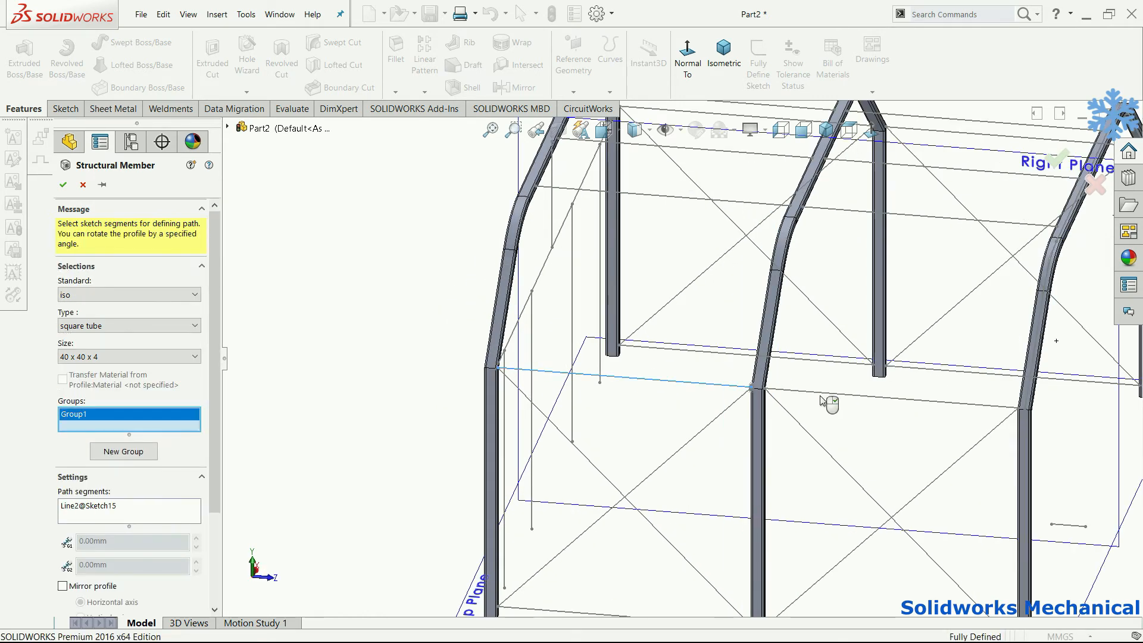
click(821, 396)
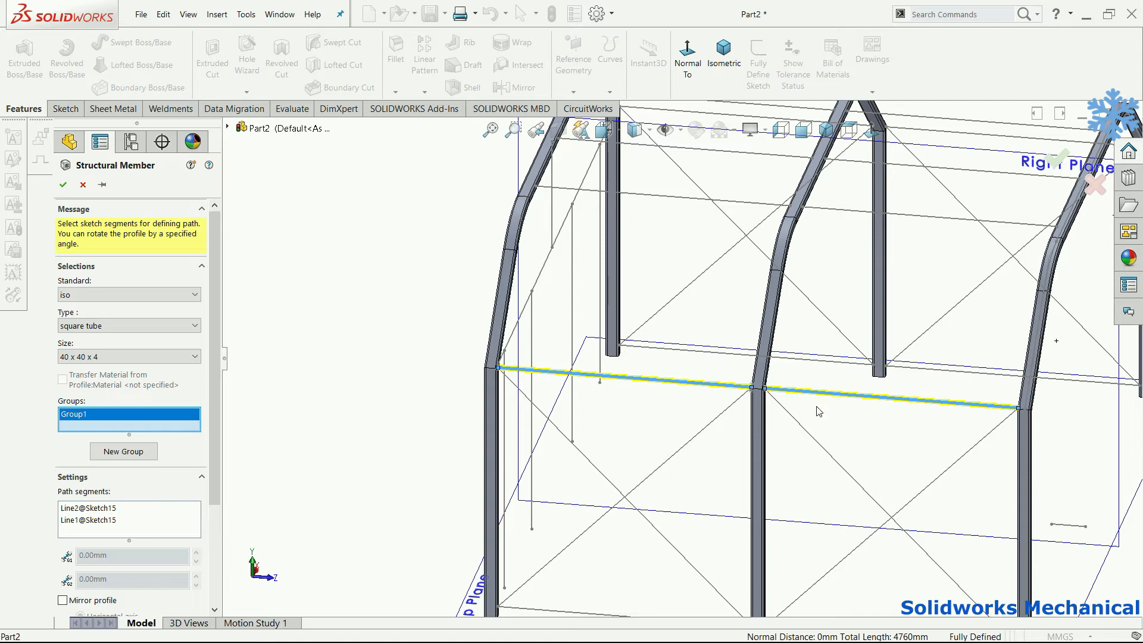
click(567, 614)
scroll(840, 540, up, 4)
click(818, 551)
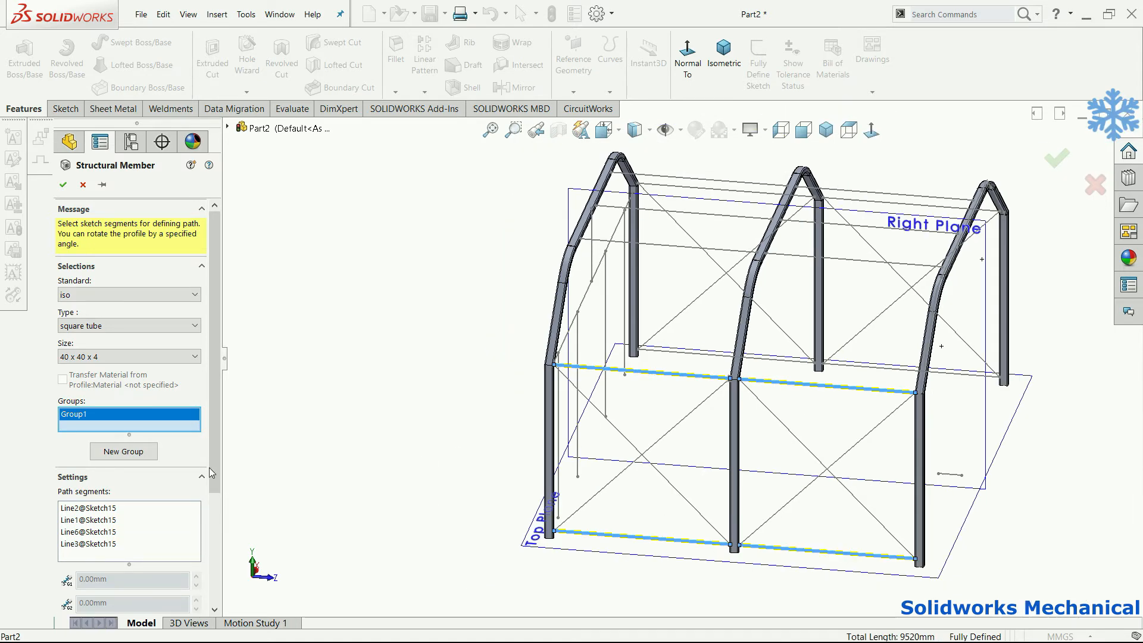
Add a second group with one diagonal in each near-side bay, both sloping in the same direction.
click(139, 453)
click(619, 476)
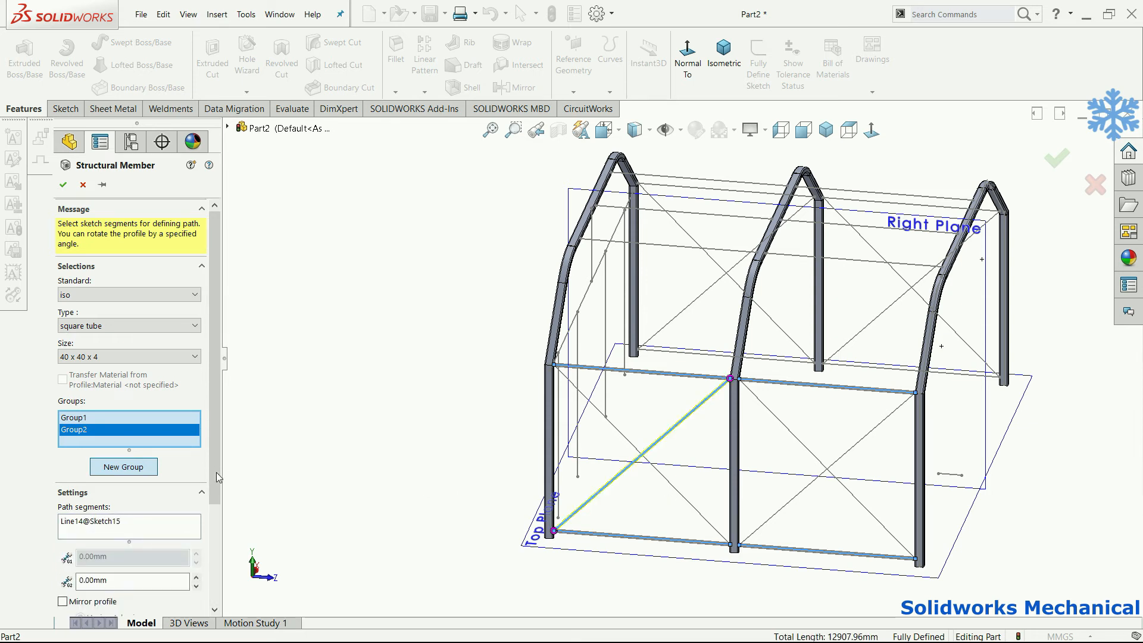
click(789, 505)
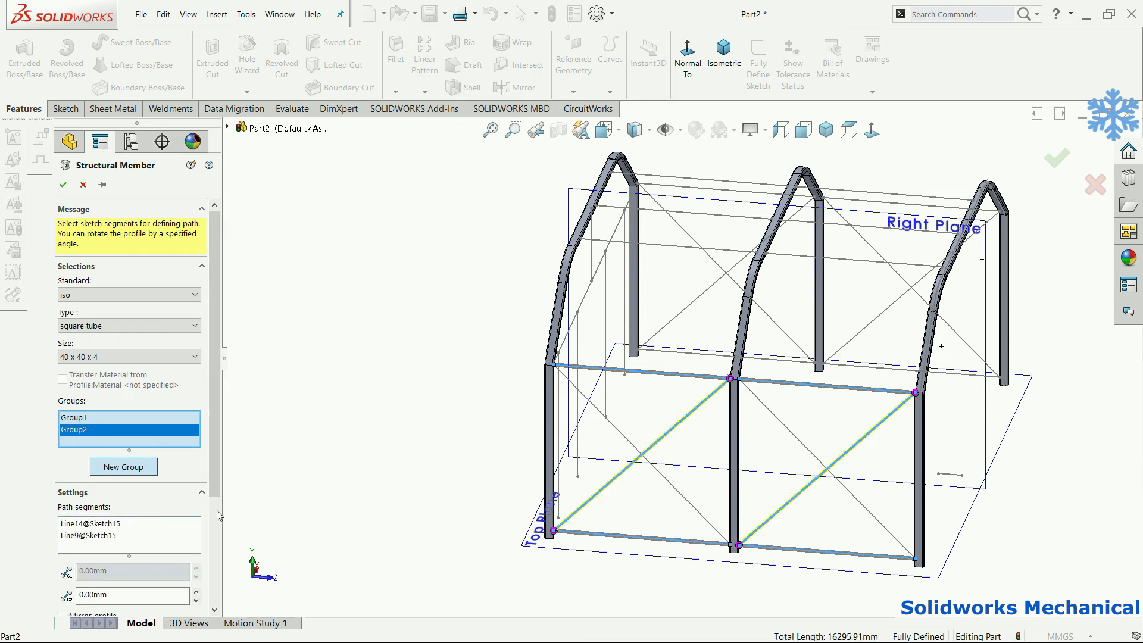
Add a third group with the crossing near-side diagonals and the two parallel diagonals on the far side.
click(128, 468)
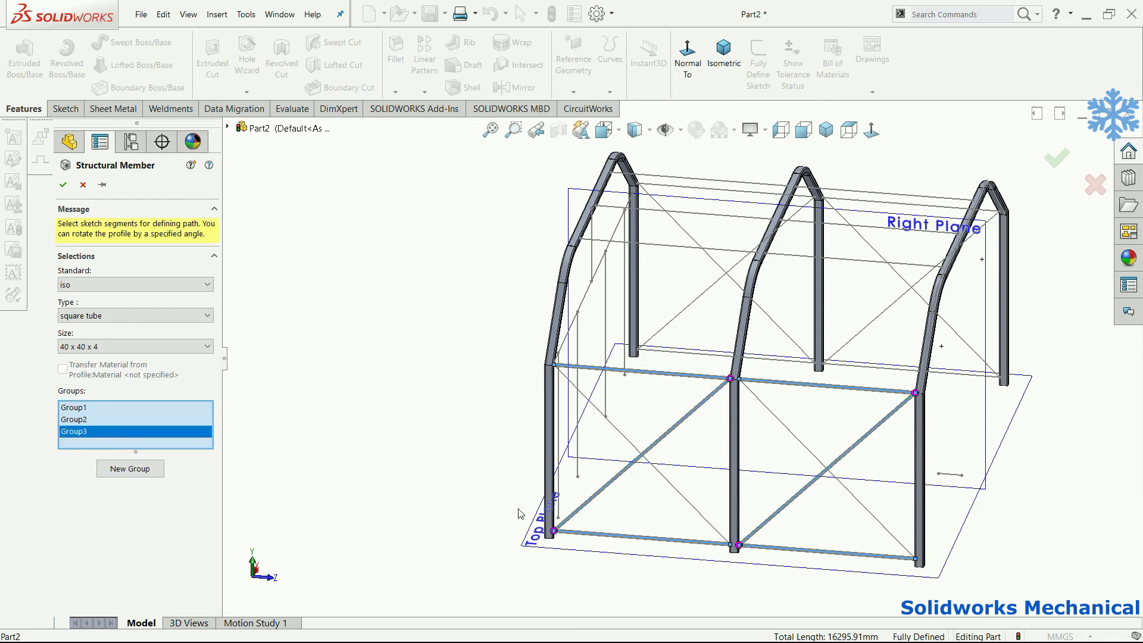
click(673, 486)
click(866, 510)
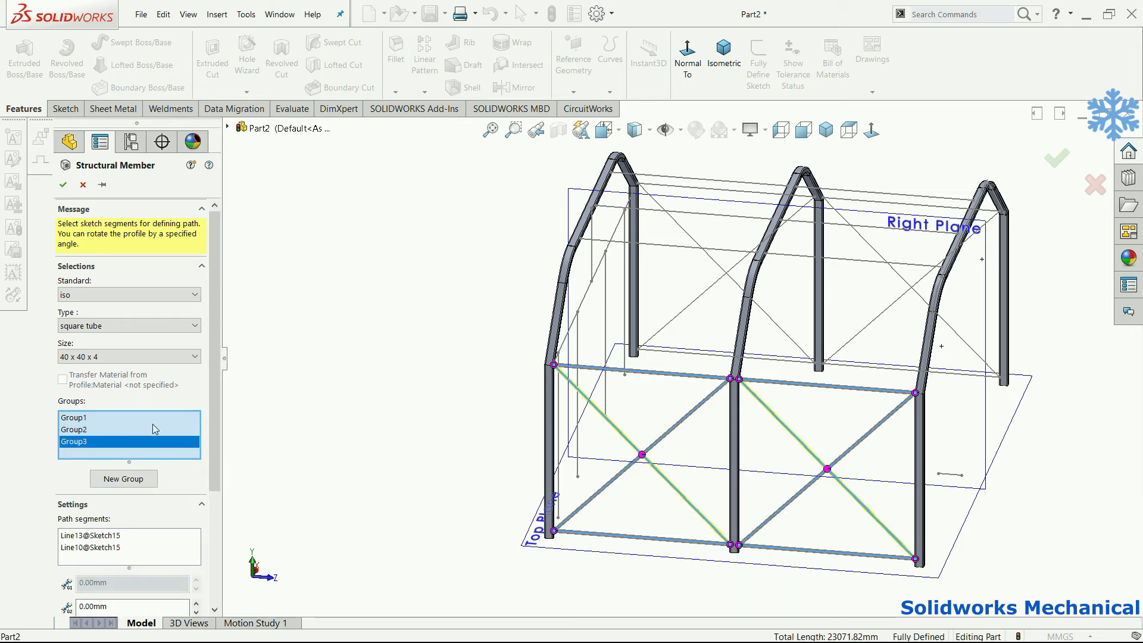
click(710, 259)
click(904, 283)
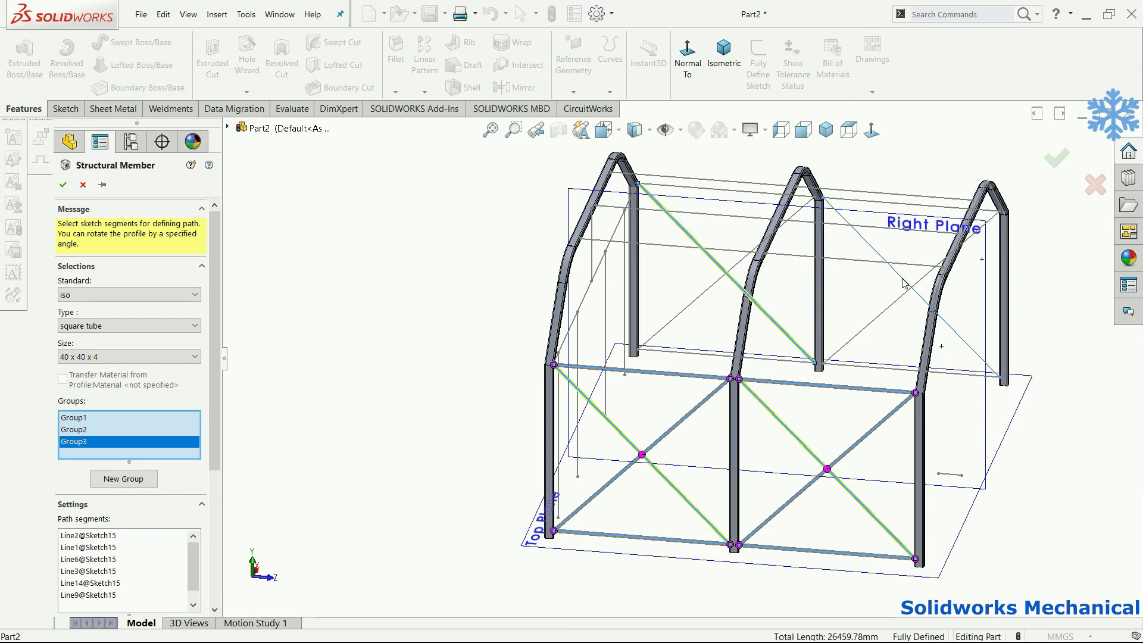
Add the two remaining far-side diagonals to Group2.
click(156, 427)
click(685, 309)
click(885, 313)
Add the upper and lower horizontal lines of both far-side bays to Group1.
click(132, 418)
scroll(683, 172, up, 1)
middle_drag(698, 216, 757, 168)
click(823, 262)
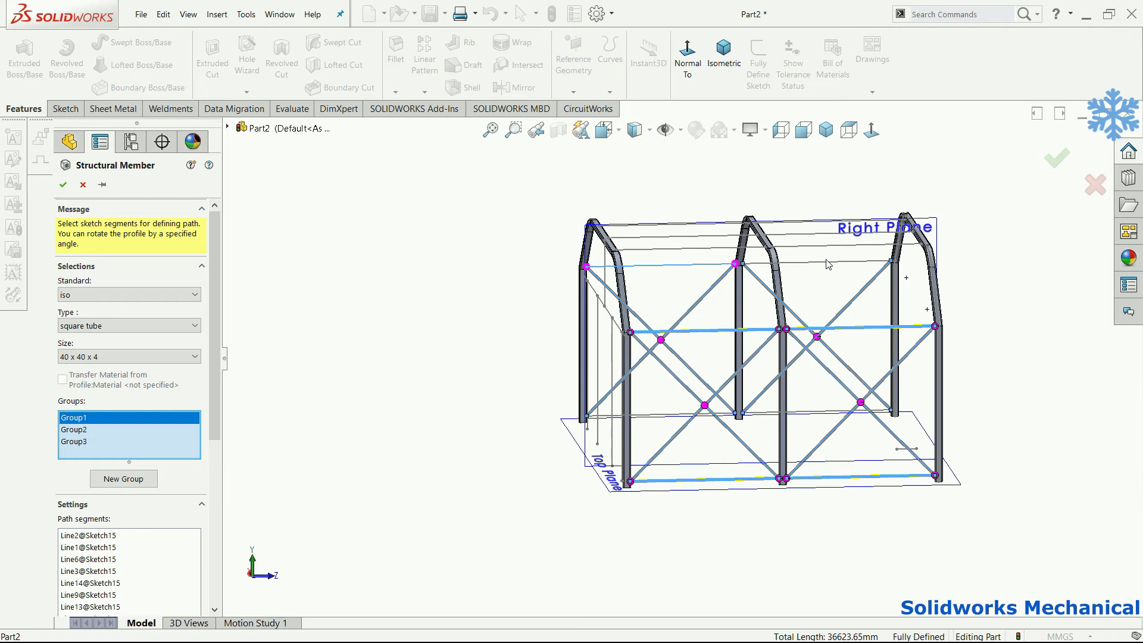
middle_drag(750, 348, 708, 409)
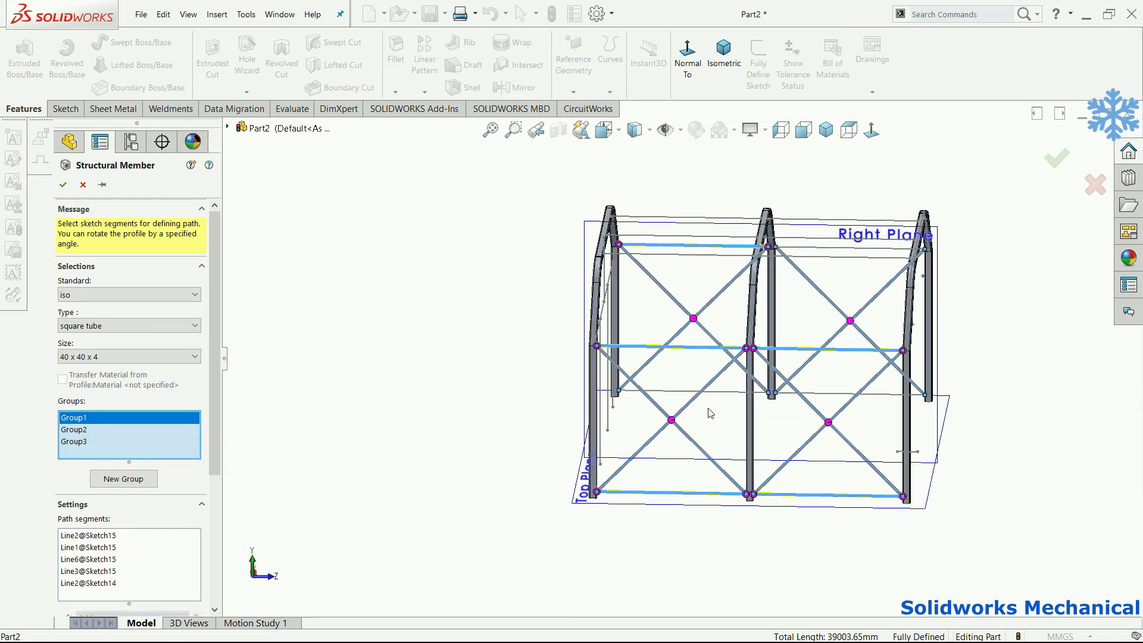
click(822, 248)
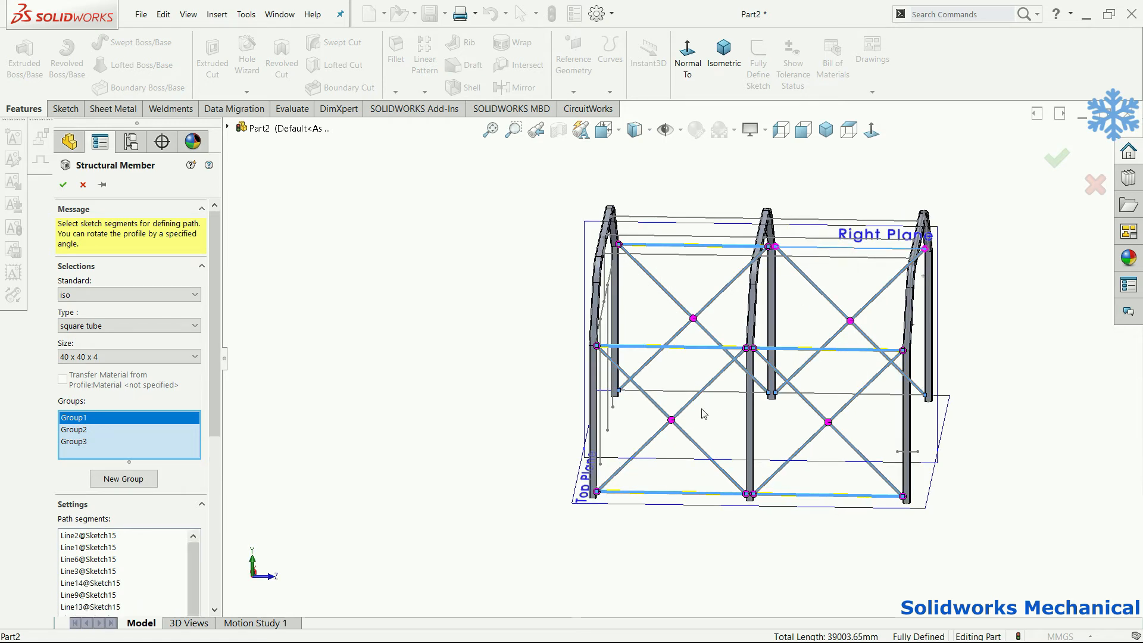
click(732, 392)
click(837, 397)
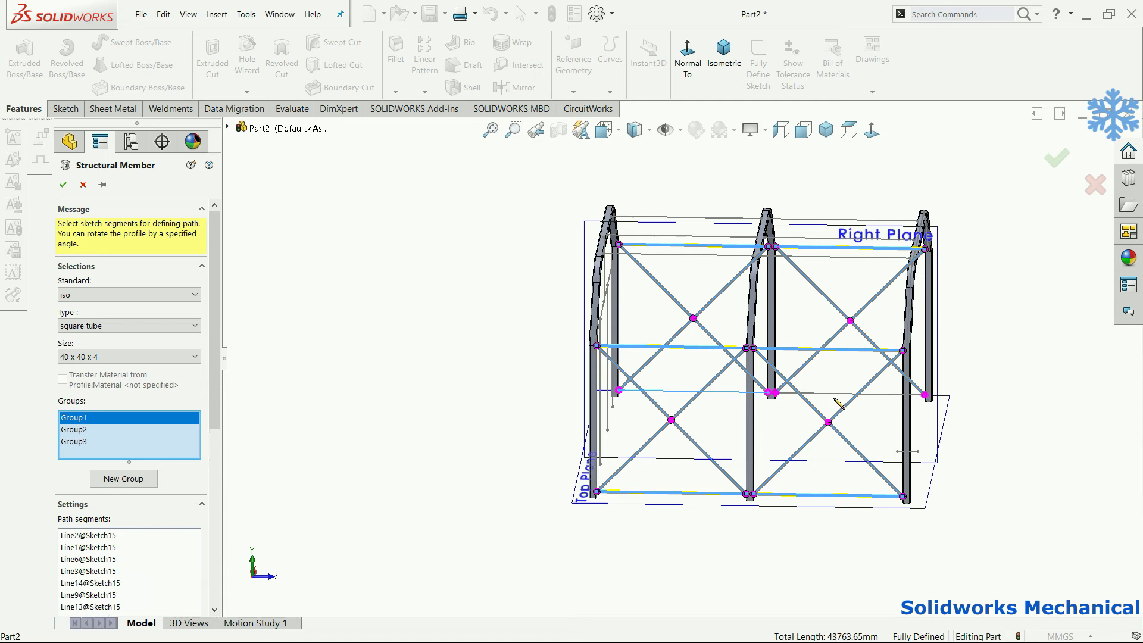
Add the roof line closest to the near side, in both bays, to Group1.
middle_drag(832, 400, 841, 400)
middle_drag(1015, 376, 860, 417)
middle_drag(682, 388, 655, 597)
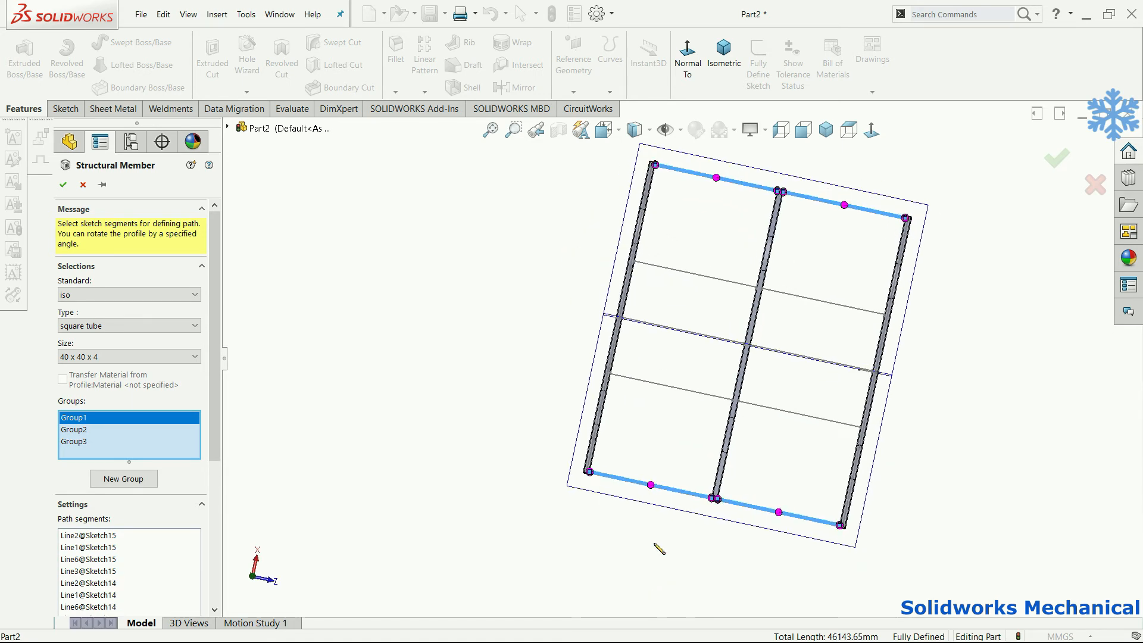
click(796, 410)
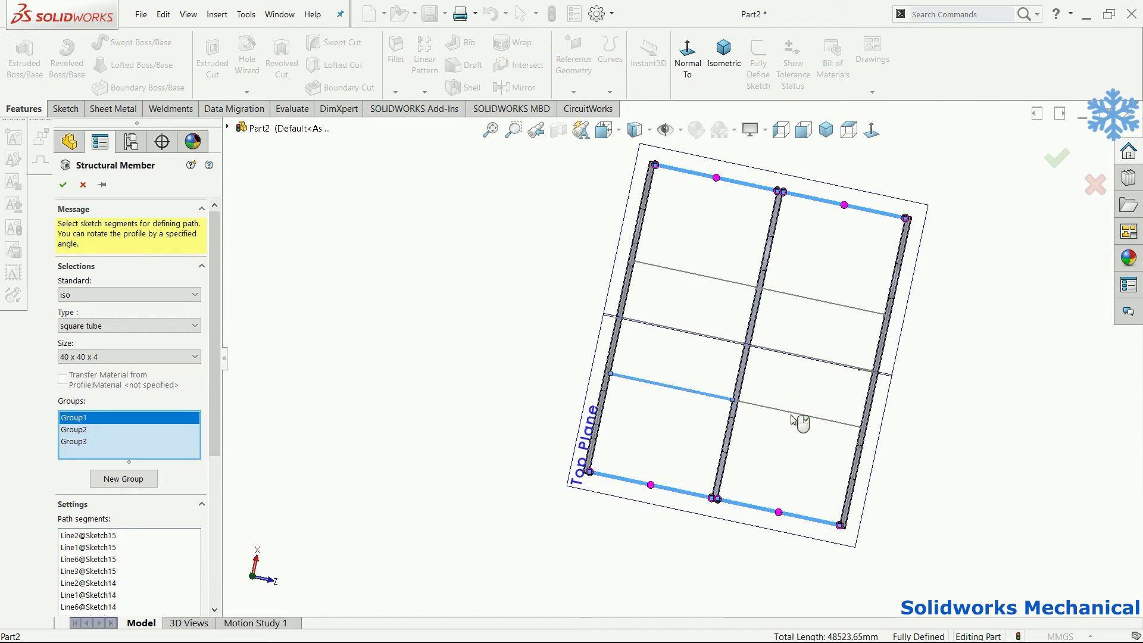
mouse_move(806, 411)
middle_down()
mouse_move(802, 337)
mouse_move(776, 304)
middle_up()
scroll(662, 276, down, 3)
Add the middle and far-side roof lines of both bays to Group1 and create the square-tube members.
click(628, 238)
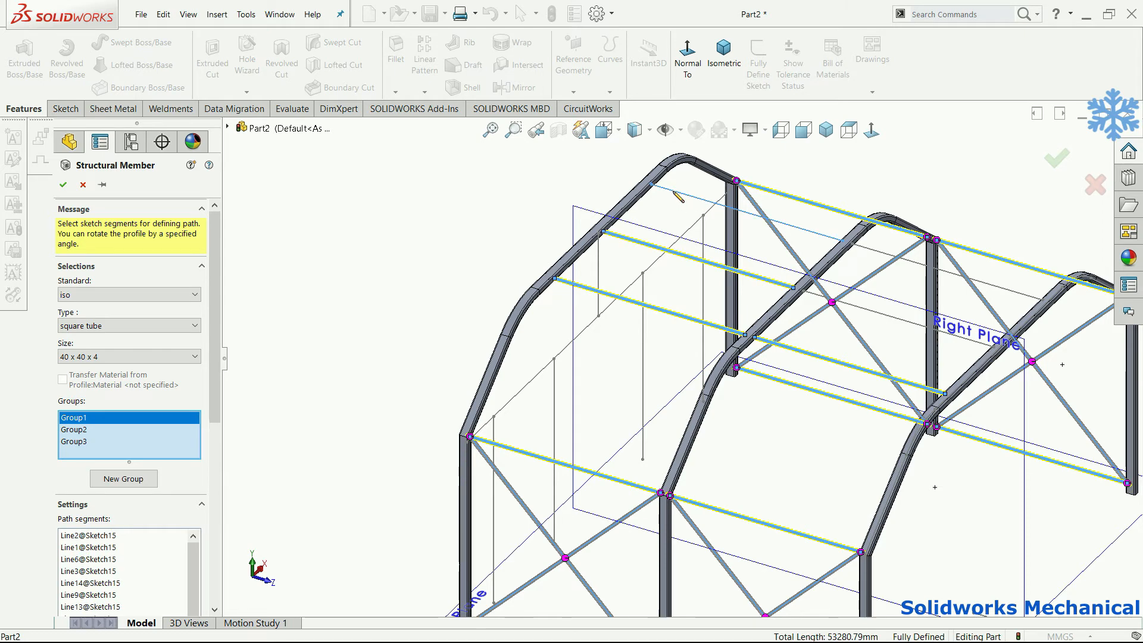
middle_drag(853, 264, 831, 225)
scroll(821, 284, down, 4)
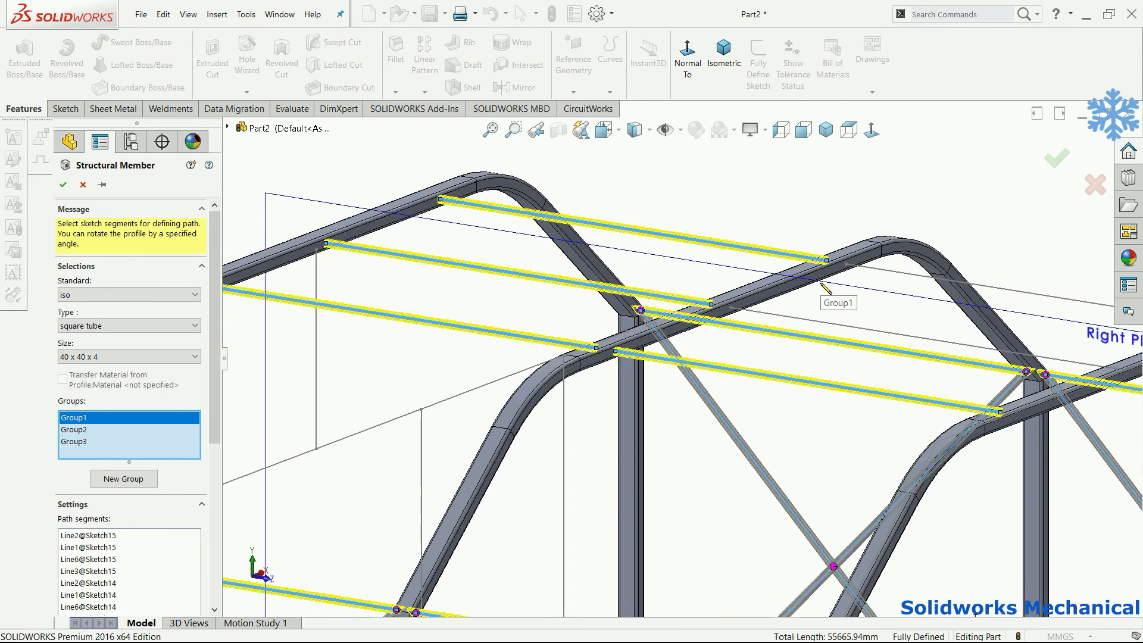
middle_drag(824, 304, 833, 289)
click(907, 280)
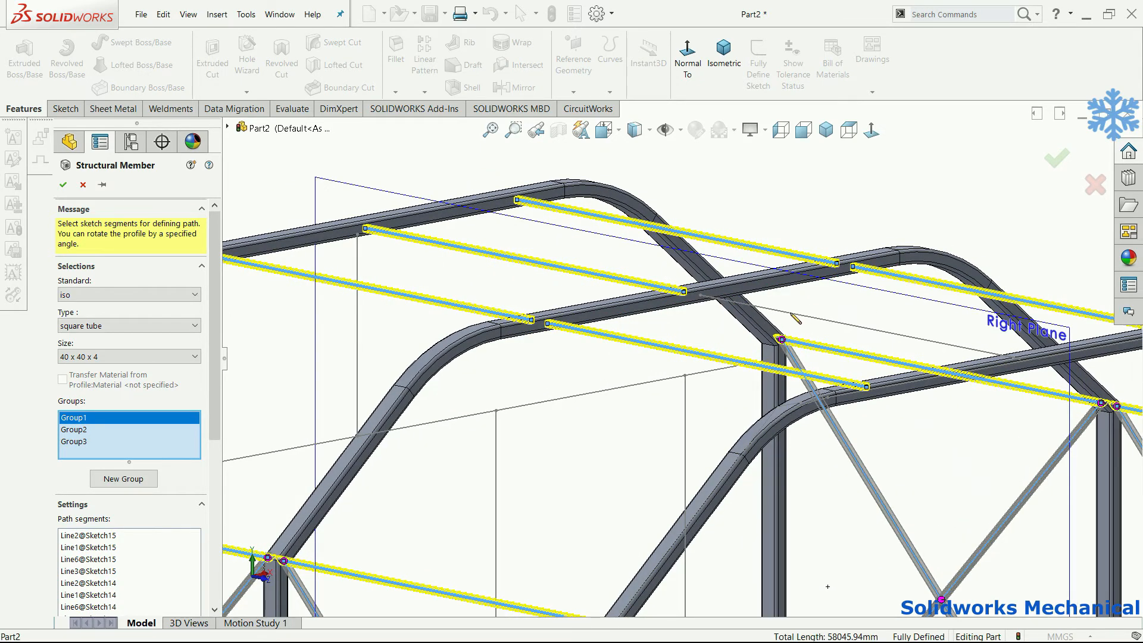
middle_drag(806, 324, 849, 280)
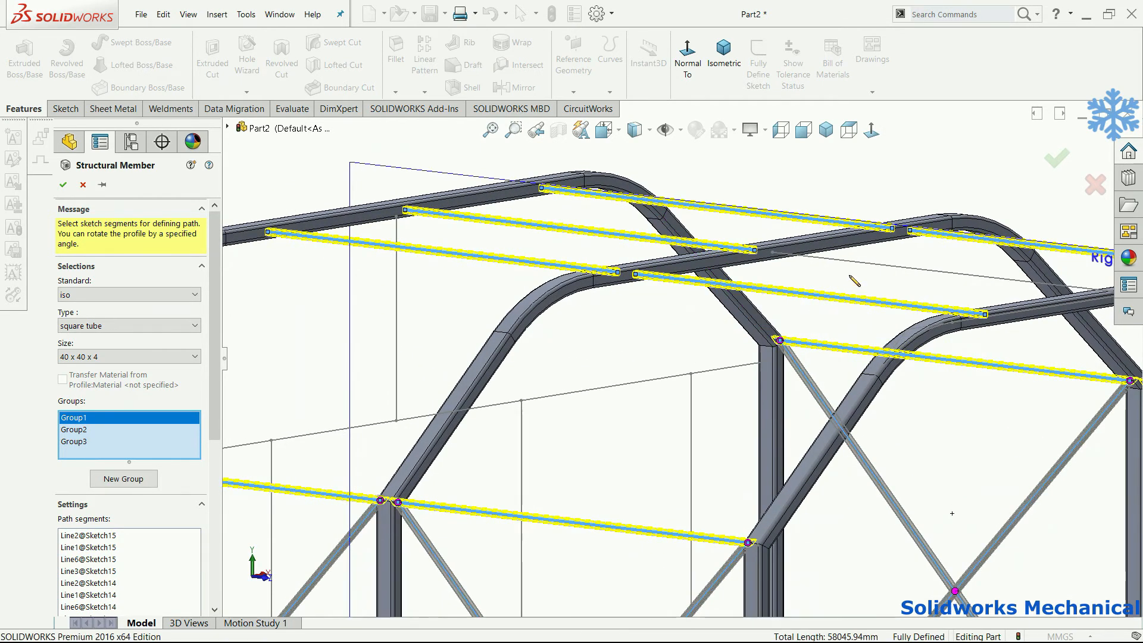
scroll(809, 384, up, 4)
middle_drag(808, 390, 788, 443)
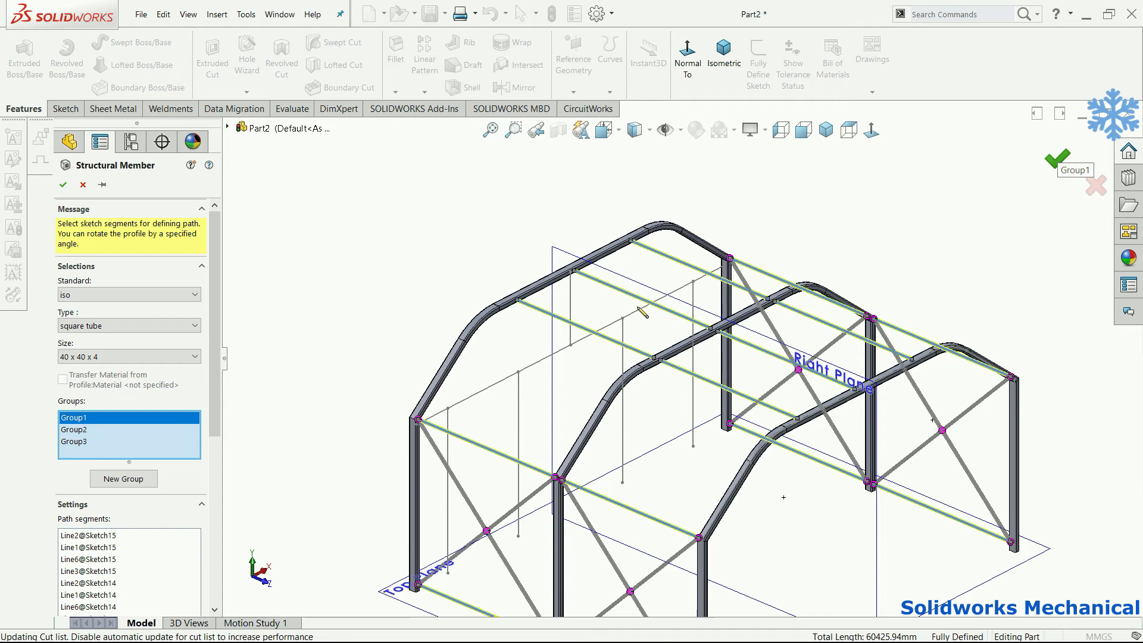
Edit the 40 x 40 x 4 square tube's profile sketch, setting its V_leg dimension to 60 mm, and rebuild the members.
click(70, 538)
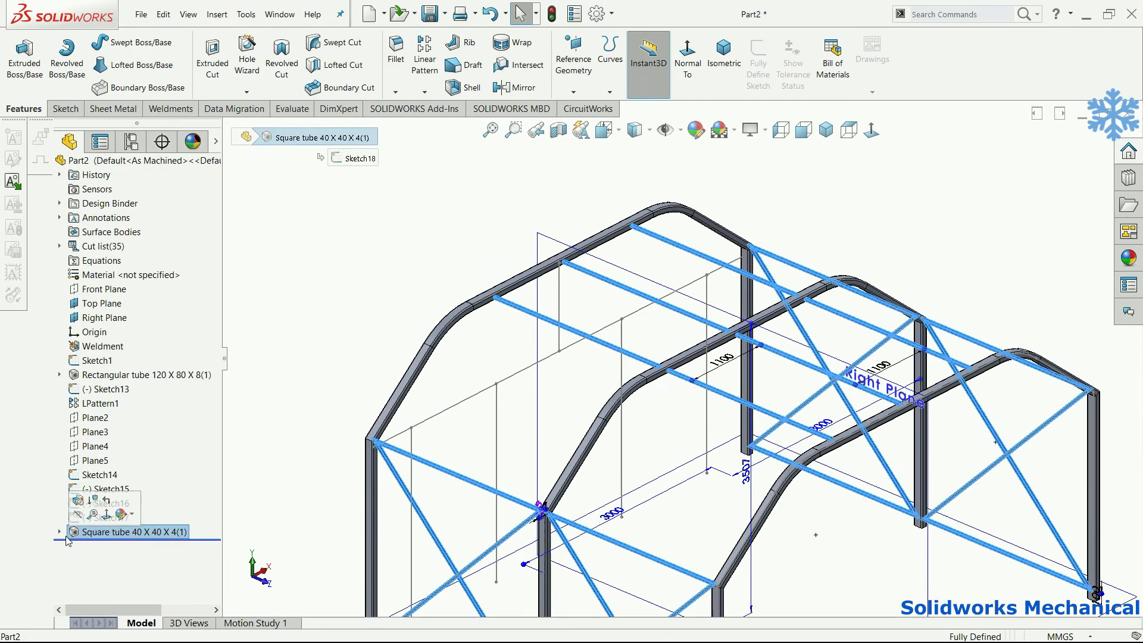
click(59, 531)
click(127, 217)
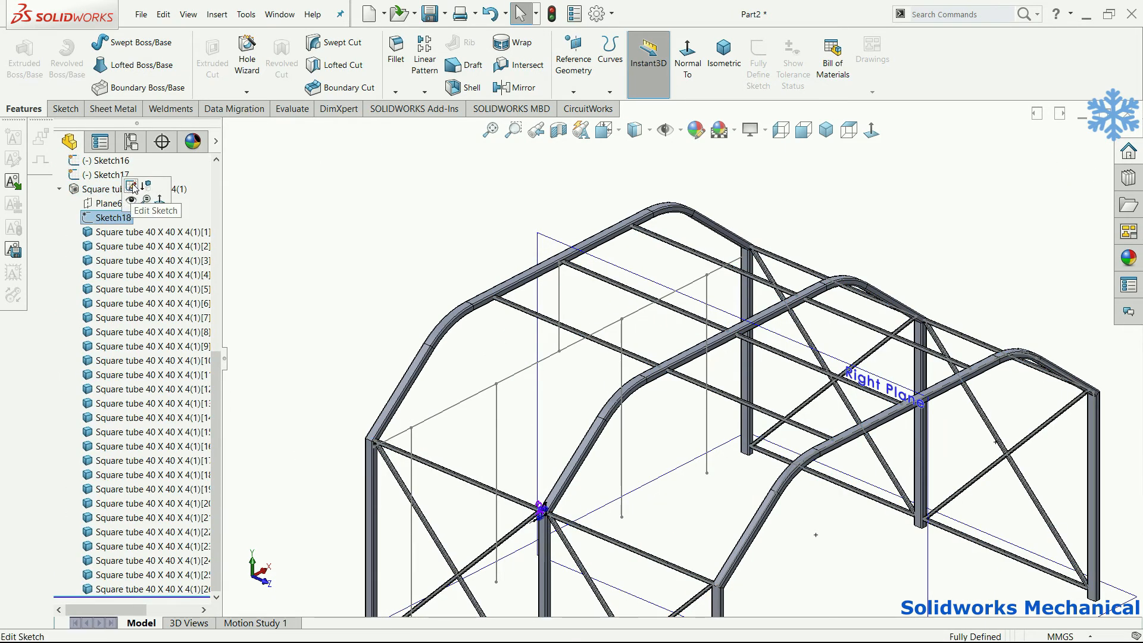
click(131, 186)
middle_drag(753, 472, 704, 440)
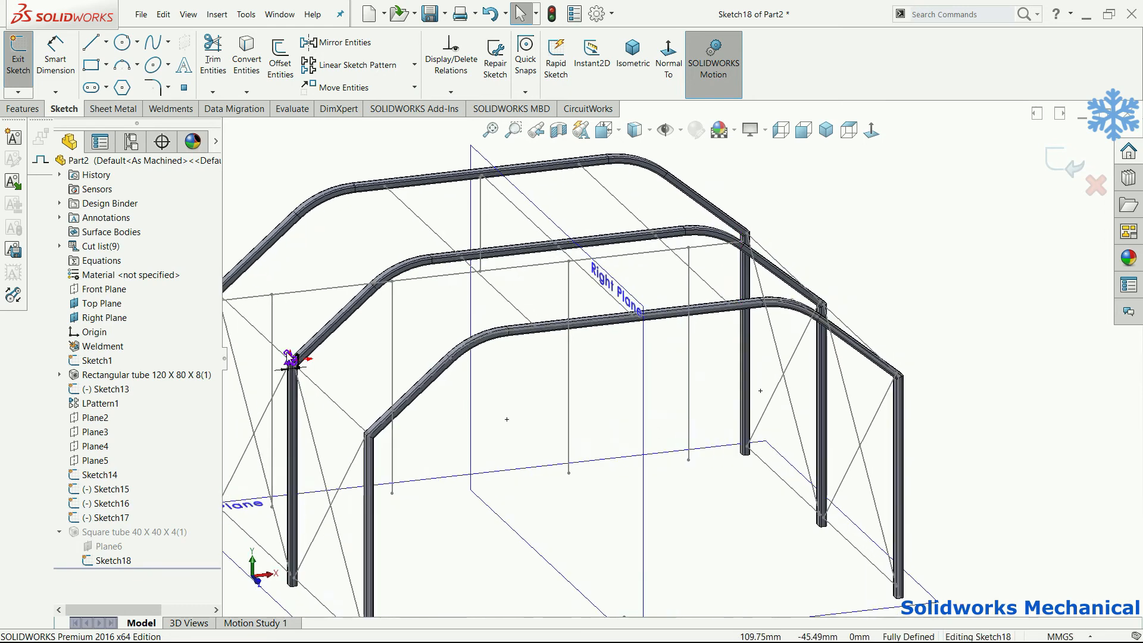
scroll(411, 437, up, 10)
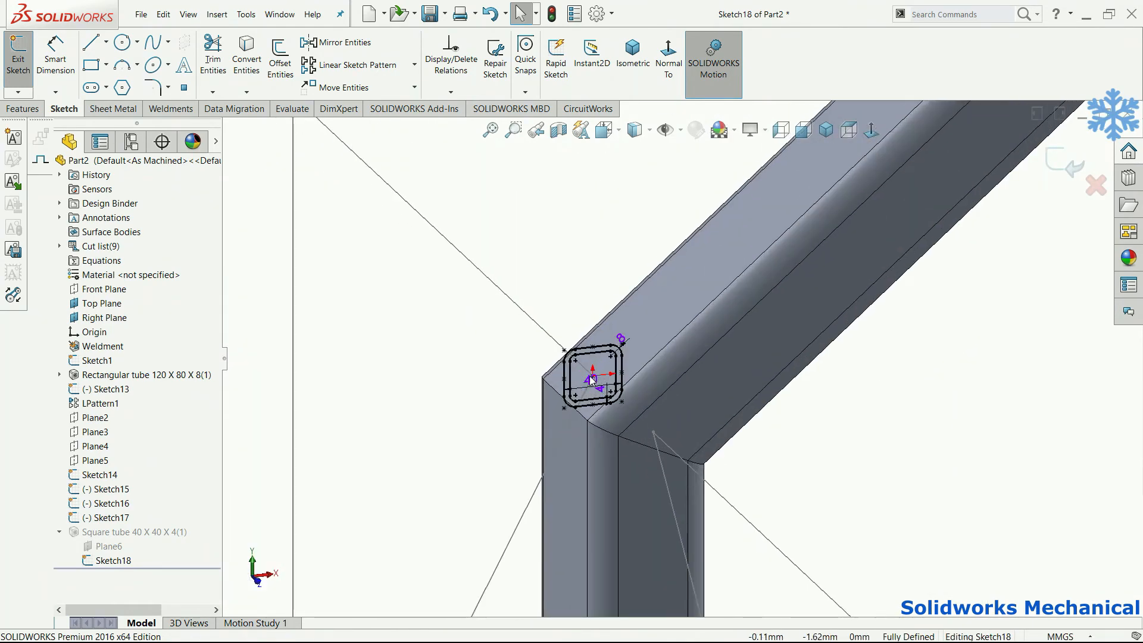
double_click(591, 379)
key(Return)
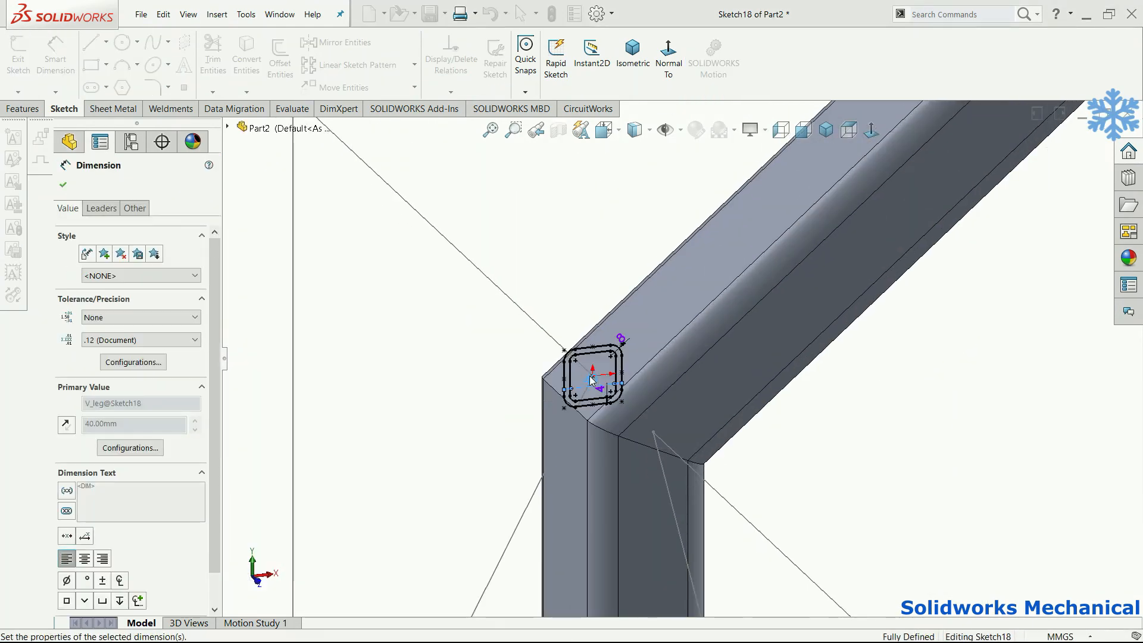
key(f)
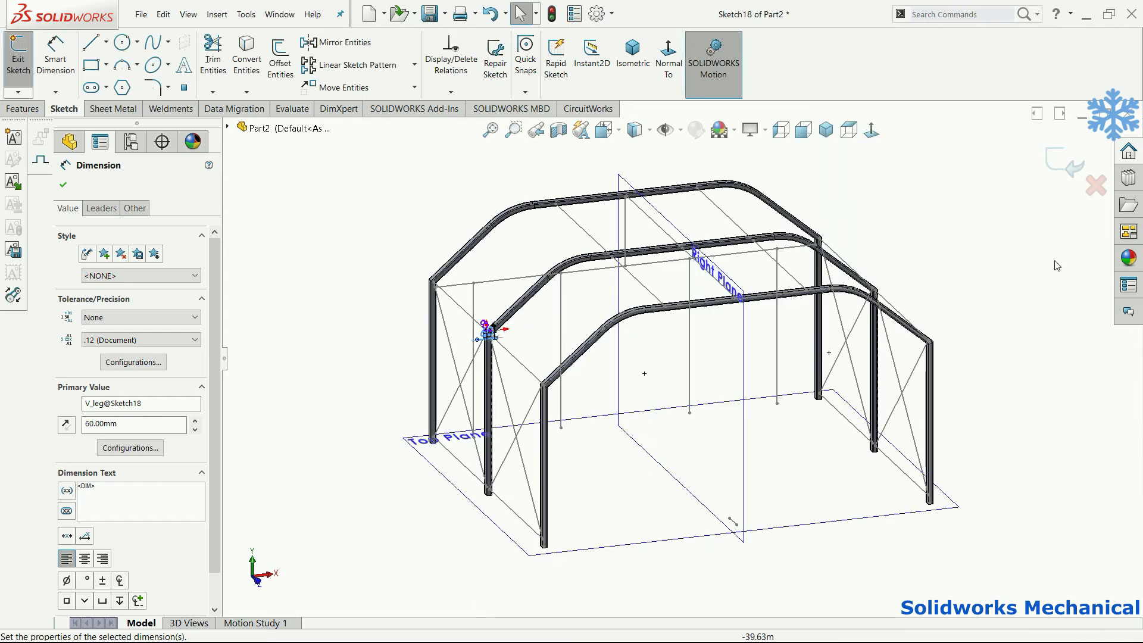
click(1066, 169)
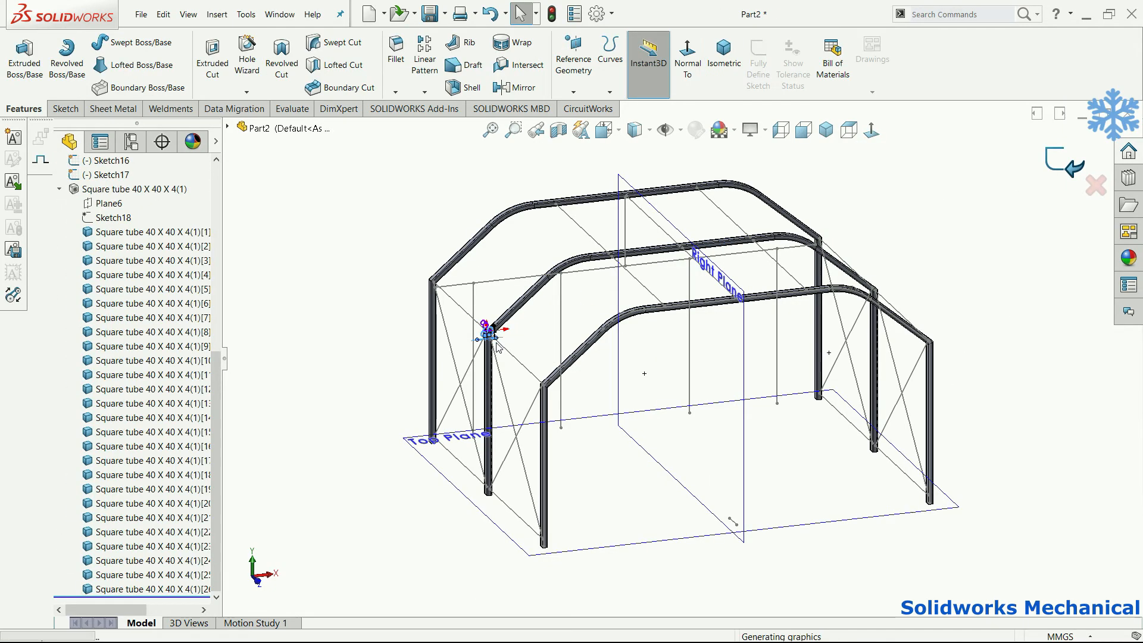
Examine the resized square-tube bracing and its joints with the arched frames.
scroll(499, 349, down, 2)
mouse_move(499, 352)
middle_down()
mouse_move(556, 321)
mouse_move(559, 358)
mouse_move(494, 348)
mouse_move(508, 359)
middle_up()
scroll(524, 355, down, 3)
scroll(396, 344, down, 1)
scroll(397, 343, up, 4)
middle_drag(411, 334, 626, 361)
key(f)
scroll(701, 340, down, 2)
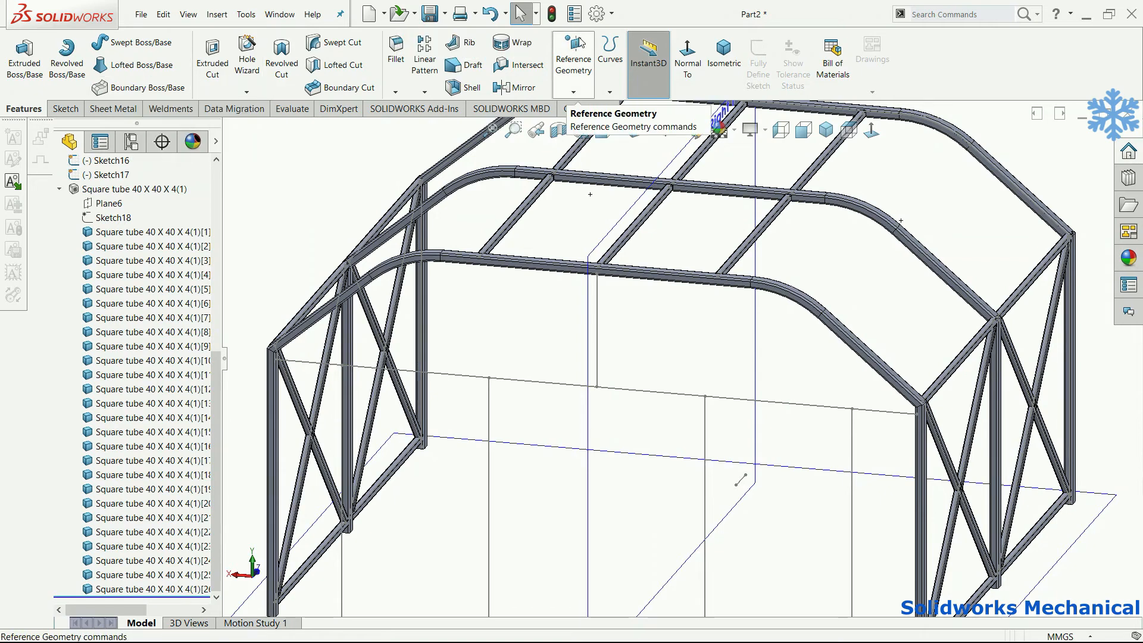
Start another iso square-tube structural member with the end wall's long horizontal line as the first group's path.
click(216, 14)
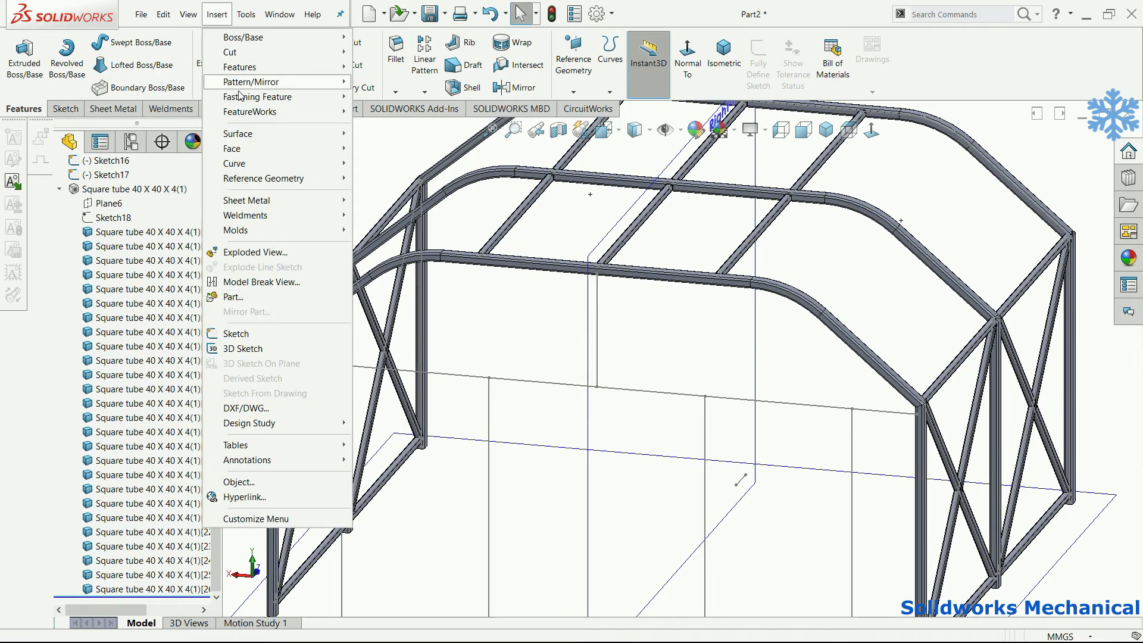
mouse_move(280, 218)
click(396, 229)
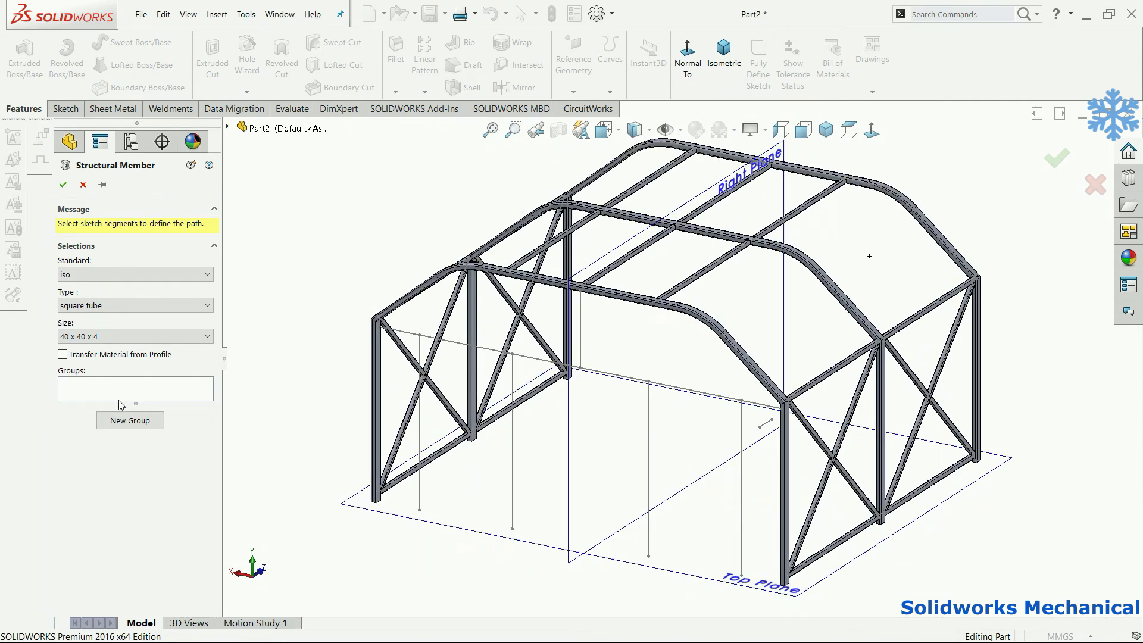
click(169, 385)
middle_drag(436, 488, 493, 387)
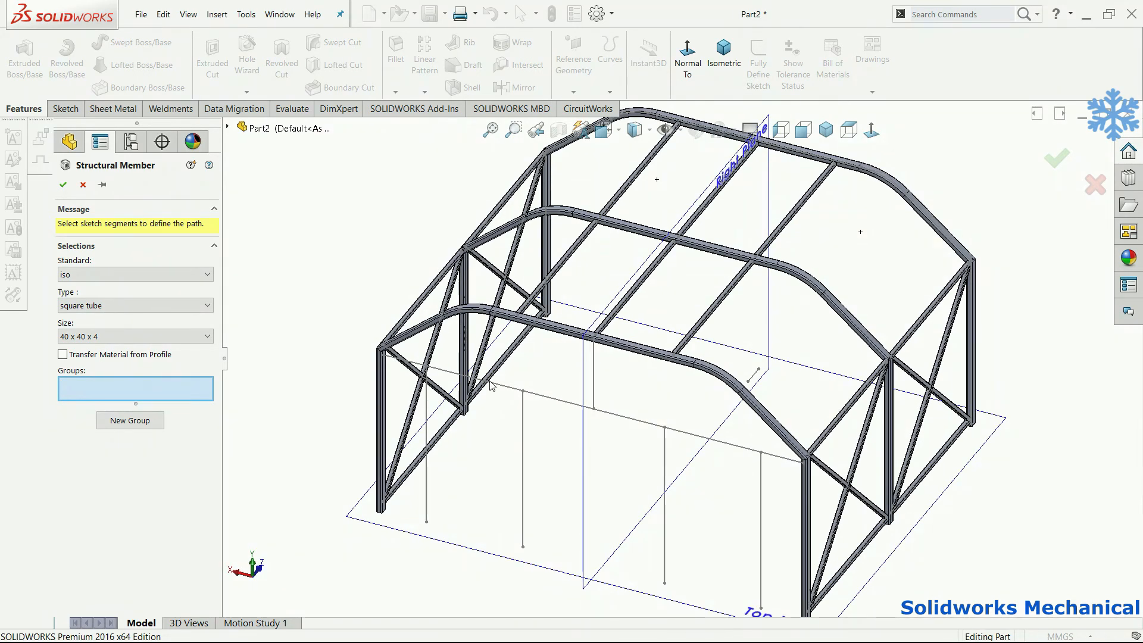
click(583, 407)
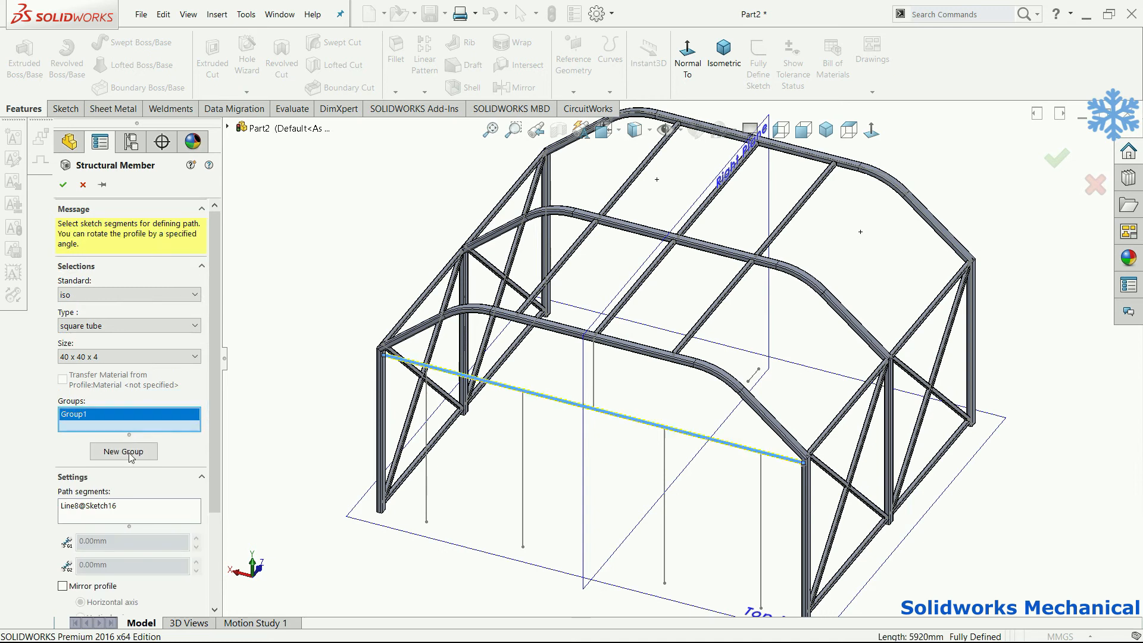
Add a second group with the four end-wall posts and the short vertical line above the crossbeam.
click(129, 457)
click(426, 450)
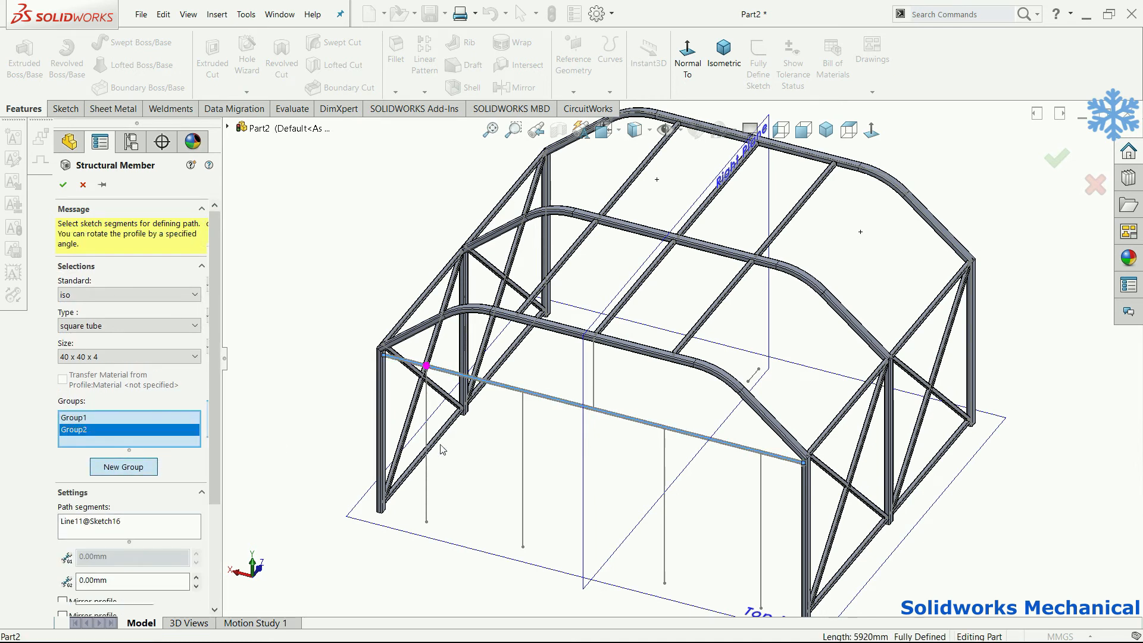
click(522, 469)
click(593, 393)
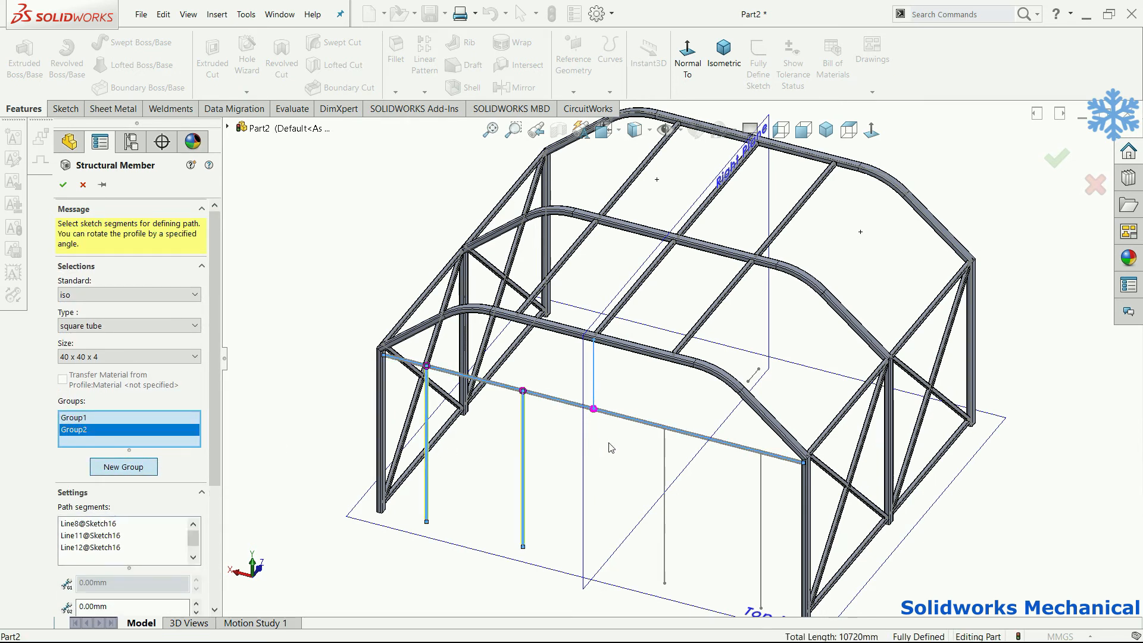
click(664, 479)
click(762, 502)
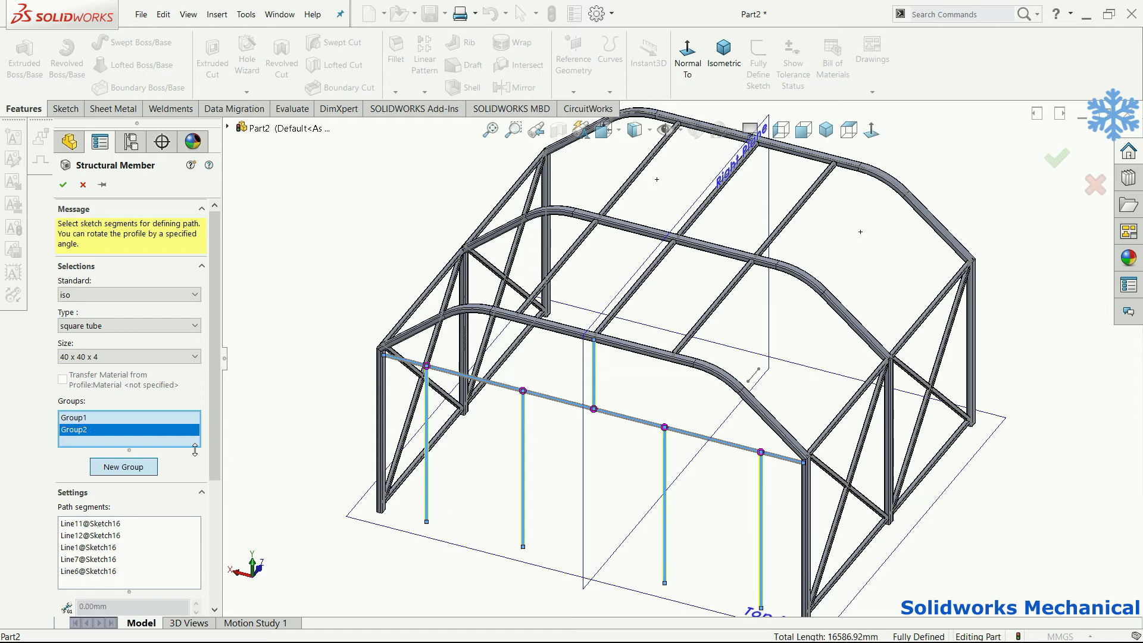
Set the end-wall member size to 80 x 80 x 5 and create the members.
click(149, 356)
click(137, 433)
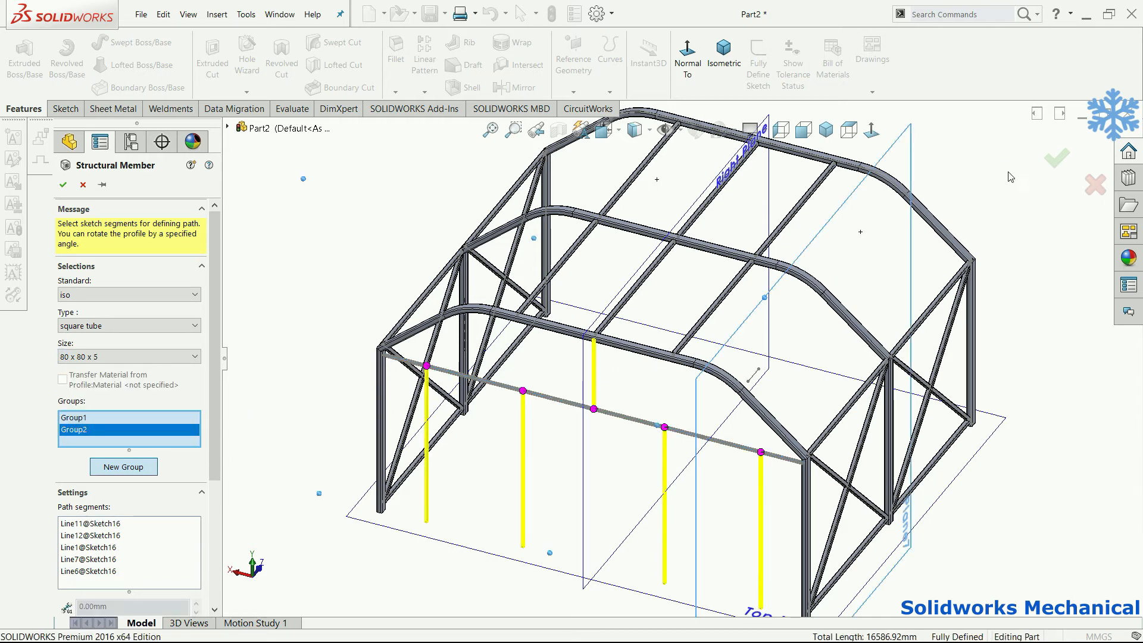
click(62, 185)
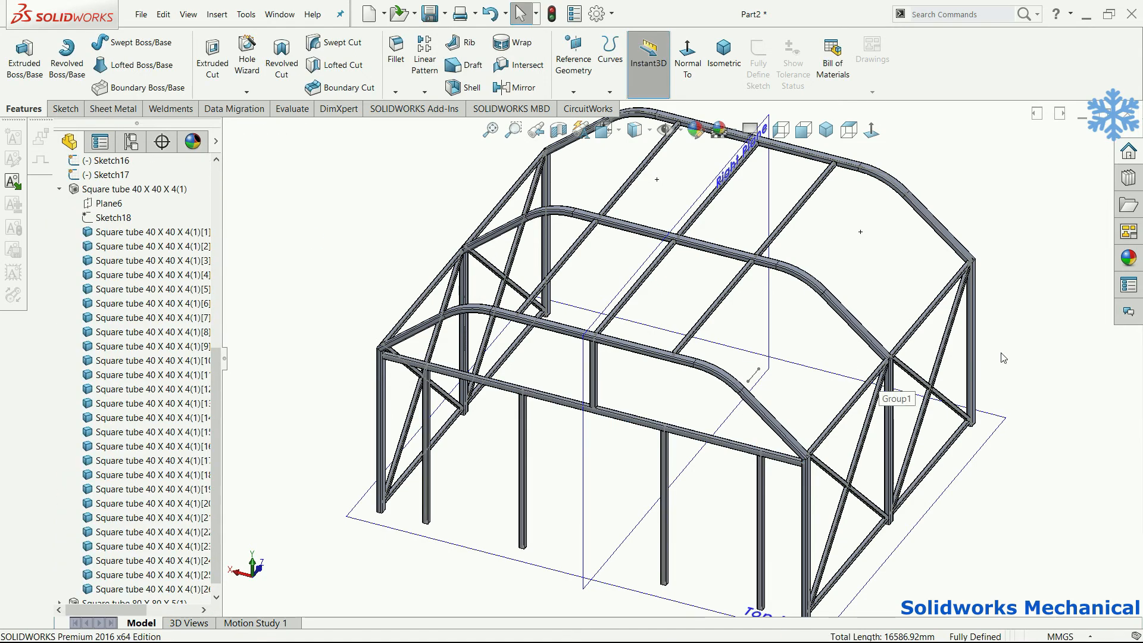
Hide Sketch14 through Sketch17, Sketch13 and Sketch1, with the structure shown from the front.
middle_drag(1079, 228, 801, 222)
key(f)
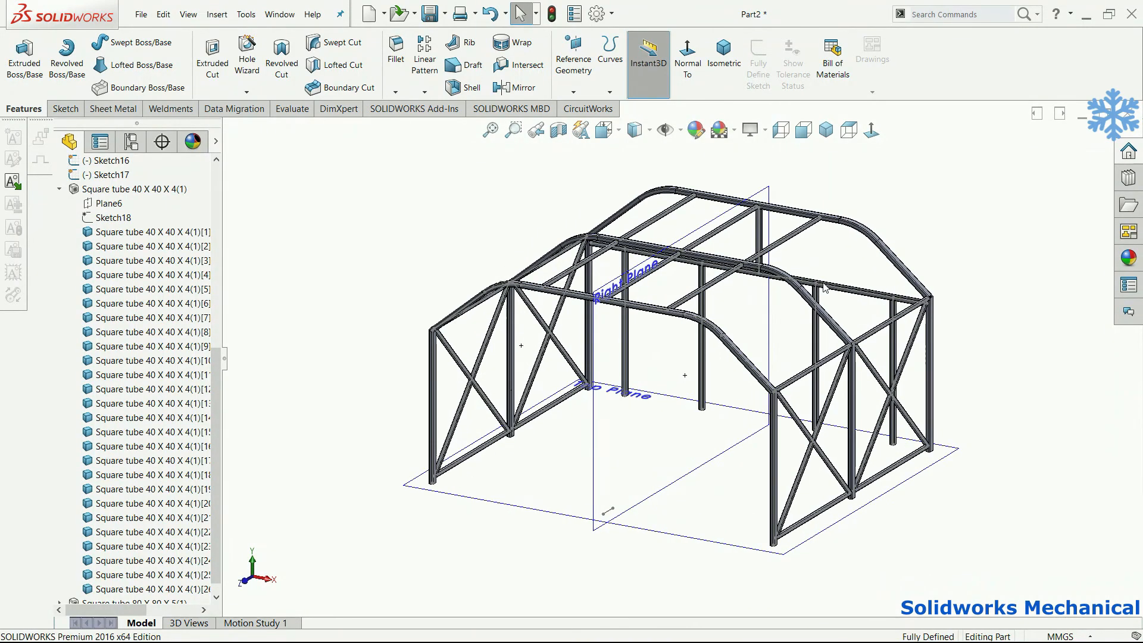
click(804, 131)
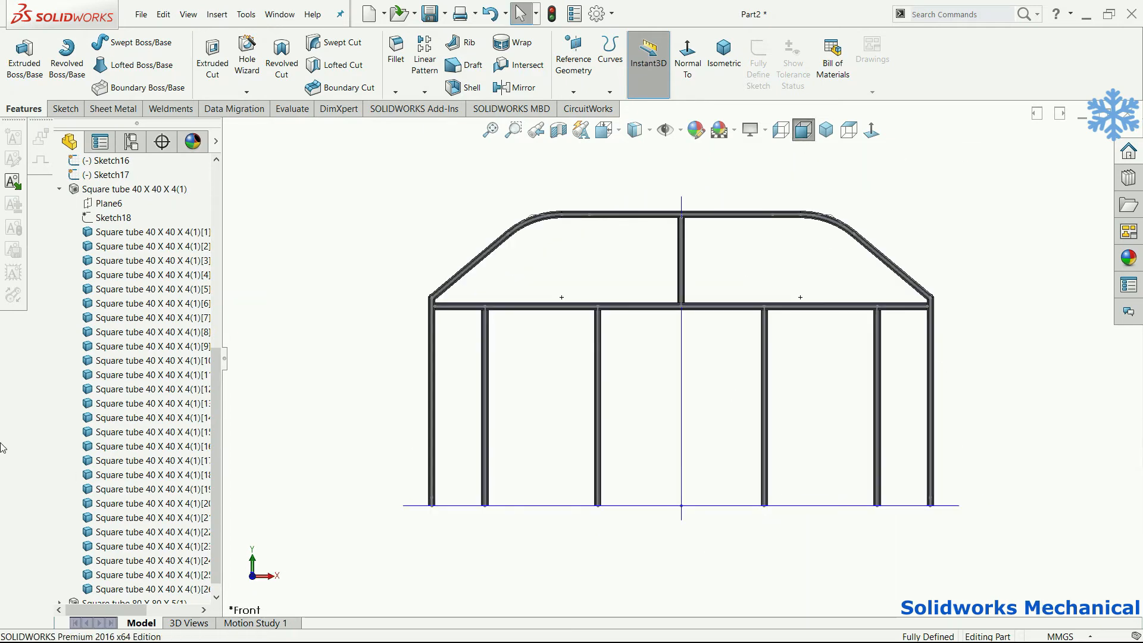
click(63, 188)
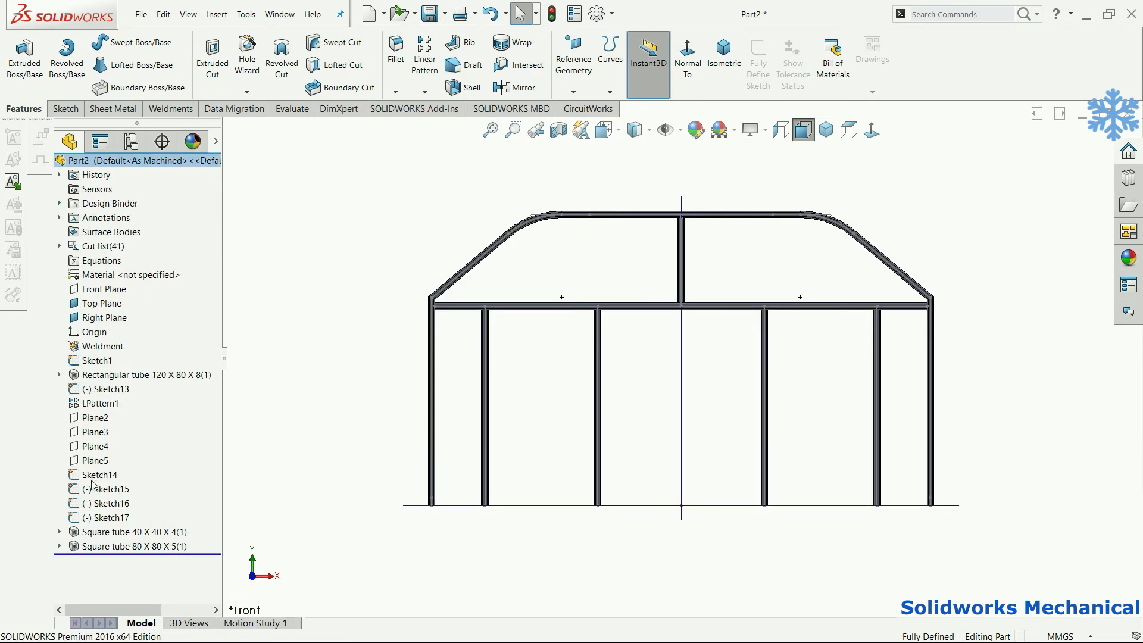
click(95, 475)
ctrl+click(93, 518)
ctrl+click(92, 504)
ctrl+click(88, 490)
right_click(86, 487)
click(95, 419)
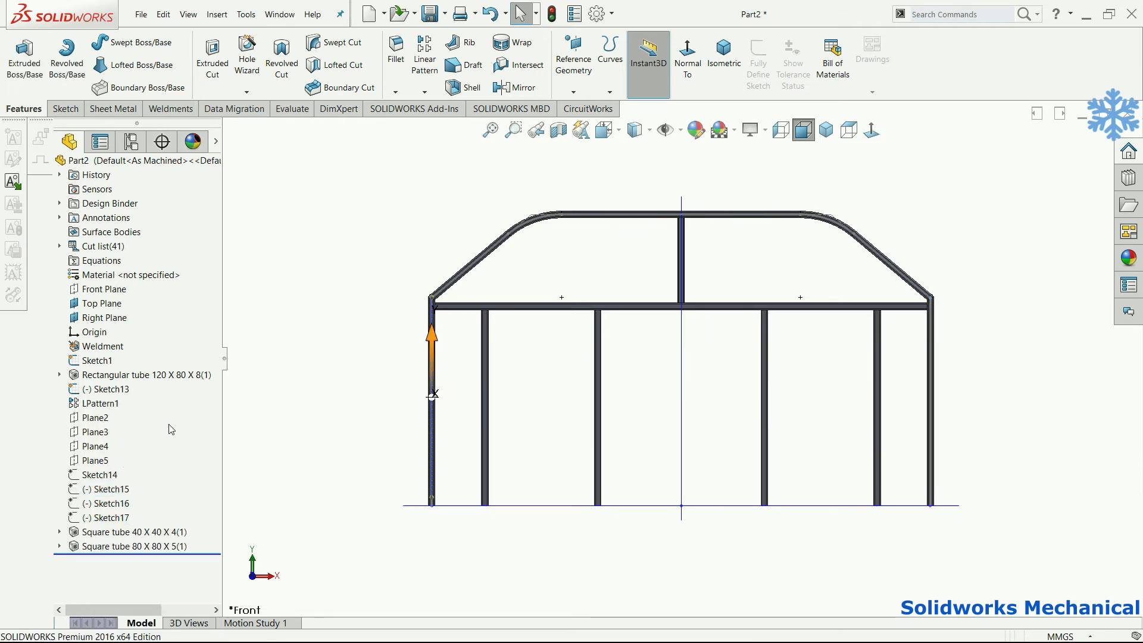
click(107, 390)
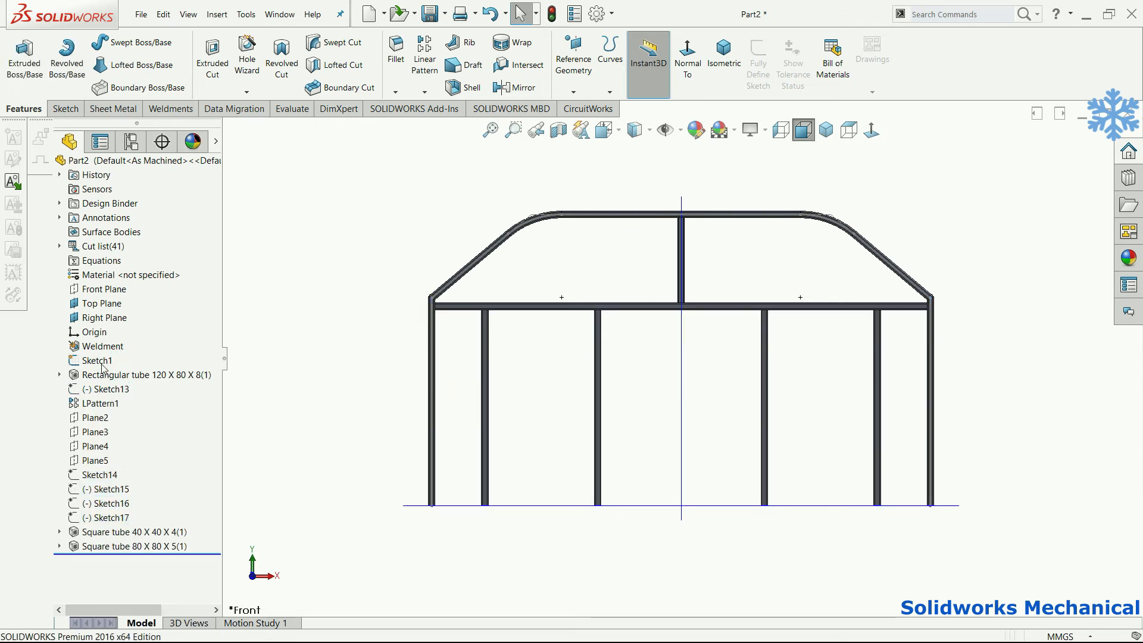
click(97, 361)
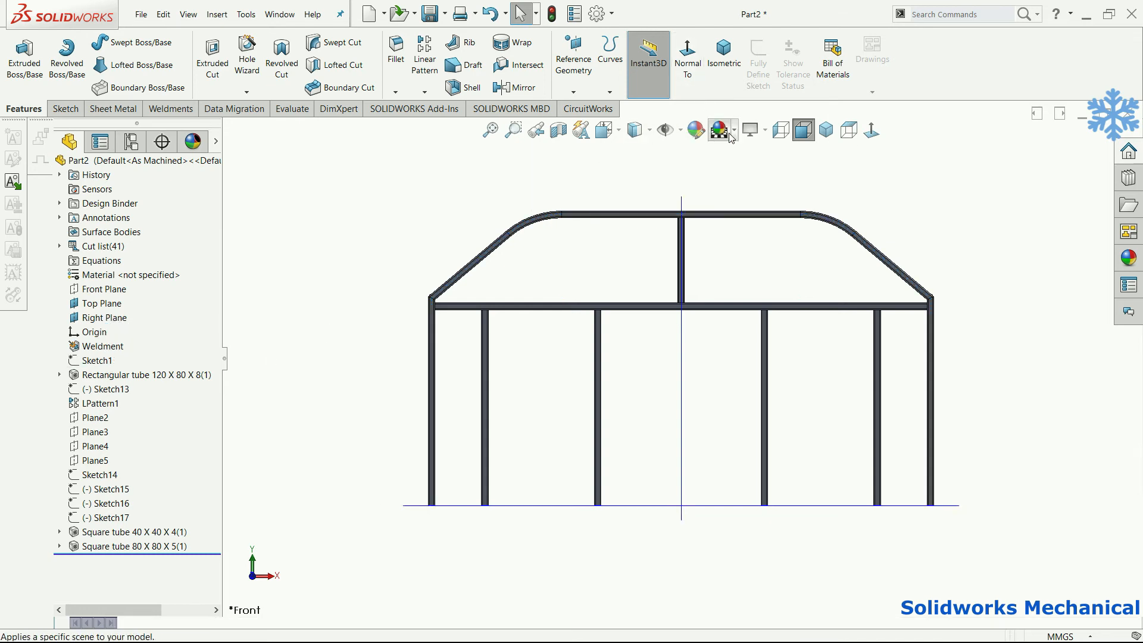
Apply a scene to the model and turn on shadows in shaded mode.
click(720, 131)
click(692, 371)
click(729, 201)
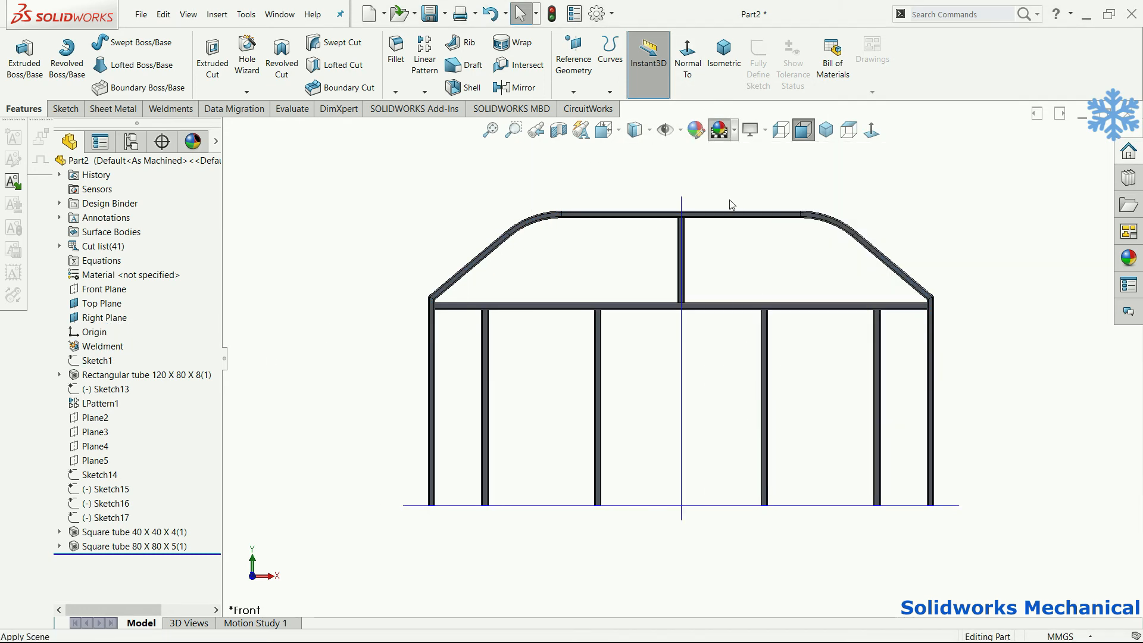
click(752, 131)
click(794, 165)
middle_drag(972, 288, 837, 346)
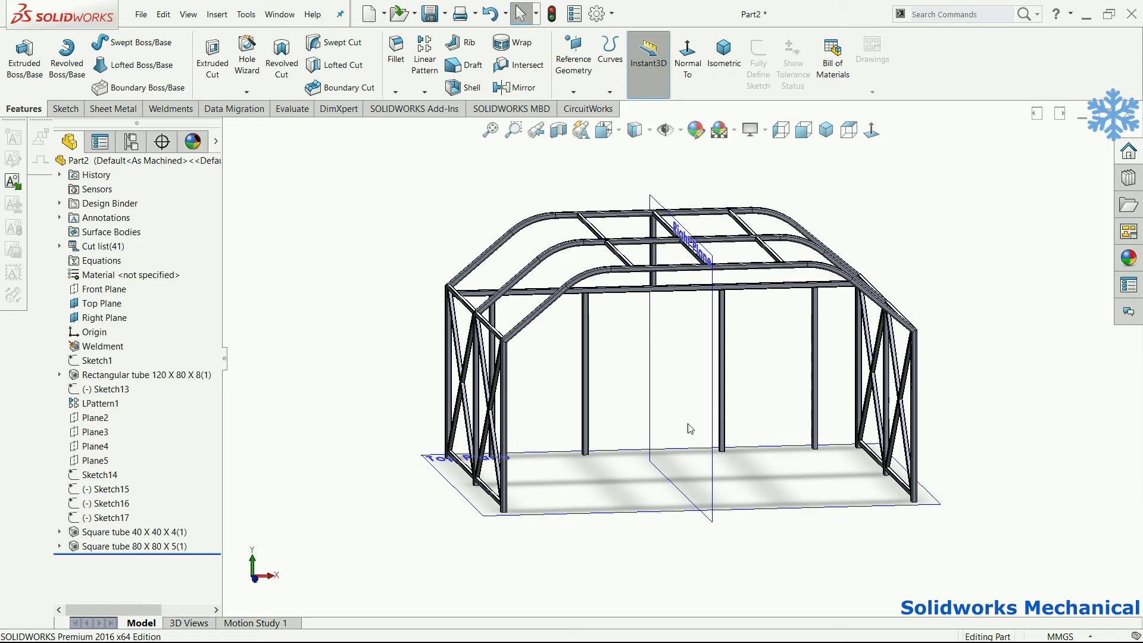
Start an extruded boss and open its sketch on the outward-facing face of the front arched frame.
click(213, 60)
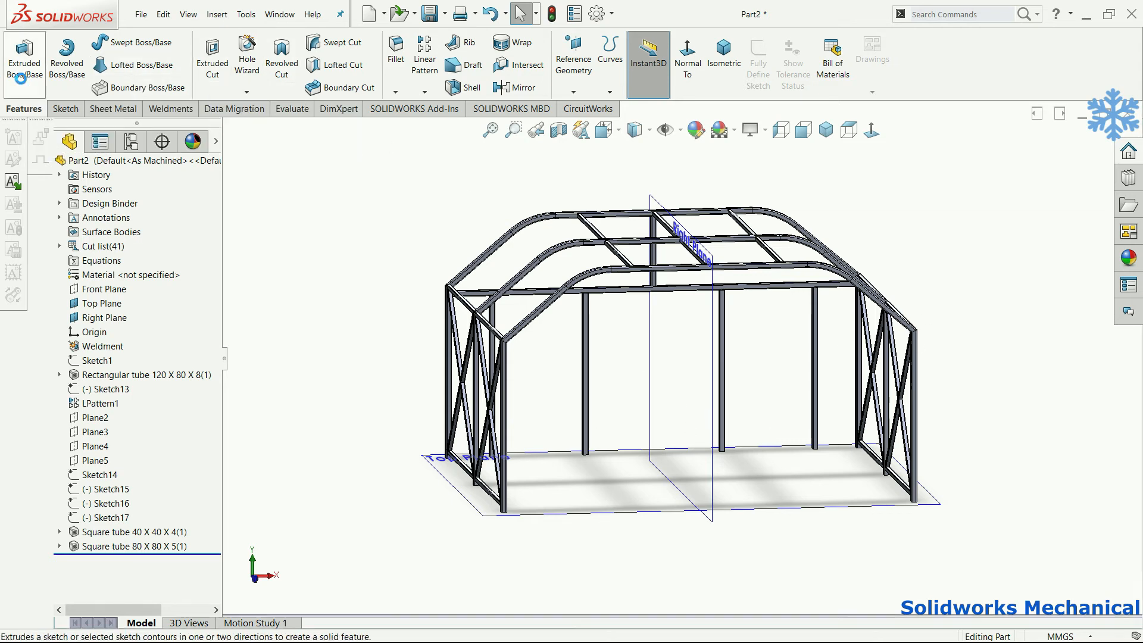
scroll(563, 189, down, 5)
scroll(566, 194, up, 3)
scroll(519, 202, down, 5)
click(523, 206)
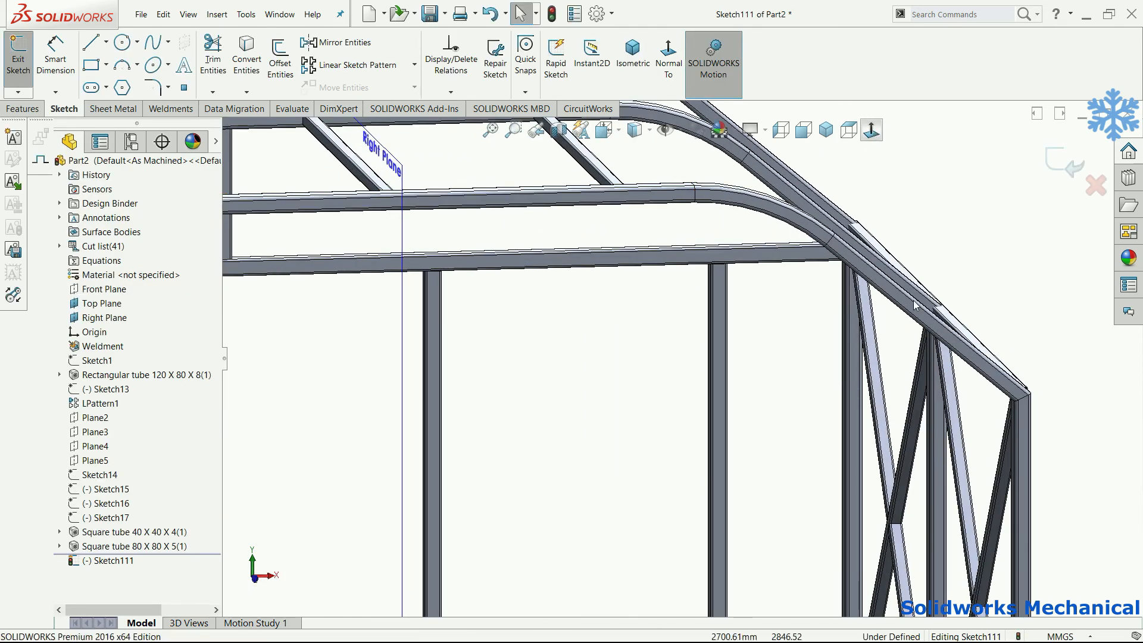
Convert the front frame's outer edges into the sketch, from one upright over the slopes, arcs and ridge to the other upright.
scroll(936, 328, down, 5)
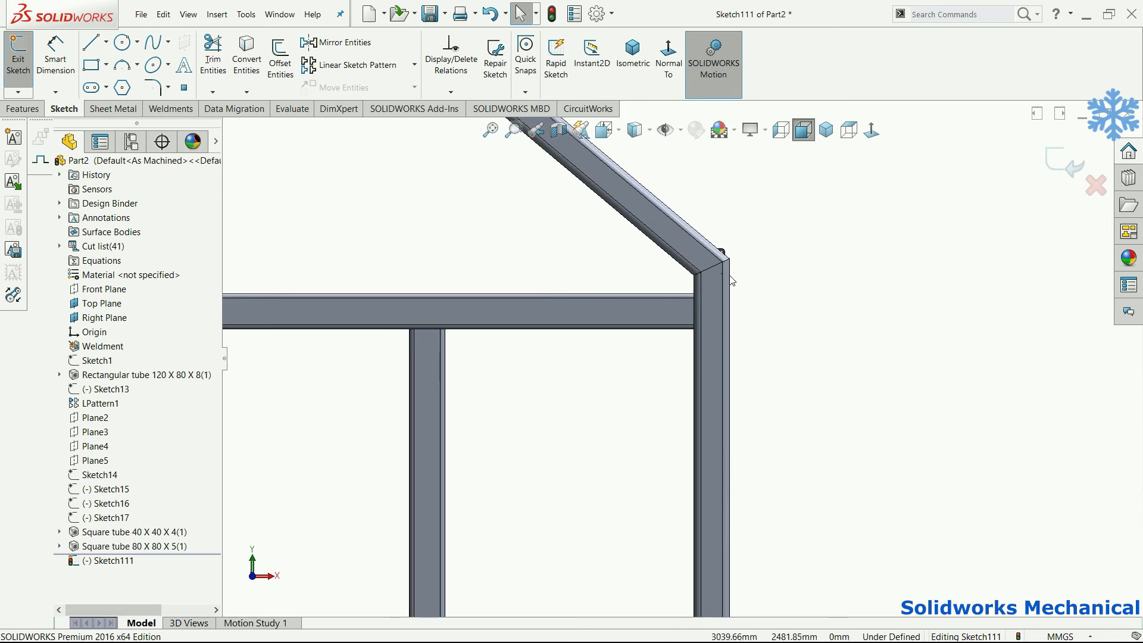
scroll(710, 245, up, 5)
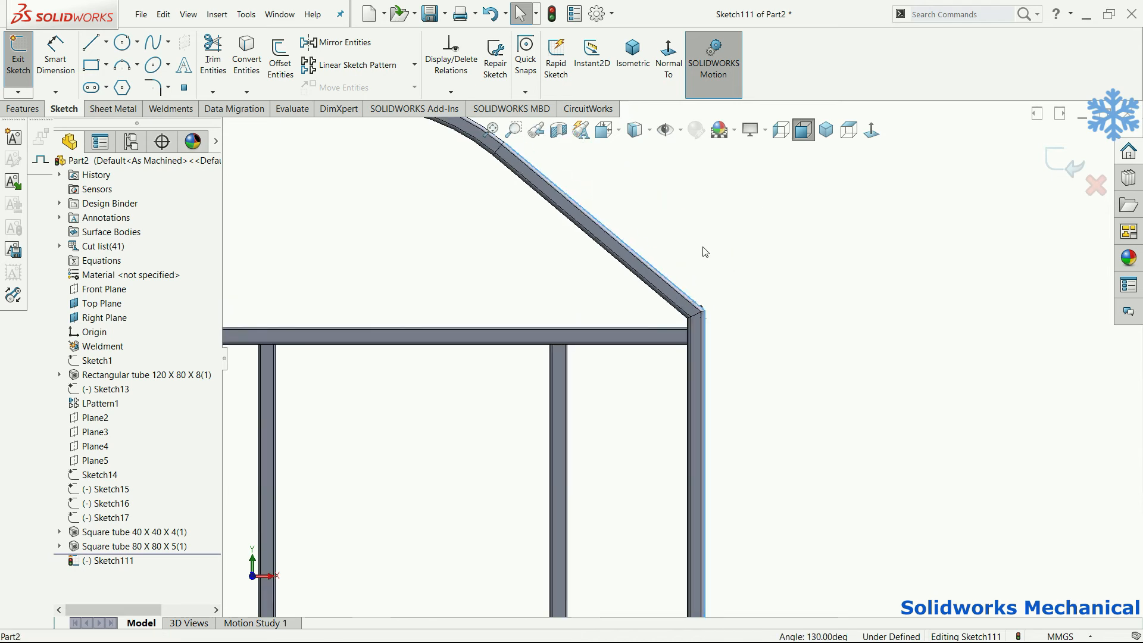
scroll(556, 269, down, 6)
click(746, 360)
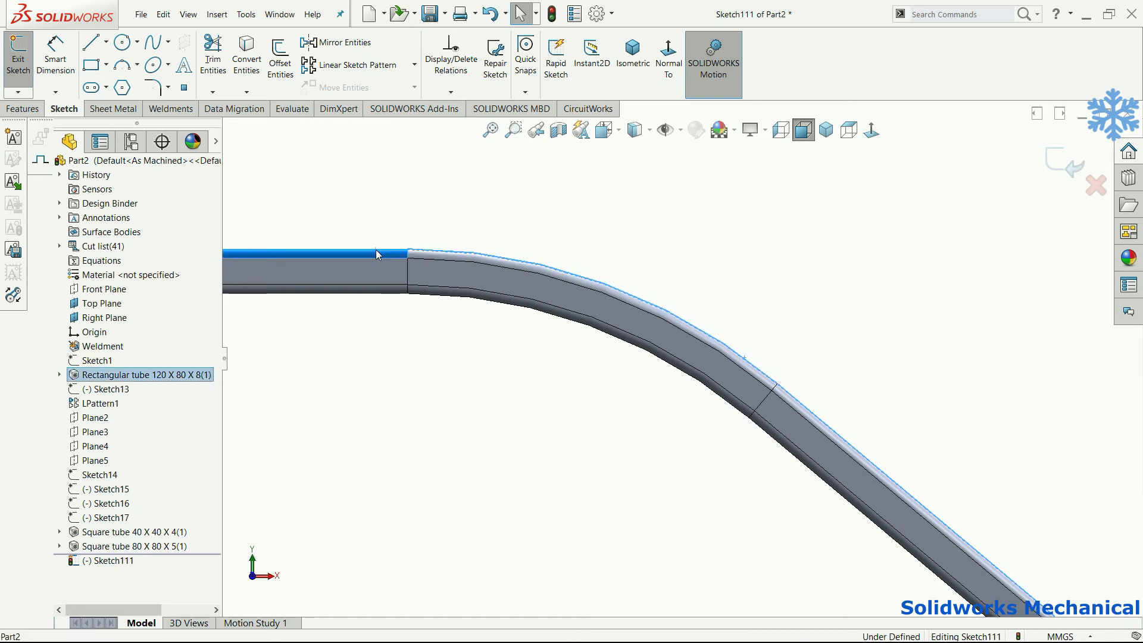
scroll(339, 229, down, 3)
ctrl+click(475, 280)
scroll(468, 275, up, 5)
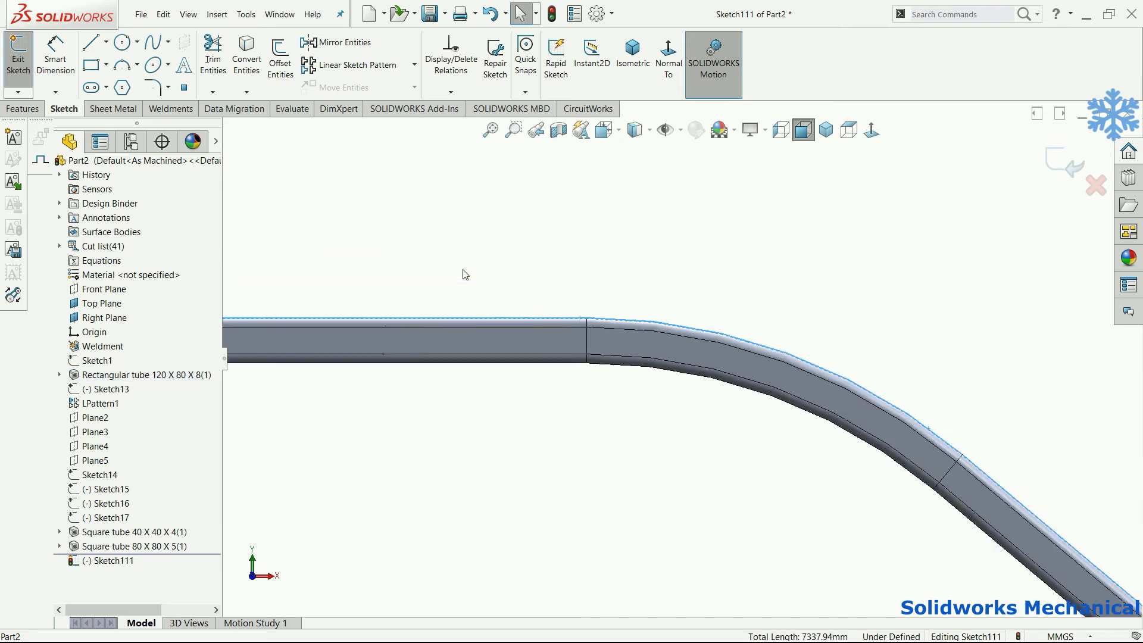
scroll(393, 357, down, 5)
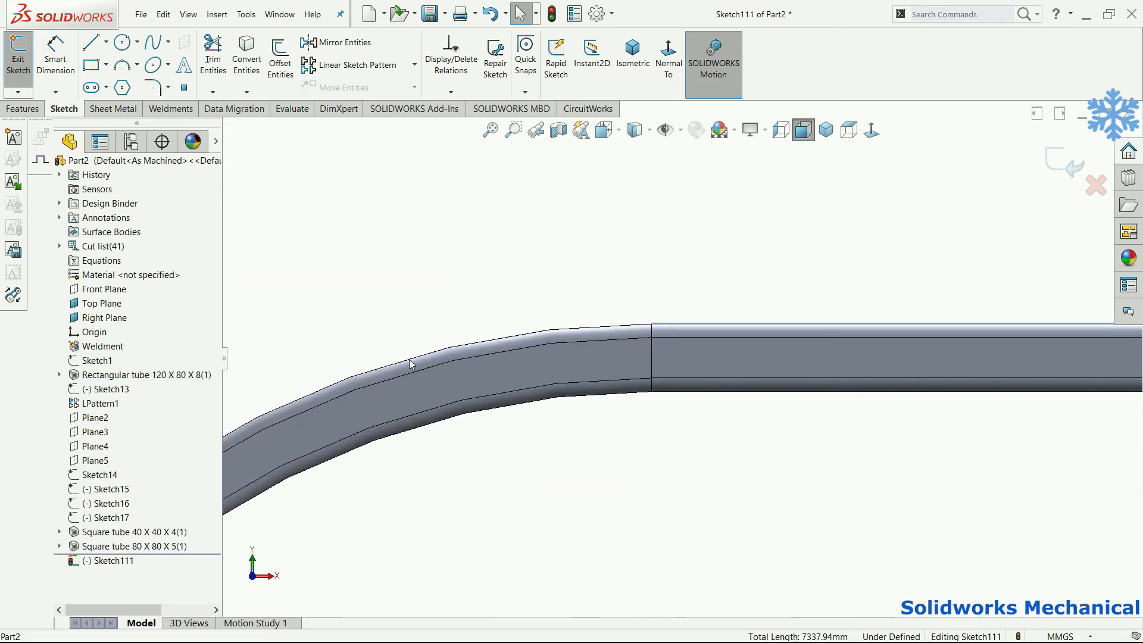
ctrl+click(408, 361)
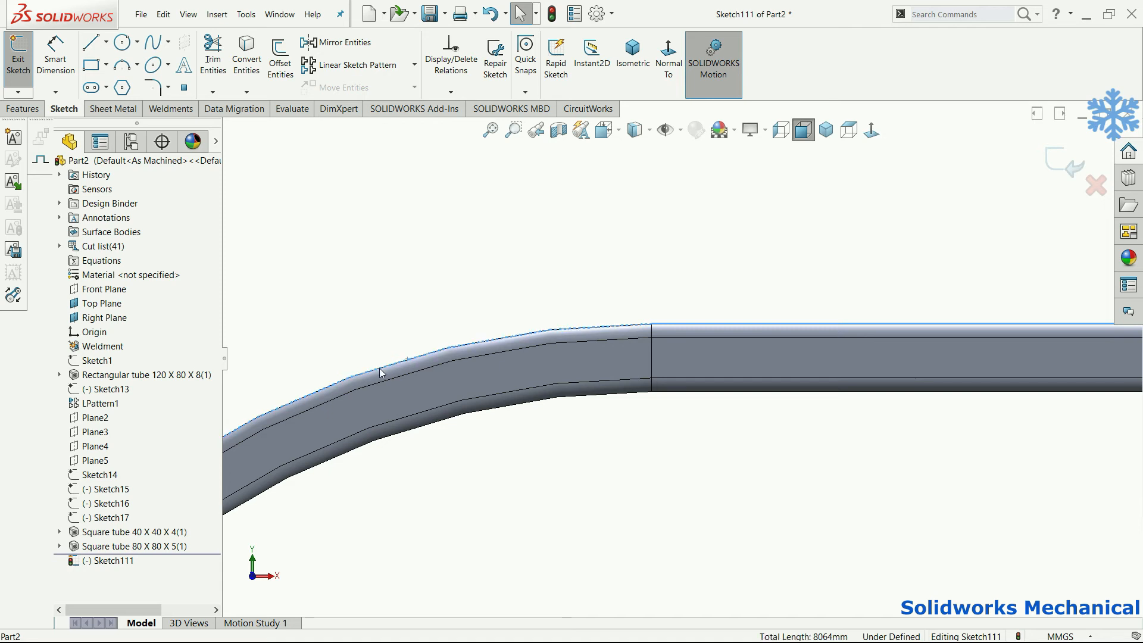
scroll(424, 460, up, 3)
scroll(438, 446, down, 3)
ctrl+click(488, 433)
scroll(491, 437, up, 5)
scroll(538, 475, down, 5)
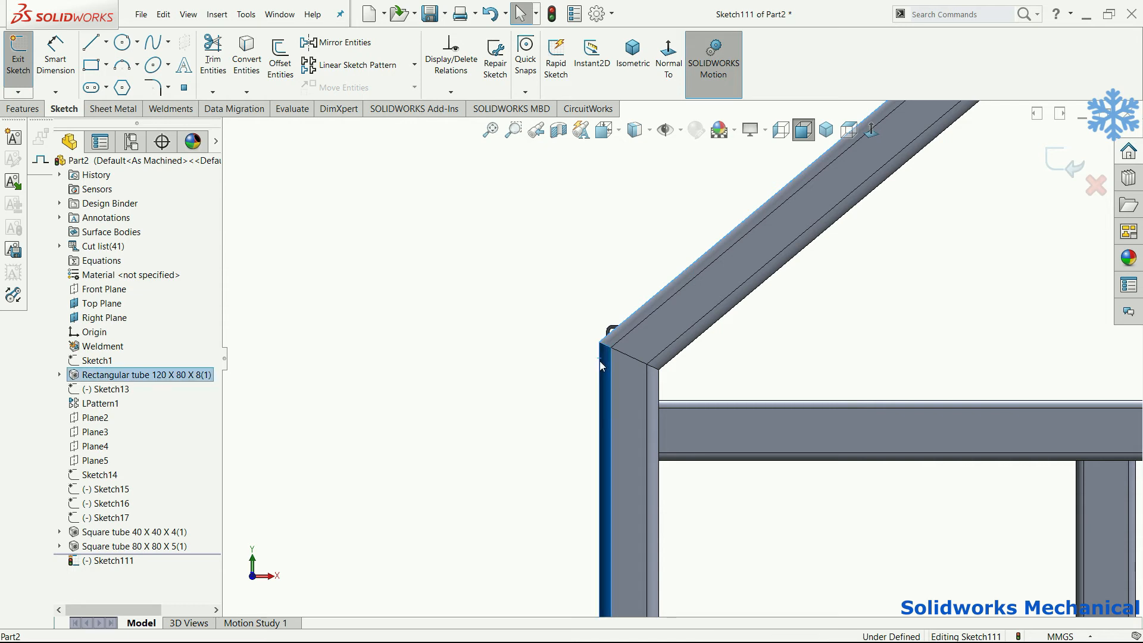
scroll(600, 379, down, 3)
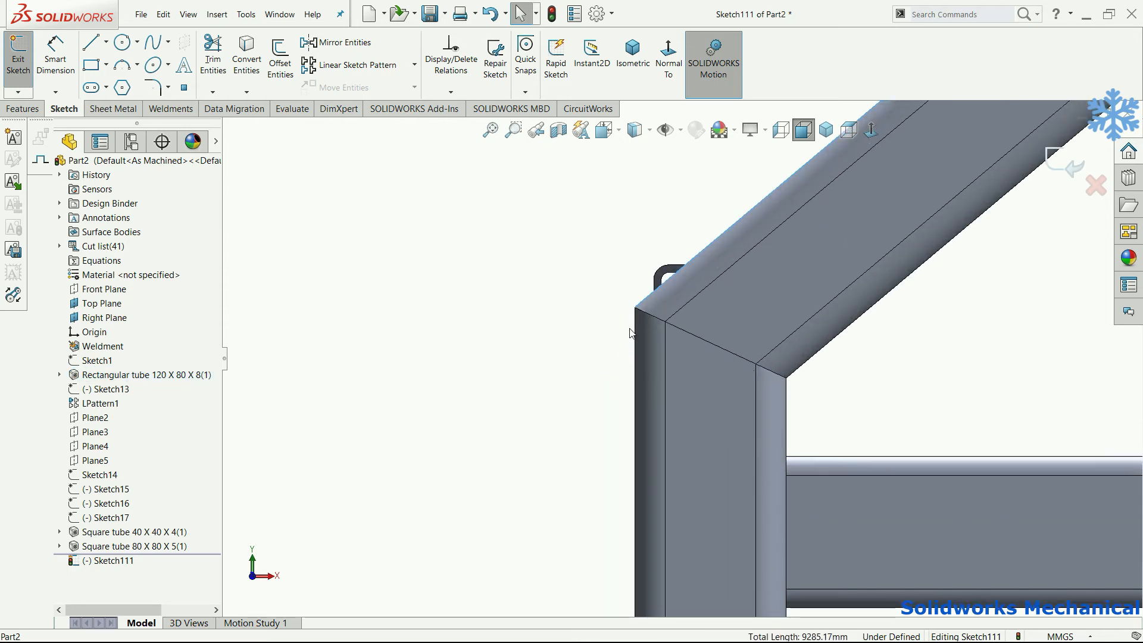
ctrl+click(637, 320)
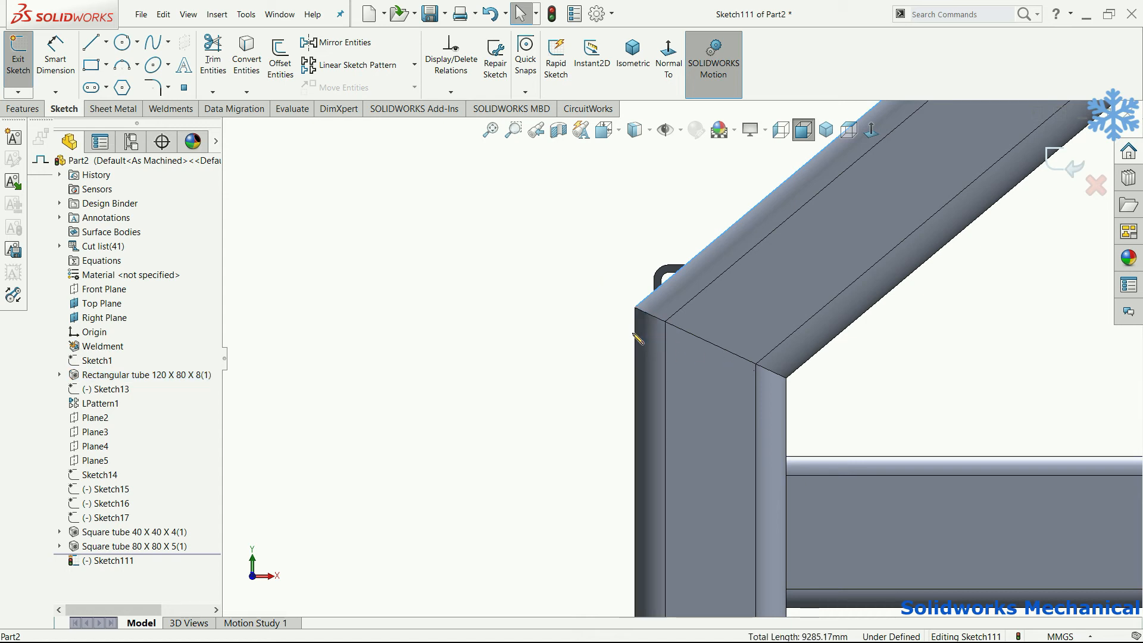
click(246, 54)
Try to offset the converted outline of the front frame by 16 mm.
key(f)
scroll(858, 246, down, 5)
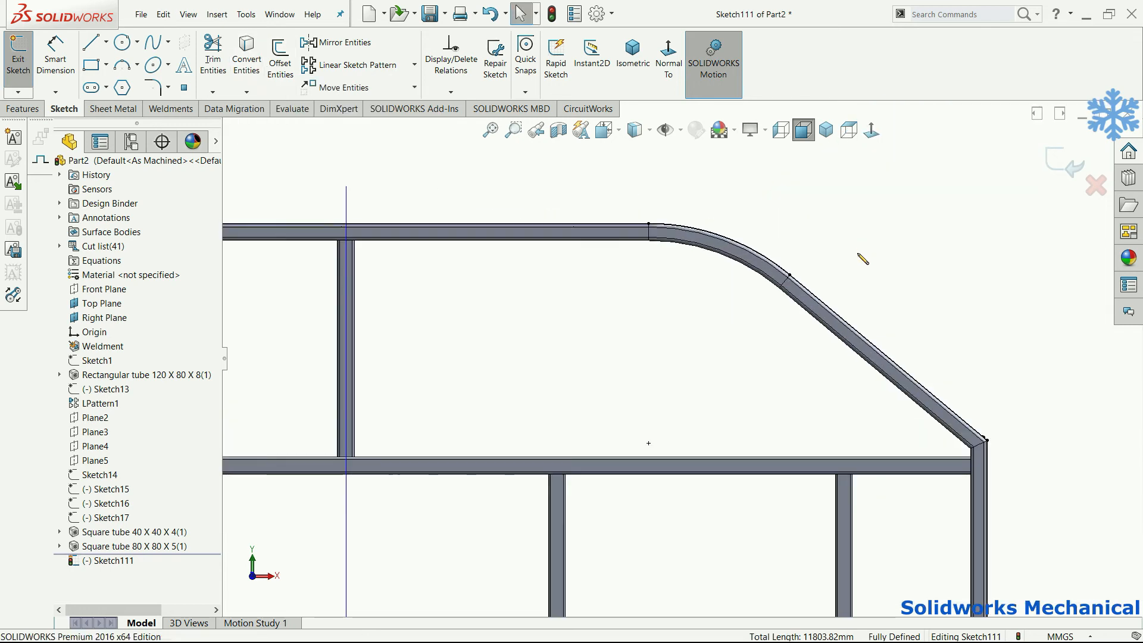
click(280, 60)
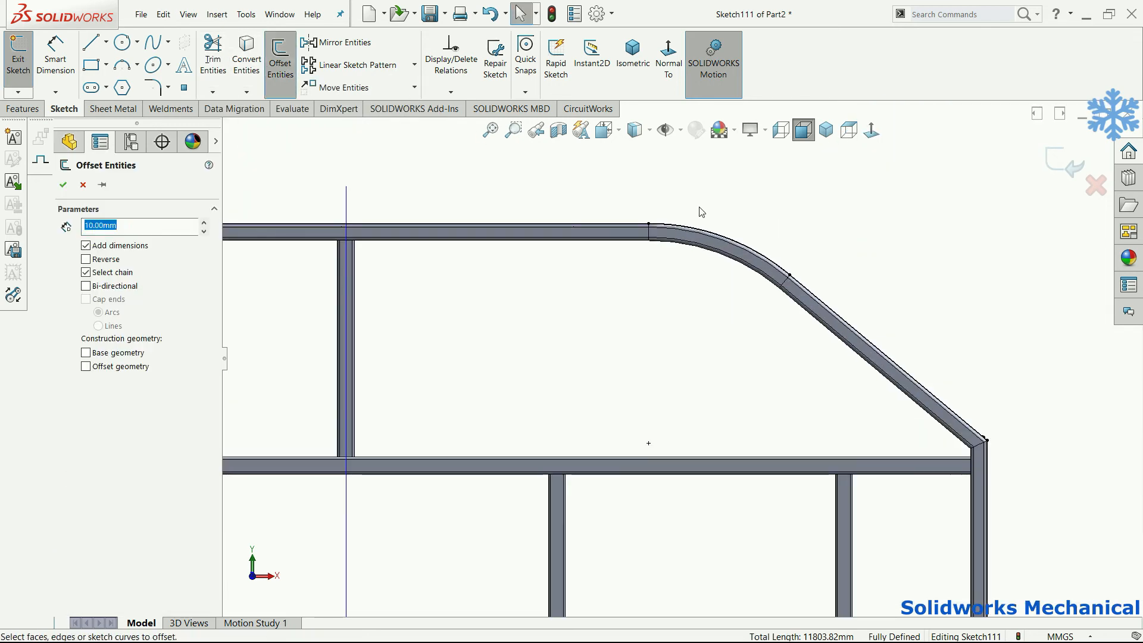
click(755, 249)
text(16)
scroll(1021, 232, up, 5)
middle_drag(909, 327, 831, 411)
Extrude the frame outline as a 10 mm one-direction thin feature, Up To Surface, ending at the end-wall frame's outer face.
click(22, 109)
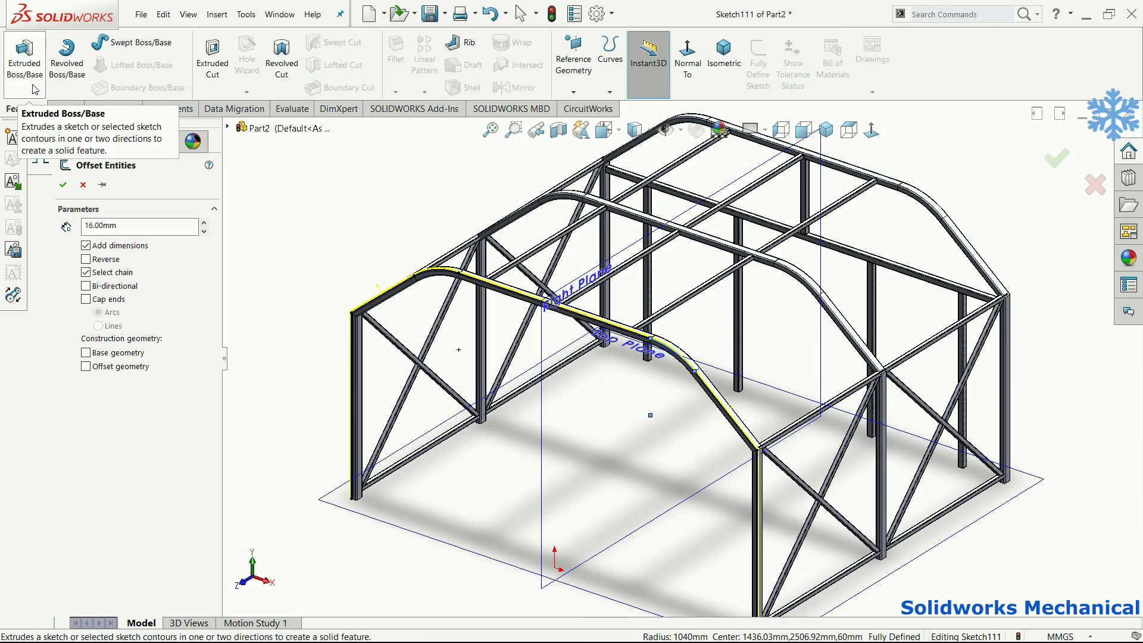
click(24, 57)
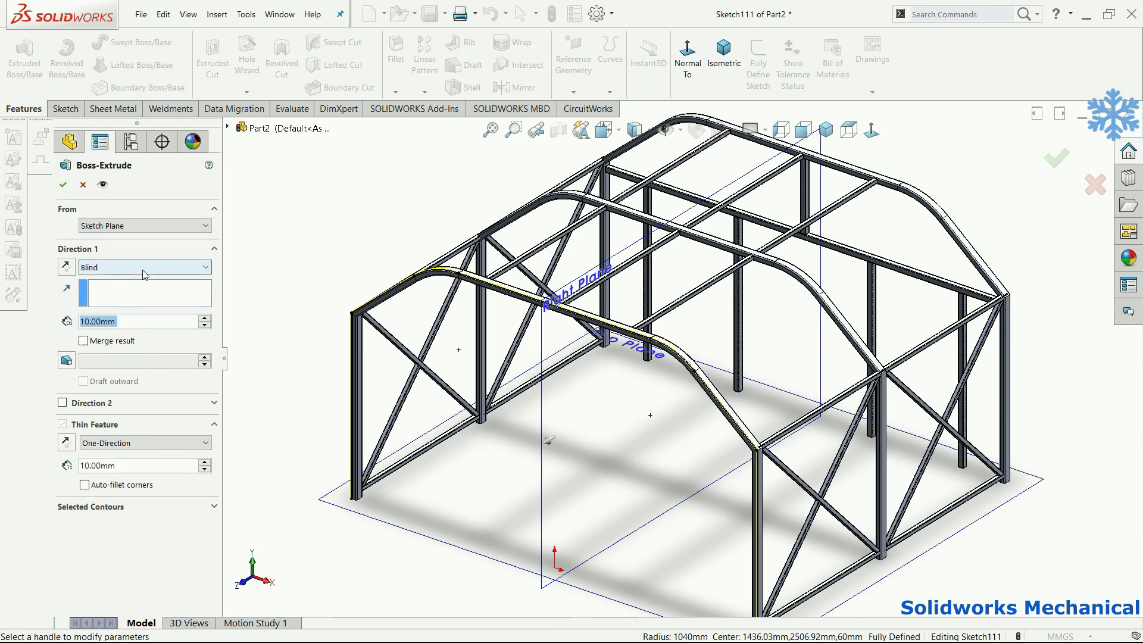
click(145, 267)
click(150, 321)
middle_drag(572, 261, 518, 256)
scroll(860, 339, down, 1)
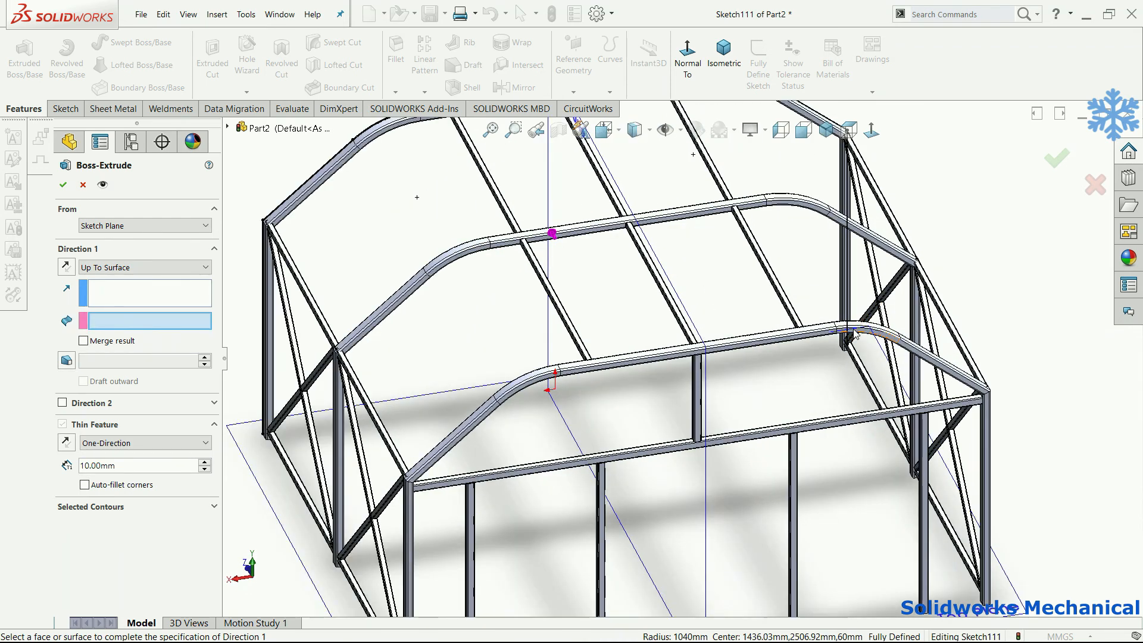
click(875, 336)
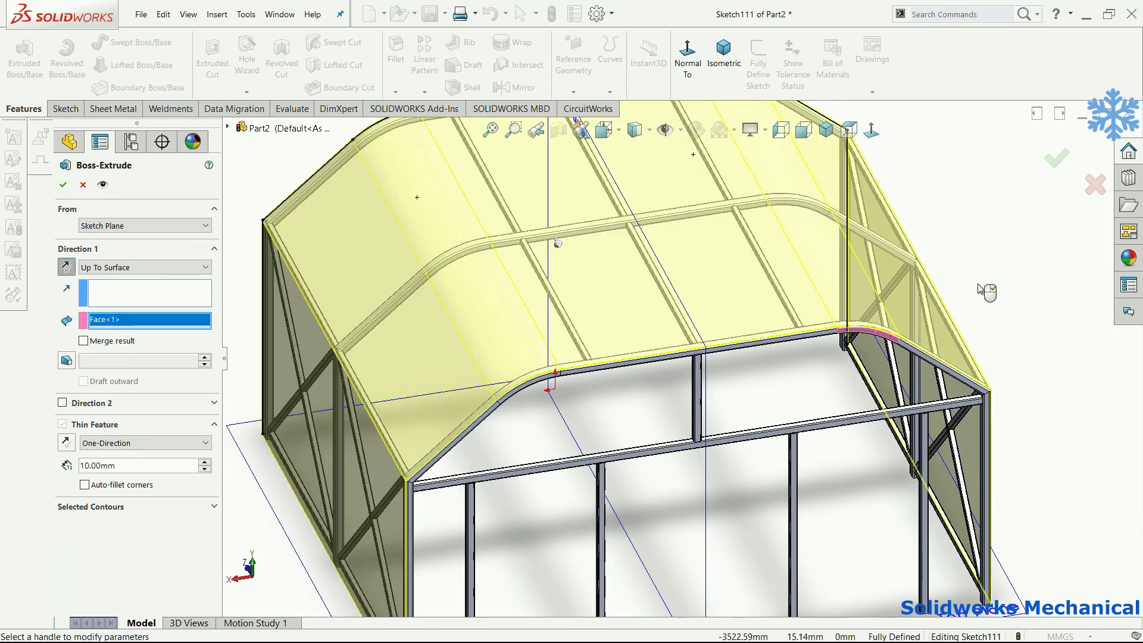
click(1066, 162)
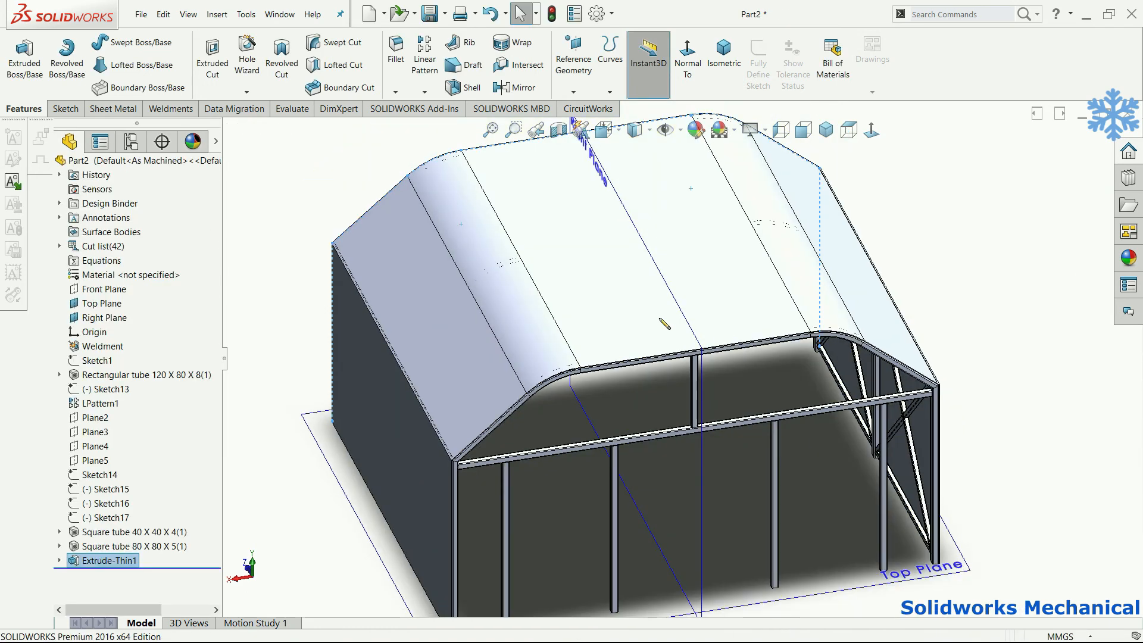
Make the thin-extruded roof and side cladding transparent.
right_click(661, 323)
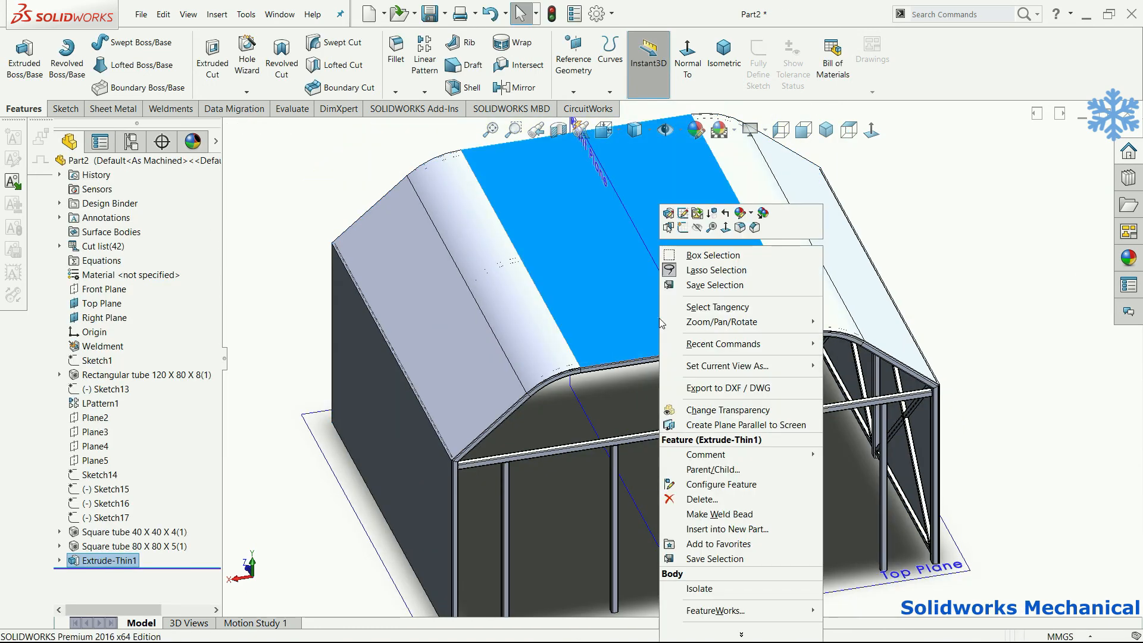
right_click(125, 562)
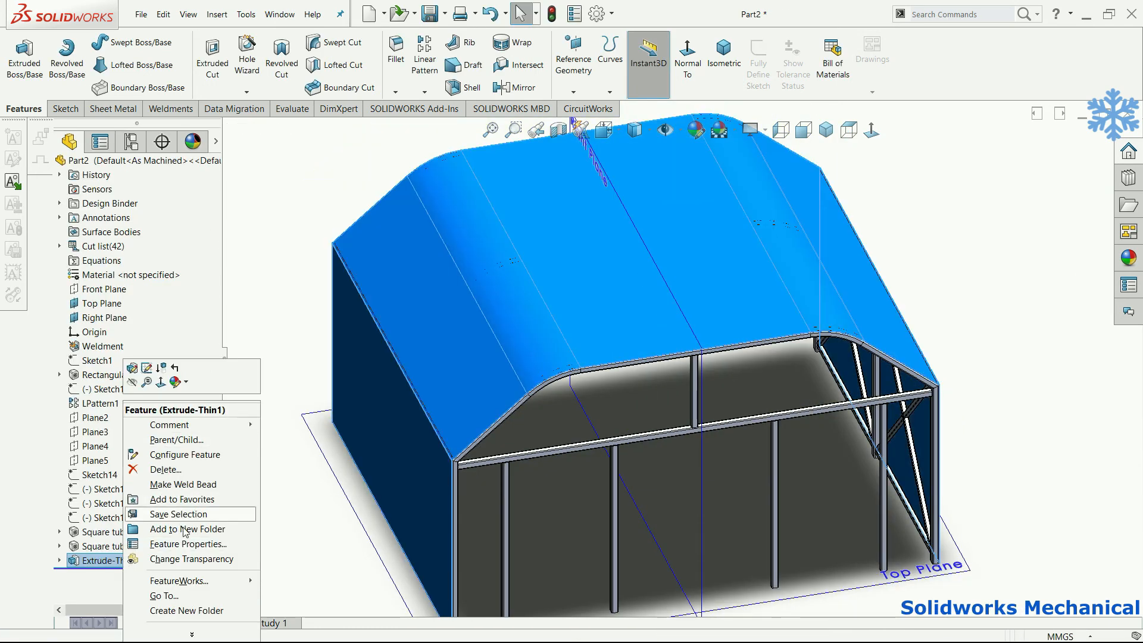
click(190, 559)
Start another extruded boss and open its sketch on the outer face of the end-wall frame.
middle_drag(634, 314, 709, 265)
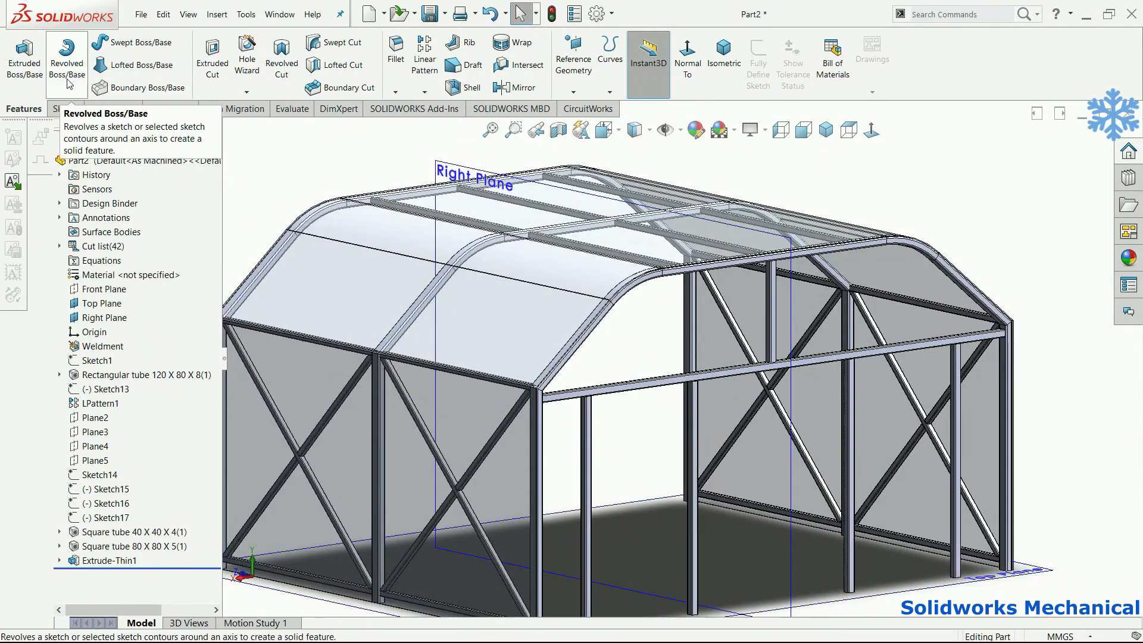
click(24, 60)
scroll(914, 245, down, 2)
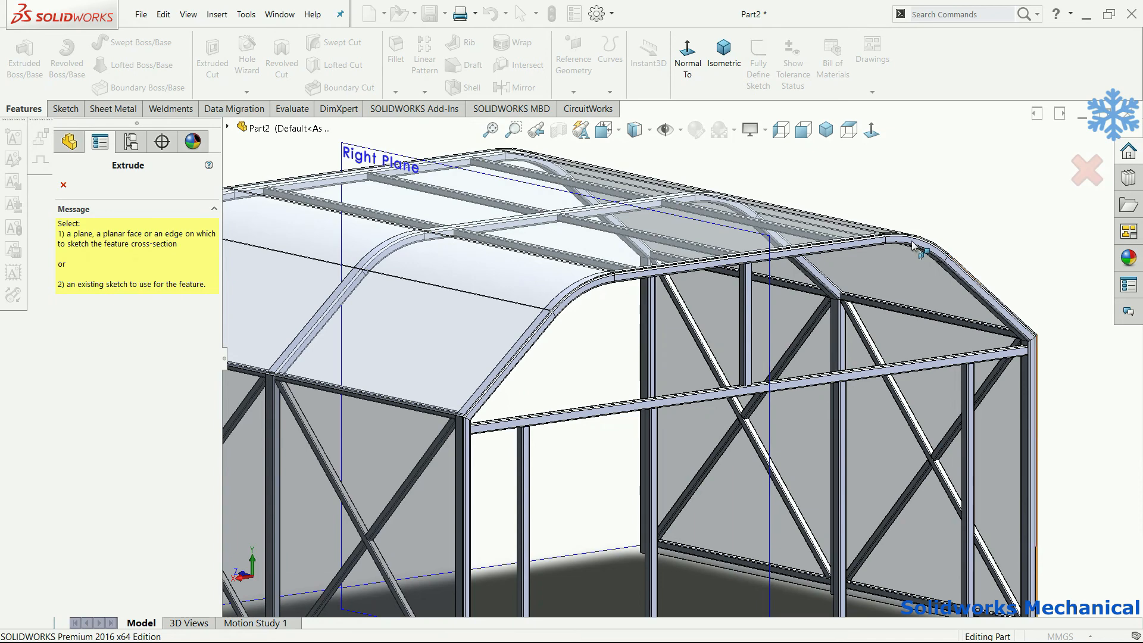
click(913, 246)
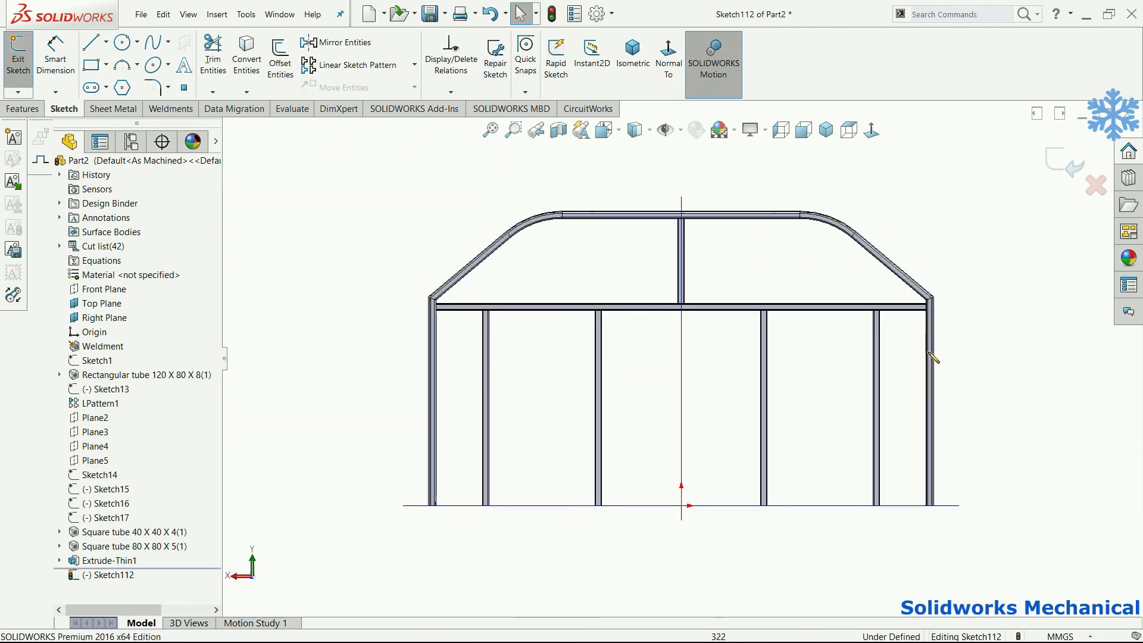
Convert the outer edges of the end-wall frame, along both legs, slopes, curved corners and roof, into sketch entities.
scroll(932, 356, down, 3)
scroll(824, 202, down, 3)
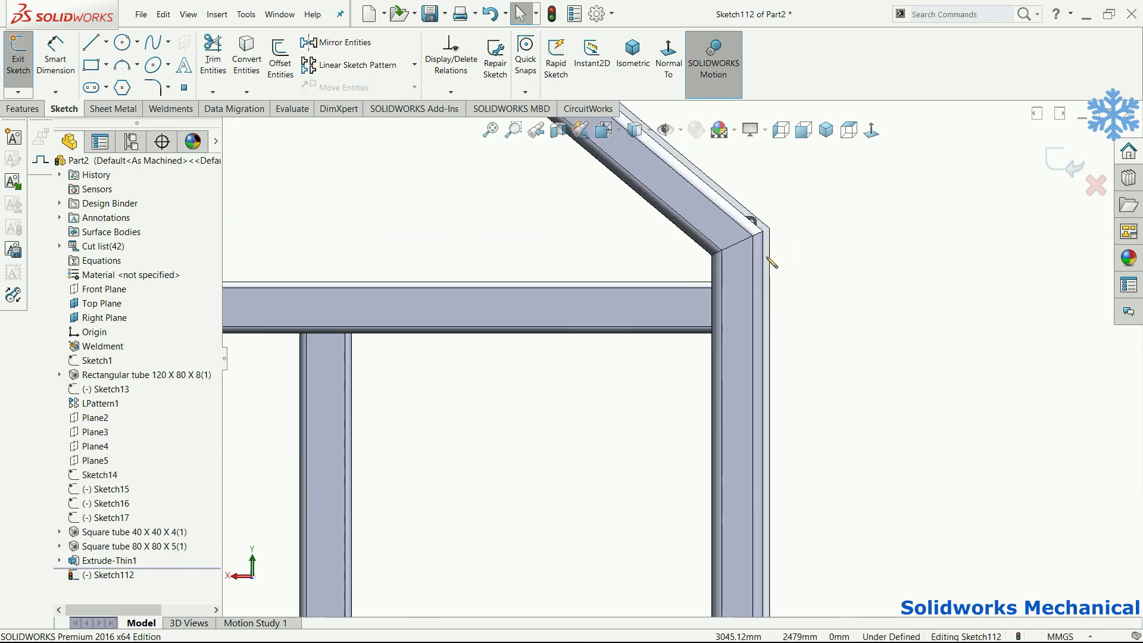
click(763, 235)
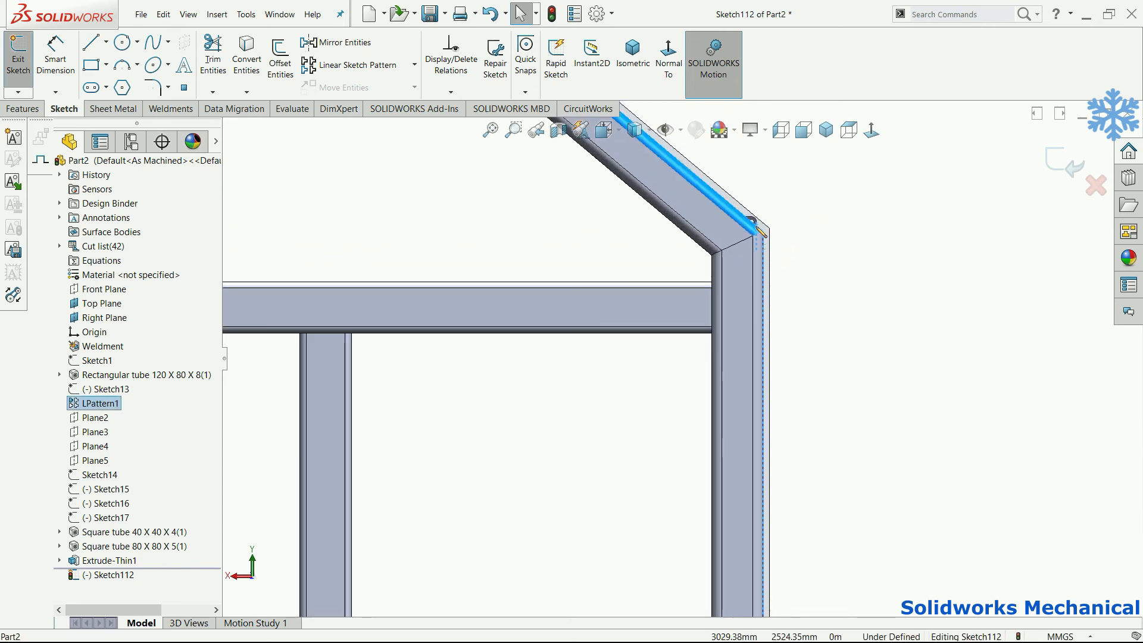
scroll(857, 270, up, 5)
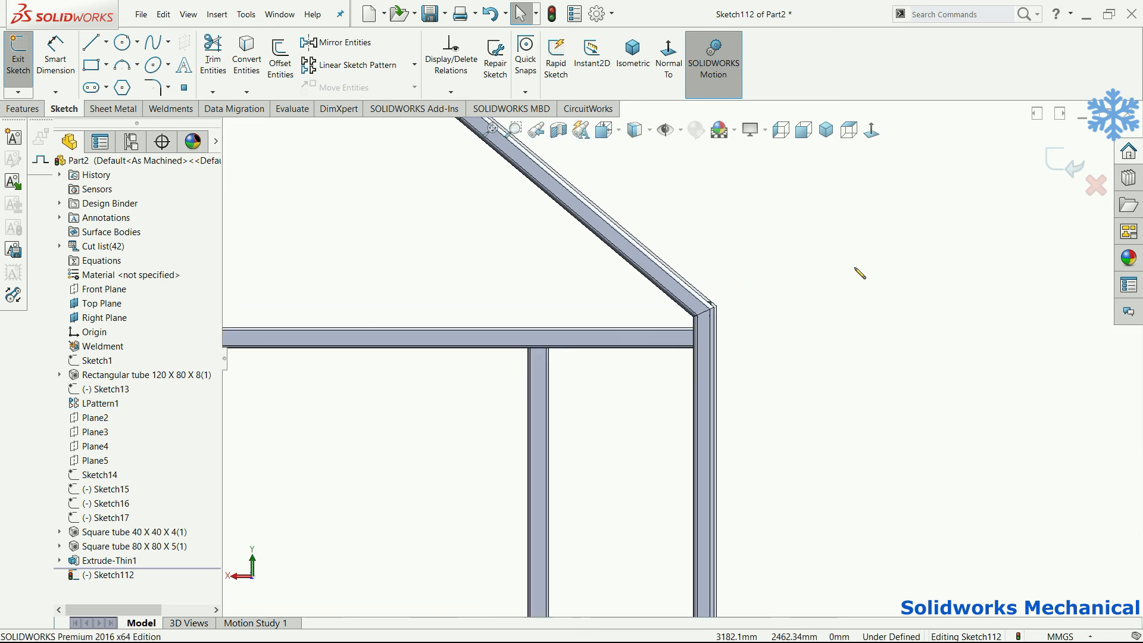
scroll(435, 374, down, 5)
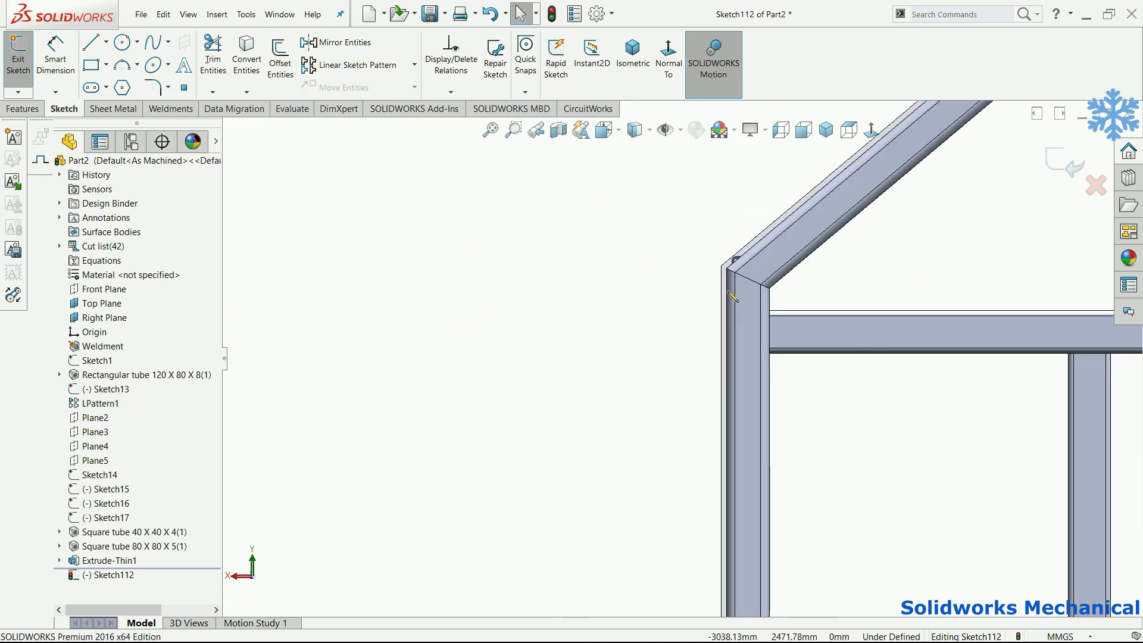
scroll(732, 296, down, 3)
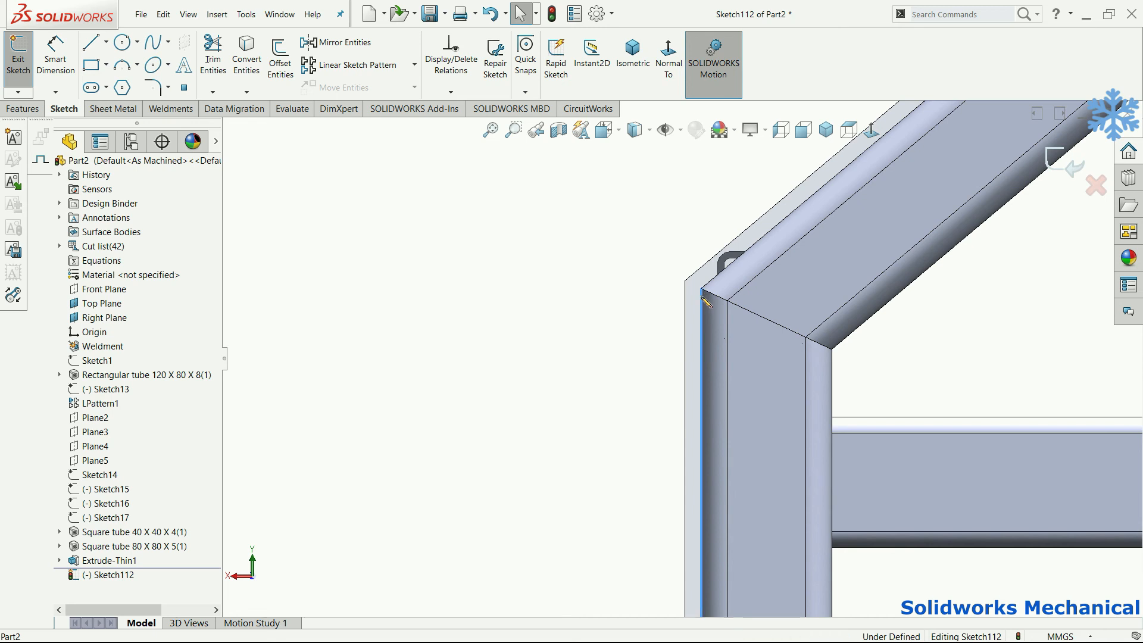
scroll(903, 316, up, 5)
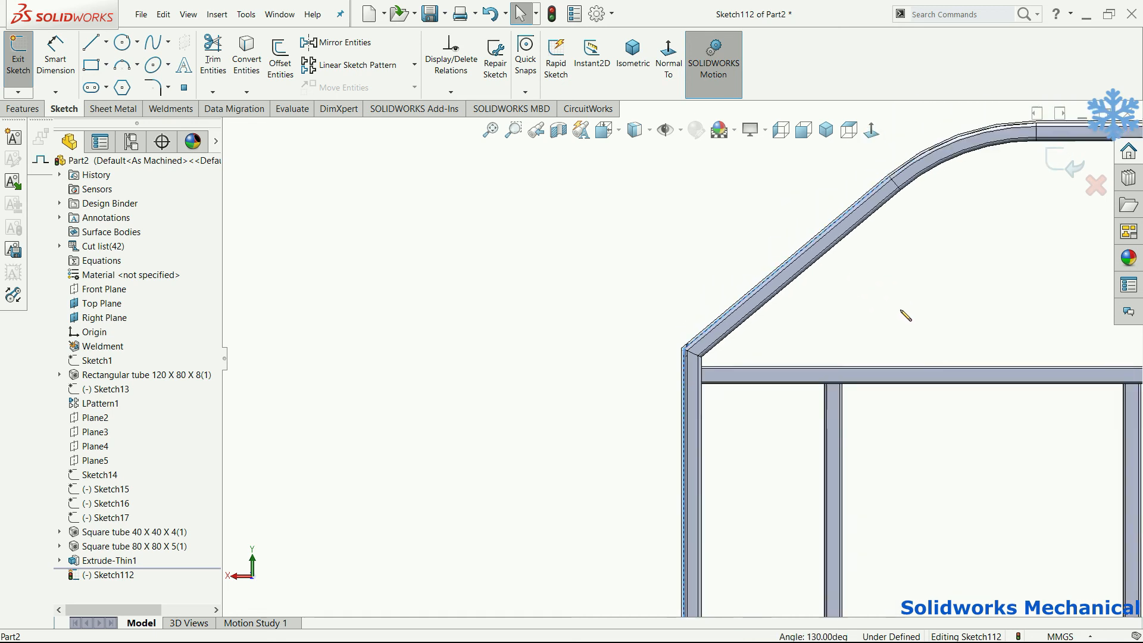
scroll(569, 376, down, 5)
scroll(569, 375, down, 3)
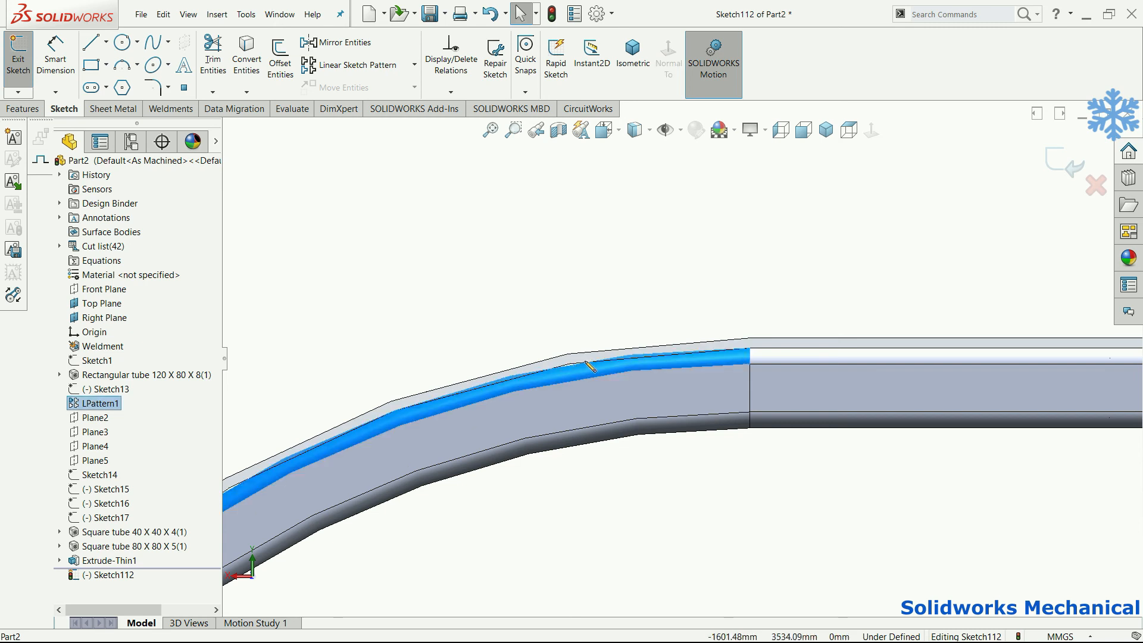
click(783, 353)
scroll(936, 392, up, 5)
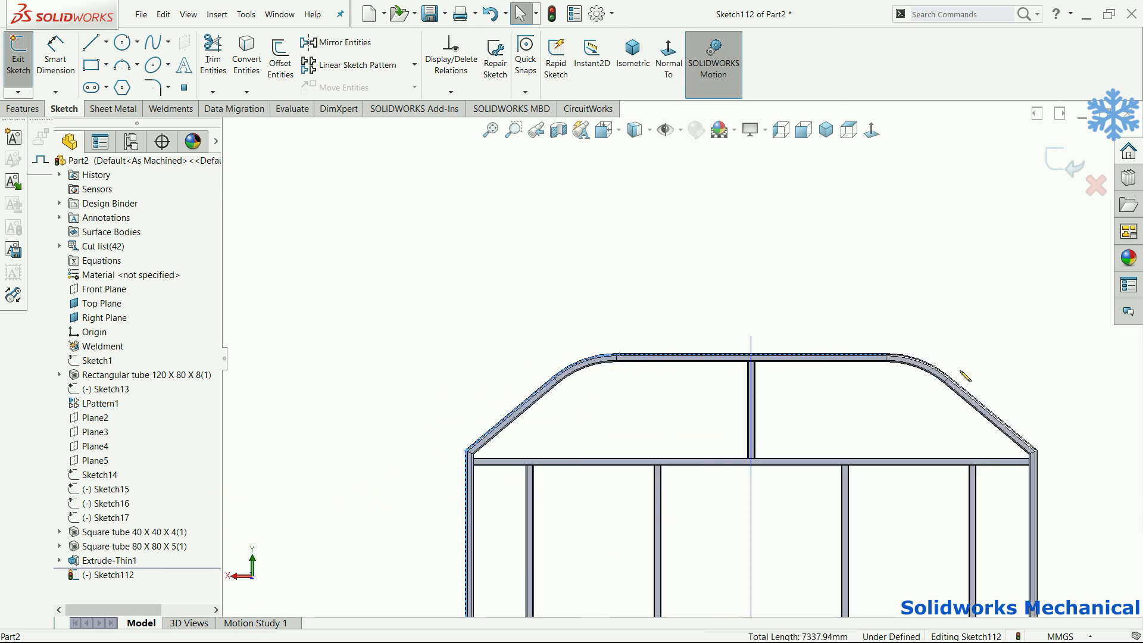
scroll(774, 375, down, 5)
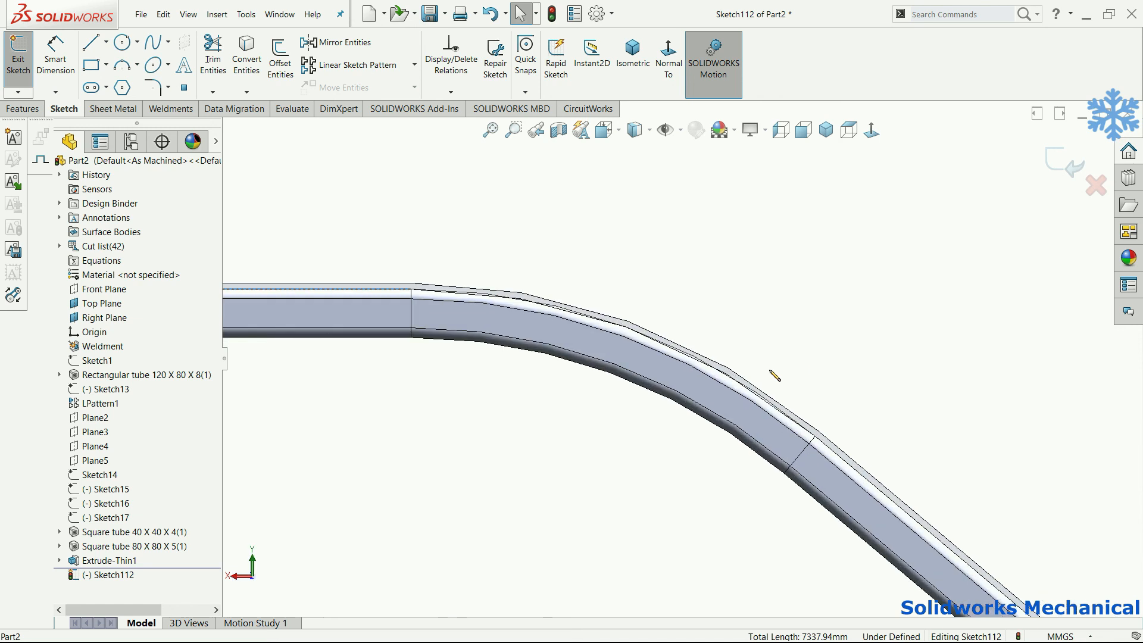
click(743, 388)
scroll(853, 461, up, 4)
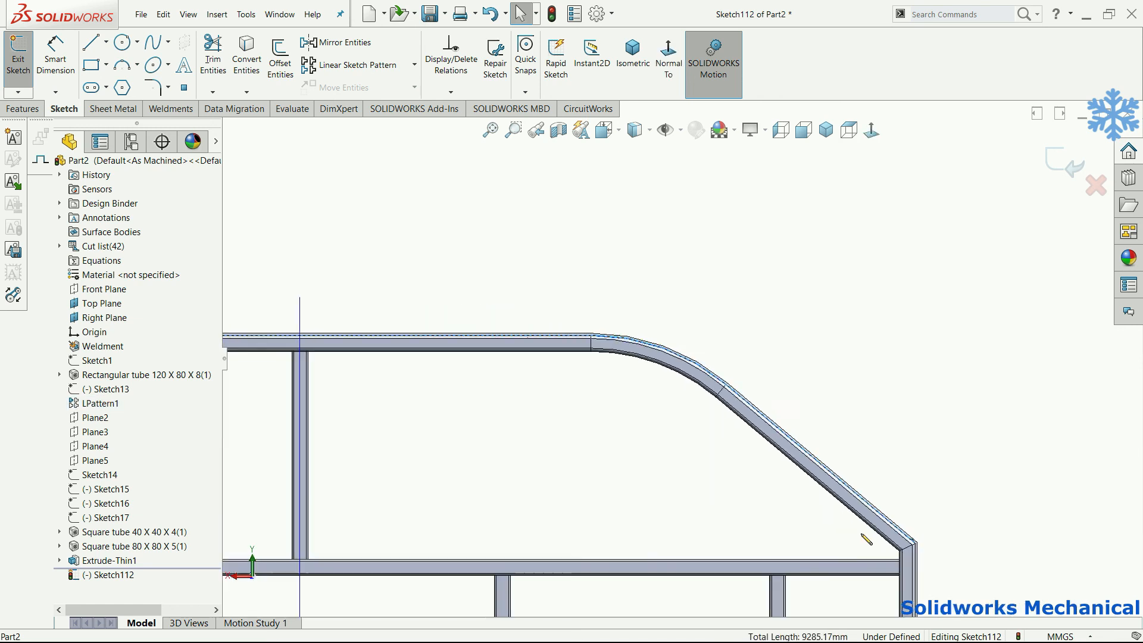
scroll(845, 503, down, 6)
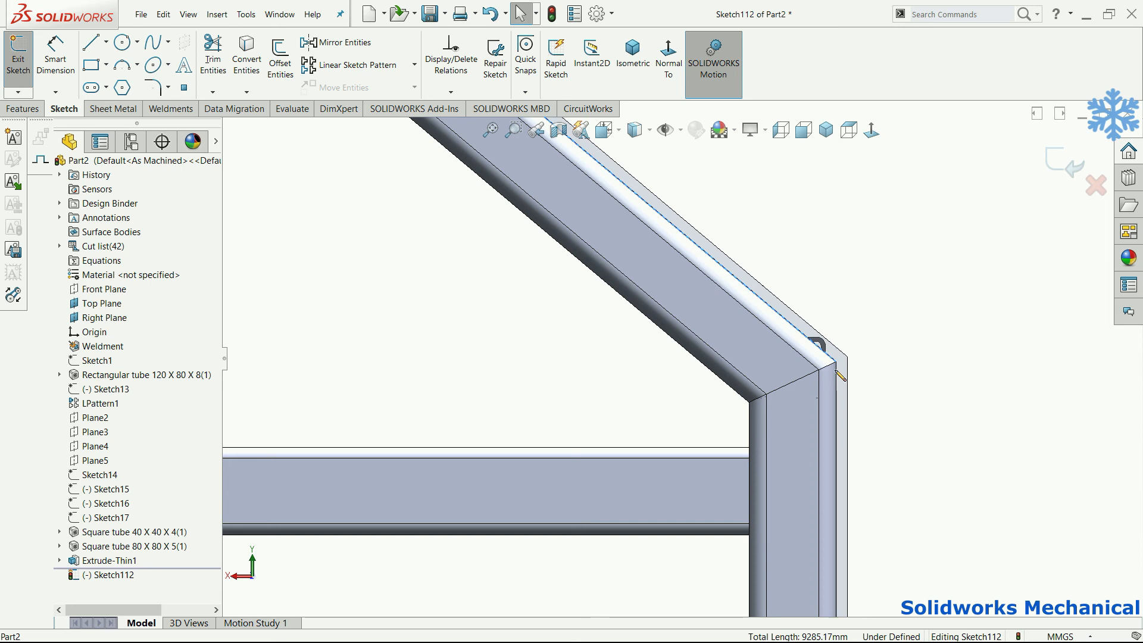
click(246, 59)
scroll(464, 250, up, 3)
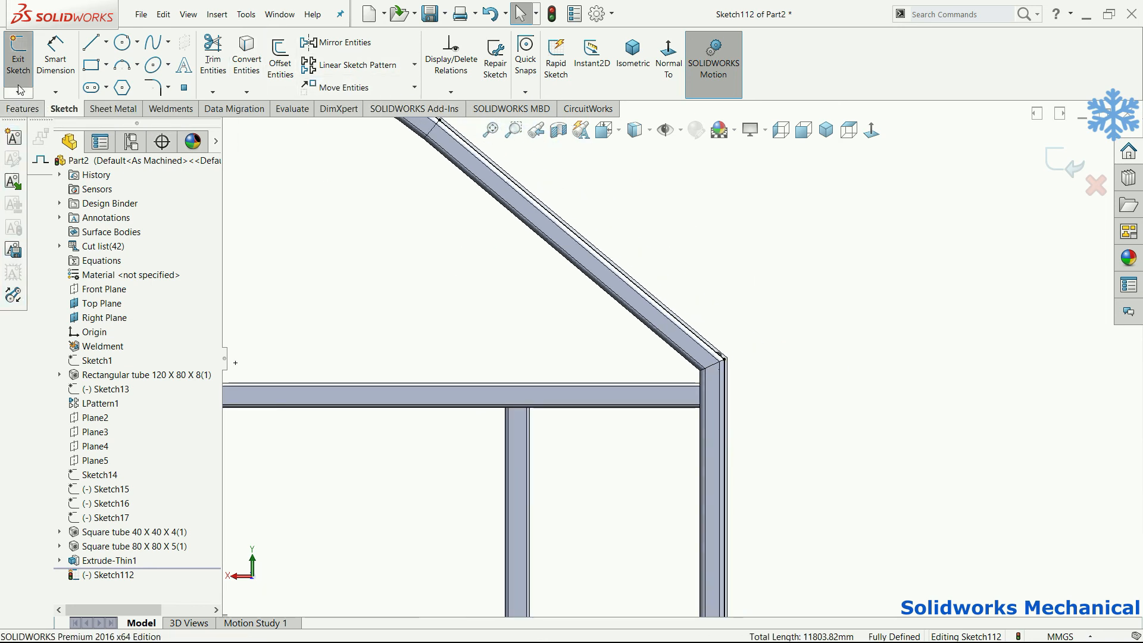
Close the converted frame outline with a straight line along the ground between the outer bottom corners of the two legs.
click(13, 89)
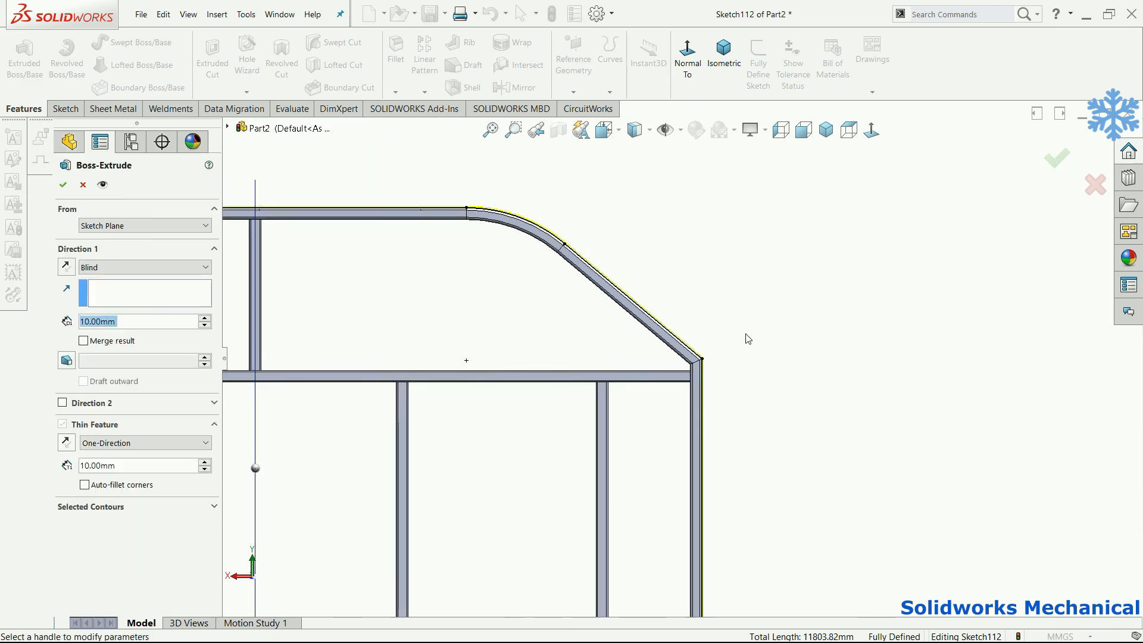
key(Escape)
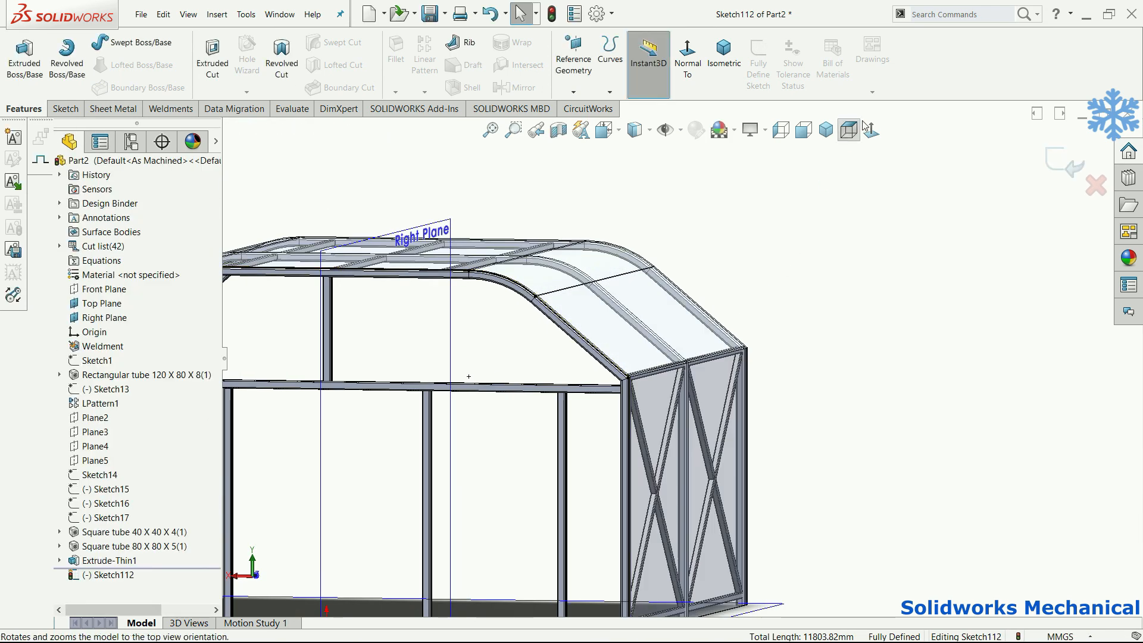
key(l)
scroll(703, 458, up, 4)
scroll(713, 478, down, 5)
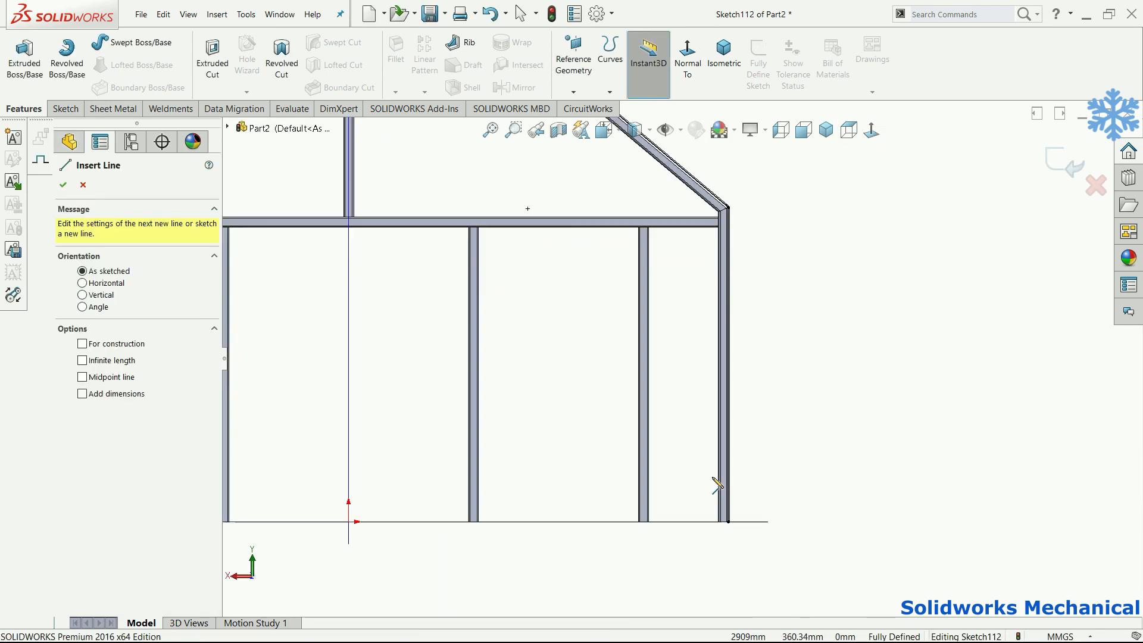
click(728, 522)
scroll(631, 476, up, 4)
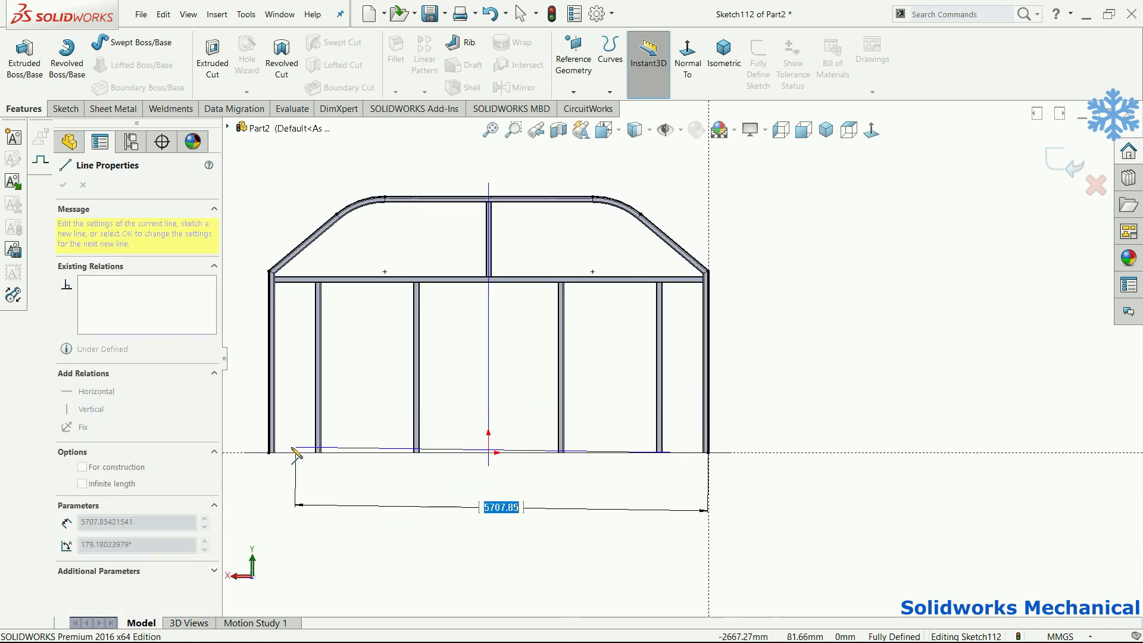
scroll(294, 455, down, 3)
click(329, 441)
key(Escape)
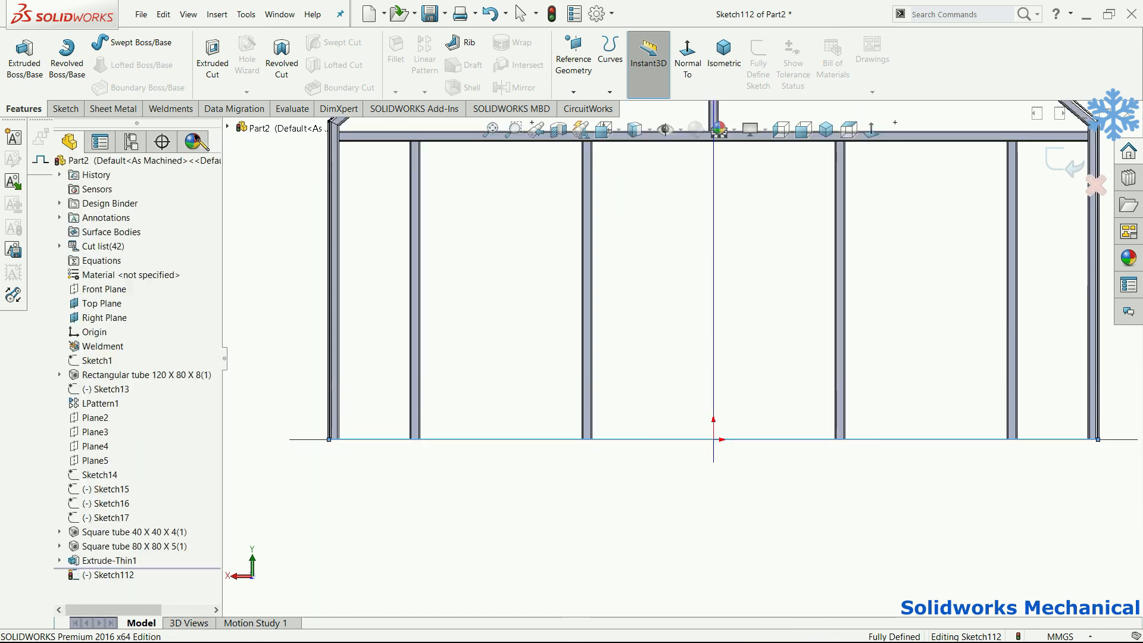
Extrude the closed end-wall outline as a 10 mm blind solid panel.
click(7, 63)
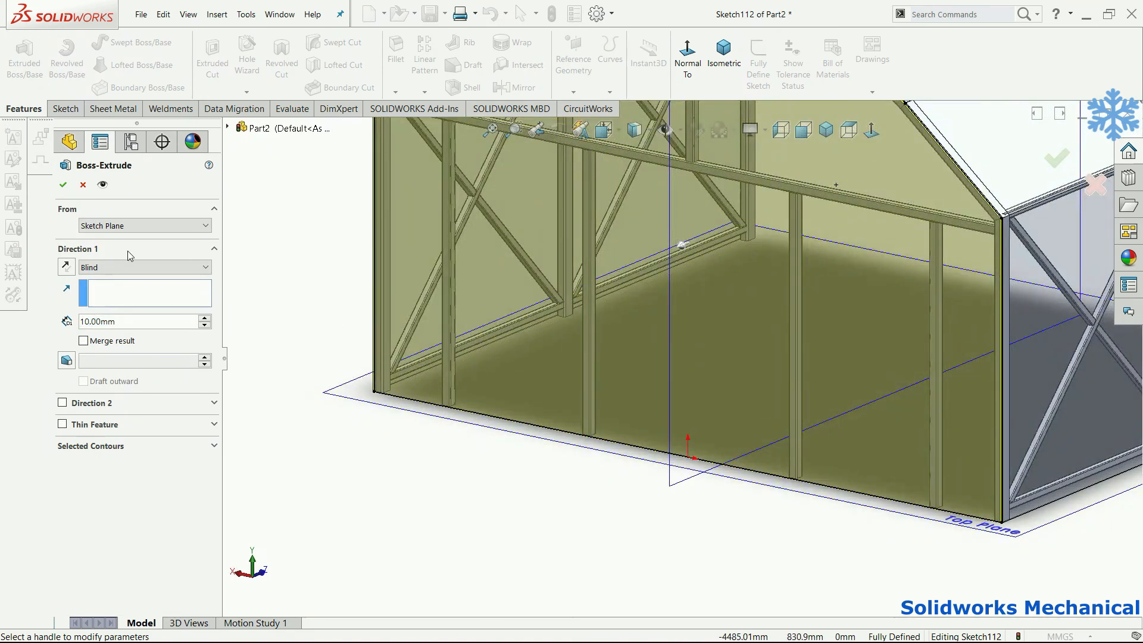
click(62, 185)
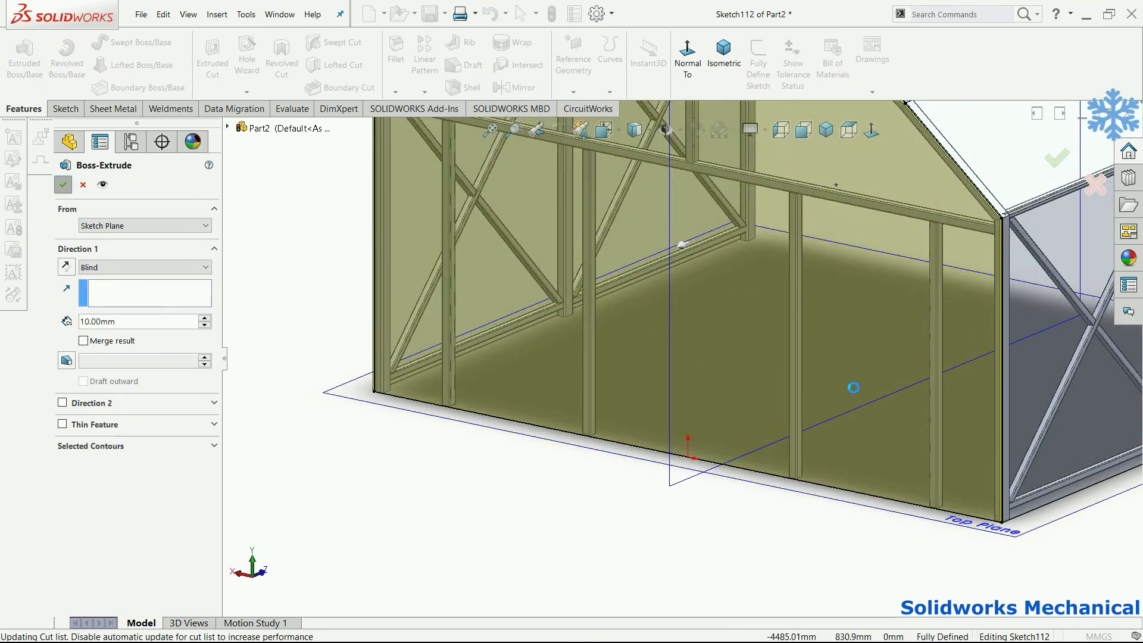
middle_click(867, 397)
middle_click(867, 397)
middle_drag(1108, 459, 898, 393)
scroll(996, 463, up, 1)
scroll(997, 466, up, 3)
scroll(897, 391, down, 5)
middle_click(881, 381)
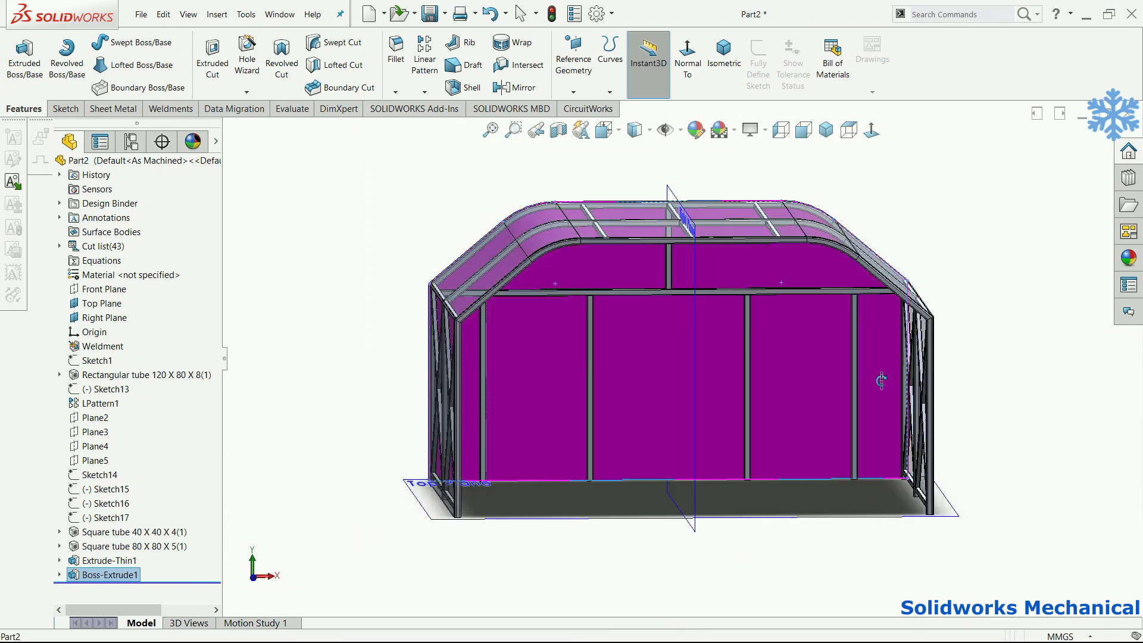
Make the extruded end-wall panel transparent.
right_click(792, 371)
click(115, 575)
key(F2)
right_click(77, 579)
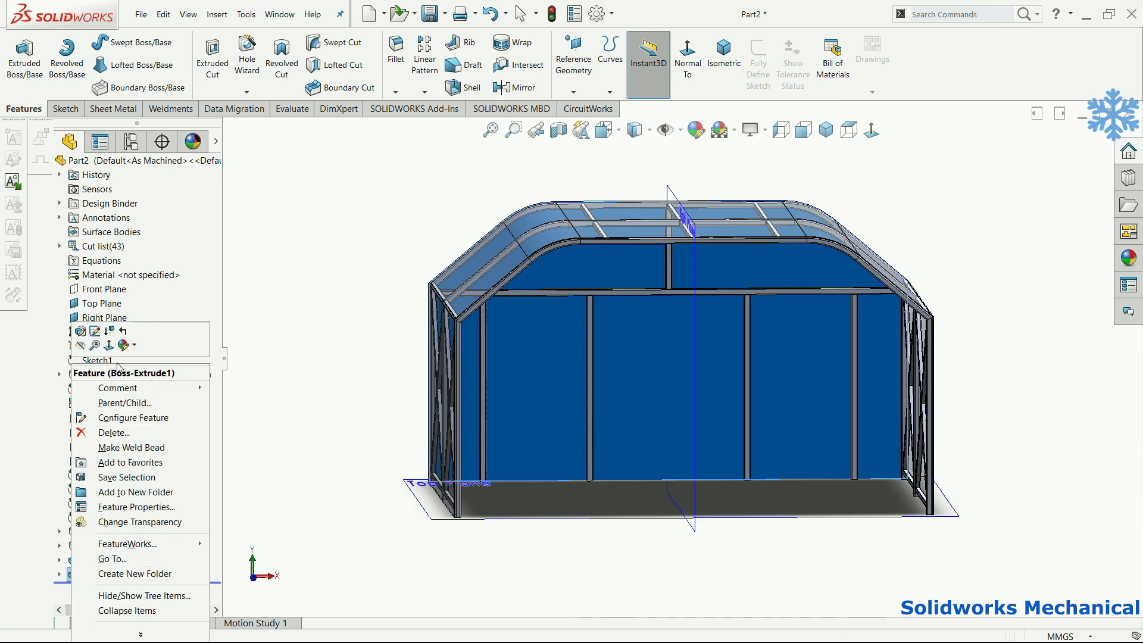
click(133, 525)
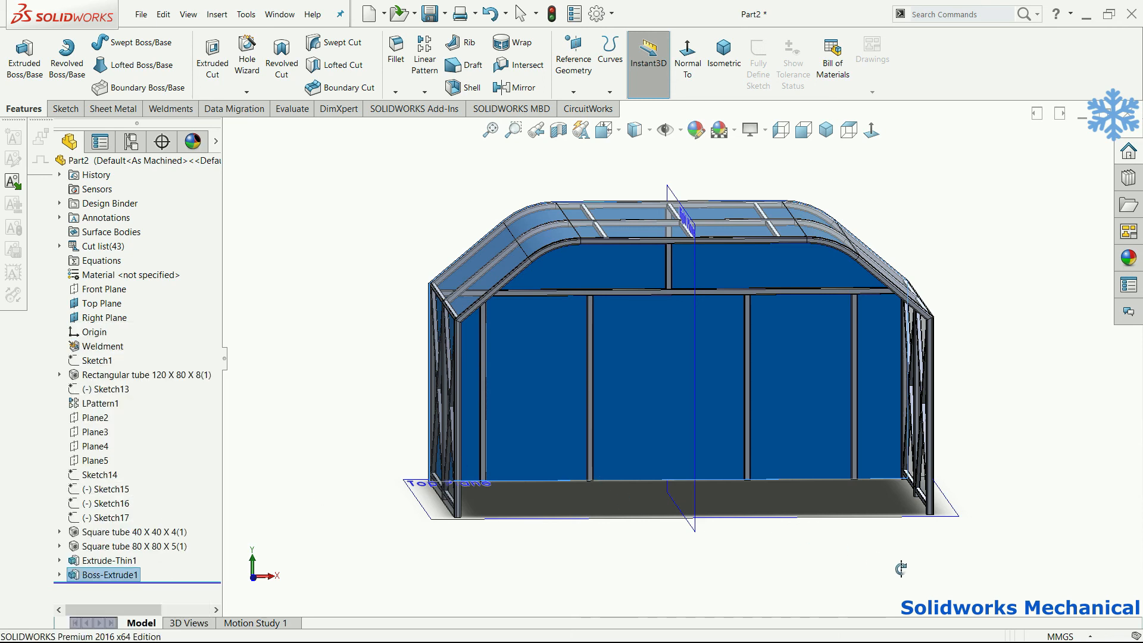
key(Escape)
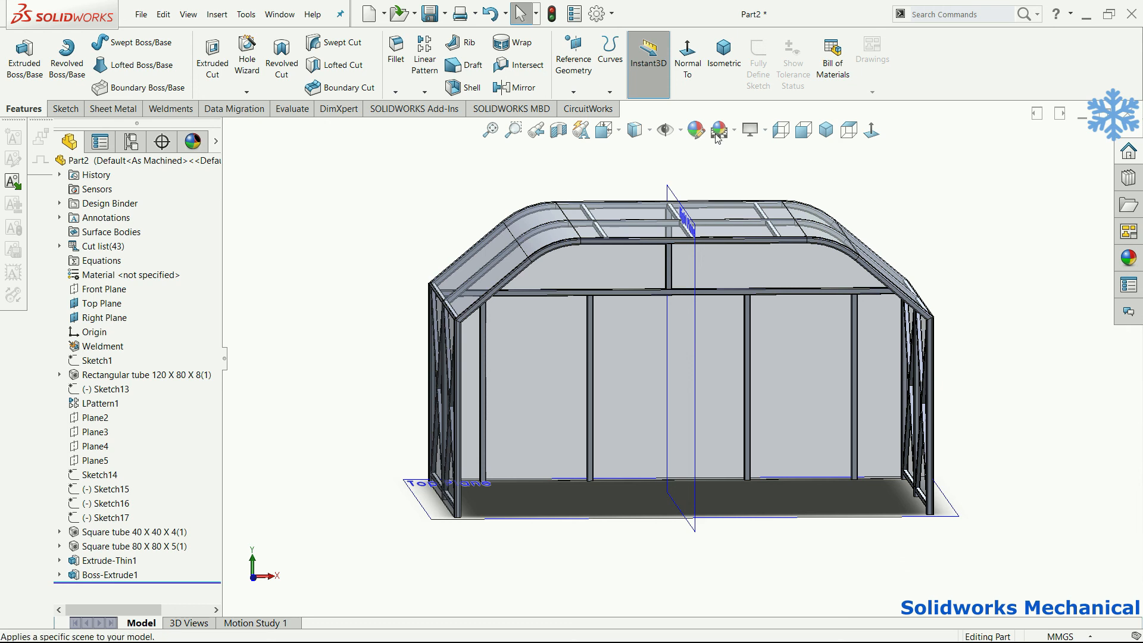
Turn off the display of reference planes and fit the whole building in the view.
click(679, 130)
click(672, 160)
click(883, 177)
key(f)
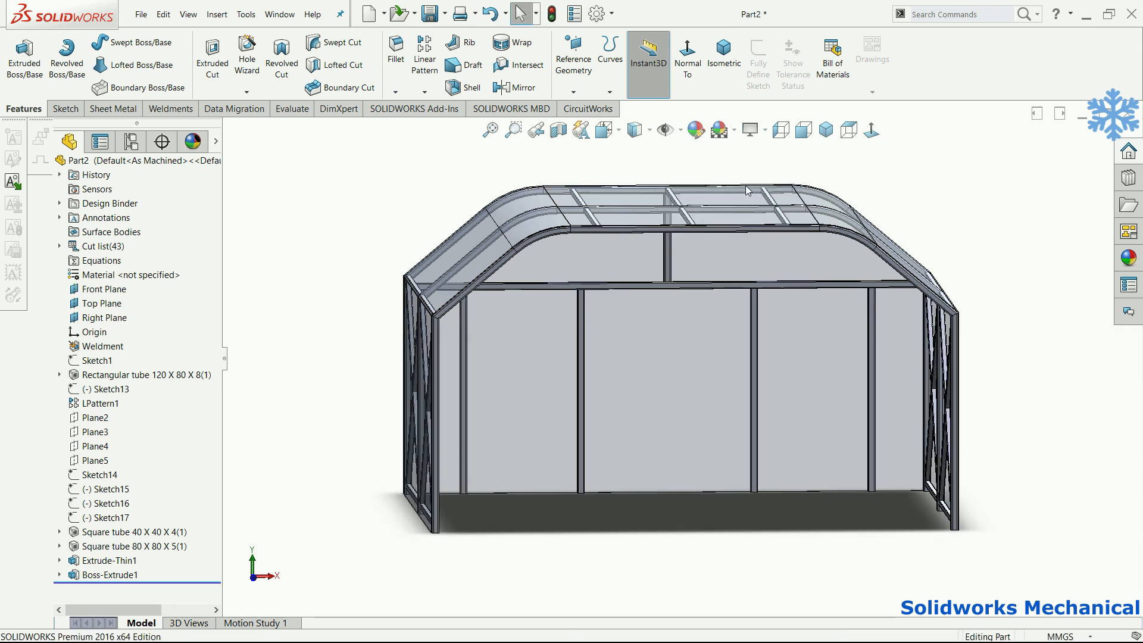
Switch to full-screen display to present the finished building model.
click(216, 14)
click(188, 14)
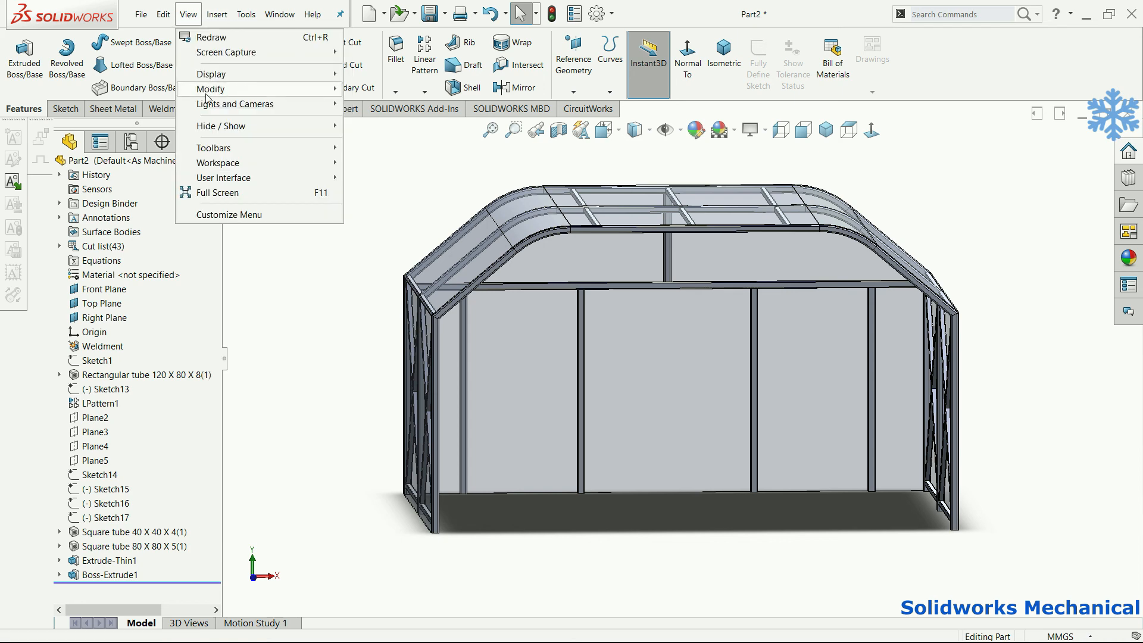
click(216, 192)
click(172, 312)
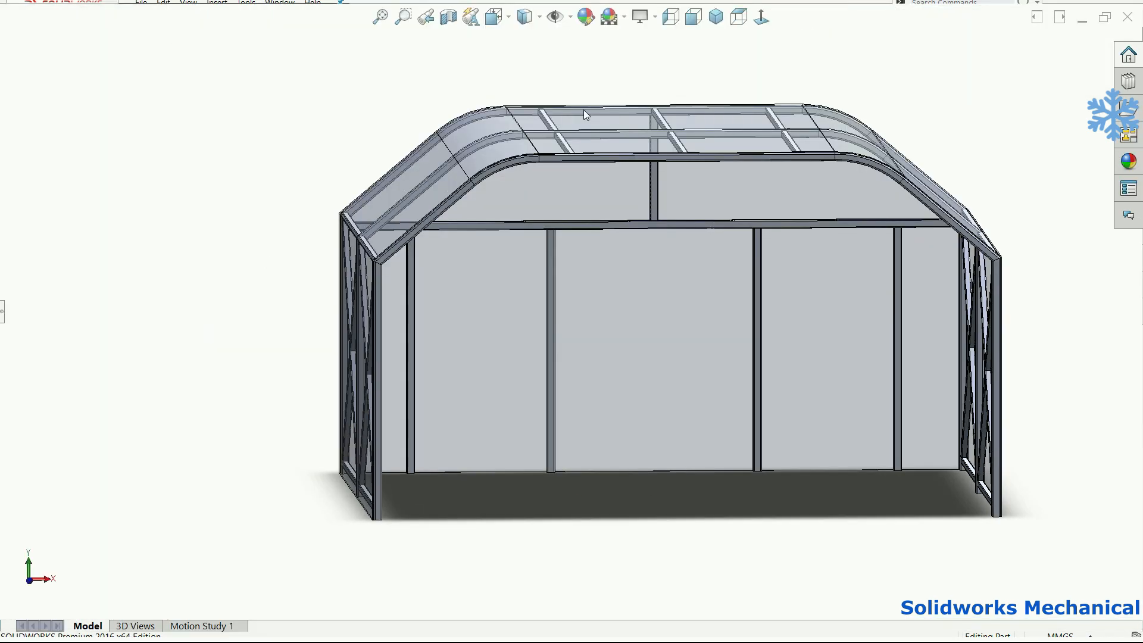